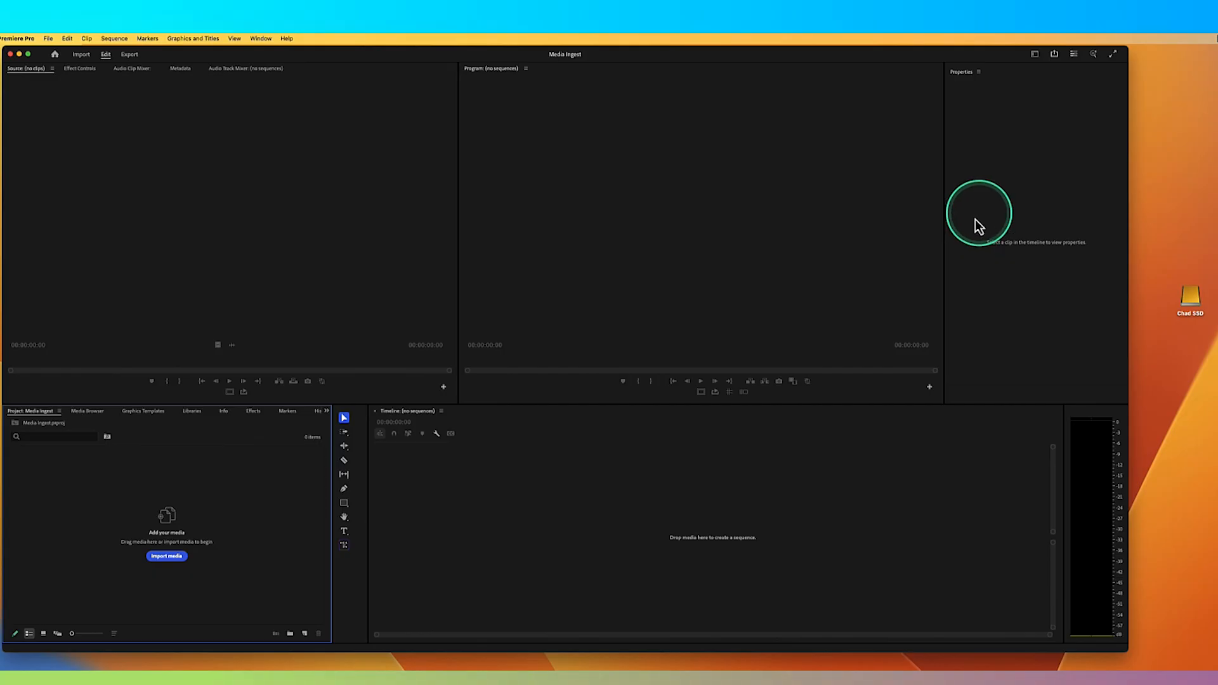
{"action": "left_click", "coordinate": [47, 38]}
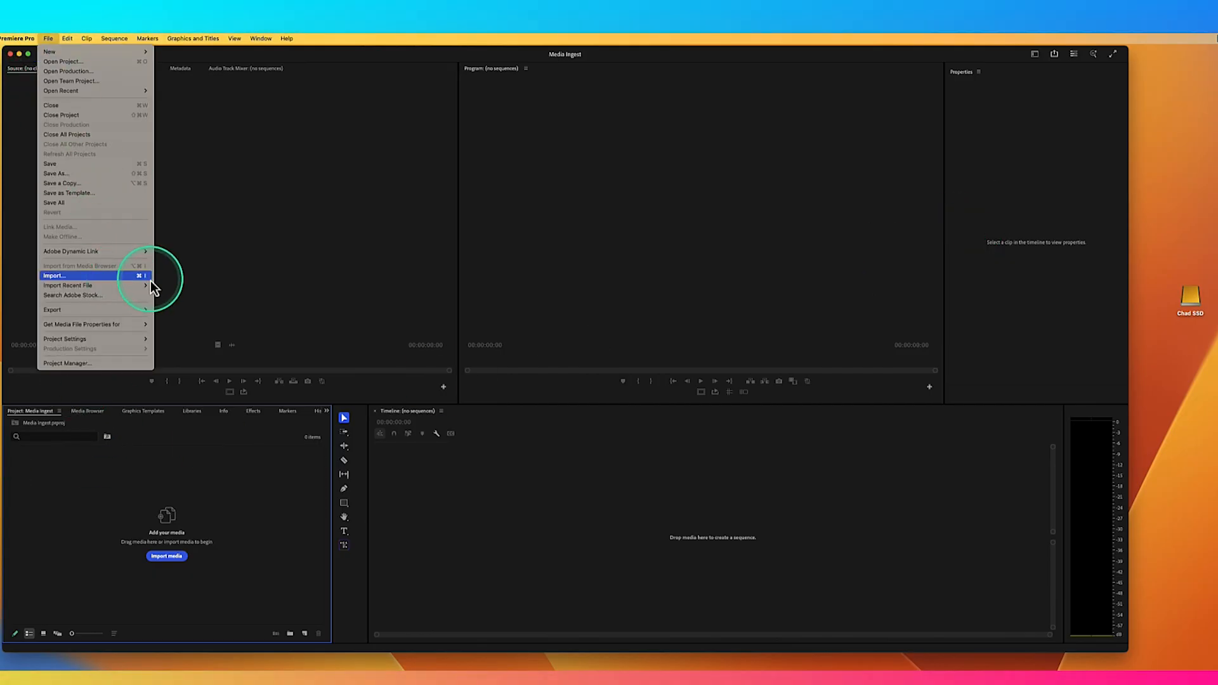
{"action": "left_click", "coordinate": [128, 494]}
{"action": "double_click", "coordinate": [128, 495]}
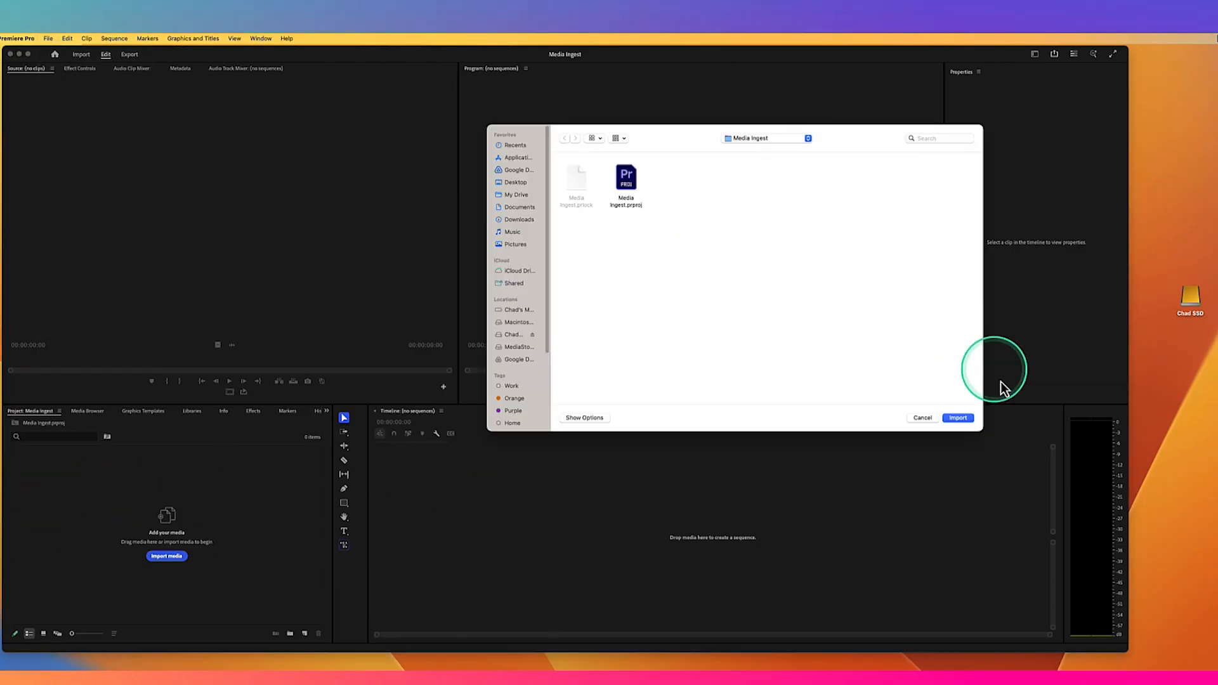
{"action": "left_click", "coordinate": [930, 418]}
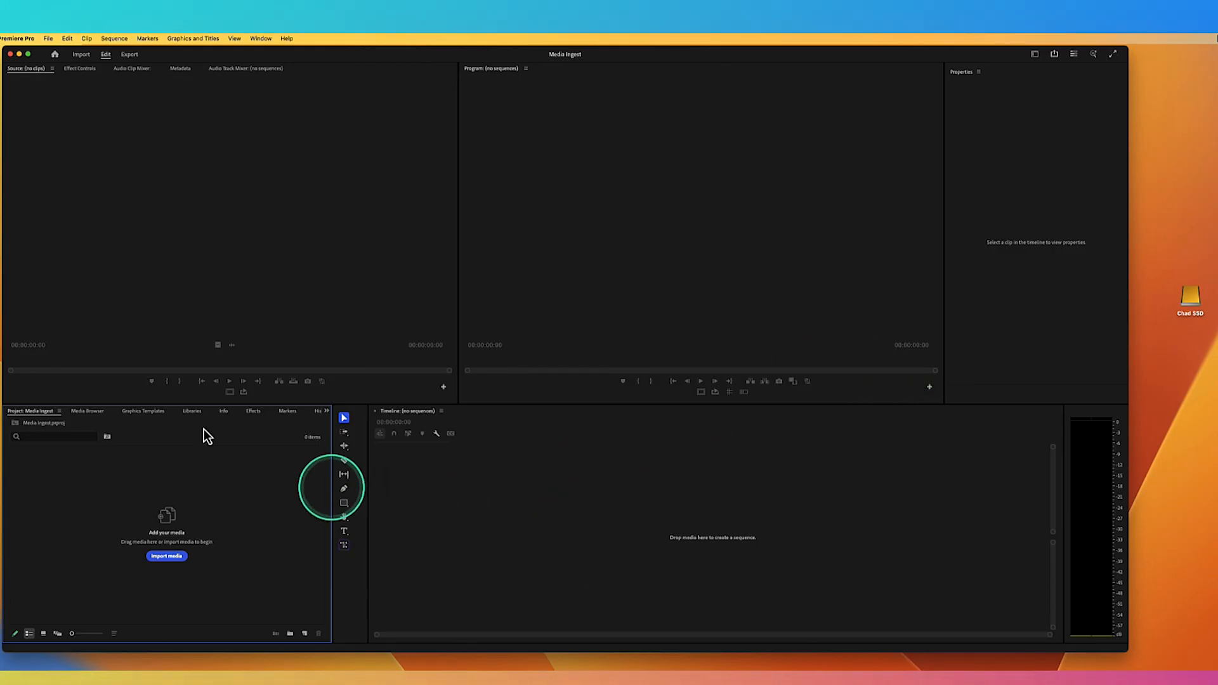
Browse the external SSD within the project's media browser to the Adobe Media Files > GoatMedia > BRoll folder
{"action": "left_click", "coordinate": [95, 416]}
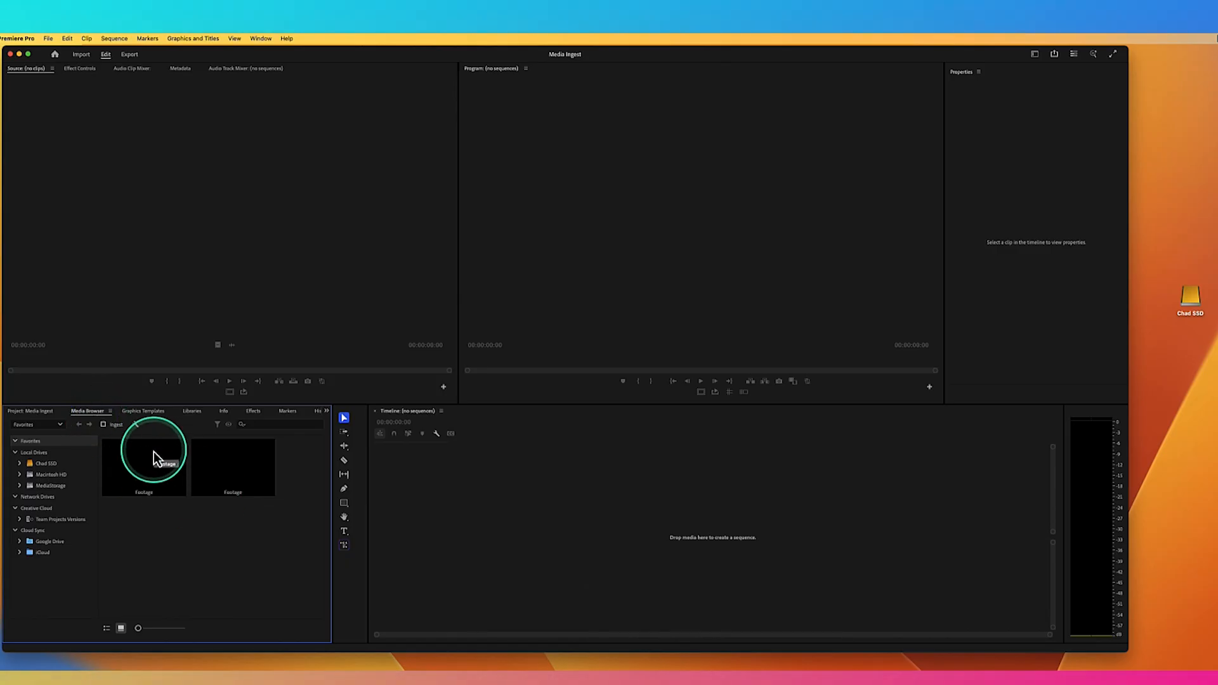
{"action": "left_click", "coordinate": [56, 426]}
{"action": "left_click", "coordinate": [52, 451]}
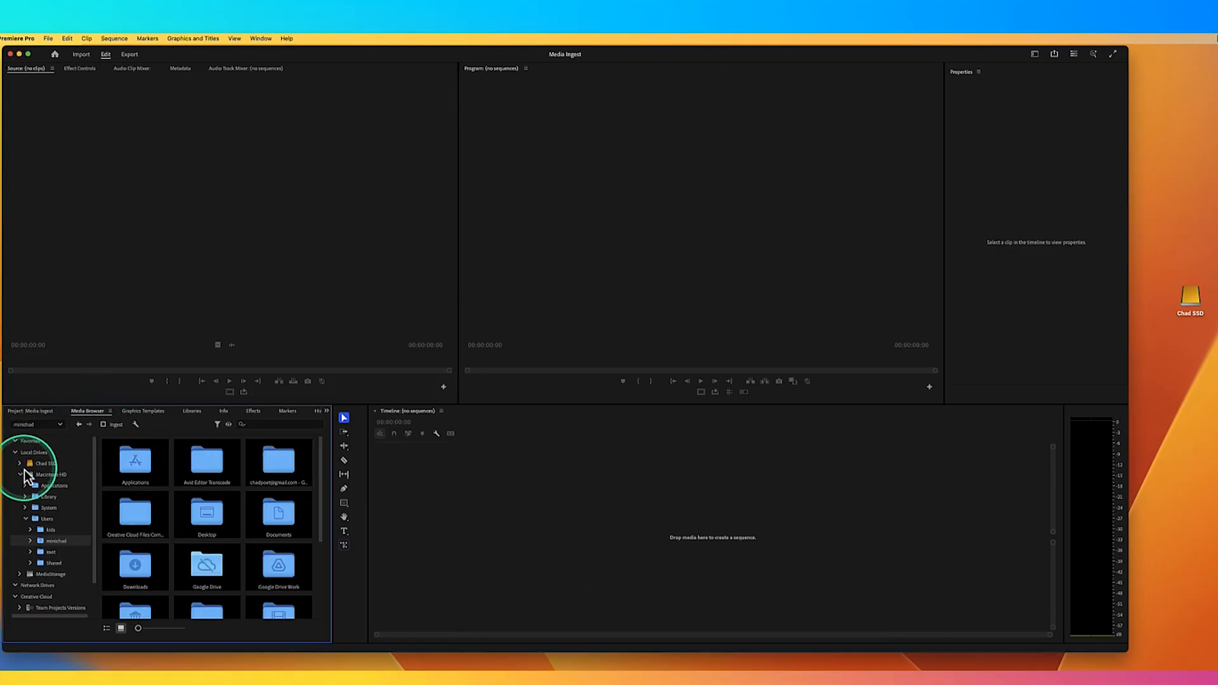
{"action": "left_click", "coordinate": [22, 476]}
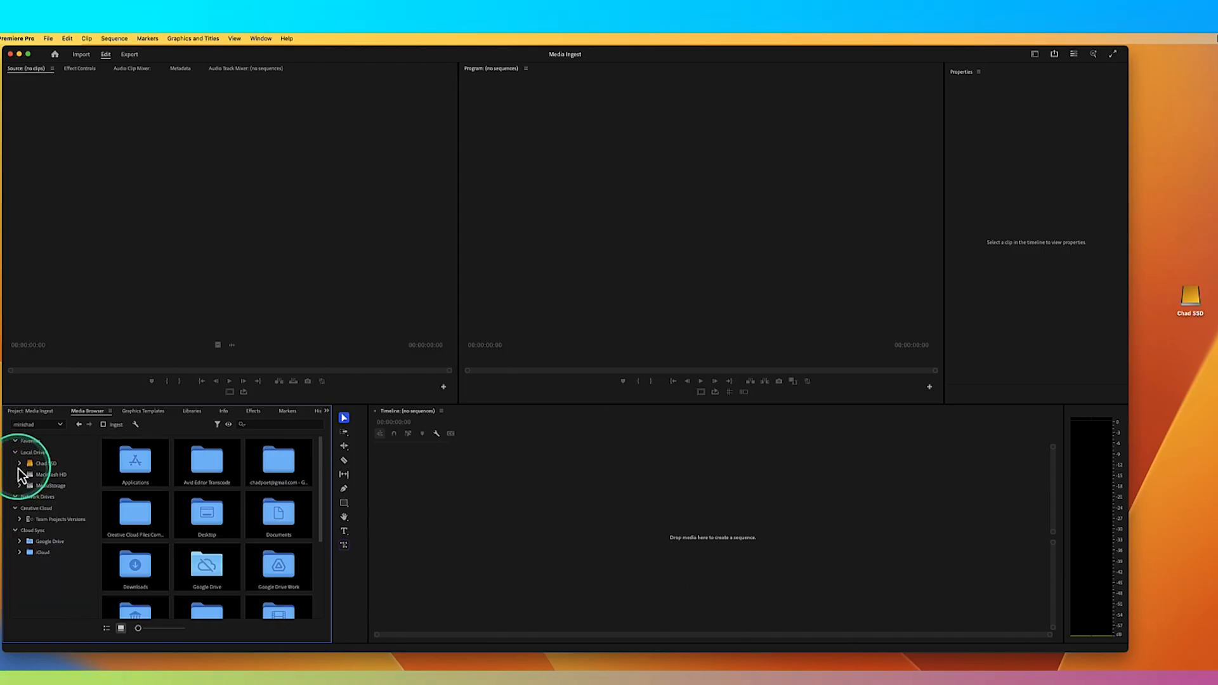
{"action": "left_click", "coordinate": [29, 465]}
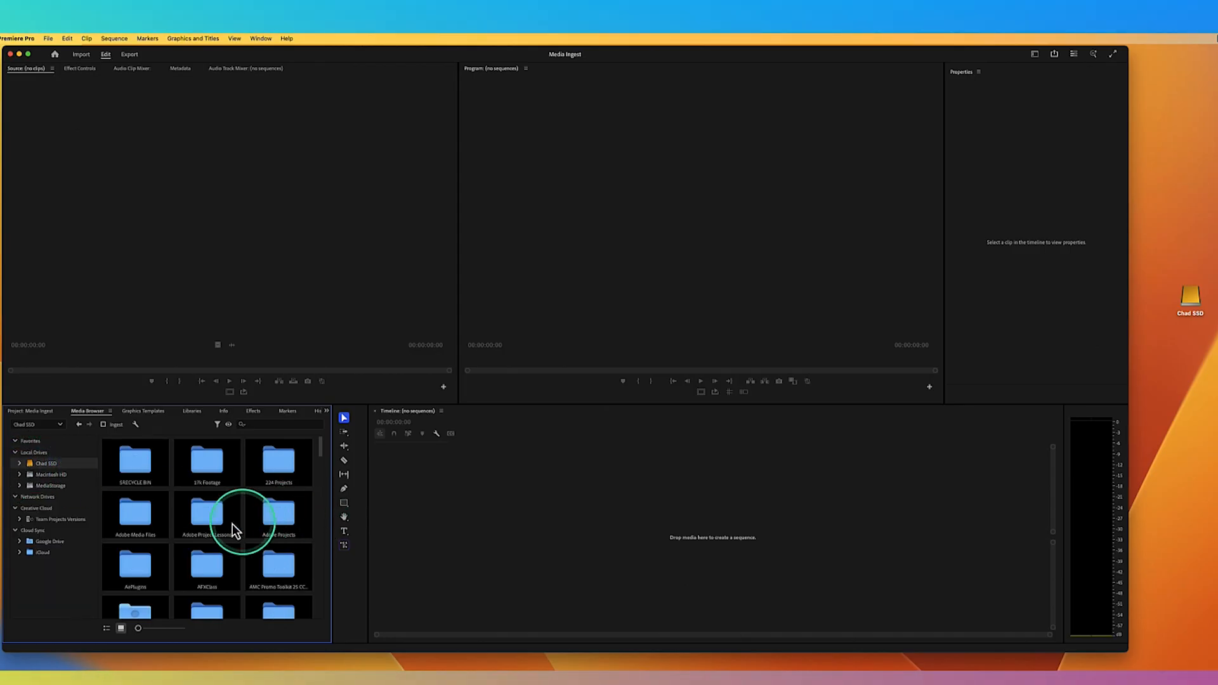
{"action": "double_click", "coordinate": [138, 516]}
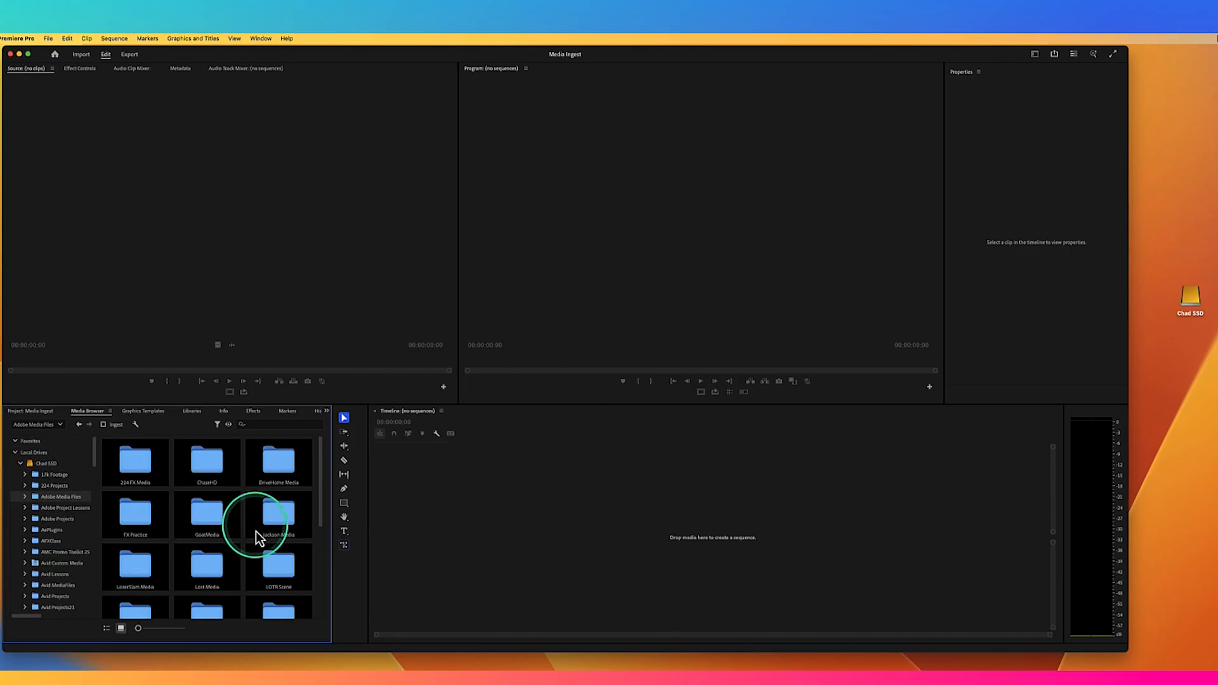
{"action": "left_click", "coordinate": [214, 516]}
{"action": "double_click", "coordinate": [215, 515]}
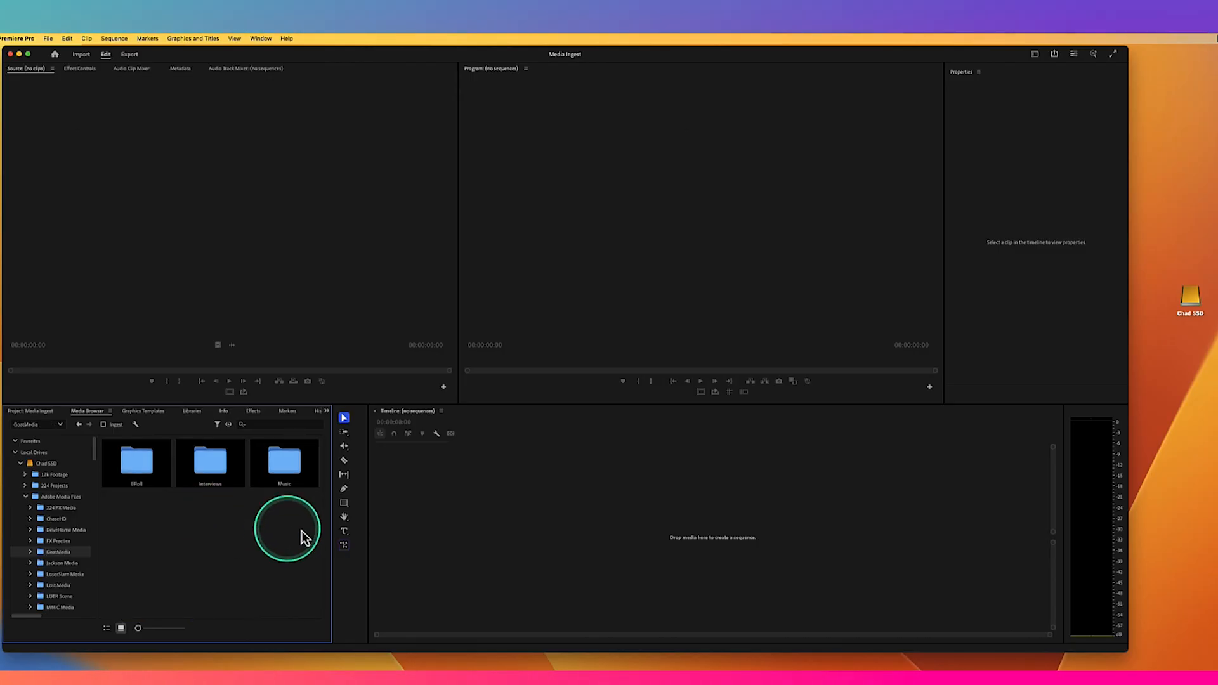
{"action": "double_click", "coordinate": [150, 465]}
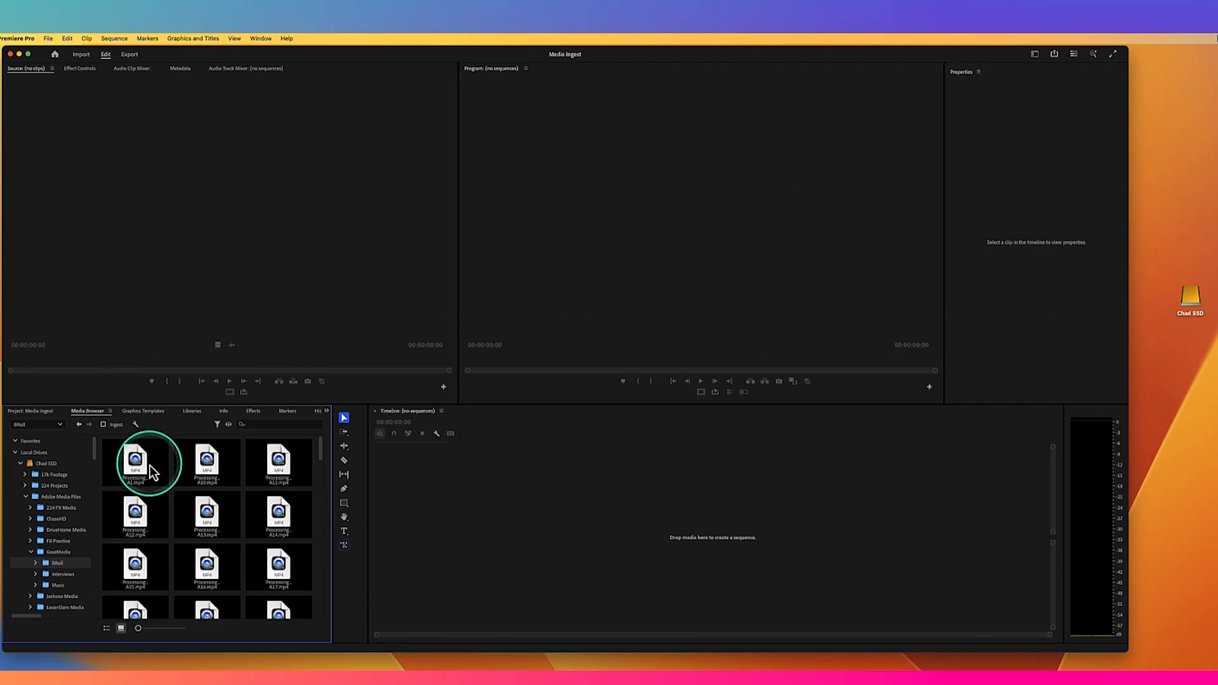
Create a new bin in the Media Ingest project and name it Goat B_Roll
{"action": "left_click", "coordinate": [45, 413]}
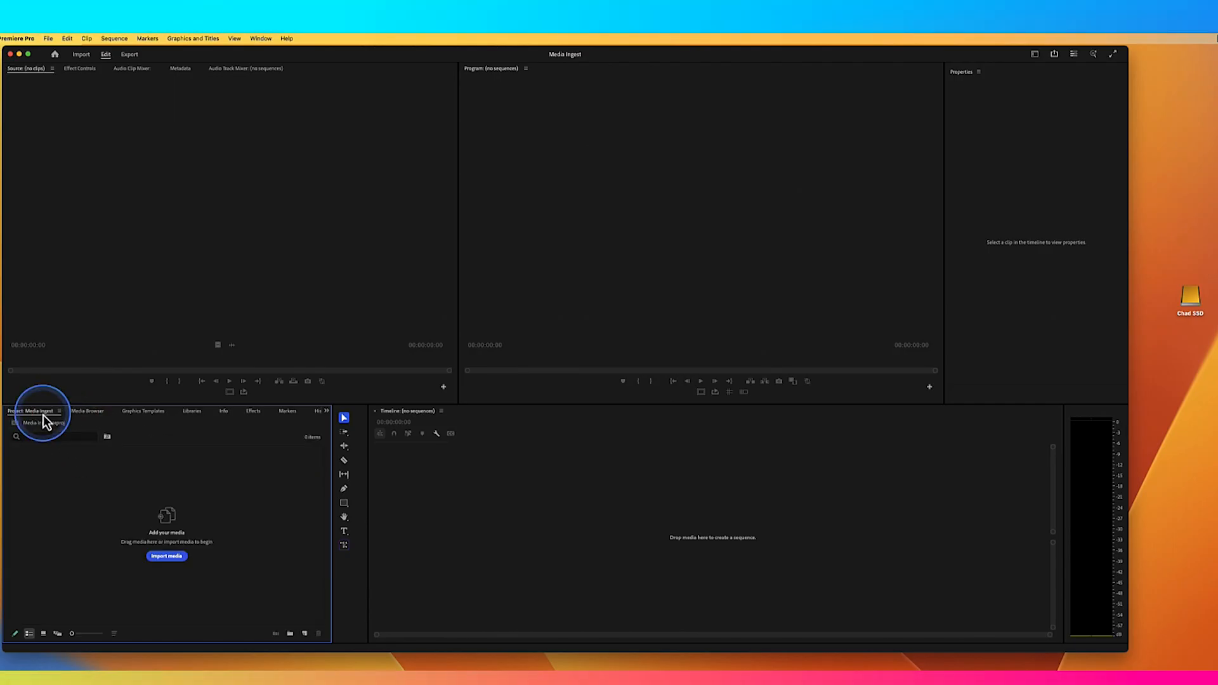
{"action": "left_click", "coordinate": [290, 634]}
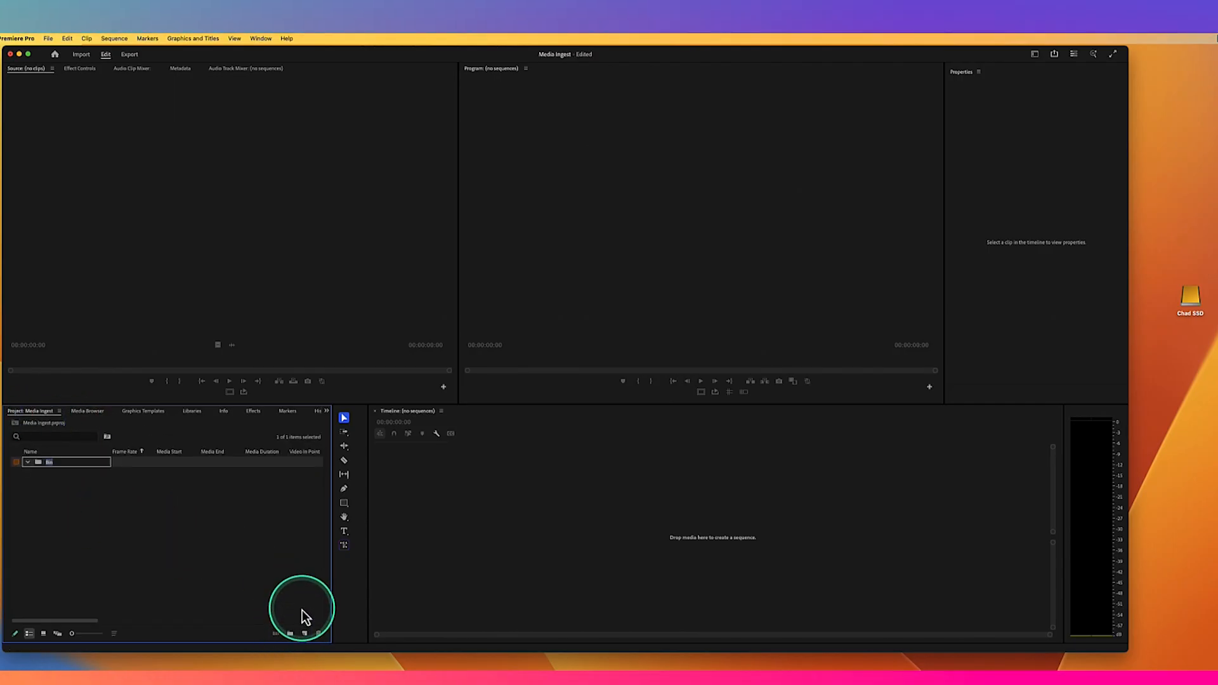
{"action": "type", "text": "Goat"}
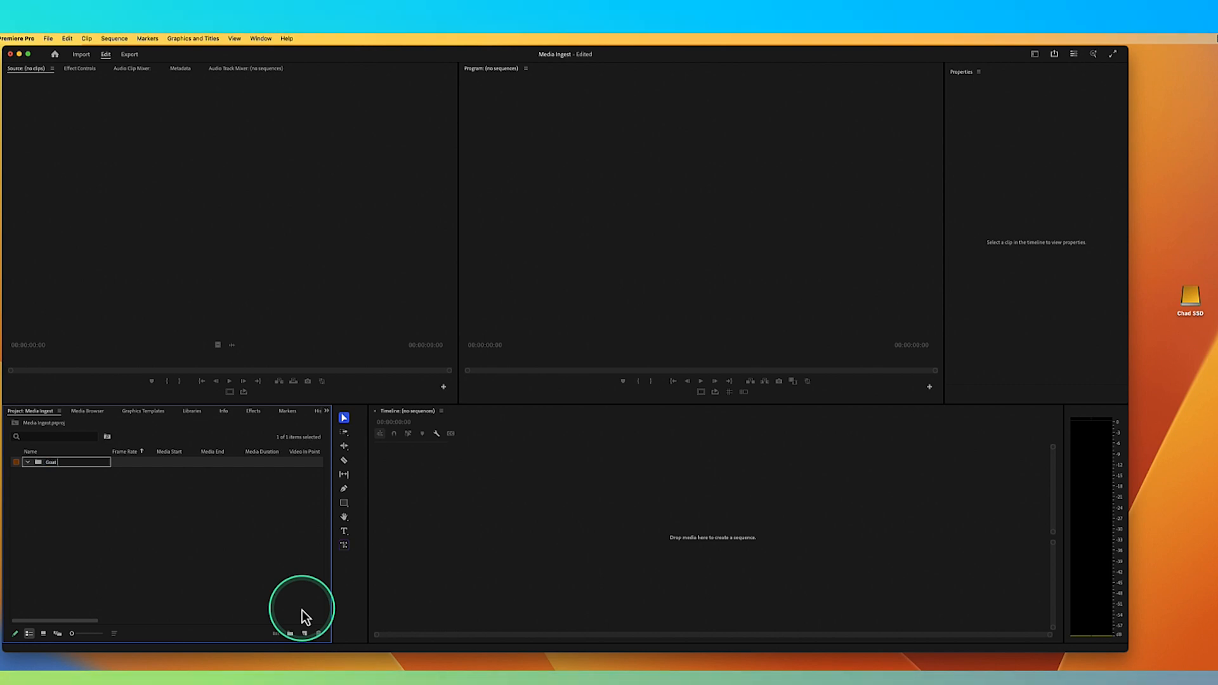
{"action": "type", "text": " B_Roll"}
{"action": "key", "text": "Tab"}
{"action": "left_click", "coordinate": [60, 462]}
Import the clips A1.mp4, A10.mp4, A11.mp4 and A12.mp4 from the BRoll folder into the Goat B_Roll bin
{"action": "left_click", "coordinate": [90, 413]}
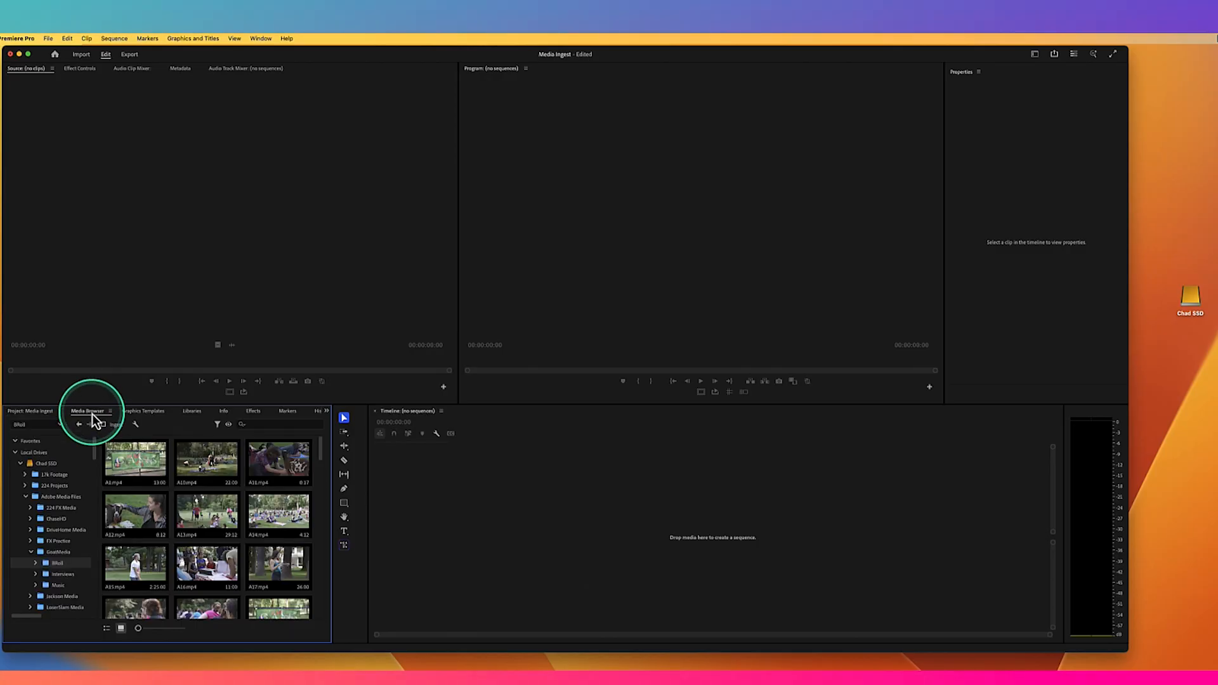
{"action": "left_click", "coordinate": [149, 458]}
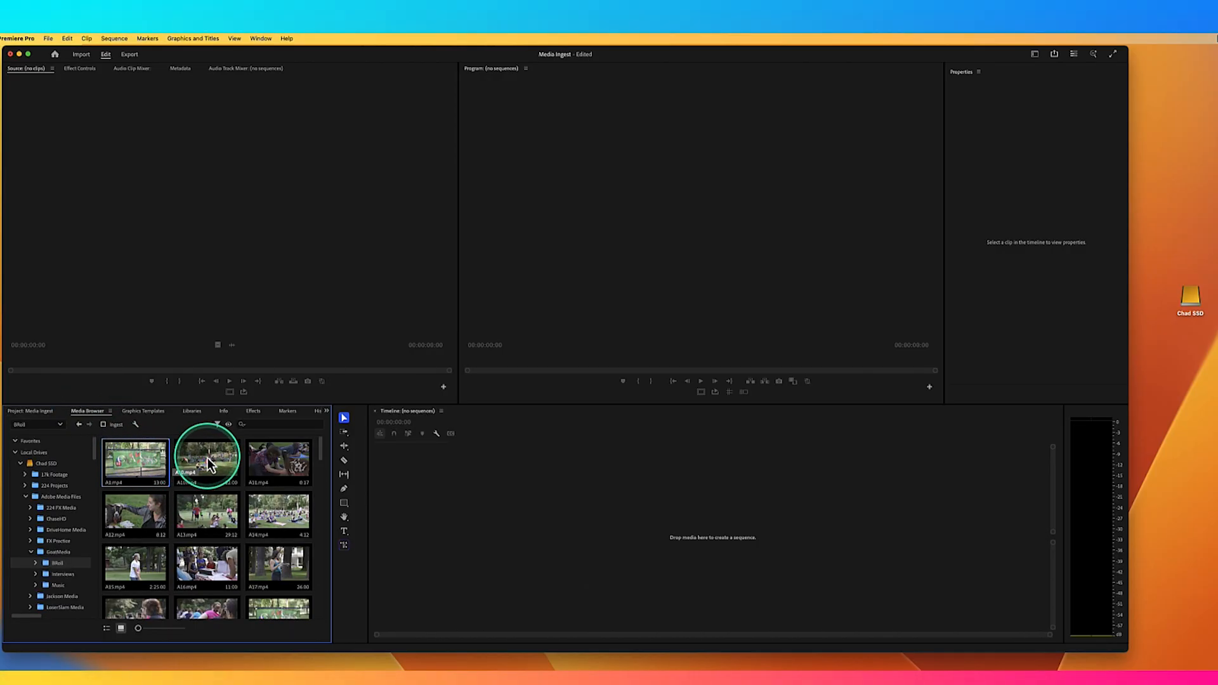
{"action": "left_click", "coordinate": [207, 458], "text": "super"}
{"action": "left_click", "coordinate": [267, 461], "text": "super"}
{"action": "left_click", "coordinate": [143, 504], "text": "super"}
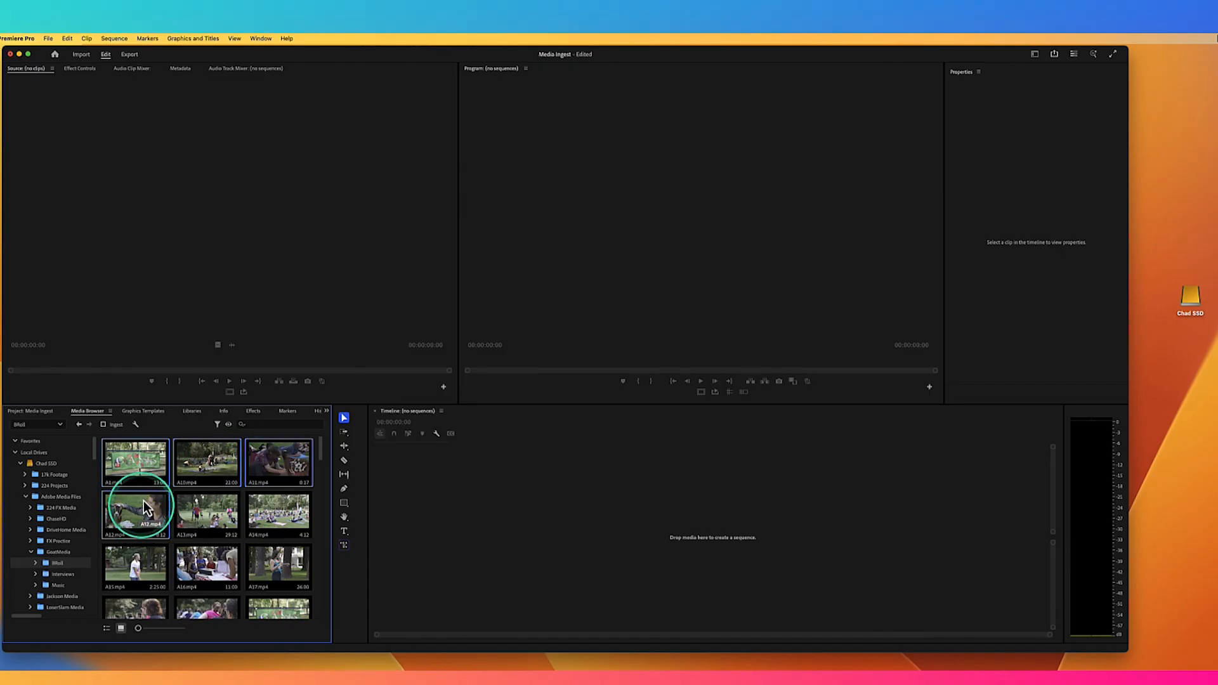
{"action": "left_click", "coordinate": [149, 482]}
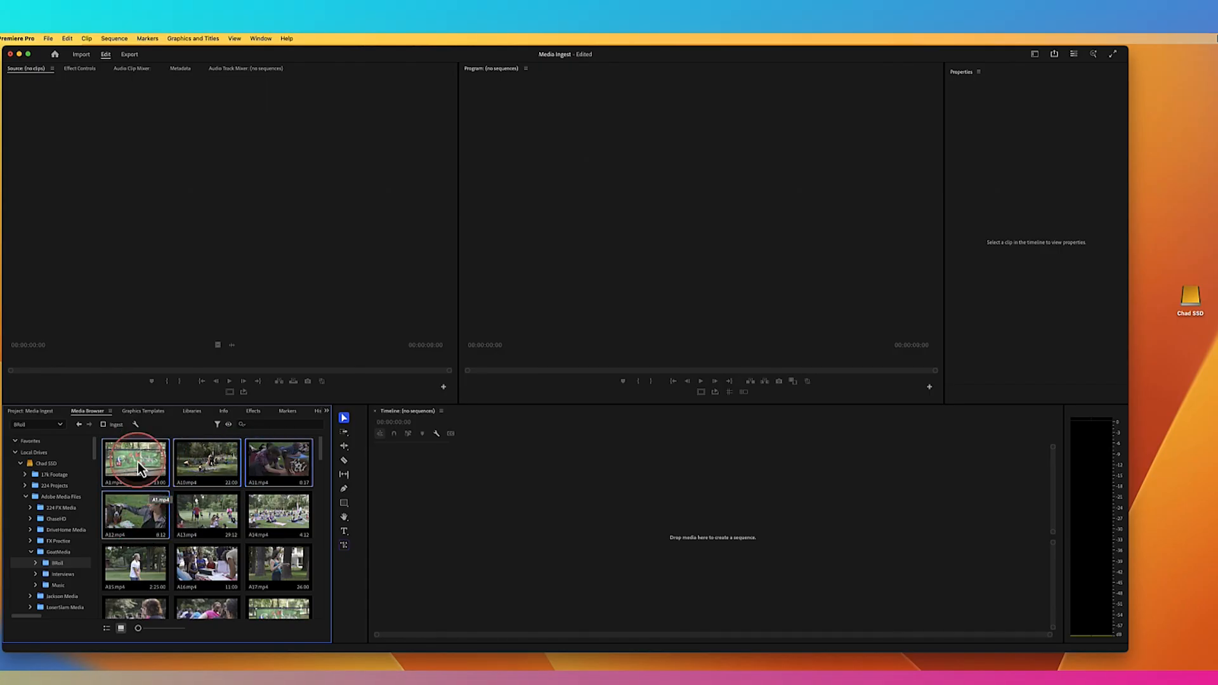
{"action": "right_click", "coordinate": [138, 462]}
{"action": "left_click", "coordinate": [161, 482]}
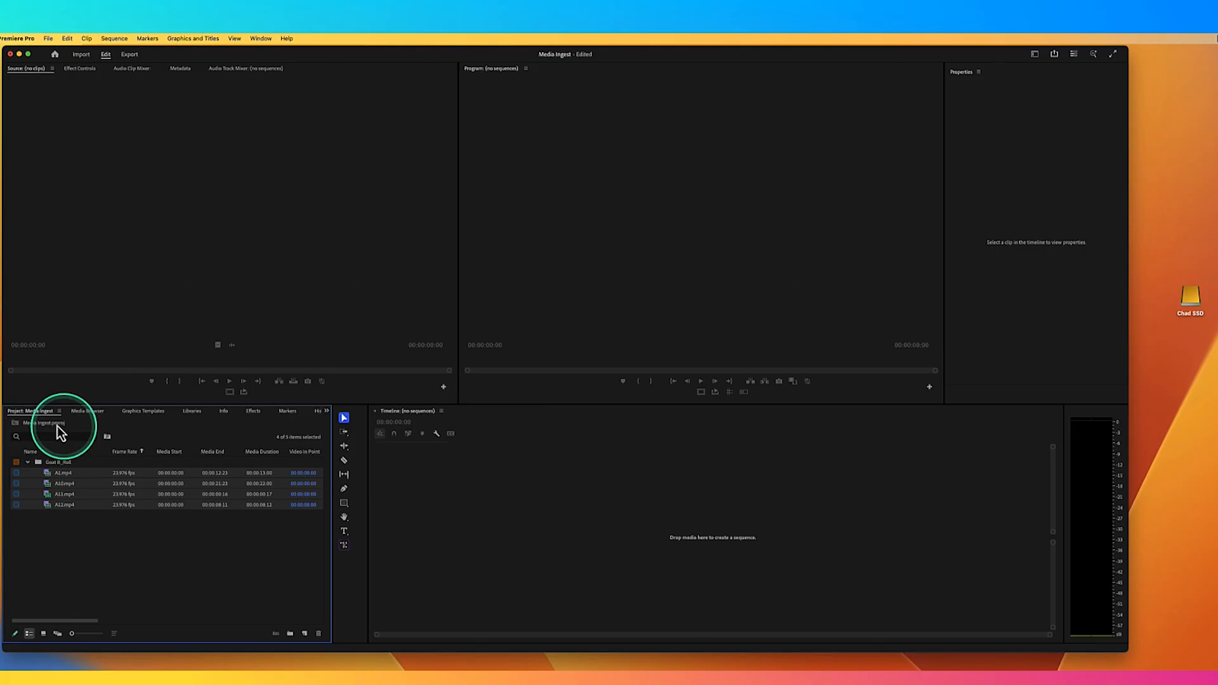
Open the Goat B_Roll bin in its own window and reveal A1.mp4 in Finder to check the source file's location
{"action": "double_click", "coordinate": [37, 462]}
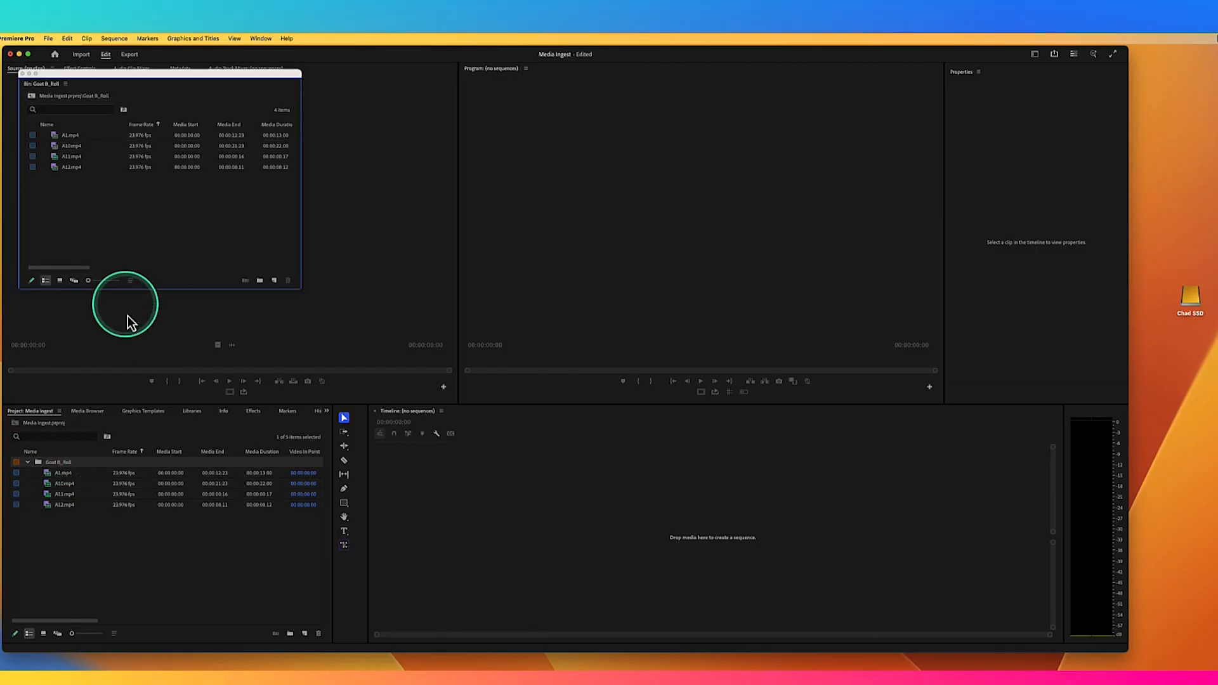
{"action": "left_click", "coordinate": [71, 138]}
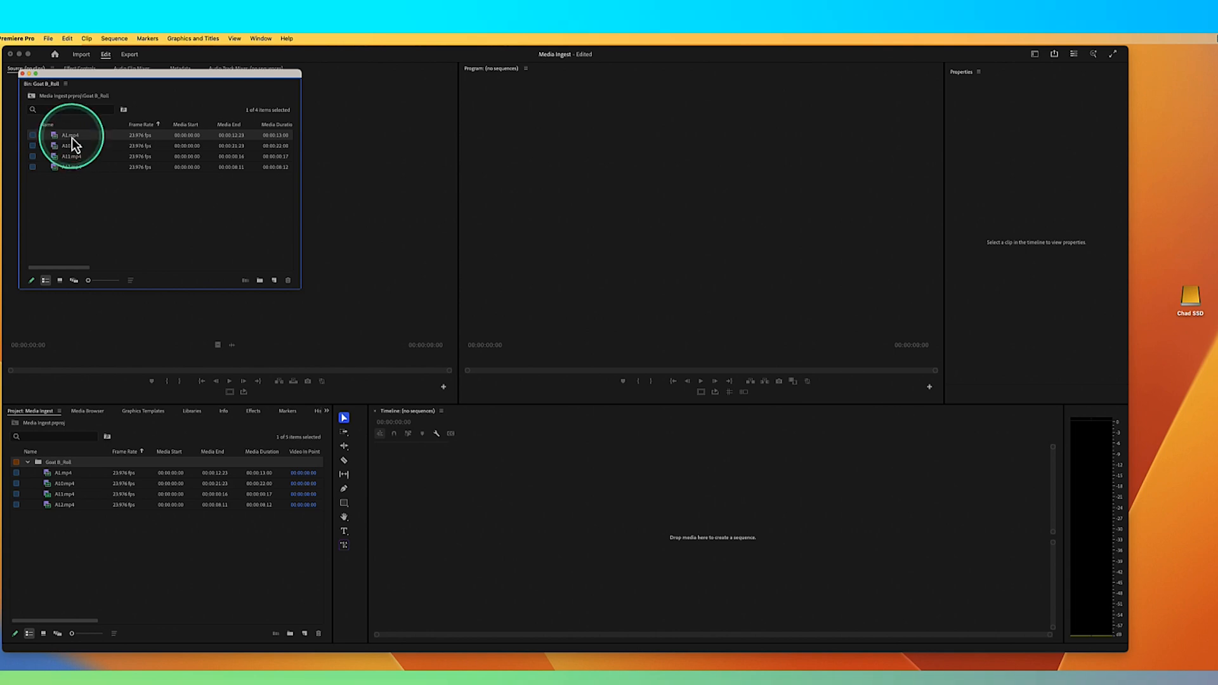
{"action": "right_click", "coordinate": [72, 139]}
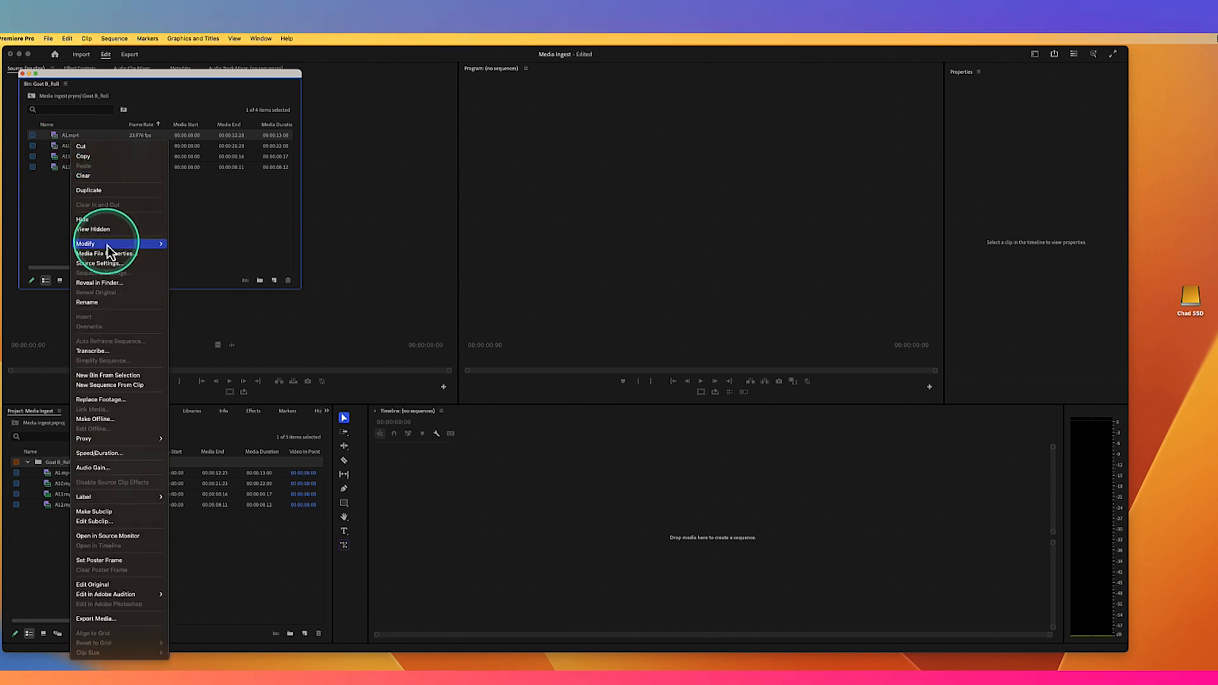
{"action": "left_click", "coordinate": [109, 283]}
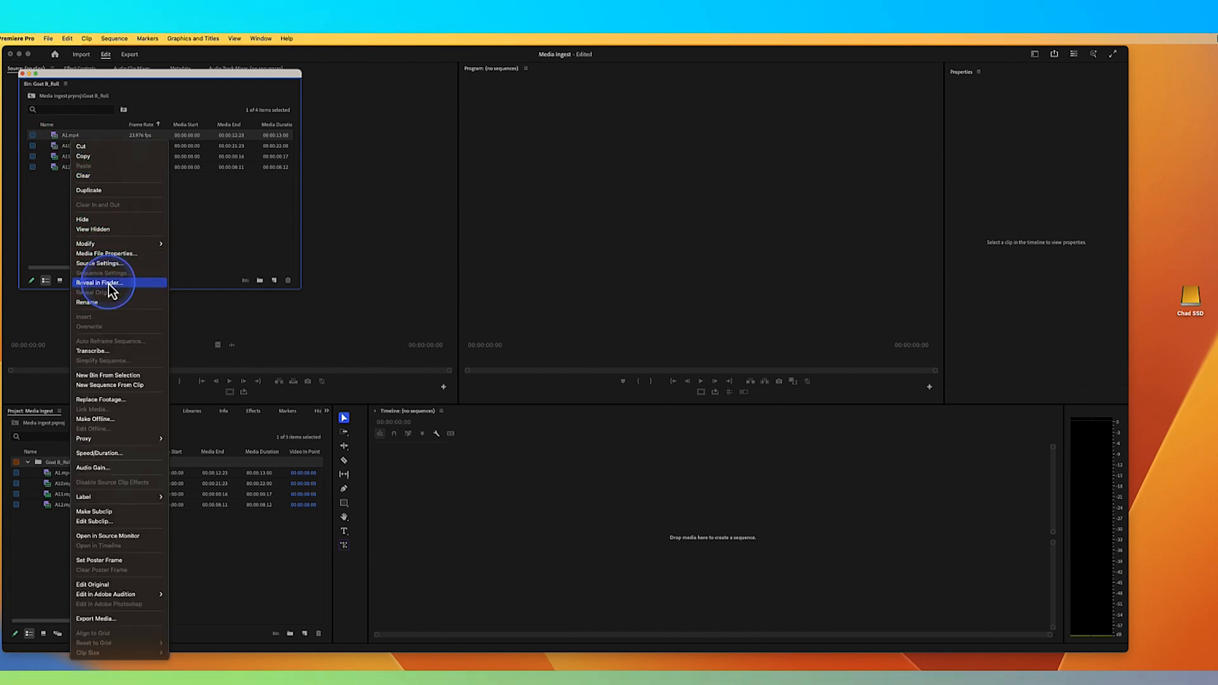
{"action": "left_click_drag", "start_coordinate": [425, 297], "coordinate": [641, 279]}
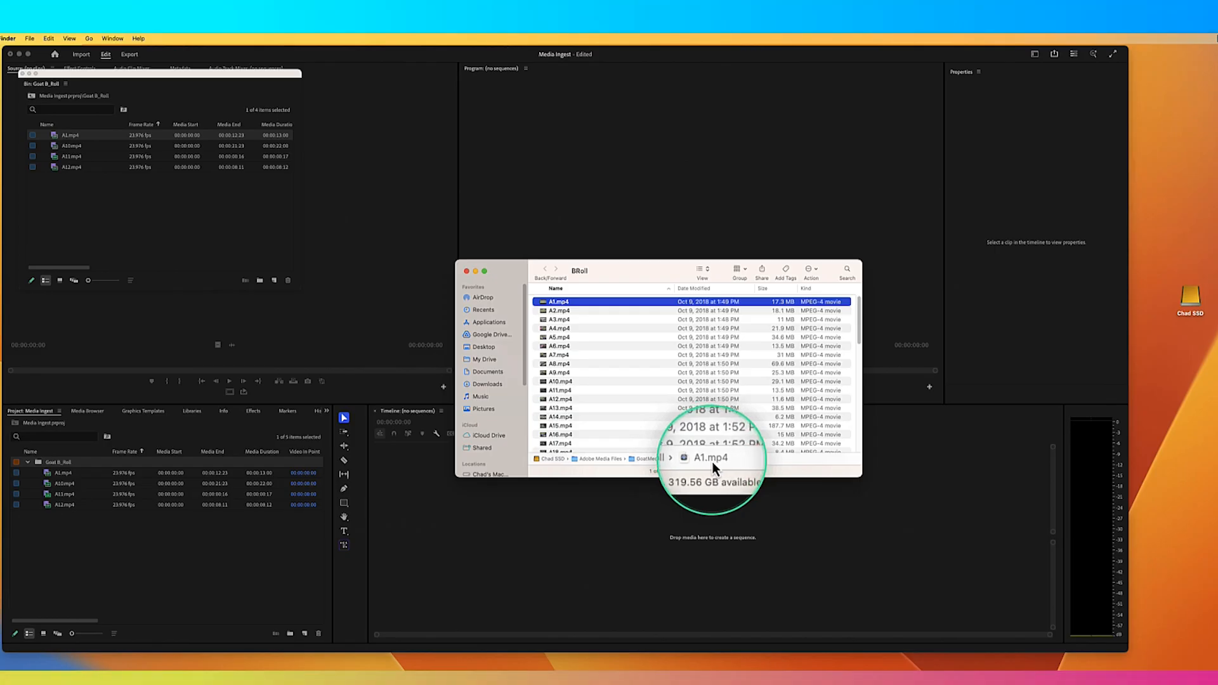
{"action": "left_click", "coordinate": [467, 272]}
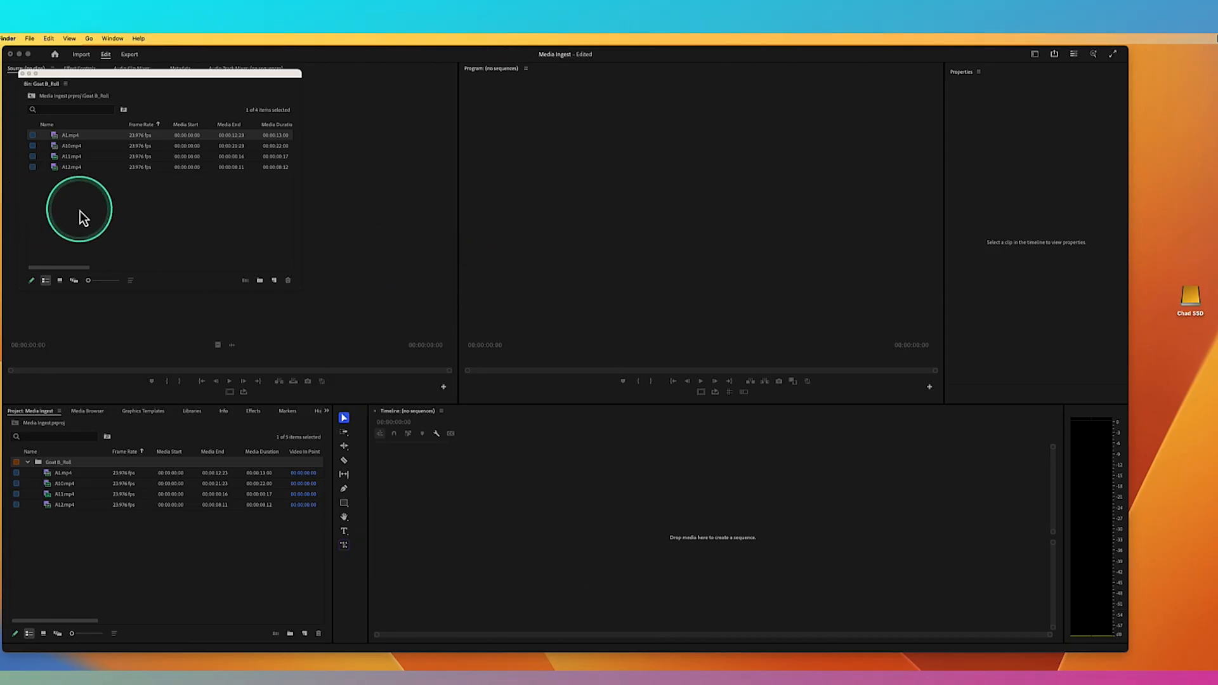
Delete all the imported clips from the Goat B_Roll bin
{"action": "left_click", "coordinate": [86, 193]}
{"action": "left_click_drag", "start_coordinate": [78, 186], "coordinate": [51, 139]}
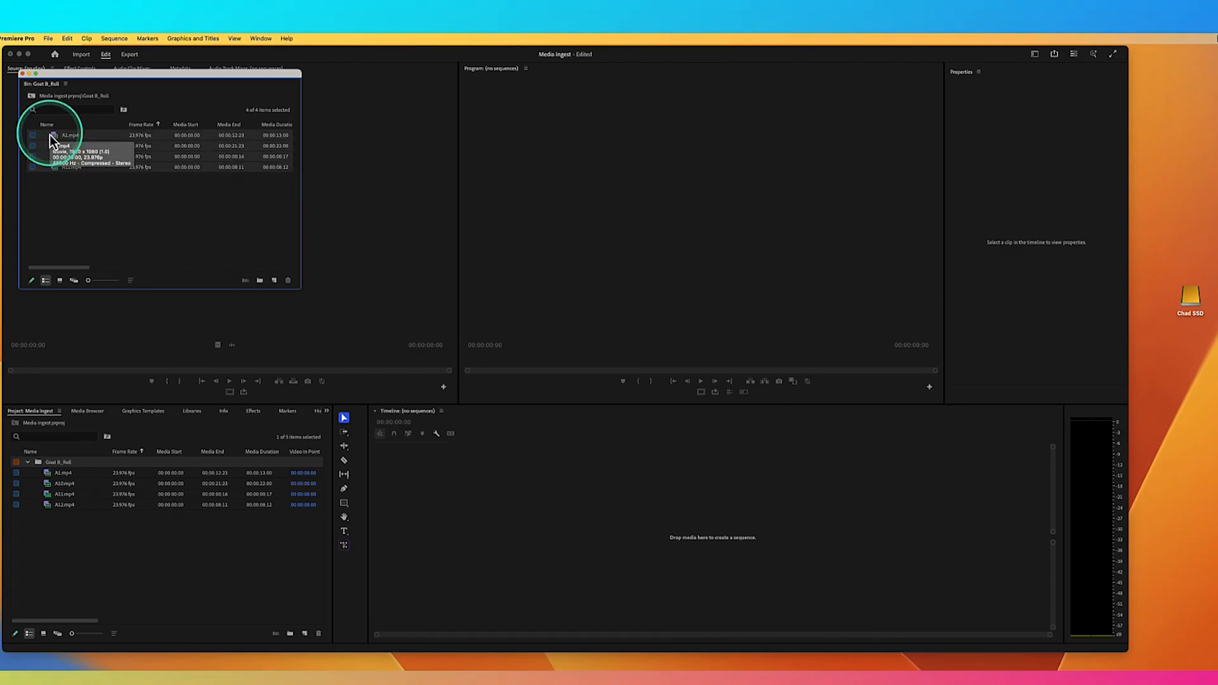
{"action": "key", "text": "Delete"}
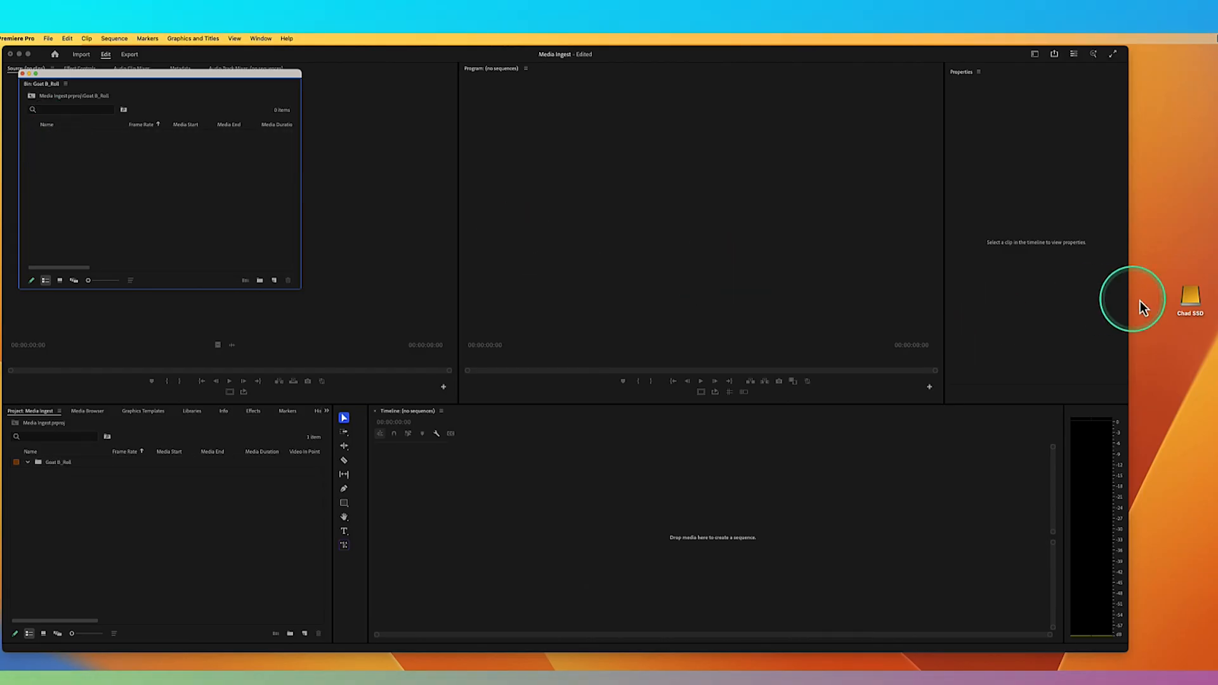
Look through the top-level folders of the external SSD in a Finder window and close it
{"action": "double_click", "coordinate": [1190, 309]}
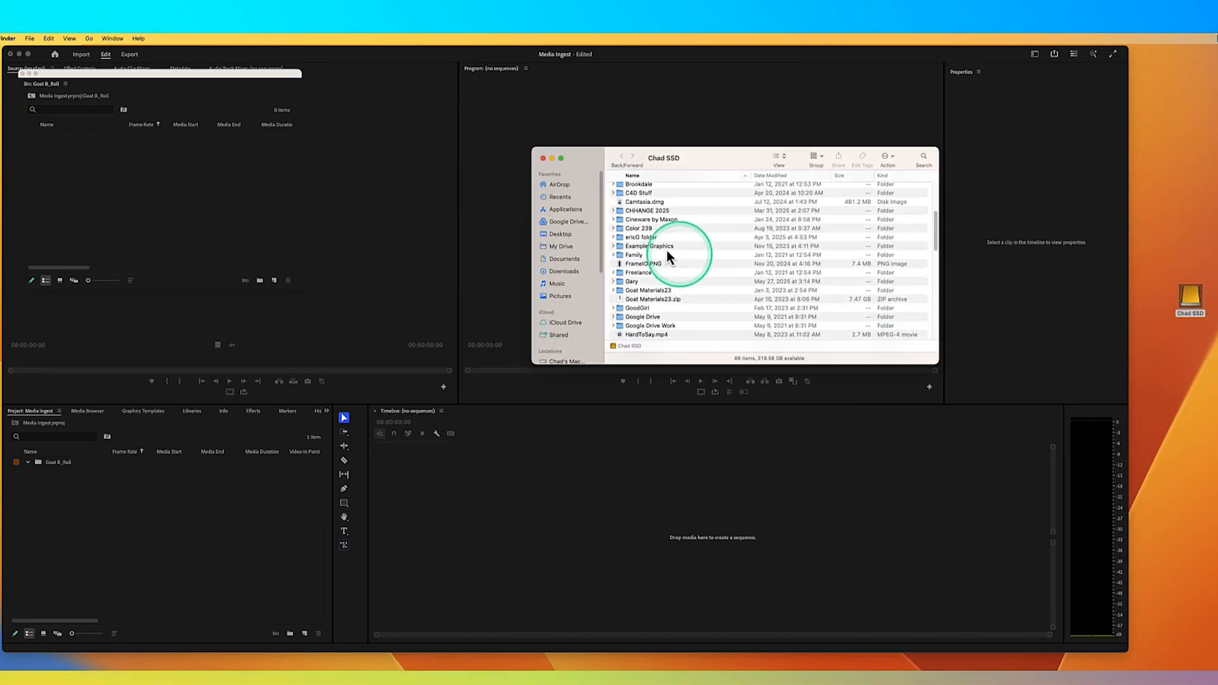
{"action": "scroll", "coordinate": [645, 240], "scroll_direction": "up", "scroll_amount": 5}
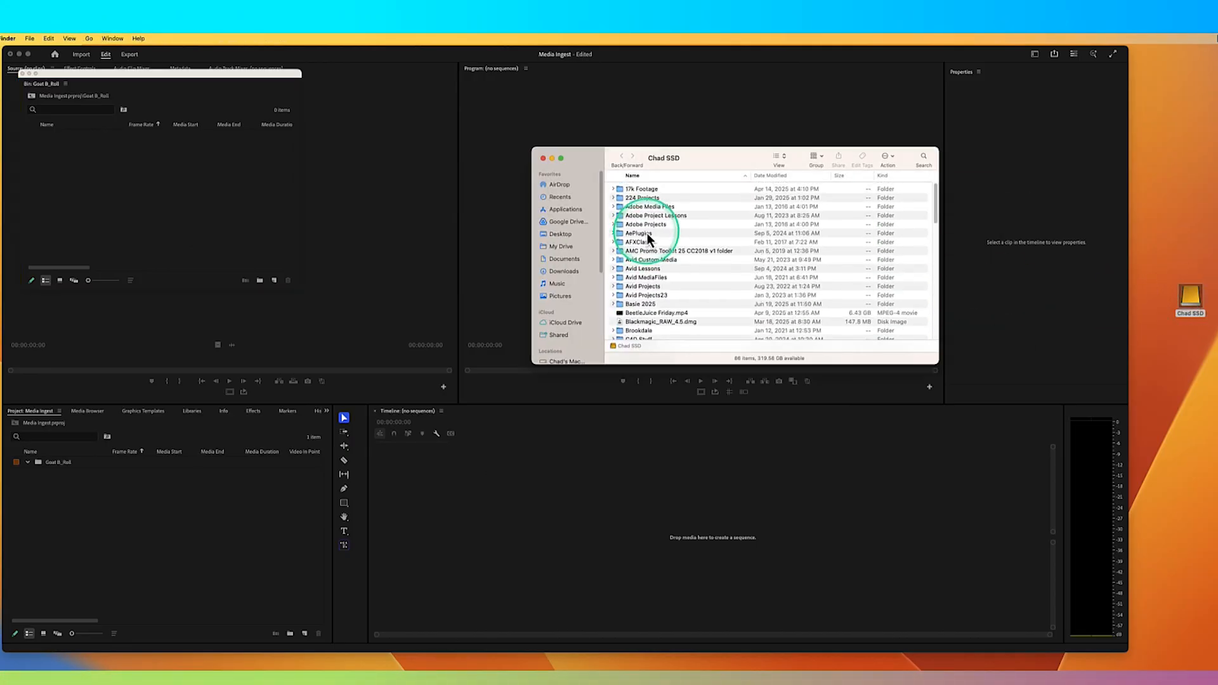
{"action": "left_click", "coordinate": [544, 159]}
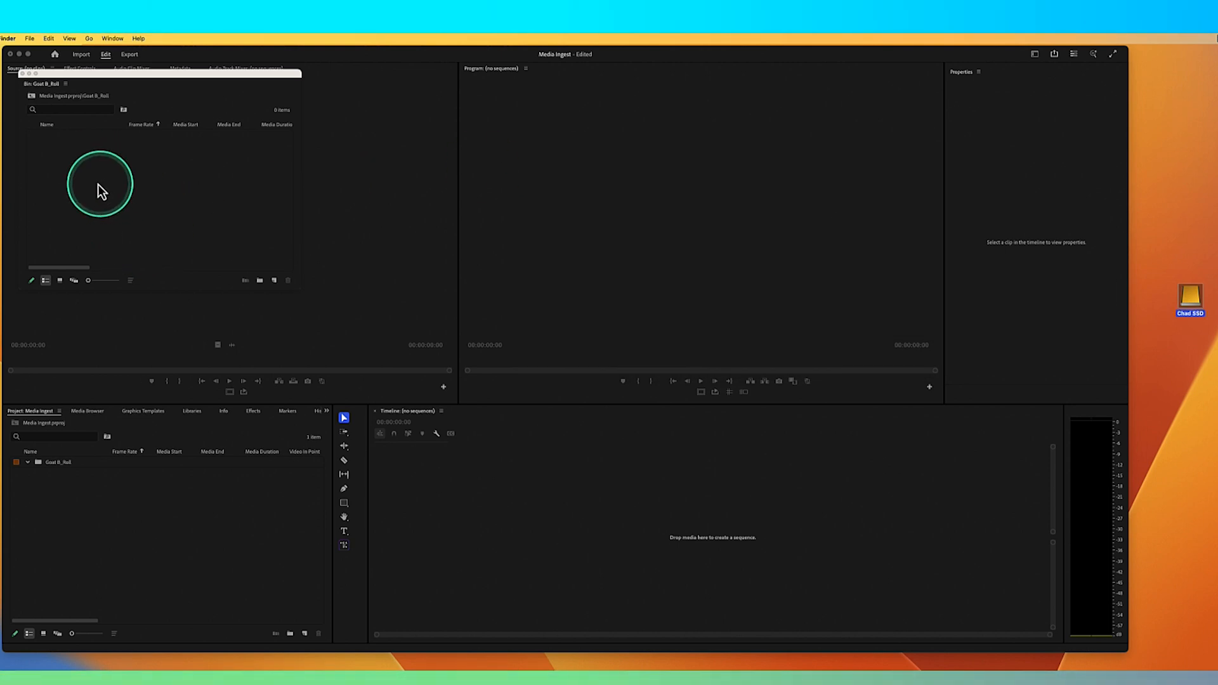
View the BRoll folder's clip thumbnails at full-window size, close the floating Goat B_Roll bin window and restore the layout
{"action": "left_click", "coordinate": [87, 413]}
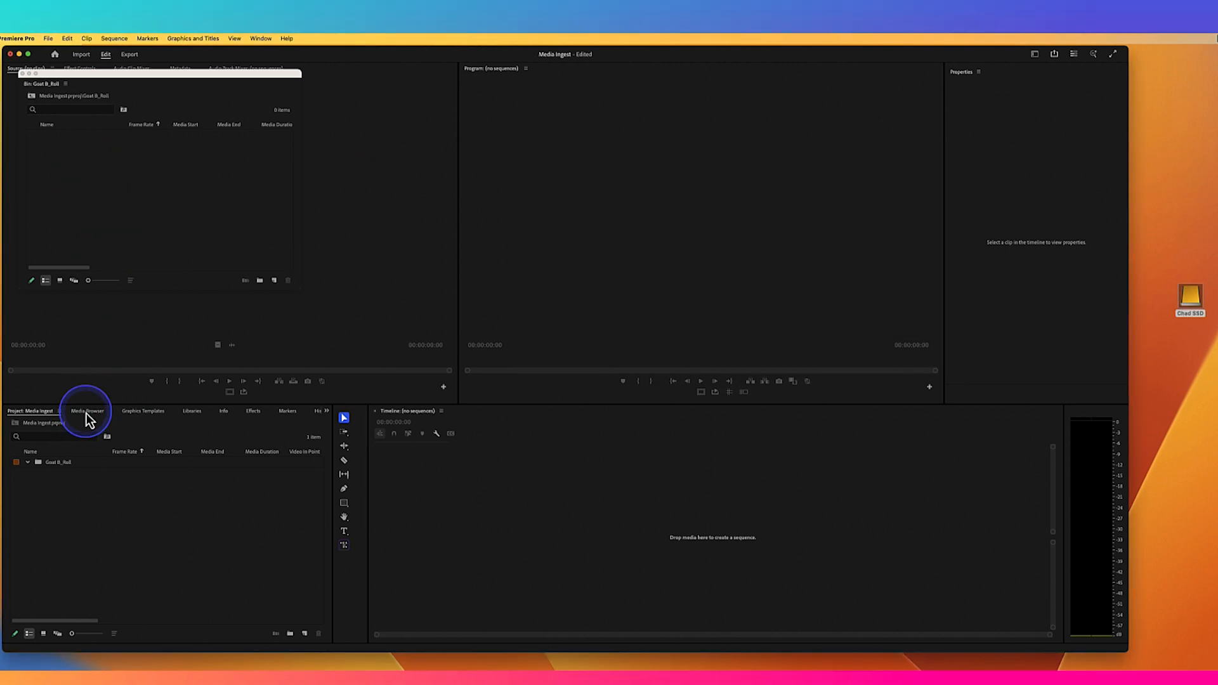
{"action": "double_click", "coordinate": [86, 413]}
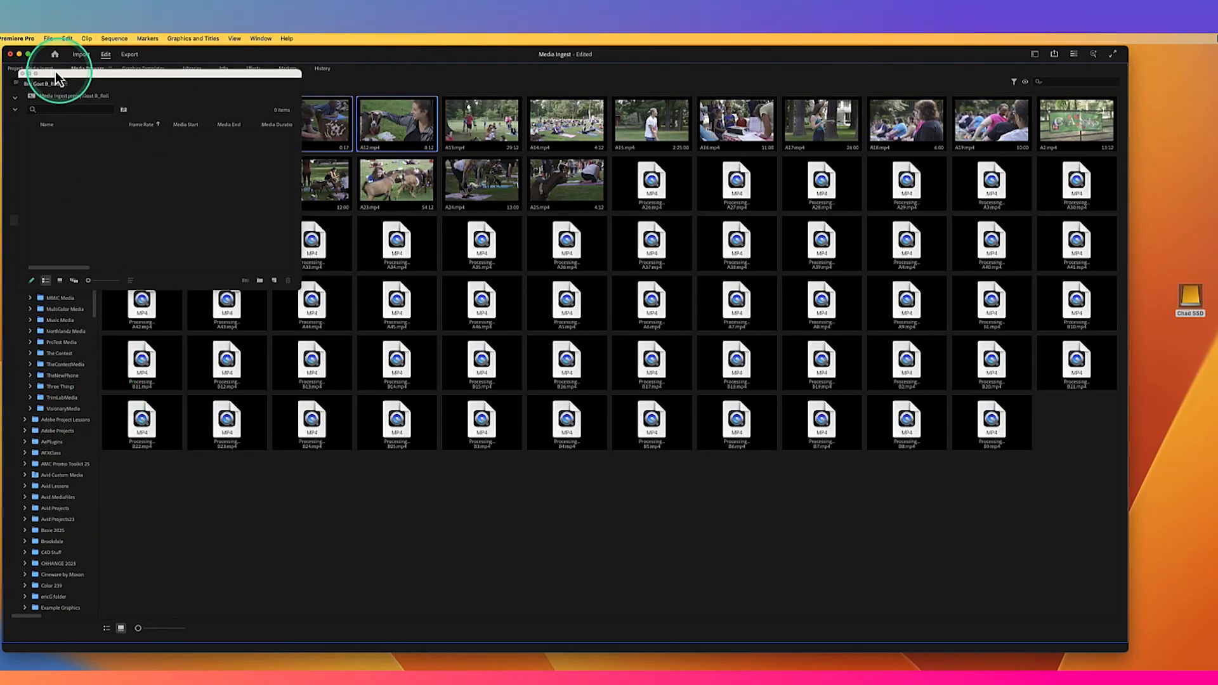
{"action": "left_click", "coordinate": [22, 73]}
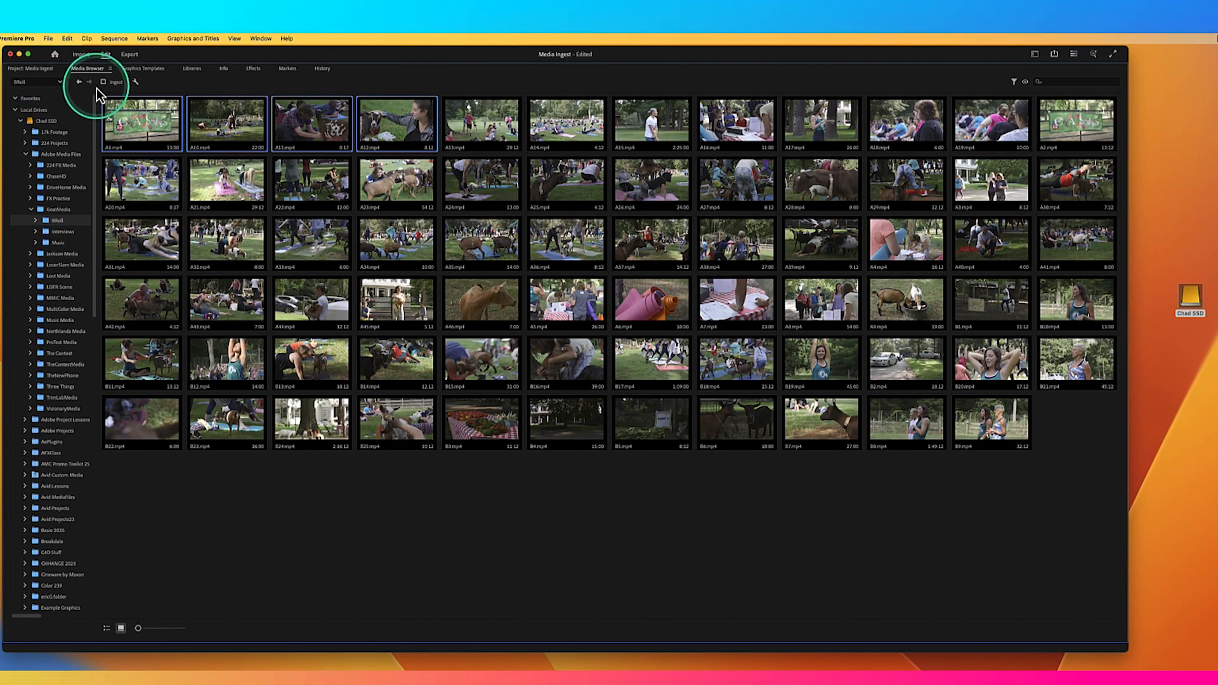
{"action": "key", "text": "grave"}
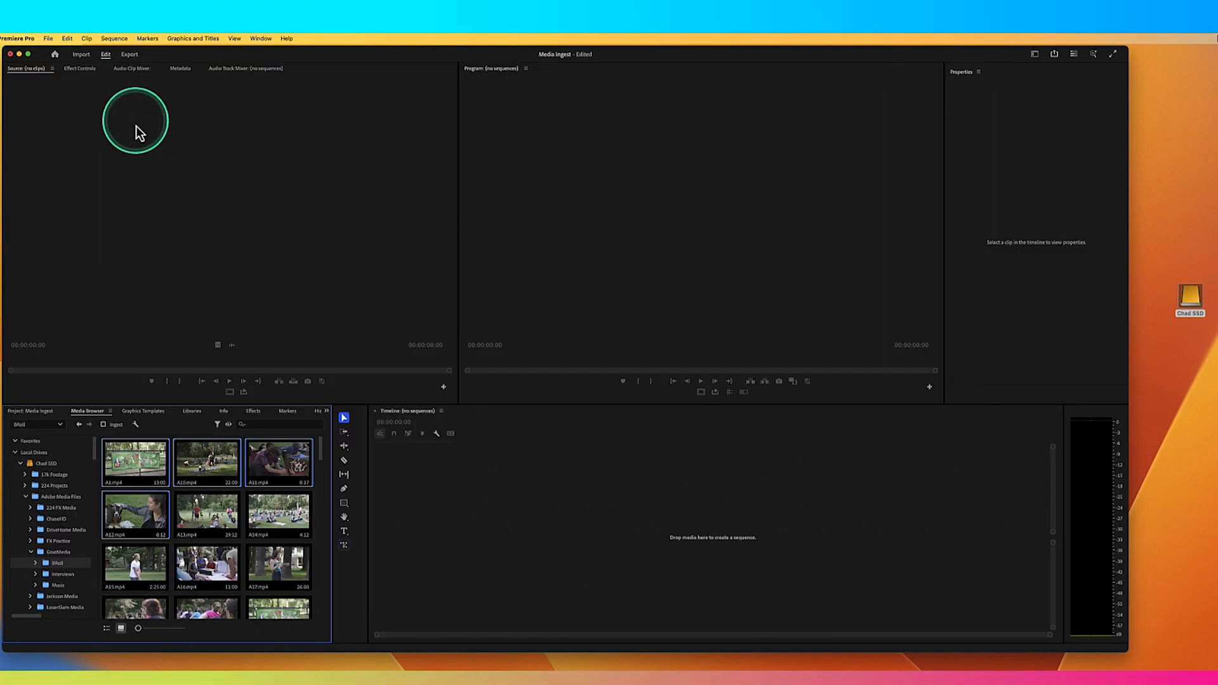
Enable ingest to examine the project's Ingest Settings, cancel the dialog and disable ingest again
{"action": "left_click", "coordinate": [103, 425]}
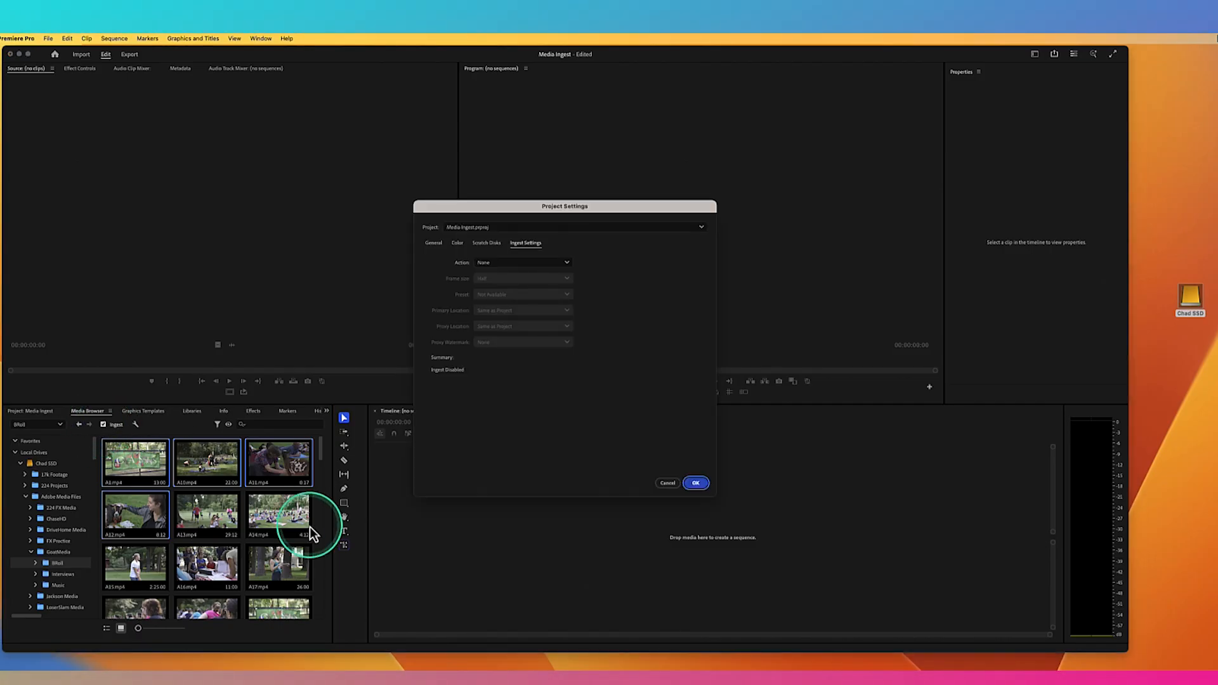
{"action": "left_click", "coordinate": [668, 484]}
{"action": "left_click", "coordinate": [107, 425]}
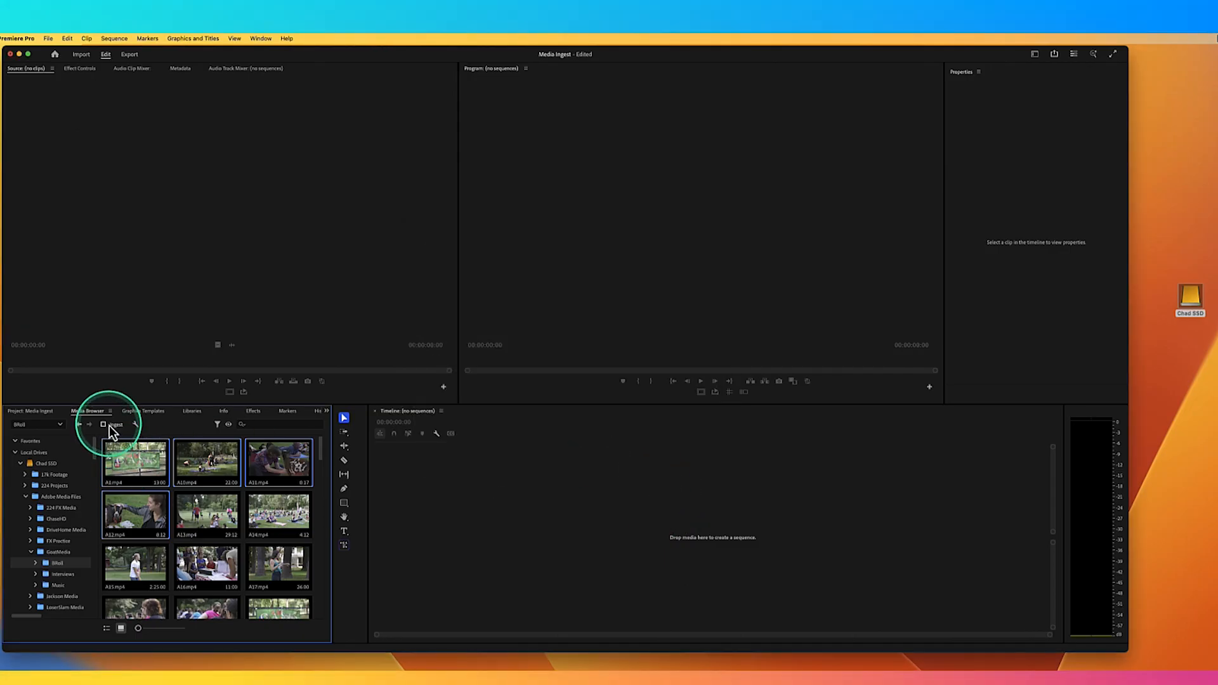
Examine the project's Ingest Settings twice from the Media Browser, cancelling the dialog each time
{"action": "left_click", "coordinate": [104, 425]}
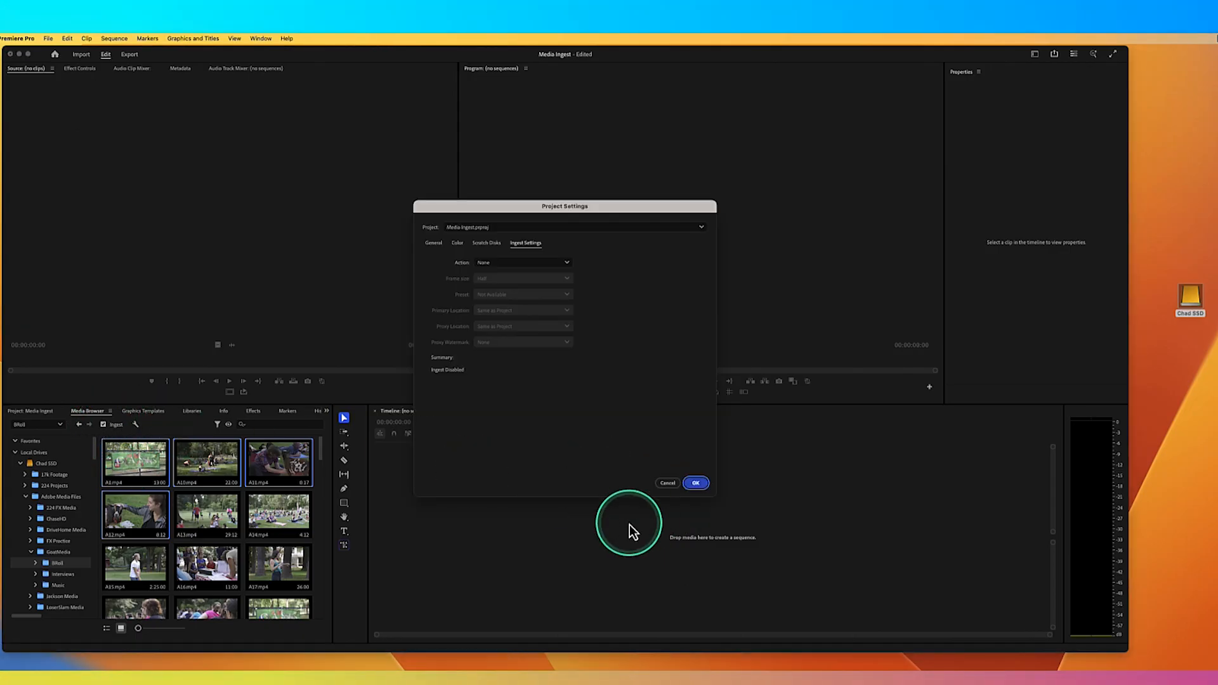
{"action": "left_click", "coordinate": [668, 487]}
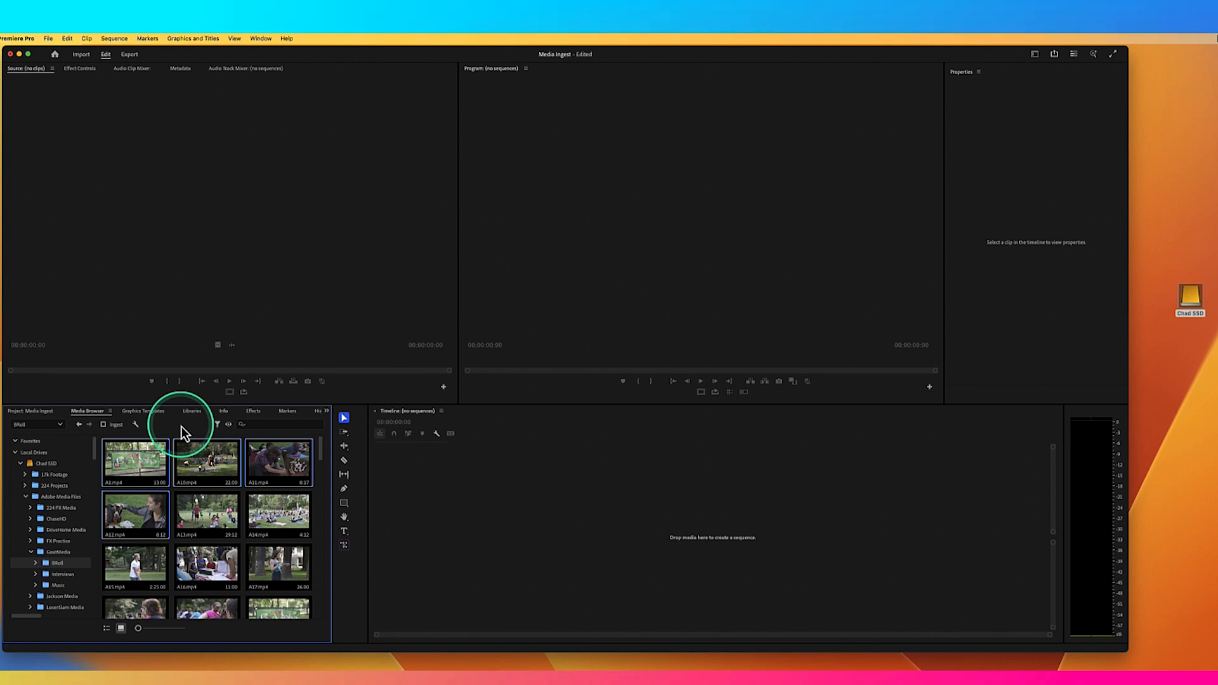
{"action": "left_click", "coordinate": [139, 428]}
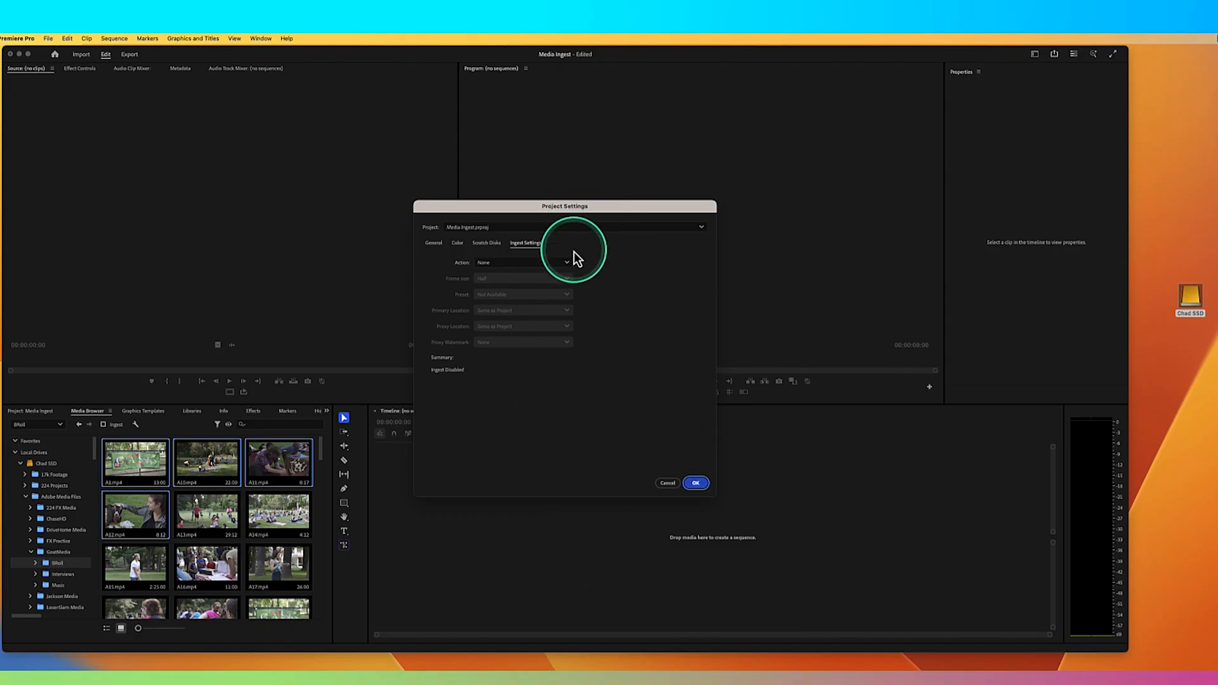
{"action": "left_click", "coordinate": [668, 484]}
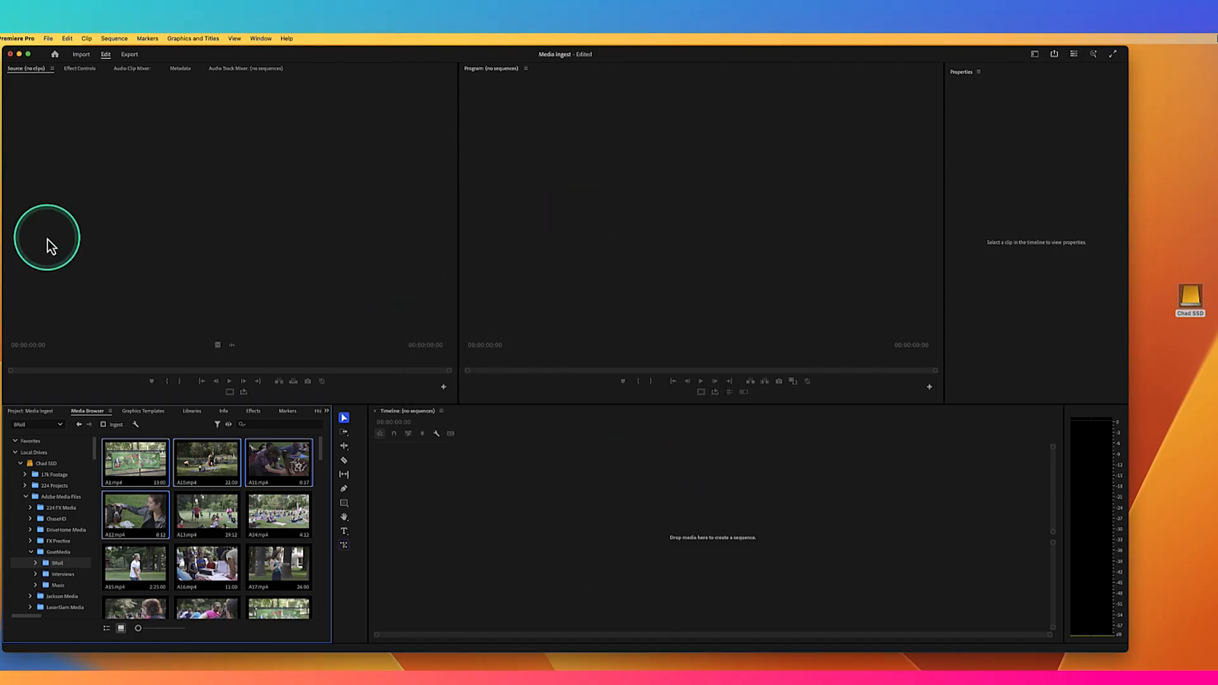
Open the project's Ingest Settings and set the ingest action to Copy
{"action": "left_click", "coordinate": [51, 39]}
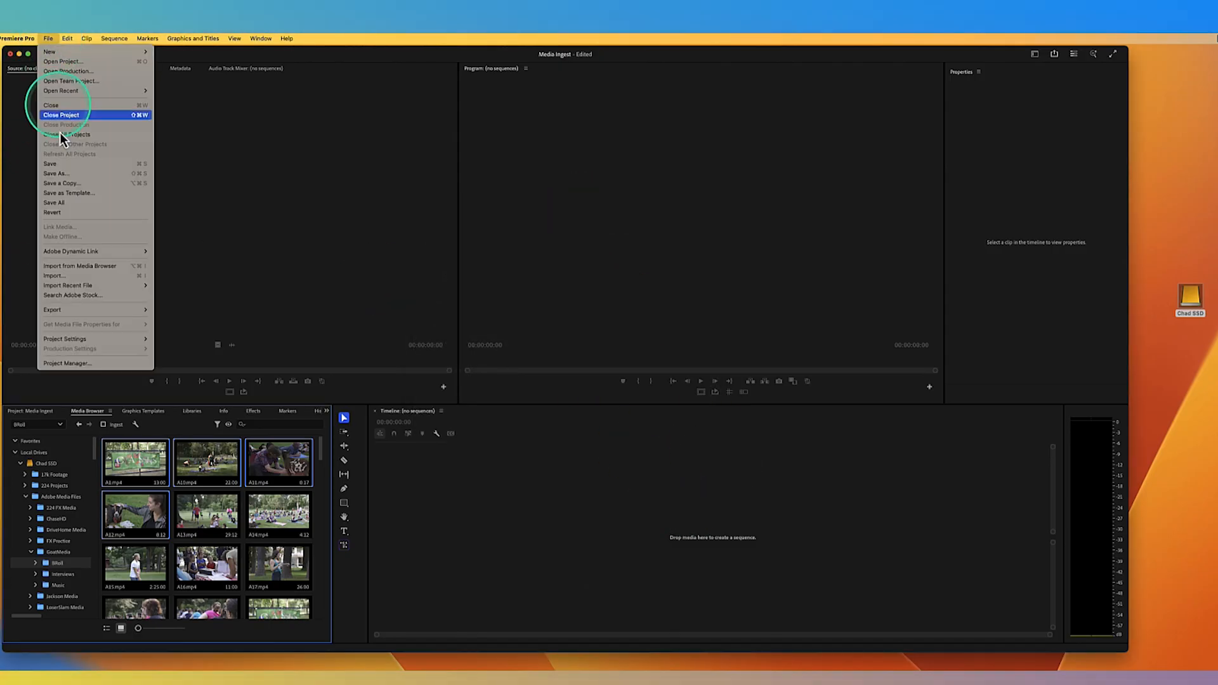
{"action": "mouse_move", "coordinate": [93, 341]}
{"action": "left_click", "coordinate": [192, 368]}
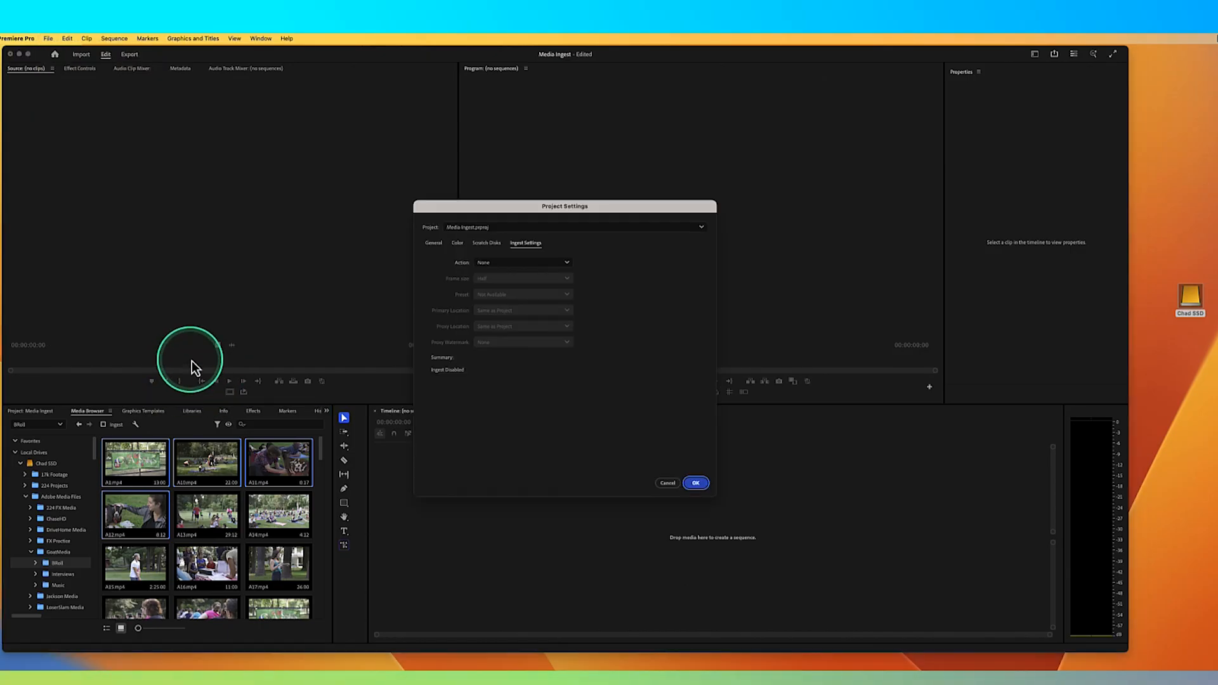
{"action": "left_click", "coordinate": [489, 265]}
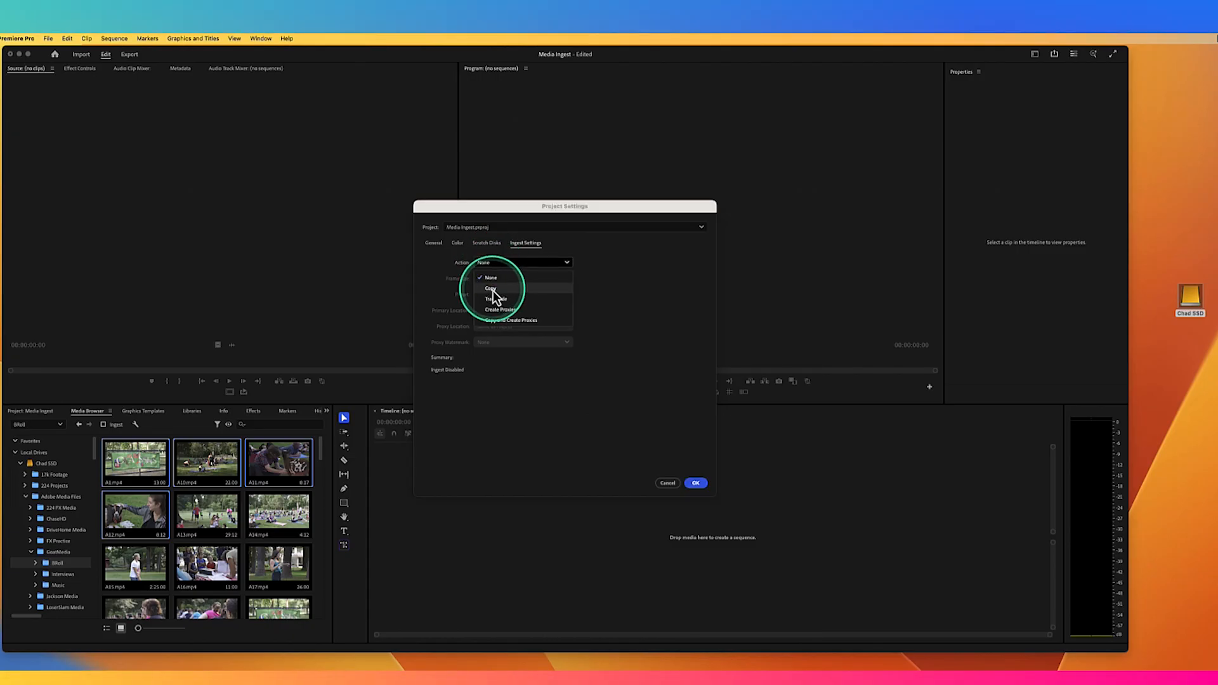
{"action": "left_click", "coordinate": [493, 291]}
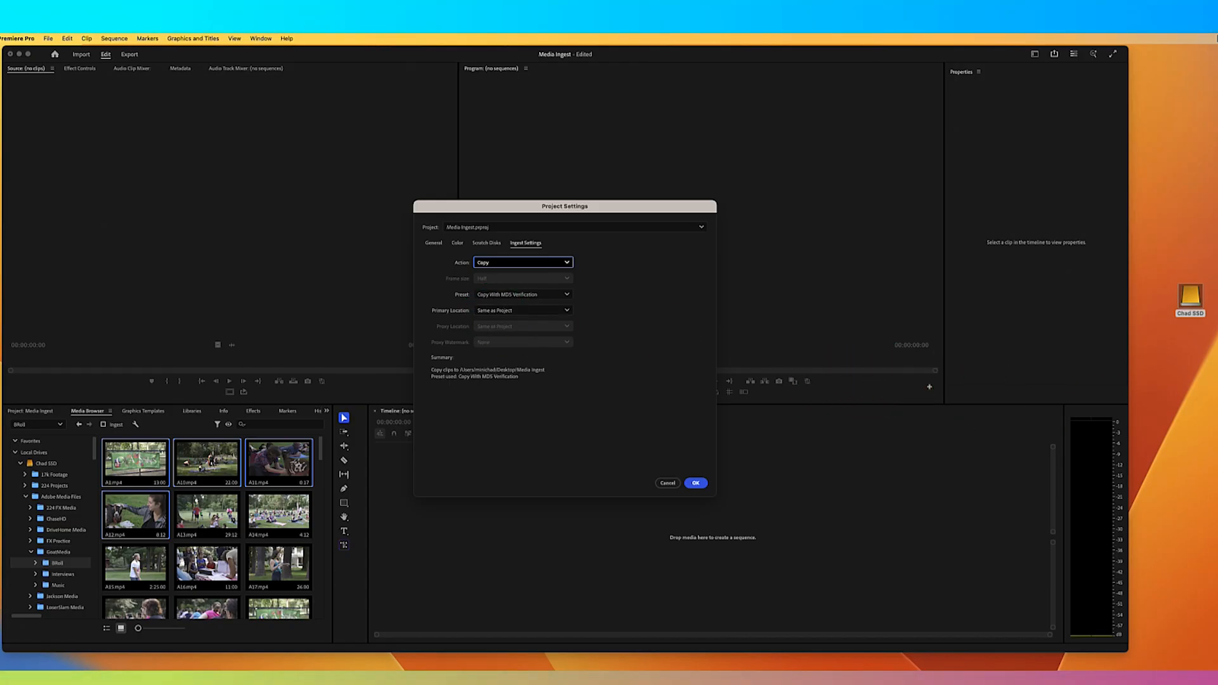
Look inside the Media Ingest project folder on the desktop and close its Finder window
{"action": "left_click_drag", "start_coordinate": [1217, 482], "coordinate": [1183, 404]}
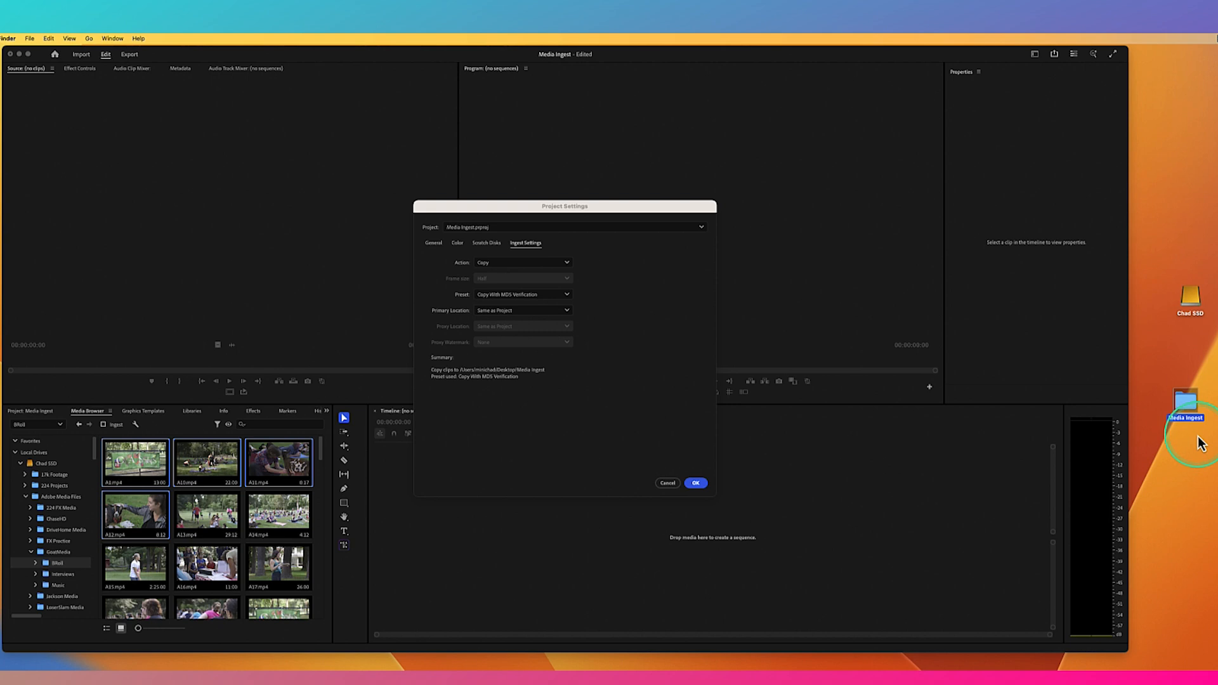
{"action": "double_click", "coordinate": [1182, 405]}
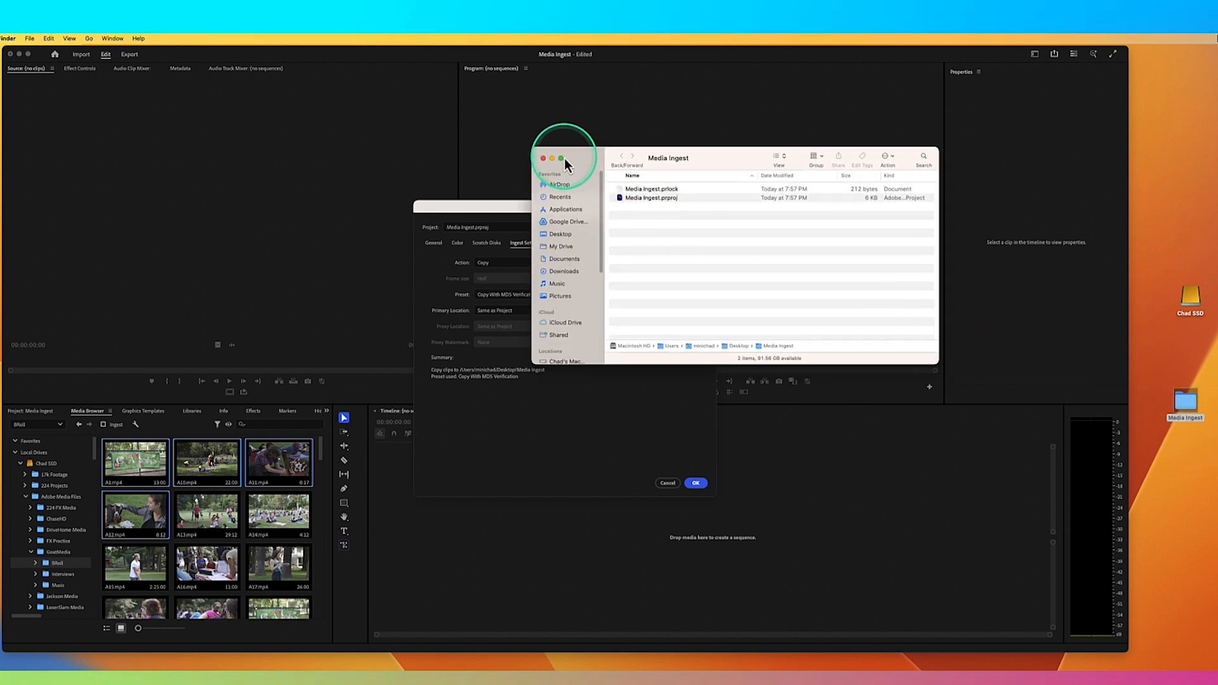
{"action": "left_click", "coordinate": [543, 159]}
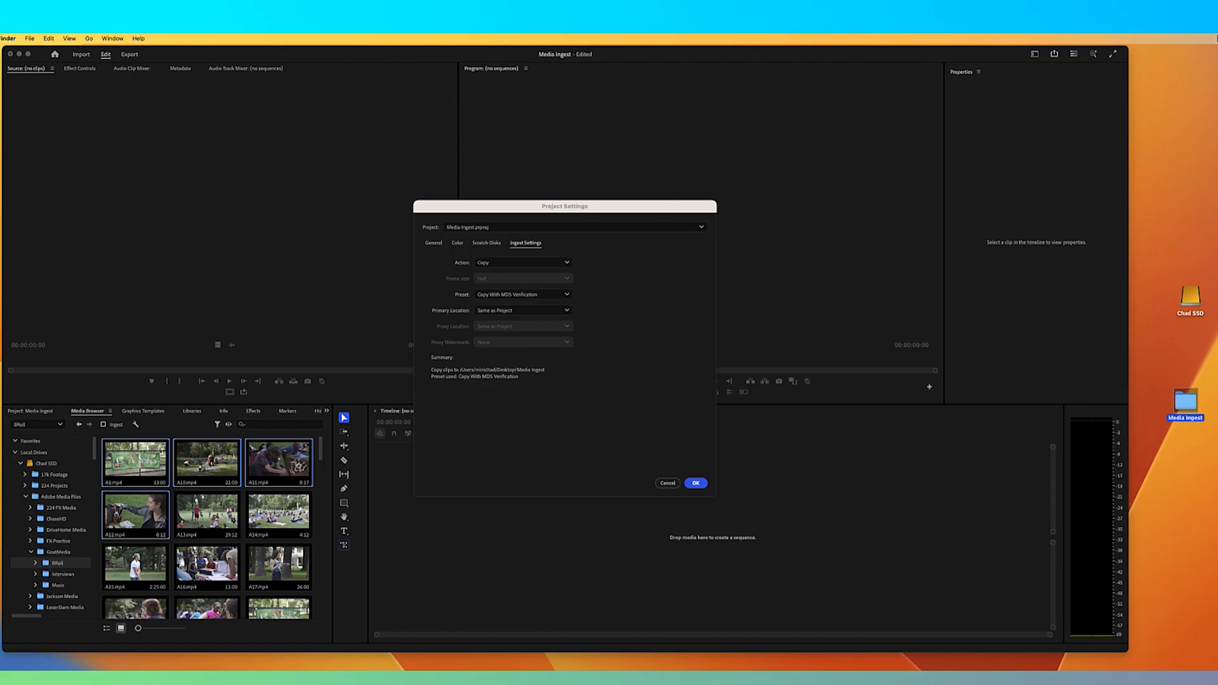
Apply the Copy ingest settings and import the selected clips A1, A10, A11 and A12 from the BRoll folder
{"action": "left_click", "coordinate": [631, 413]}
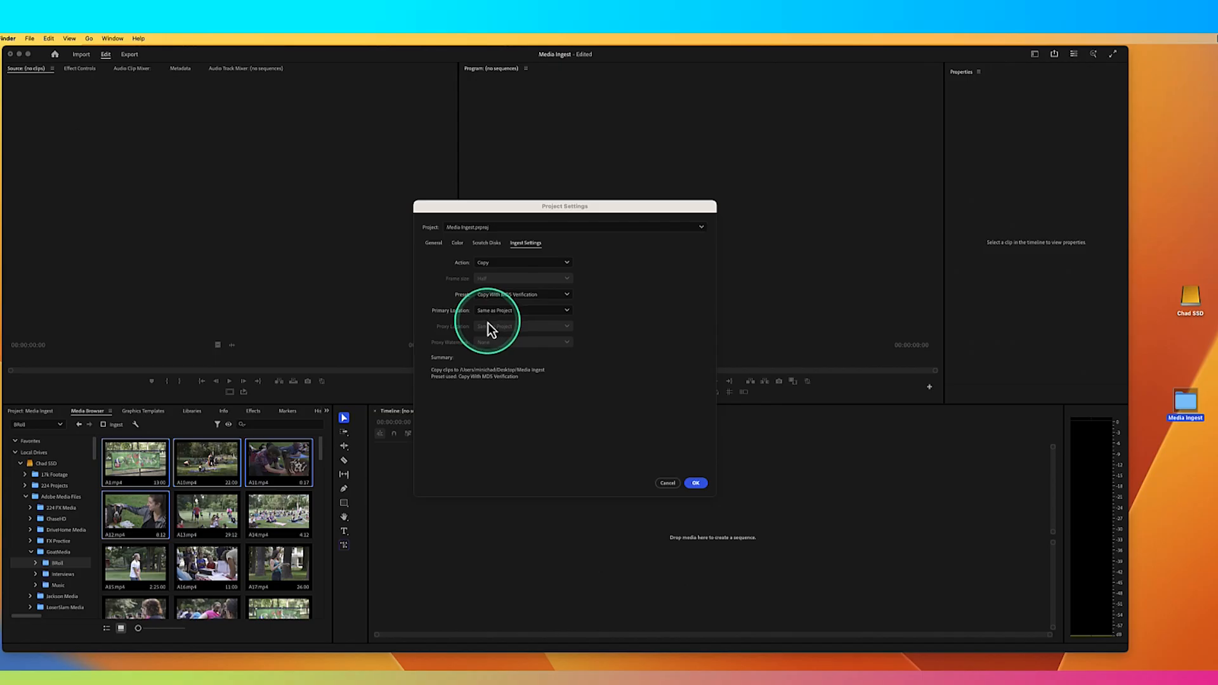
{"action": "left_click", "coordinate": [695, 484]}
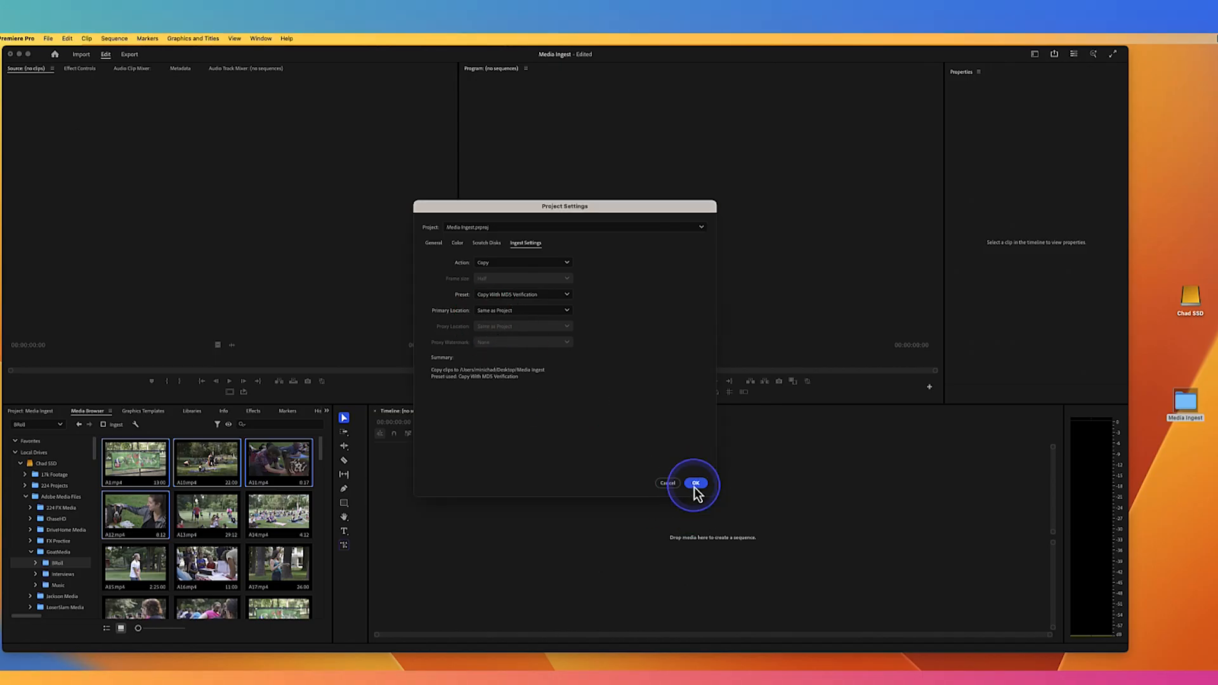
{"action": "left_click", "coordinate": [695, 484]}
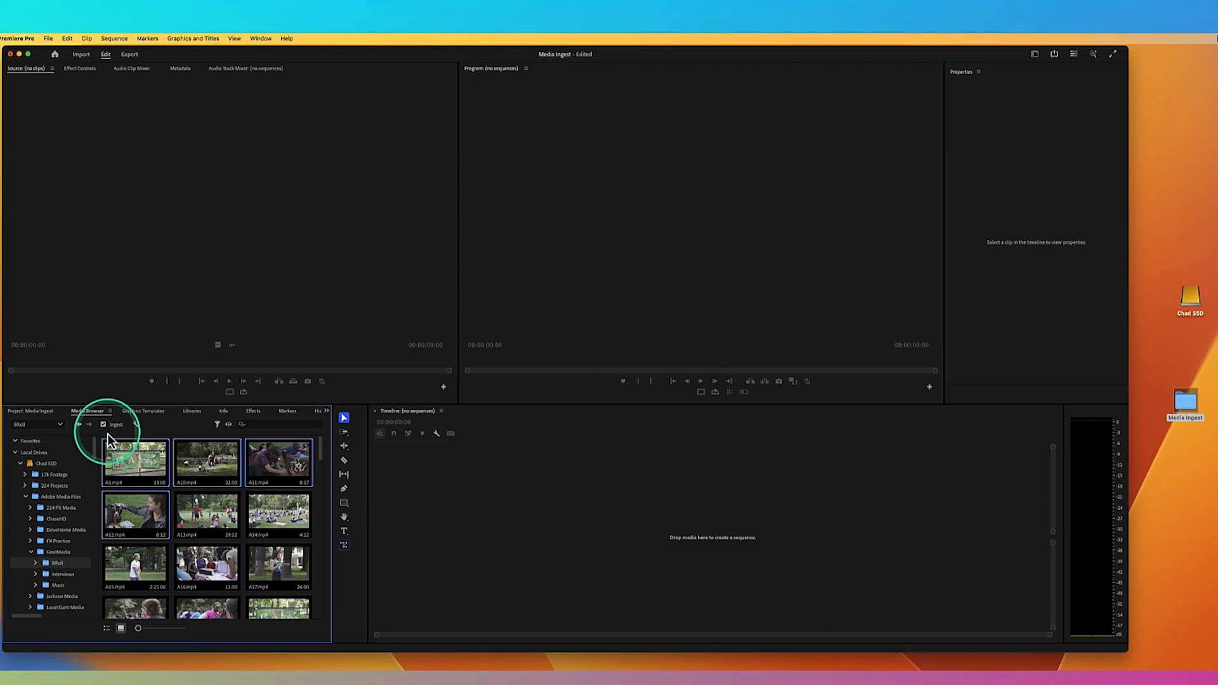
{"action": "right_click", "coordinate": [142, 455]}
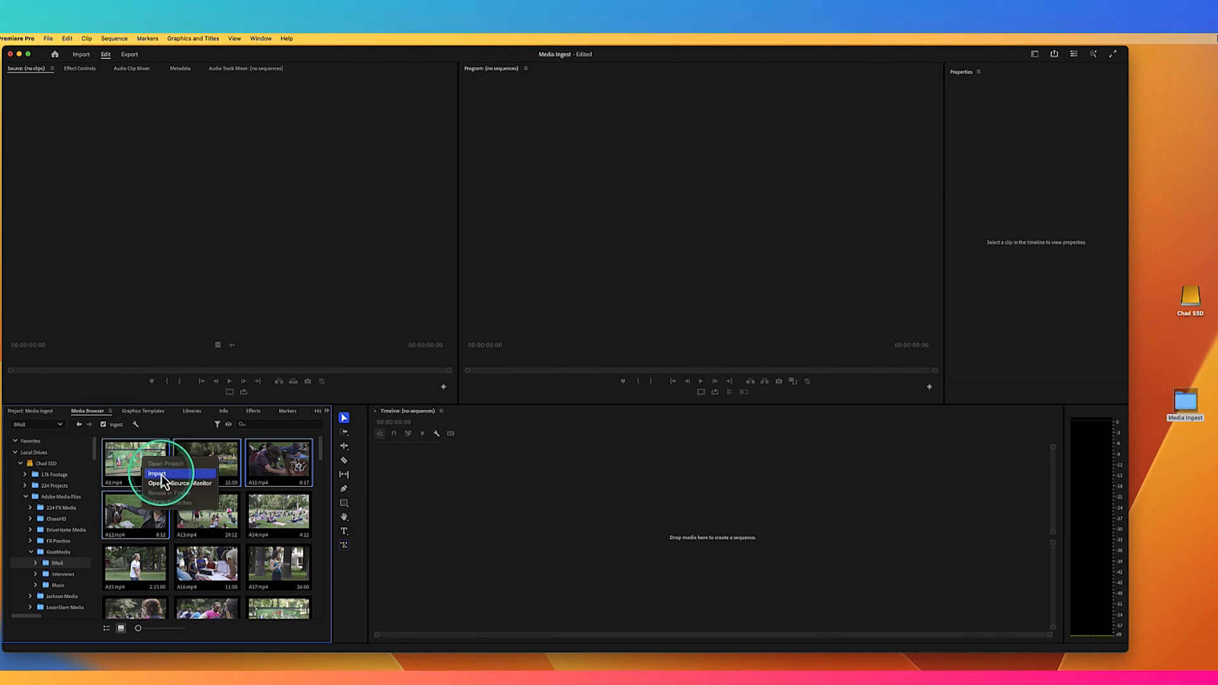
{"action": "left_click", "coordinate": [161, 475]}
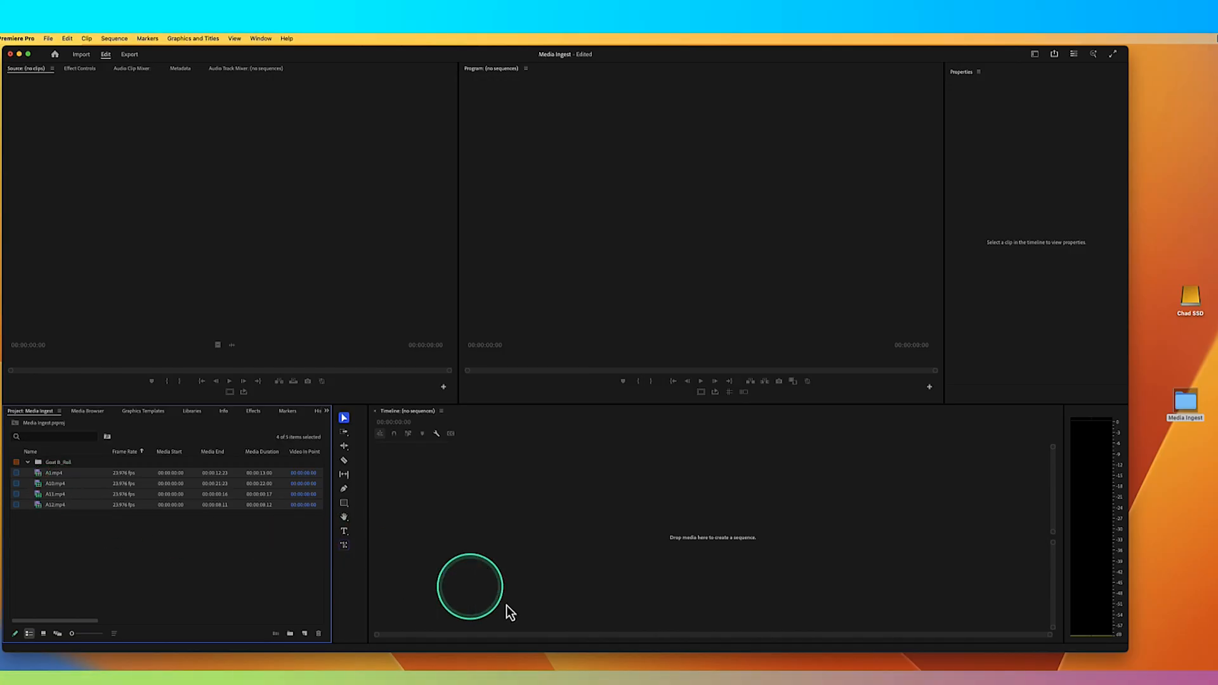
Check the ingest queue in Media Encoder, close its window and deselect the imported clips in the Premiere Pro project
{"action": "mouse_move", "coordinate": [619, 666]}
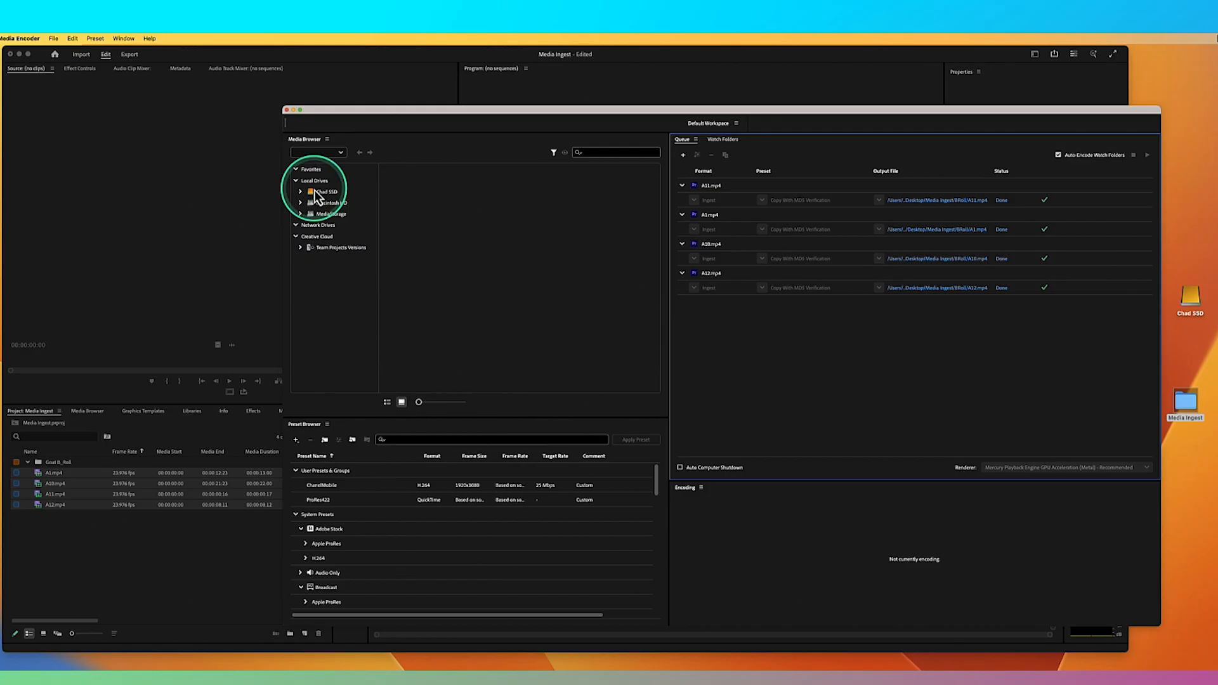
{"action": "left_click", "coordinate": [287, 110]}
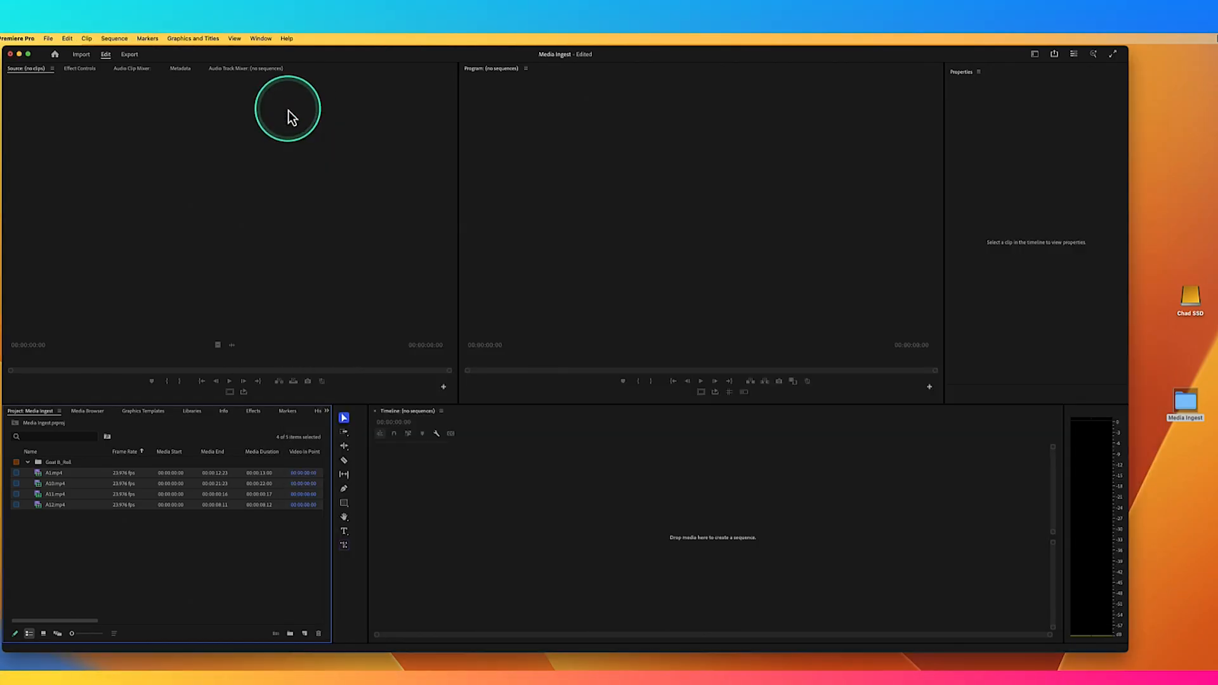
{"action": "left_click", "coordinate": [142, 554]}
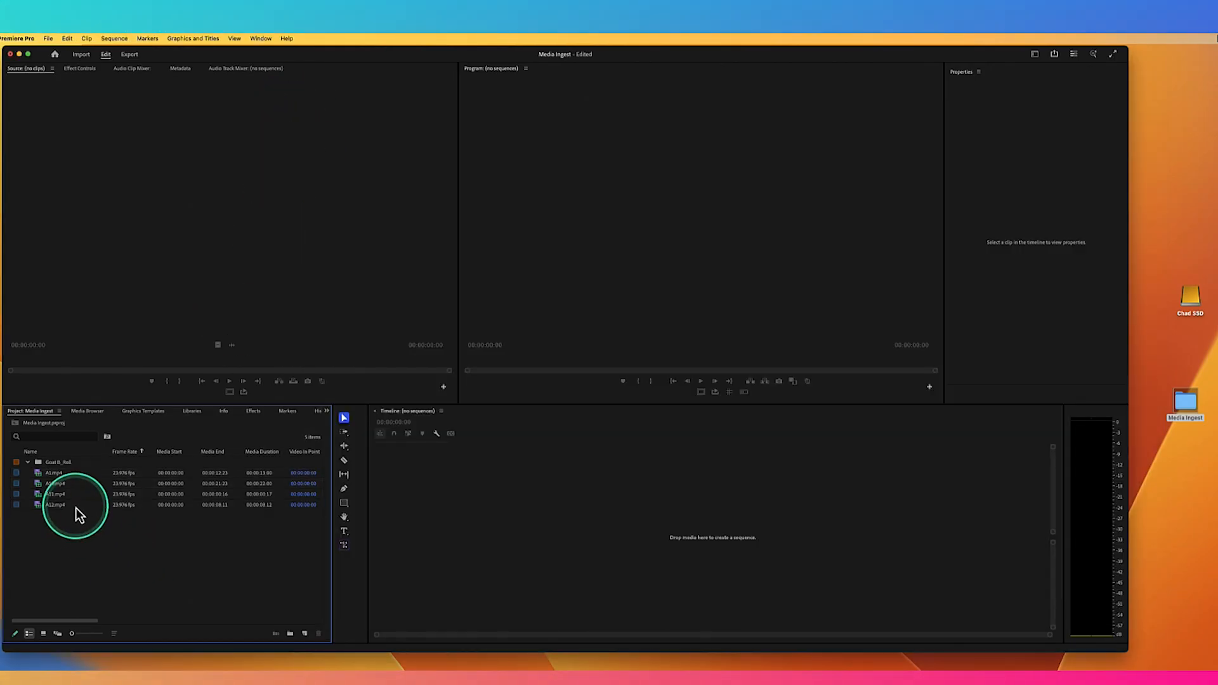
Reveal A1.mp4 in Finder, inspect the BRoll subfolder inside the Media Ingest folder and close the window
{"action": "right_click", "coordinate": [50, 477]}
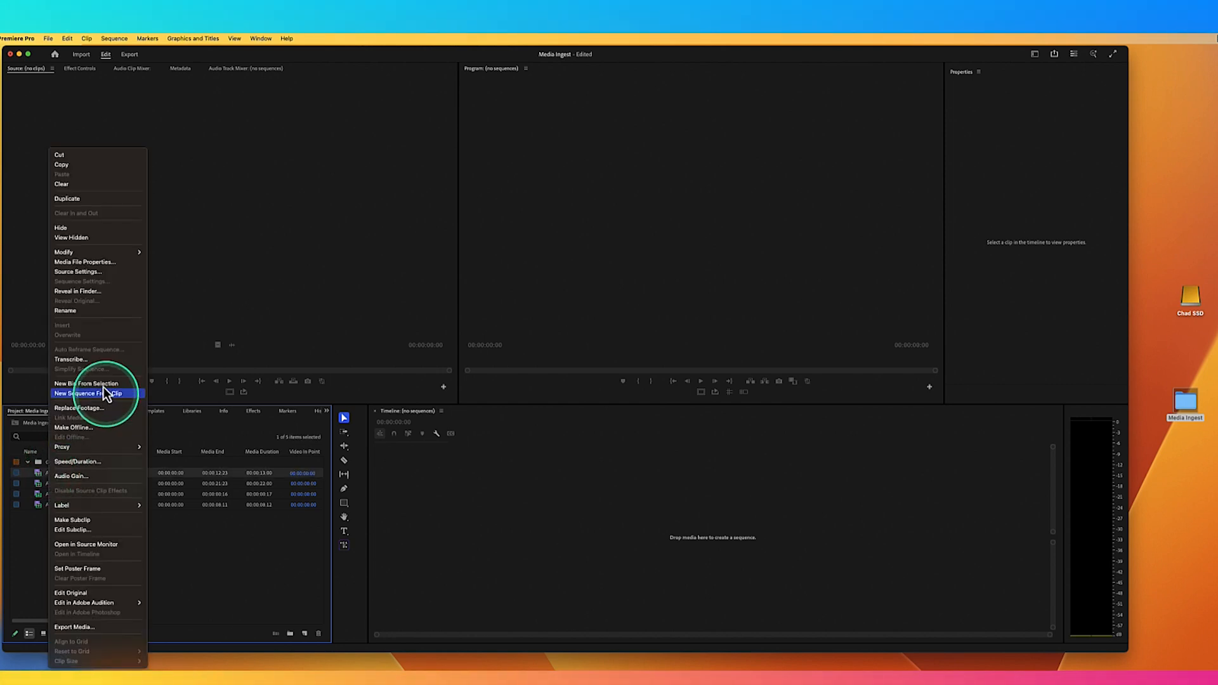
{"action": "left_click", "coordinate": [91, 293]}
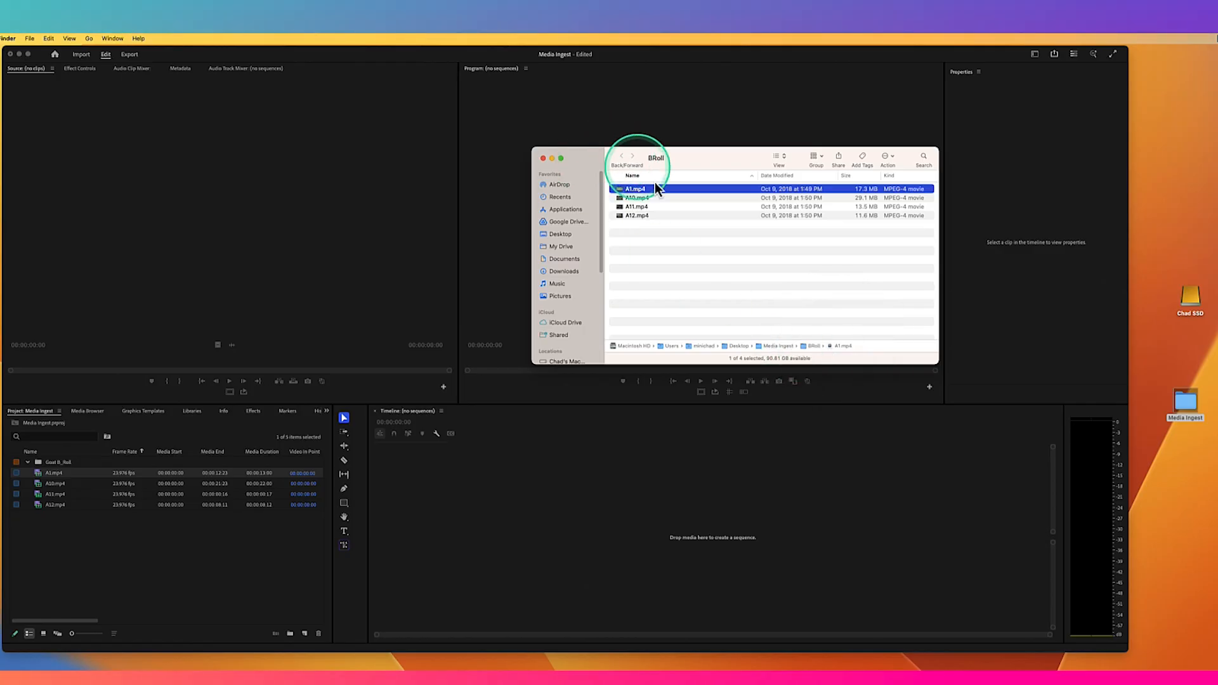
{"action": "double_click", "coordinate": [783, 347]}
{"action": "left_click", "coordinate": [689, 249]}
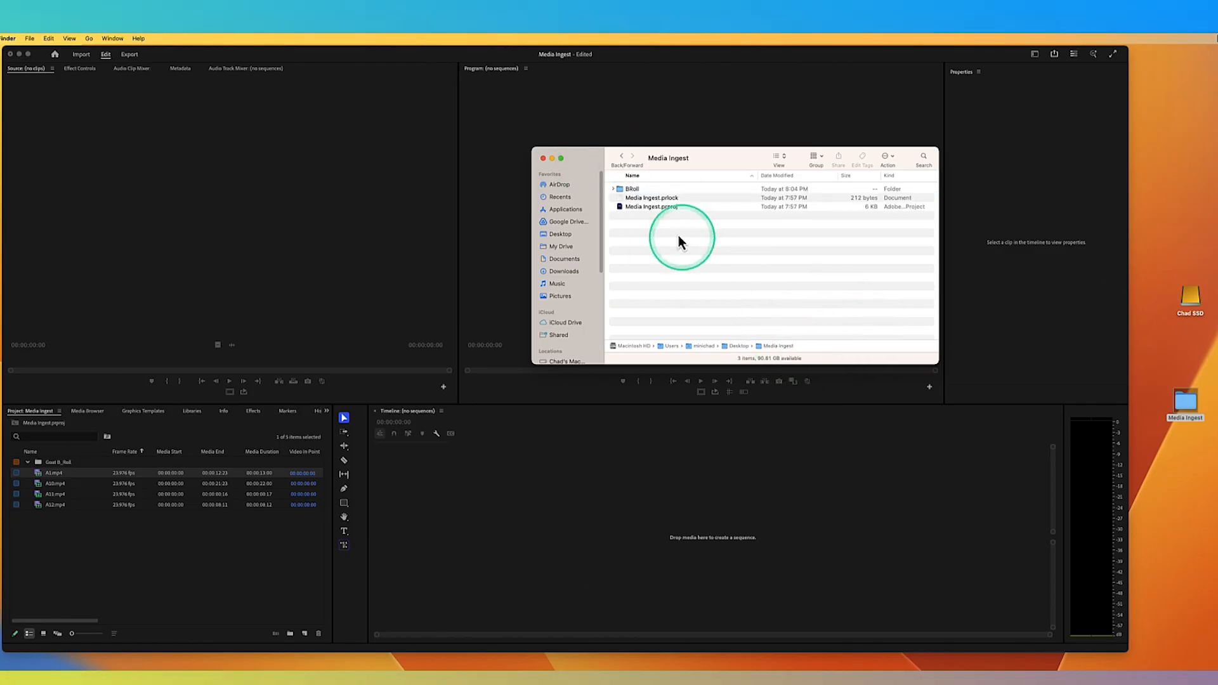
{"action": "left_click", "coordinate": [612, 189]}
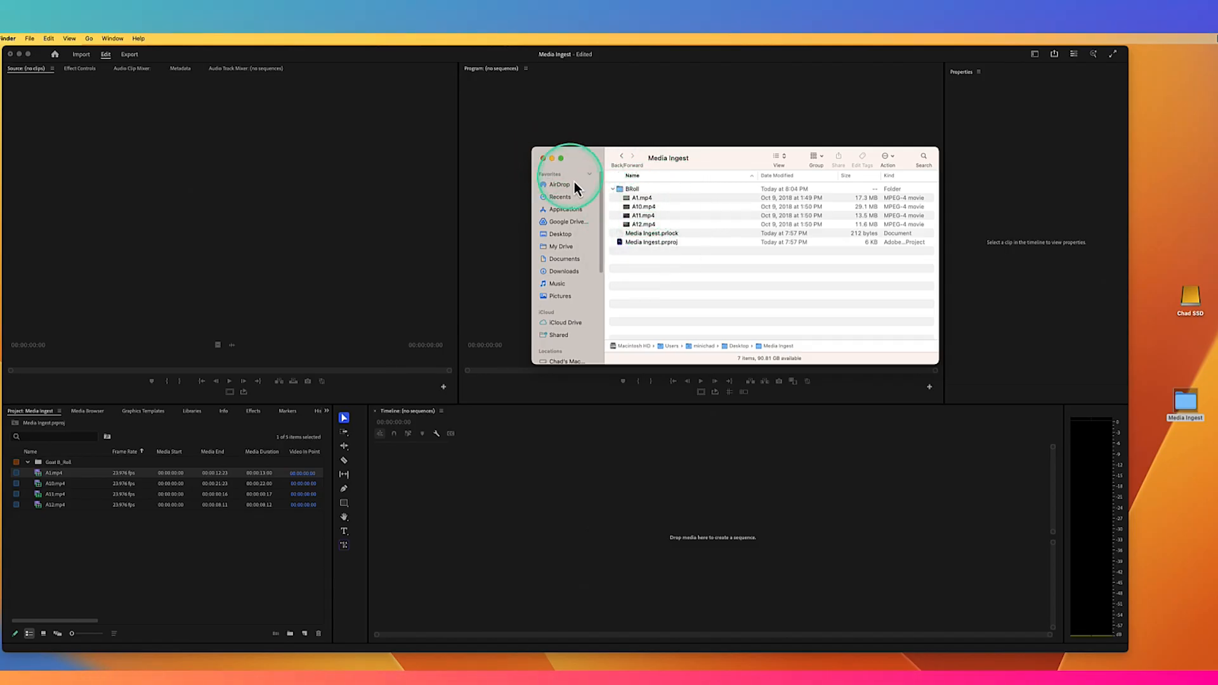
{"action": "left_click", "coordinate": [544, 160]}
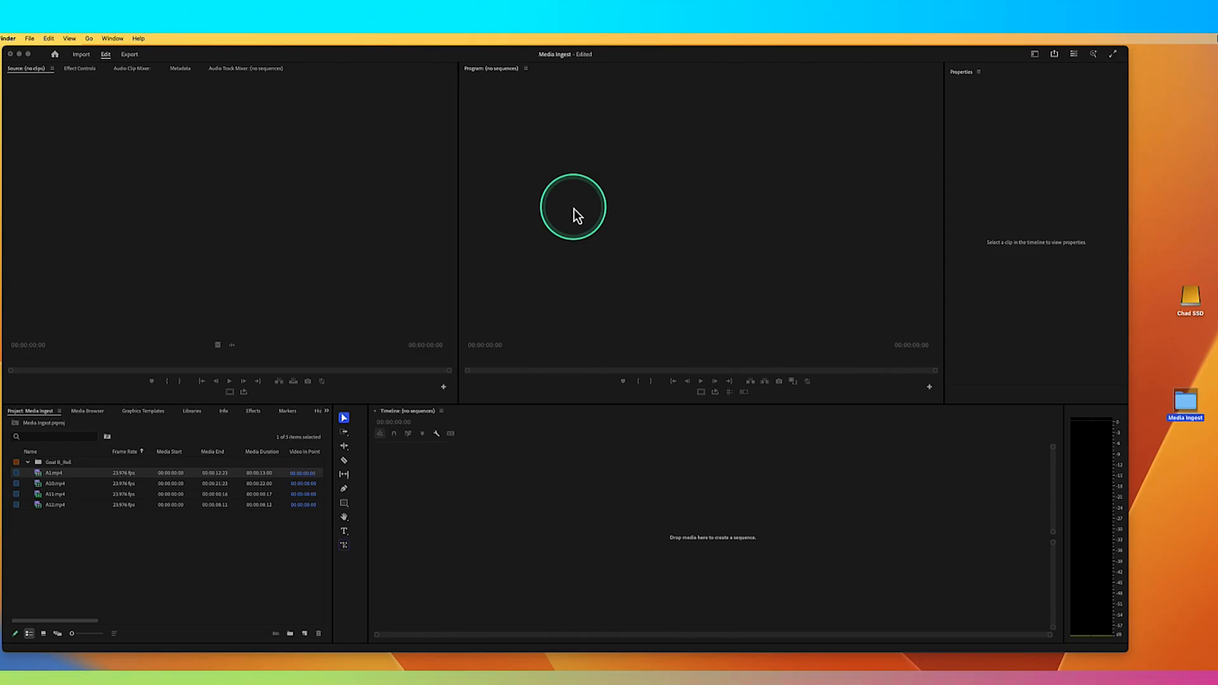
Review and confirm the ingest settings from the Media Browser, switch ingest off and turn it back on
{"action": "left_click", "coordinate": [101, 411]}
{"action": "left_click", "coordinate": [98, 414]}
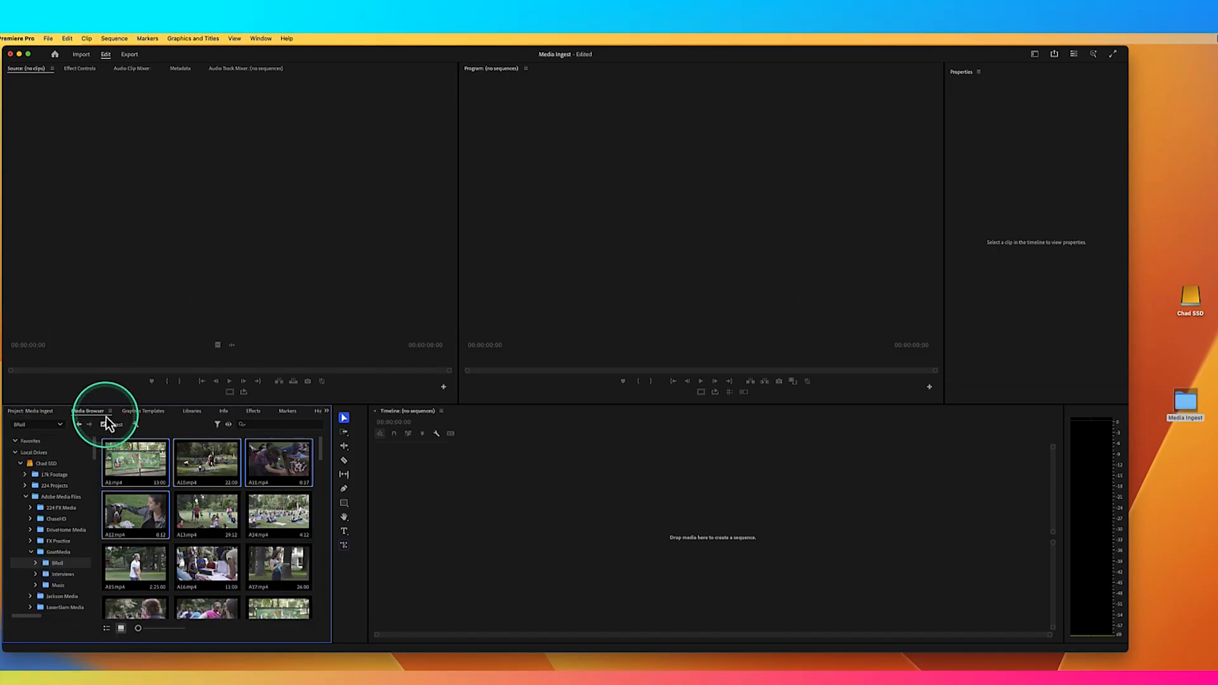
{"action": "left_click", "coordinate": [136, 425]}
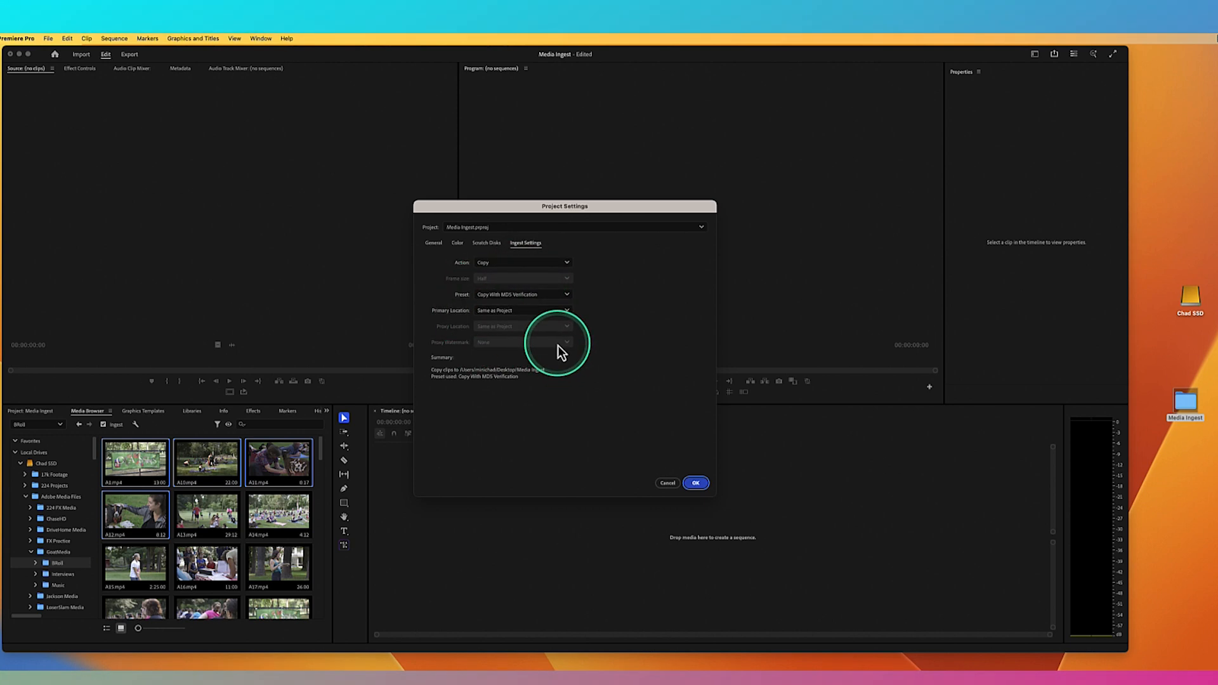
{"action": "left_click", "coordinate": [694, 484]}
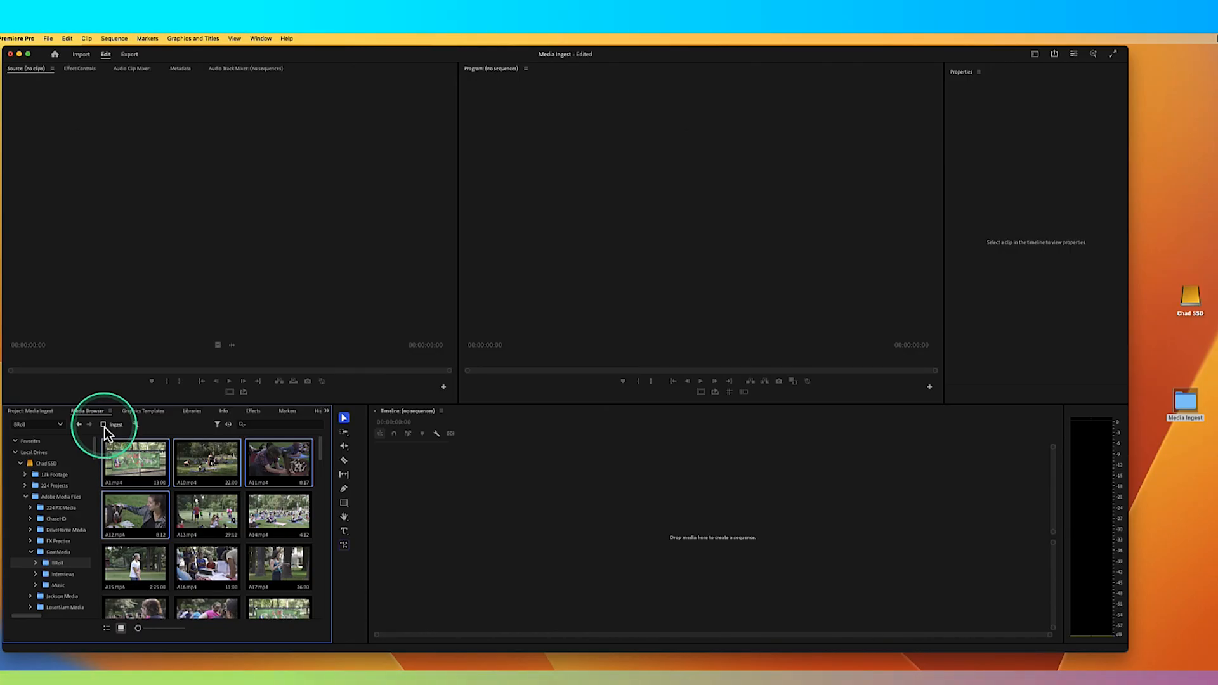
{"action": "left_click", "coordinate": [103, 425]}
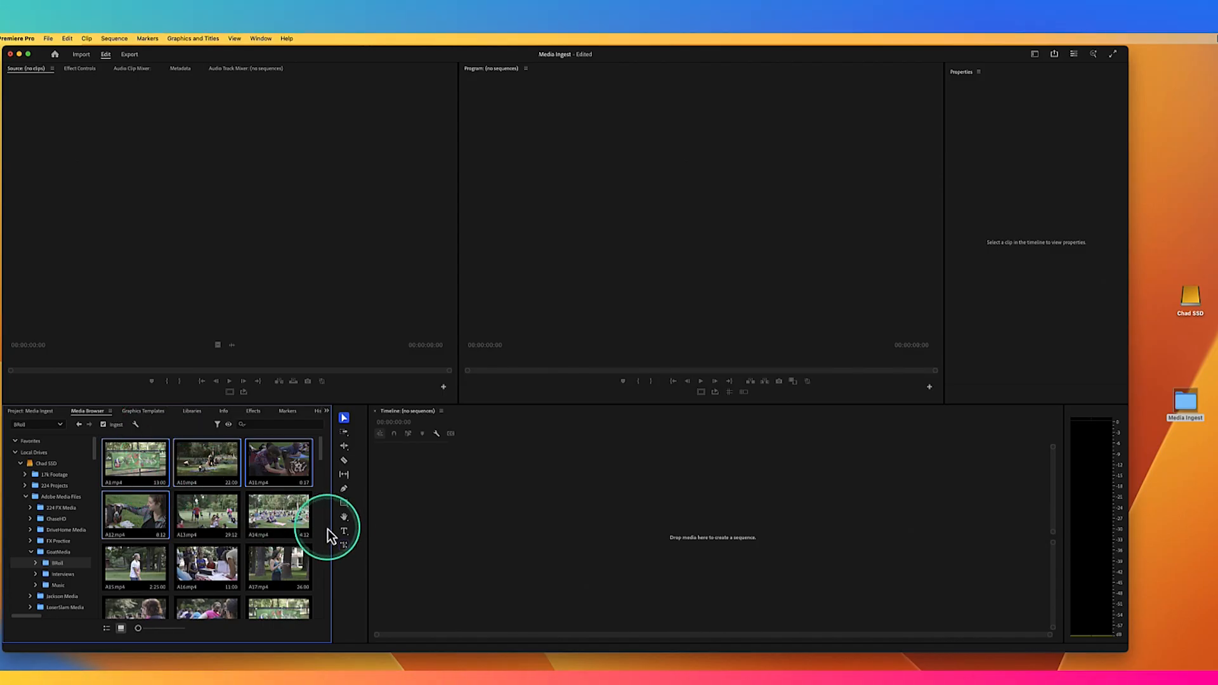
Reduce the clip selection in the Media Browser's BRoll folder to A1.mp4 only
{"action": "left_click", "coordinate": [404, 558]}
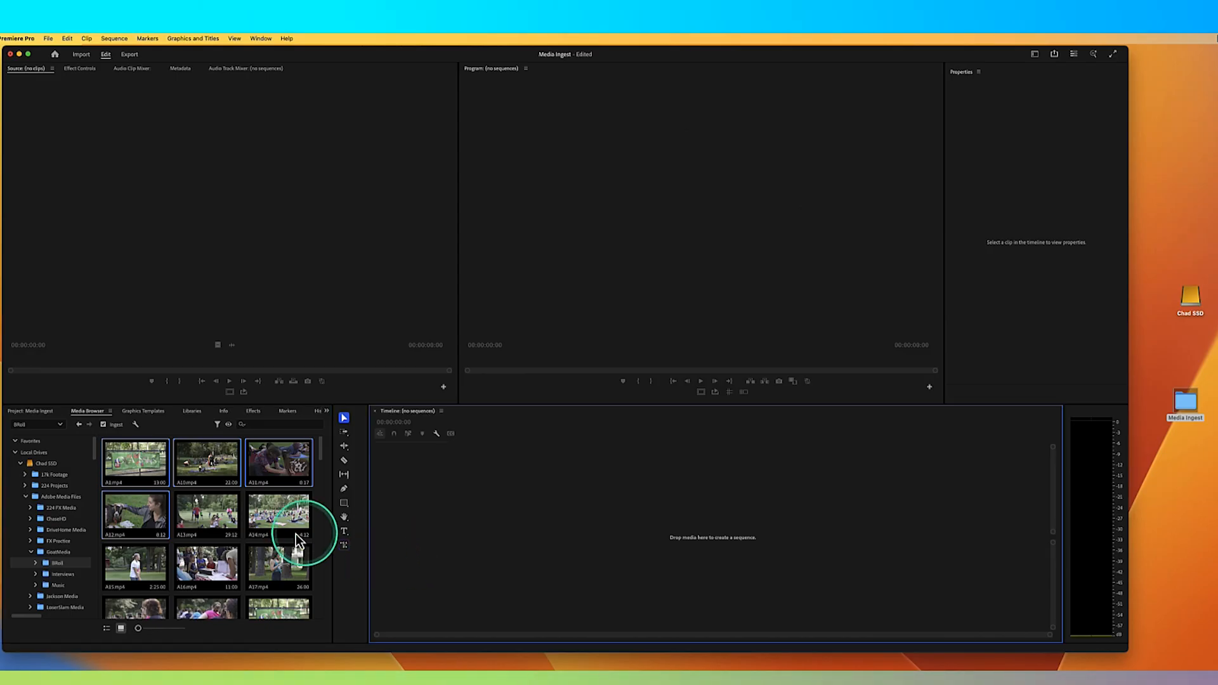
{"action": "left_click", "coordinate": [137, 562]}
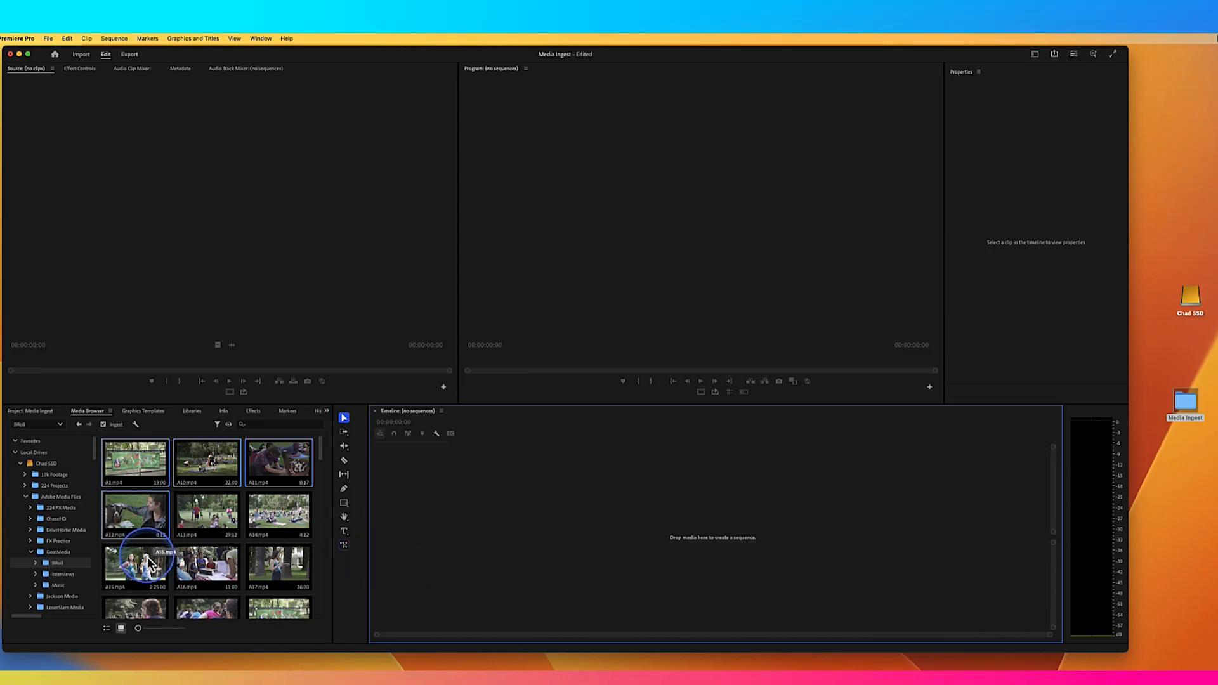
{"action": "left_click", "coordinate": [140, 470]}
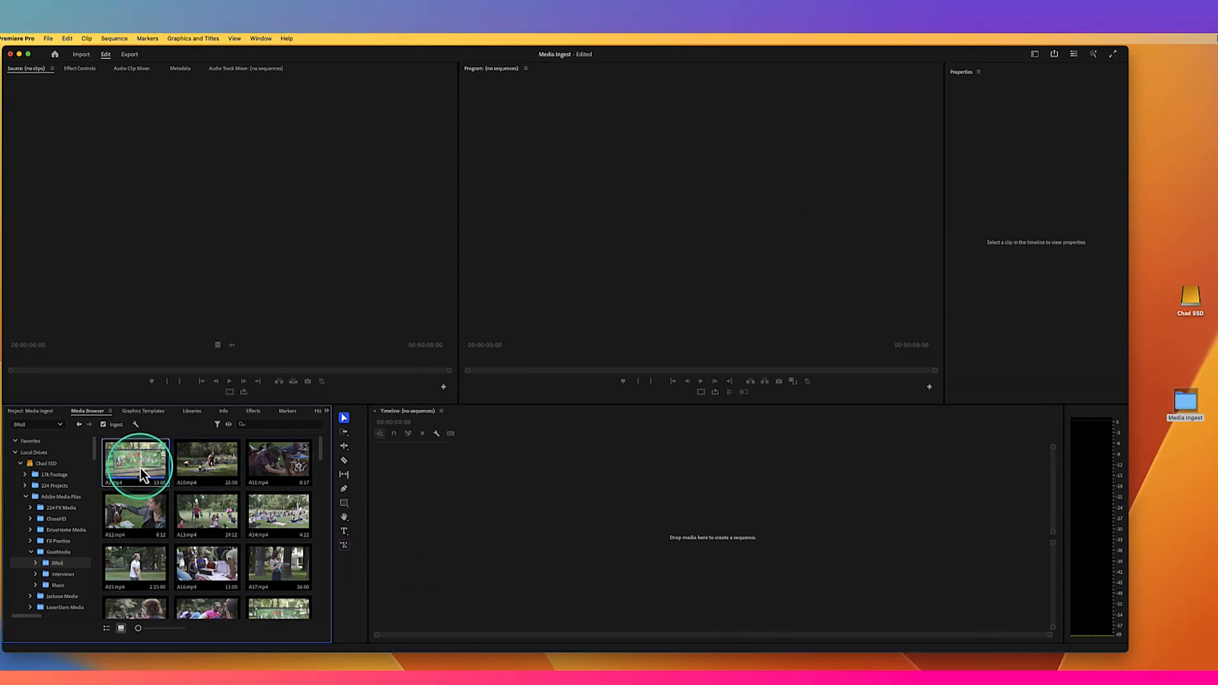
View the media file properties of the A1.mp4 clip in the project and close the properties window
{"action": "left_click", "coordinate": [48, 412]}
{"action": "left_click", "coordinate": [59, 483]}
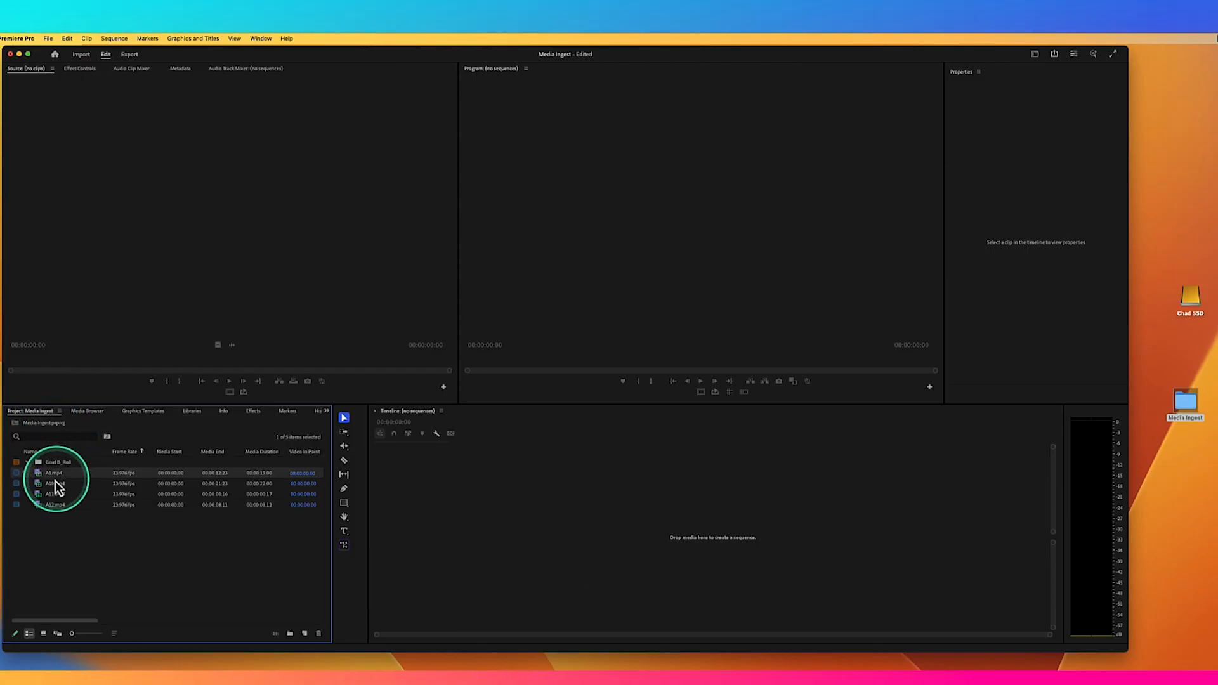
{"action": "right_click", "coordinate": [40, 479]}
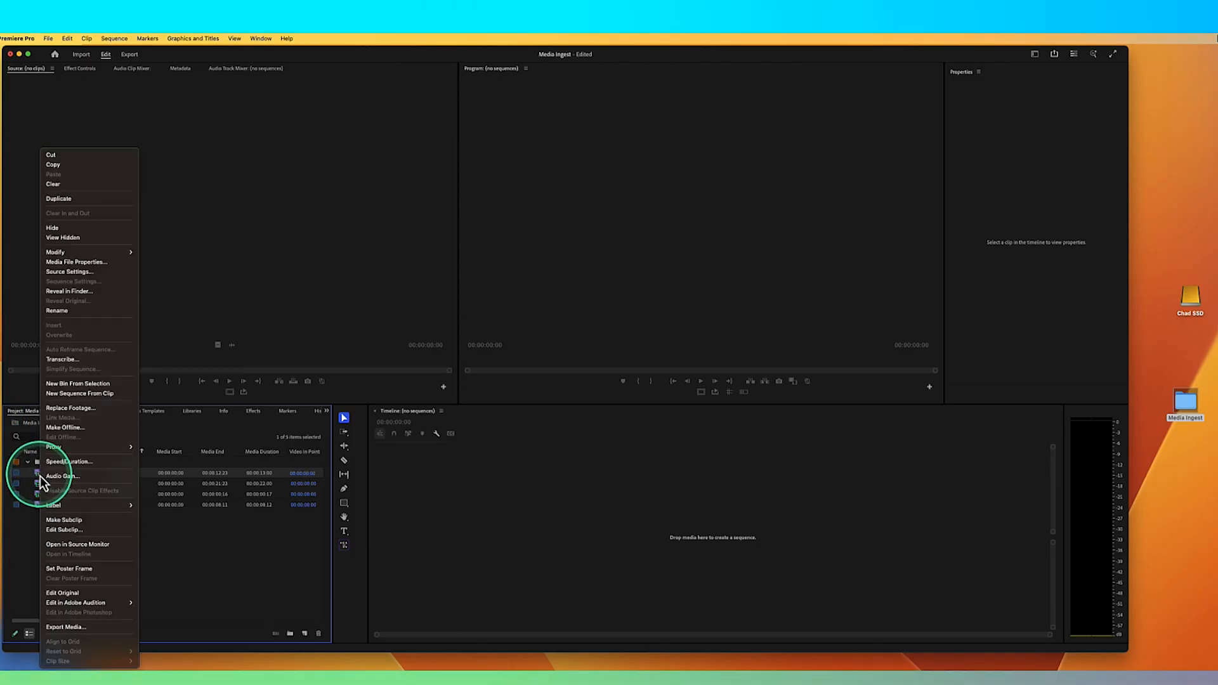
{"action": "left_click", "coordinate": [76, 264]}
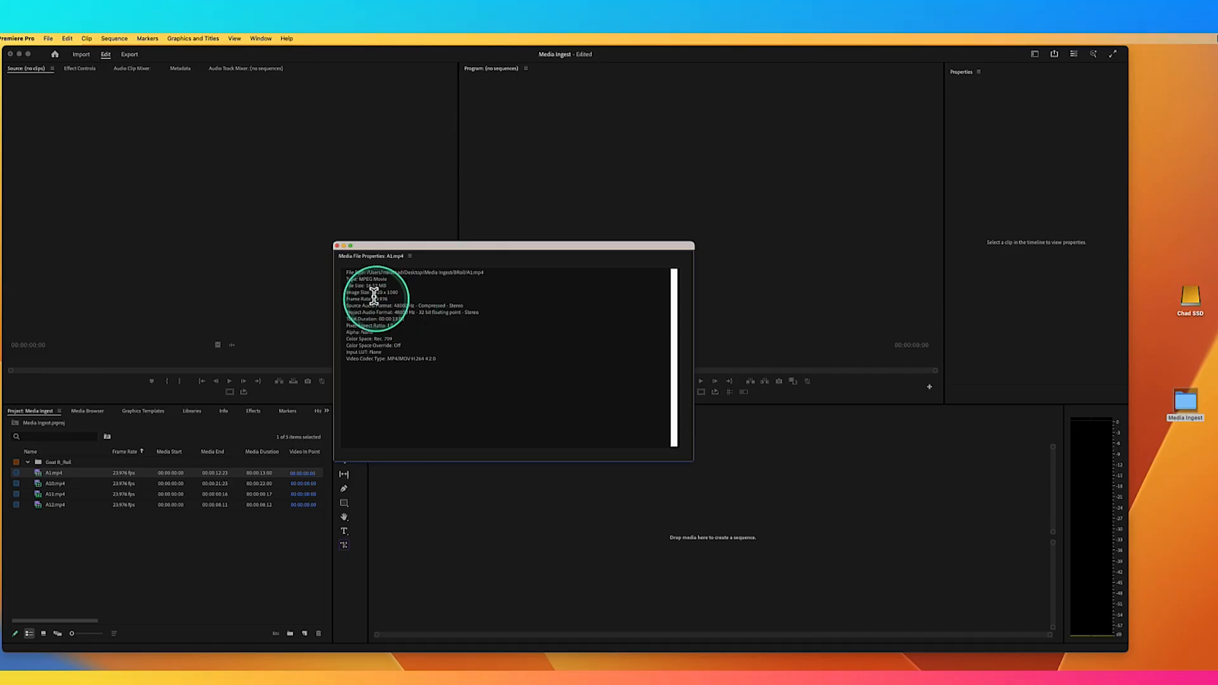
{"action": "left_click", "coordinate": [338, 248]}
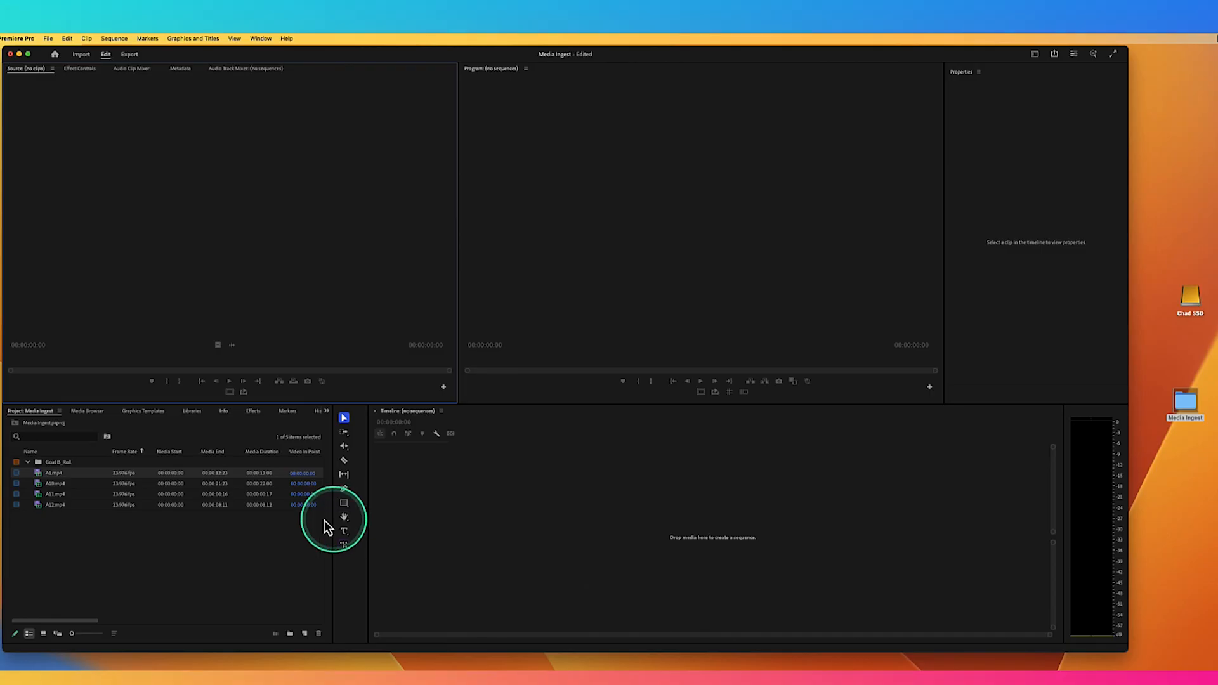
Delete the four imported clips from the project, and delete the BRoll folder with its clips from the Media Ingest desktop folder
{"action": "left_click_drag", "start_coordinate": [73, 532], "coordinate": [47, 481]}
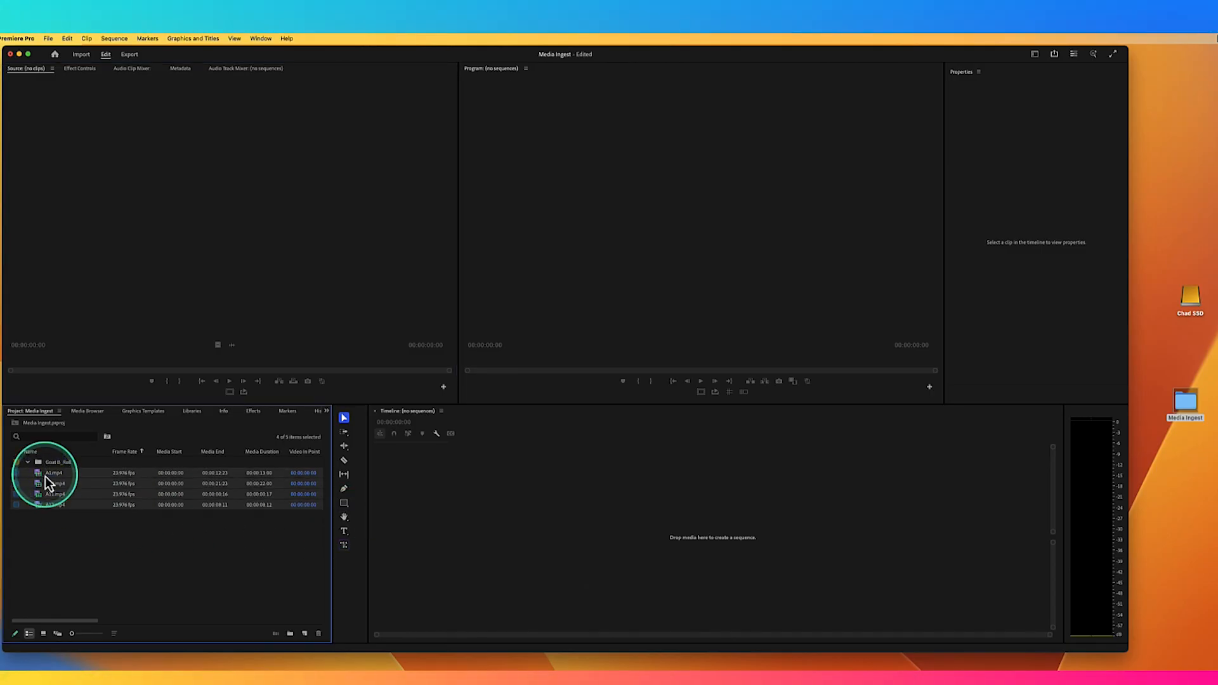
{"action": "key", "text": "Delete"}
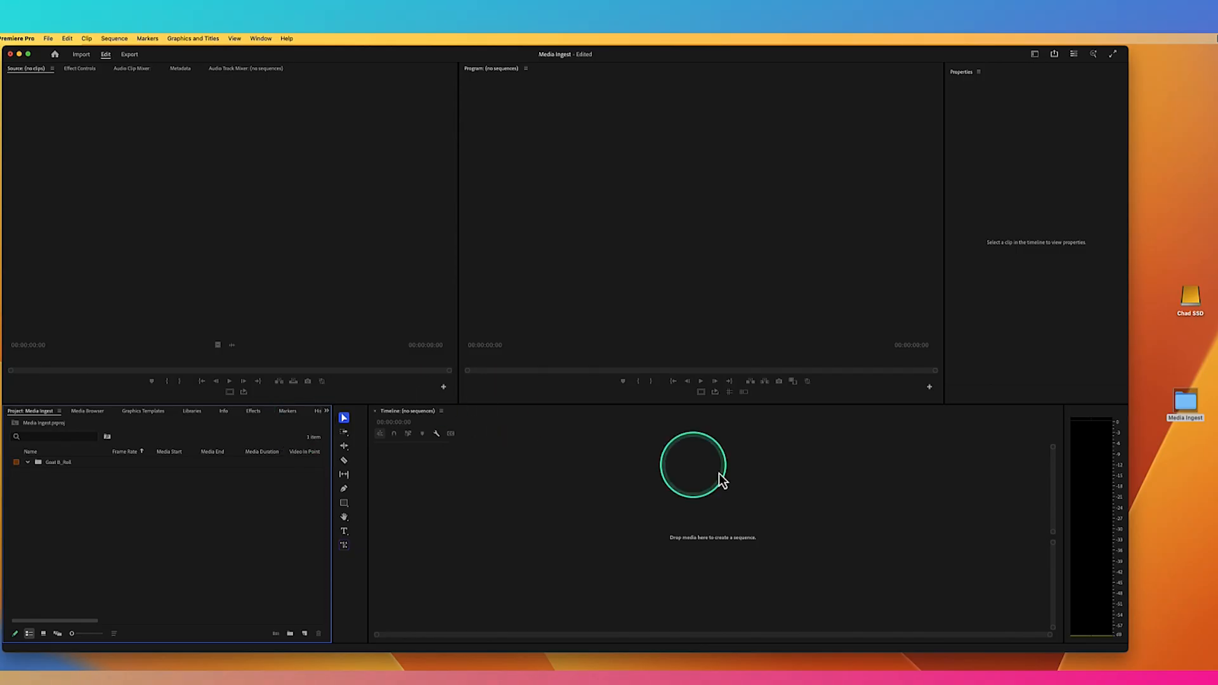
{"action": "double_click", "coordinate": [1197, 411]}
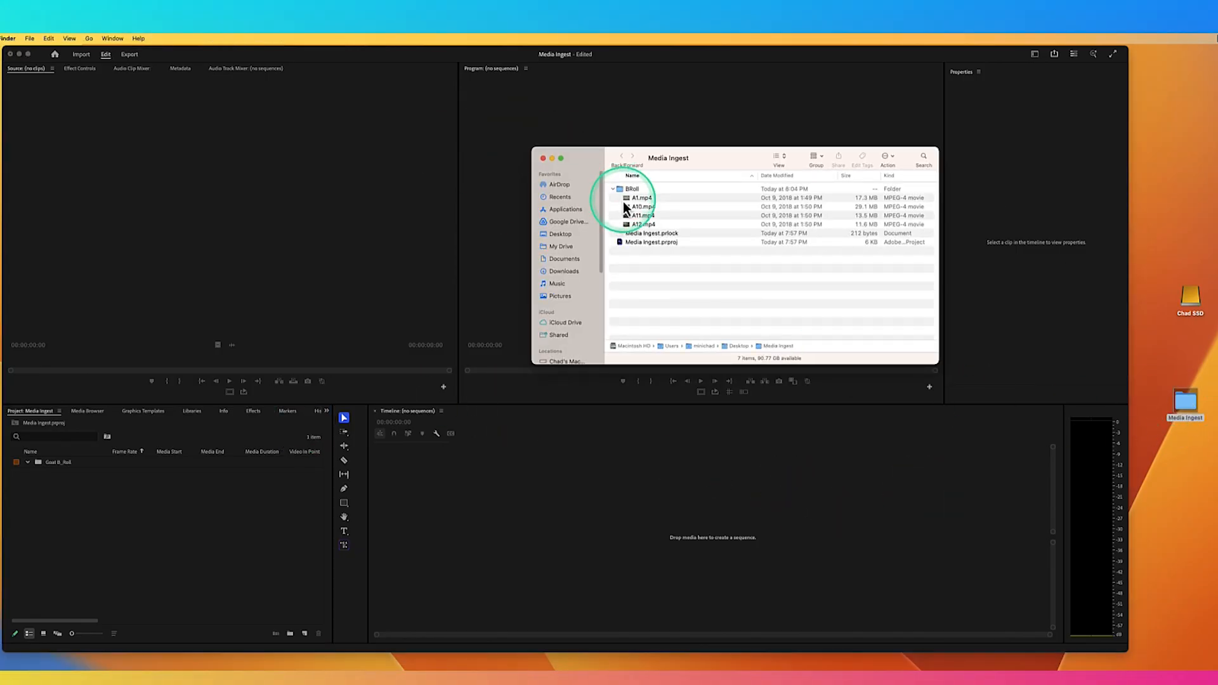
{"action": "left_click", "coordinate": [639, 201]}
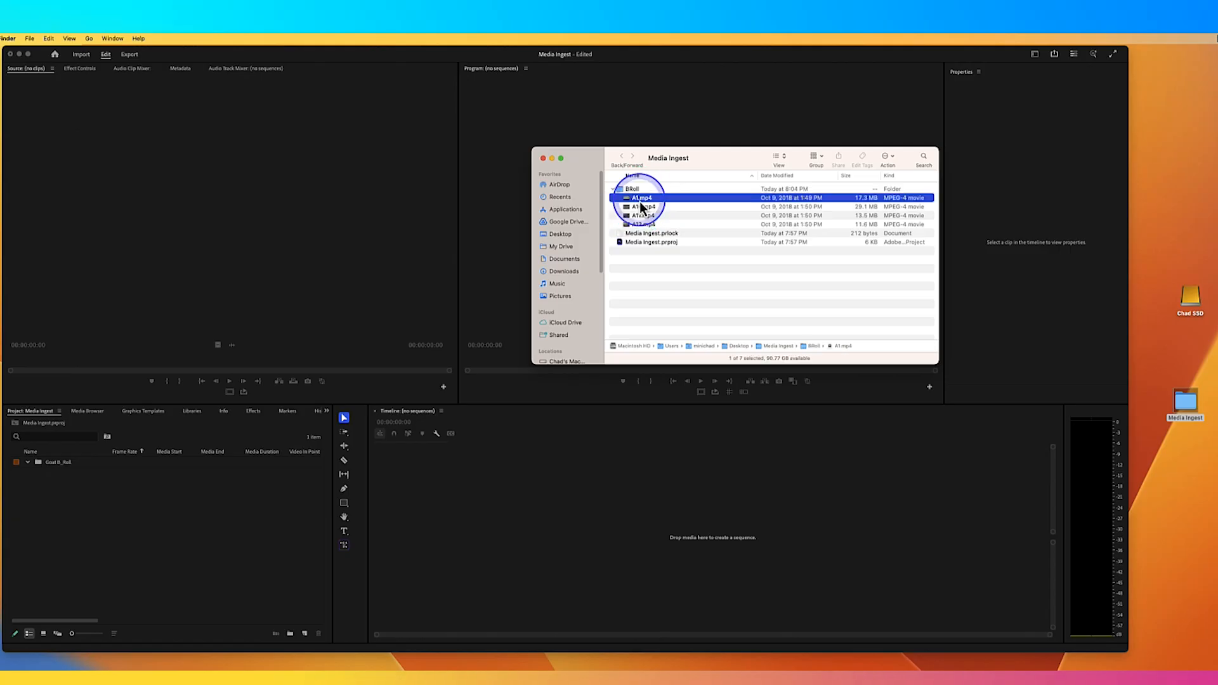
{"action": "left_click", "coordinate": [638, 226], "text": "shift"}
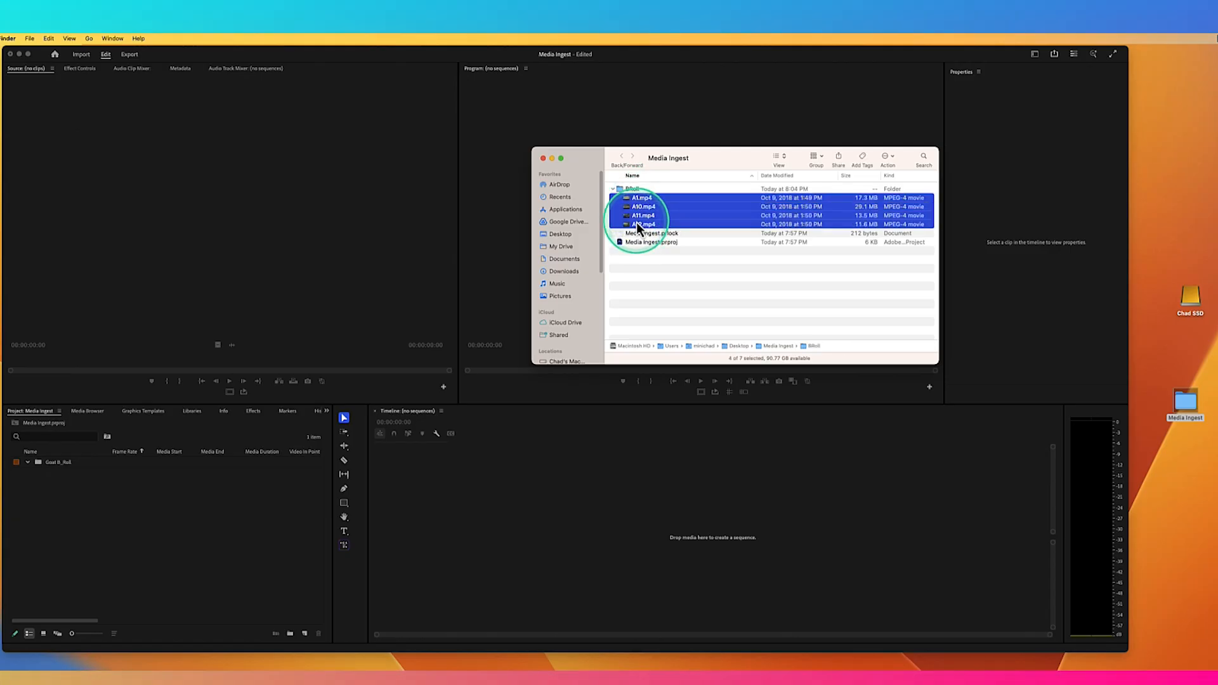
{"action": "key", "text": "super+BackSpace"}
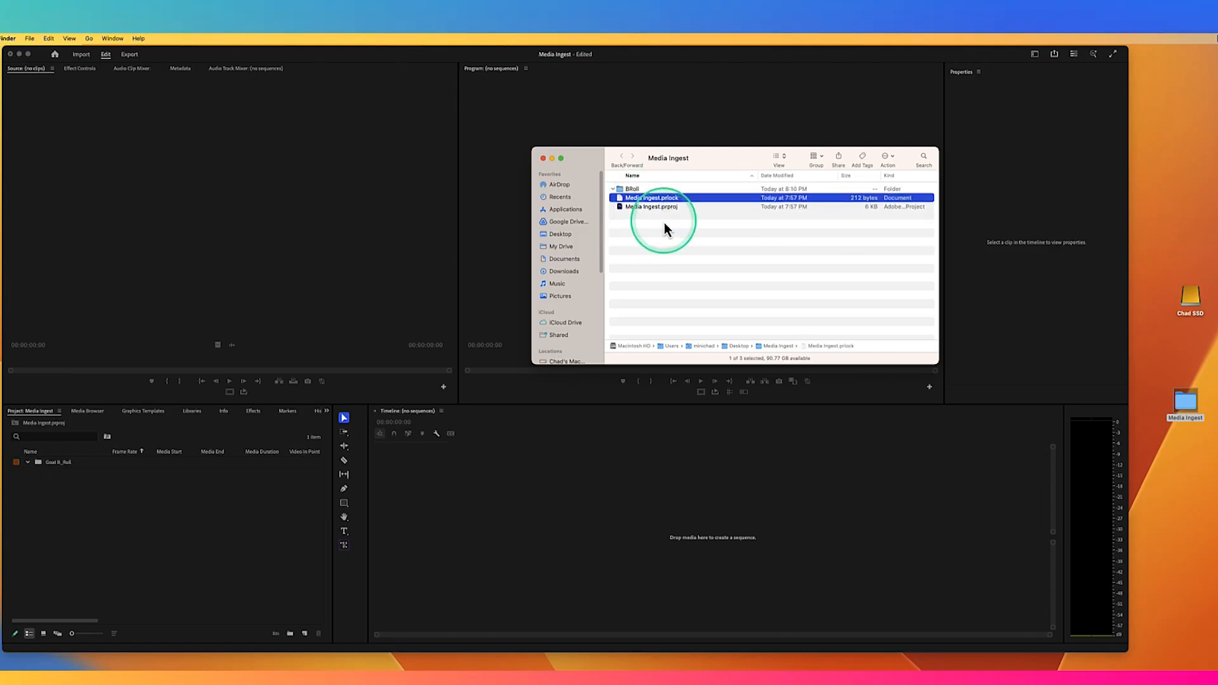
{"action": "left_click", "coordinate": [625, 189]}
{"action": "key", "text": "super+BackSpace"}
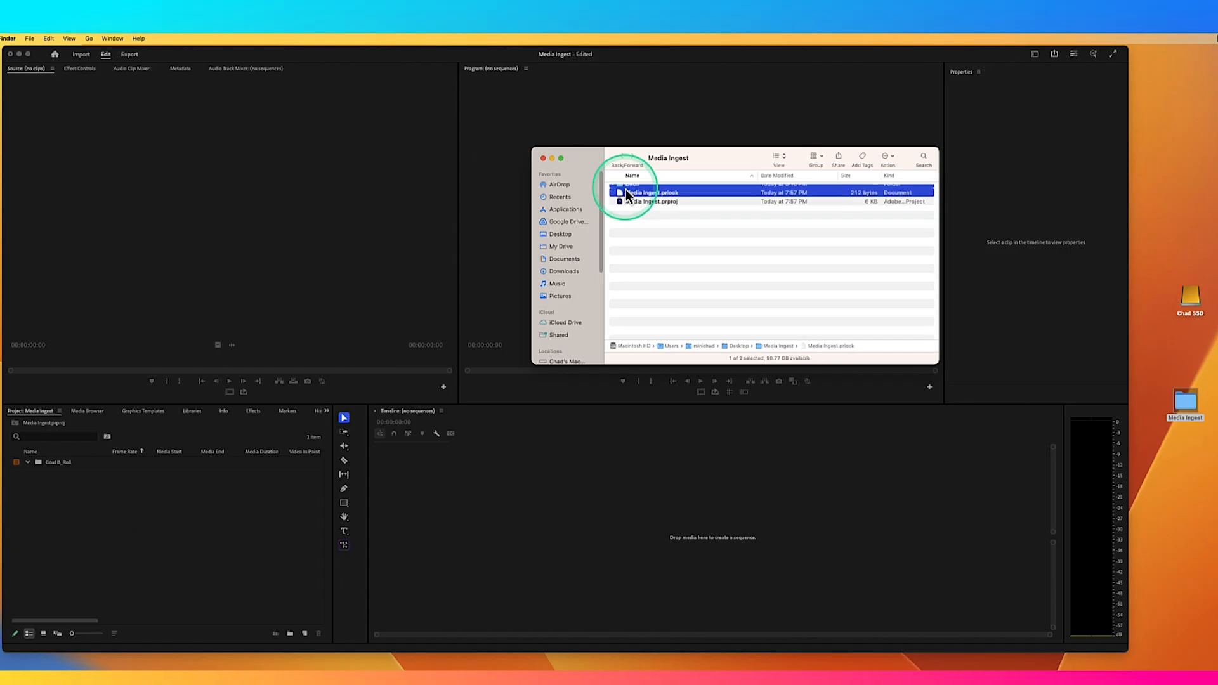
{"action": "left_click", "coordinate": [544, 159]}
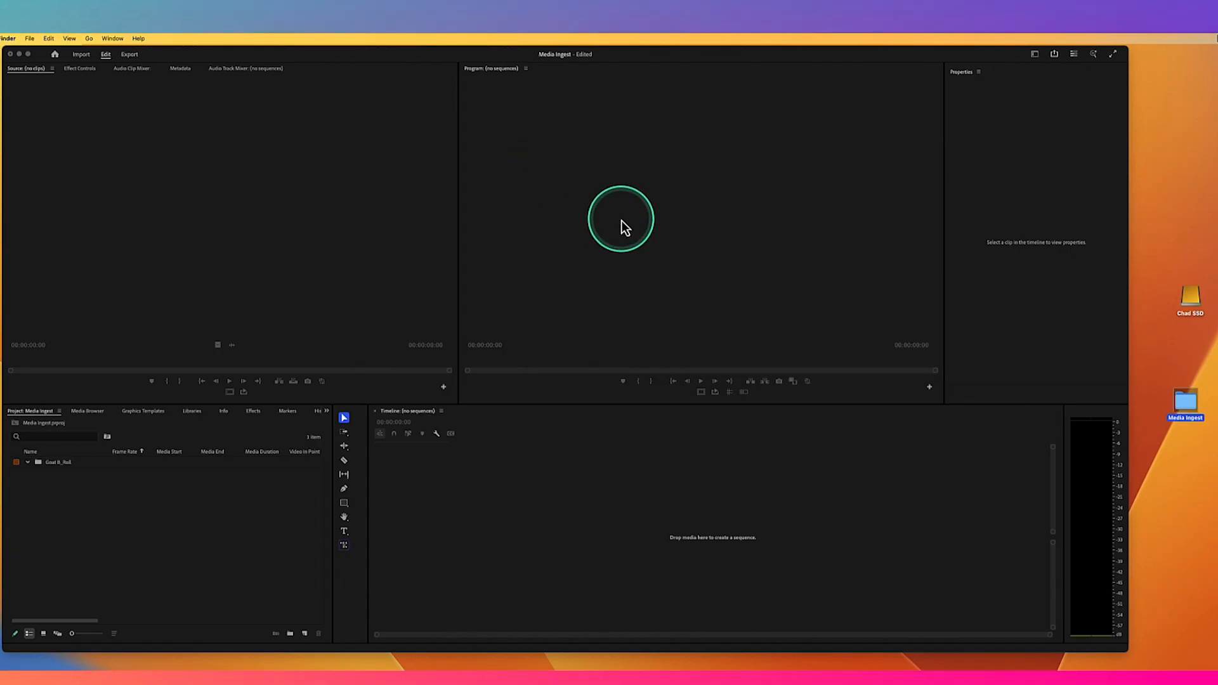
Set the project's ingest action to Transcode with the Match Source - Apple ProRes 422 preset, keeping the primary location as Same as Project
{"action": "left_click", "coordinate": [90, 414]}
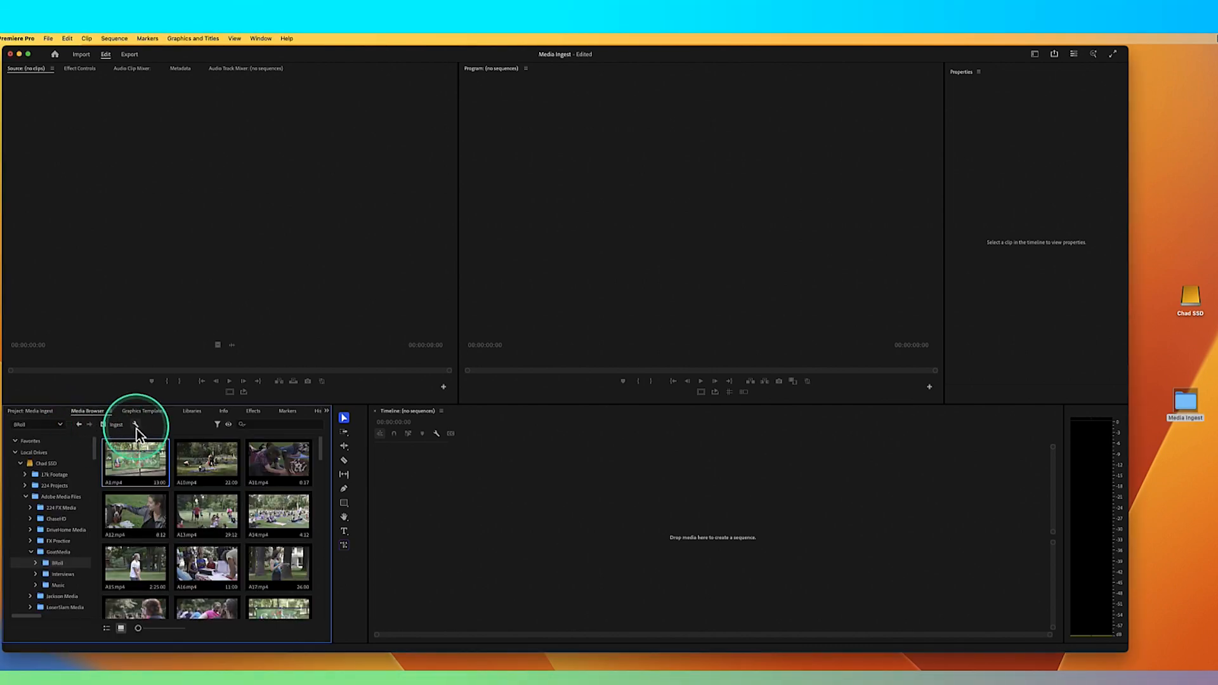
{"action": "left_click", "coordinate": [135, 429]}
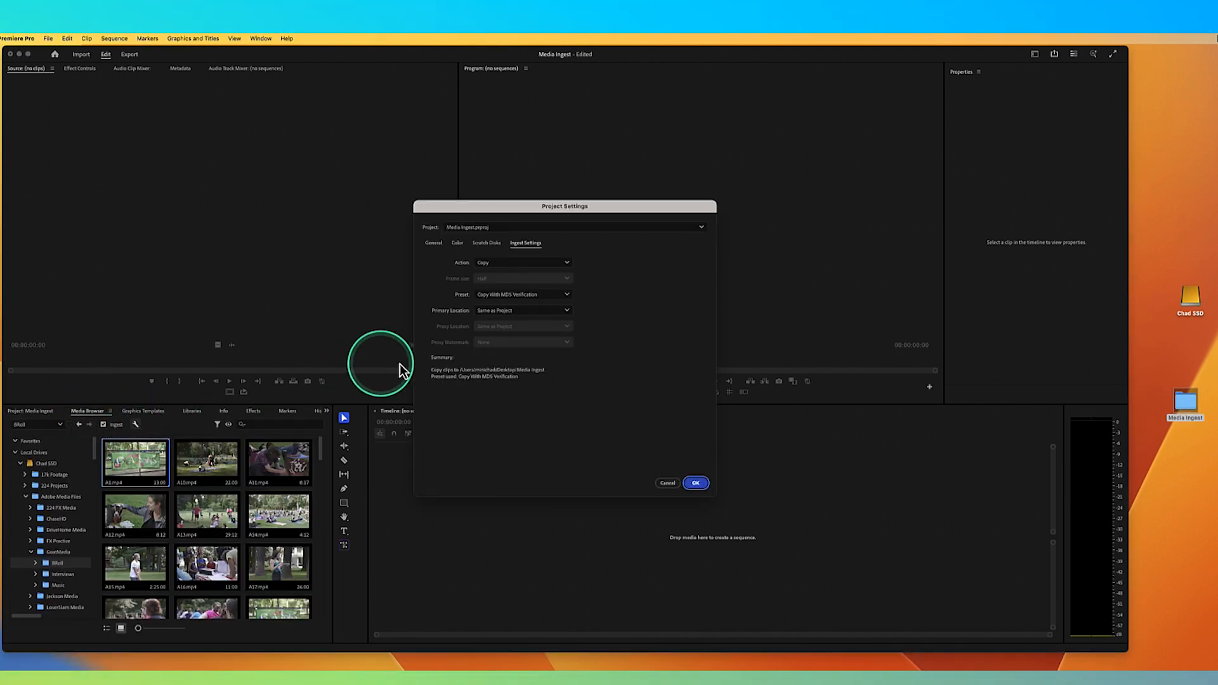
{"action": "left_click", "coordinate": [485, 264]}
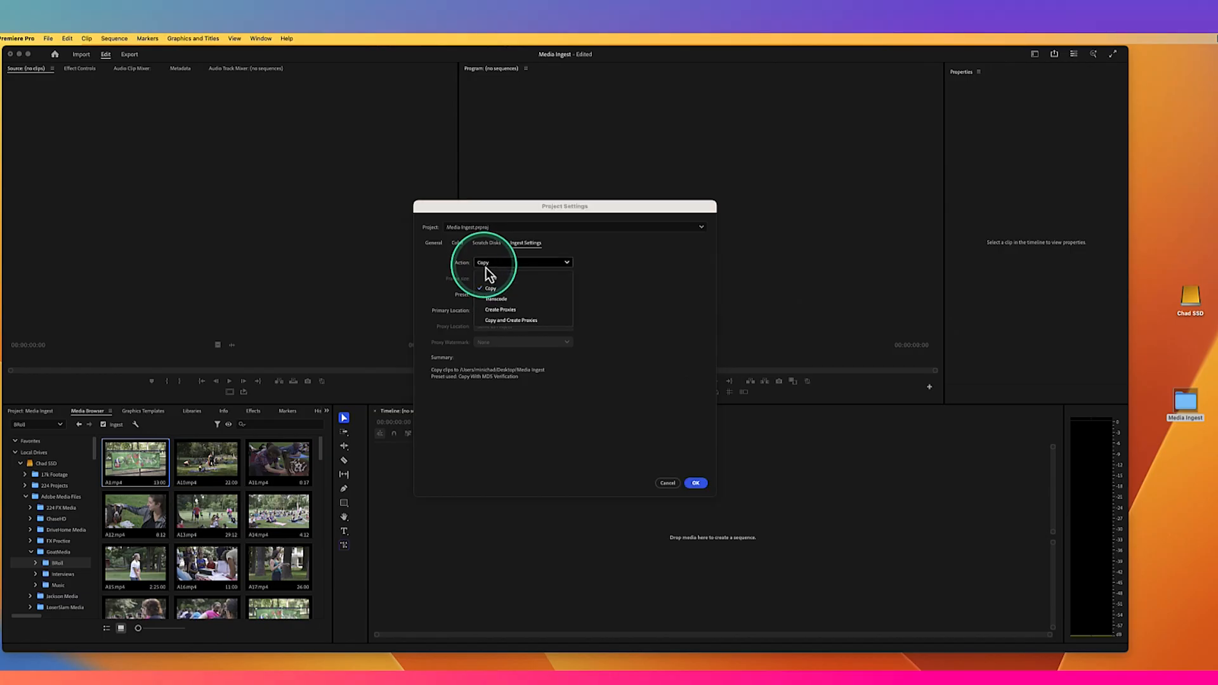
{"action": "left_click", "coordinate": [516, 298]}
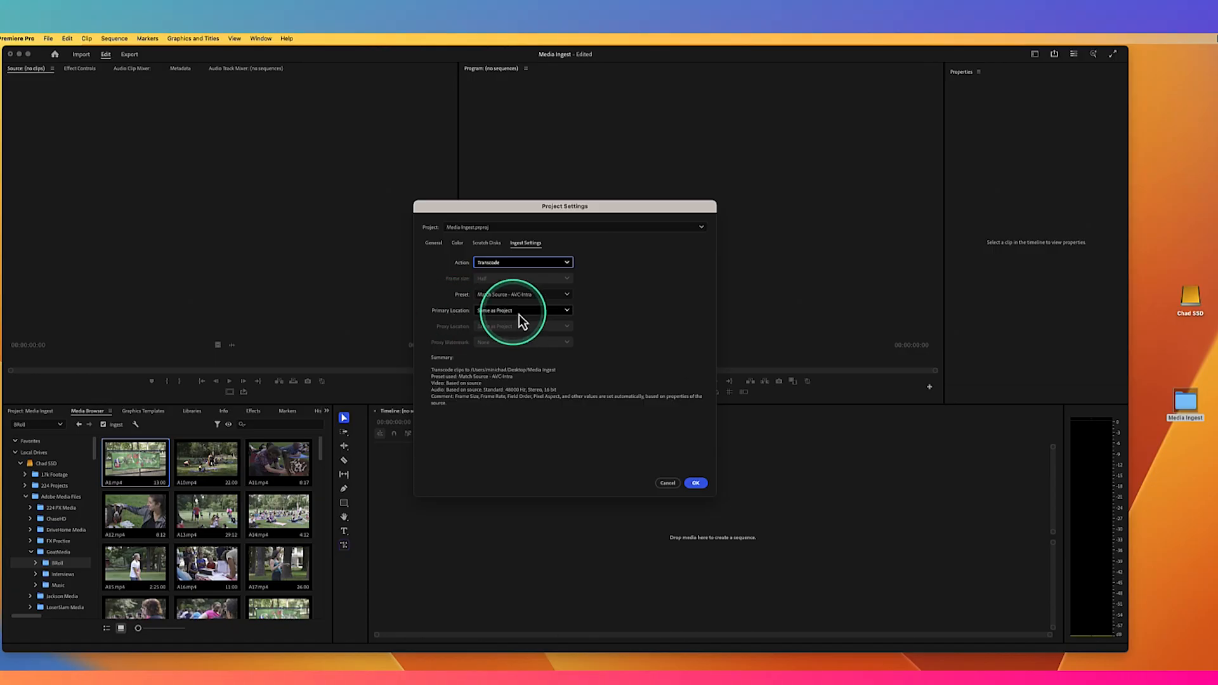
{"action": "left_click", "coordinate": [542, 314]}
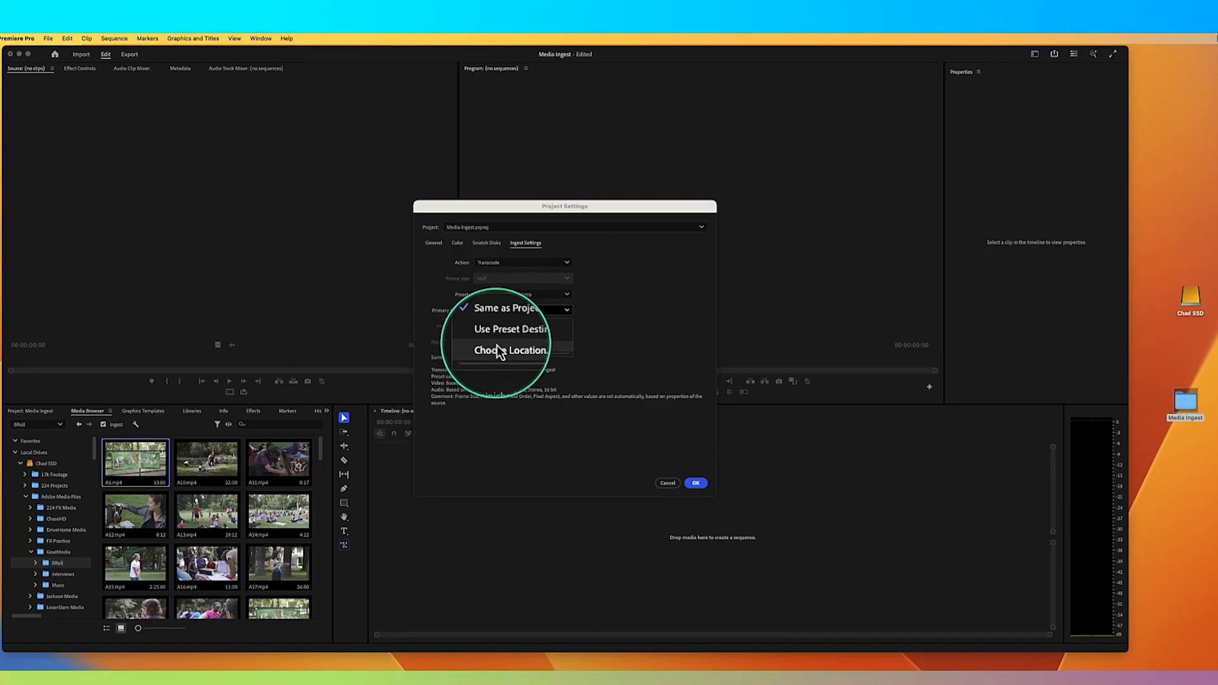
{"action": "left_click", "coordinate": [437, 291]}
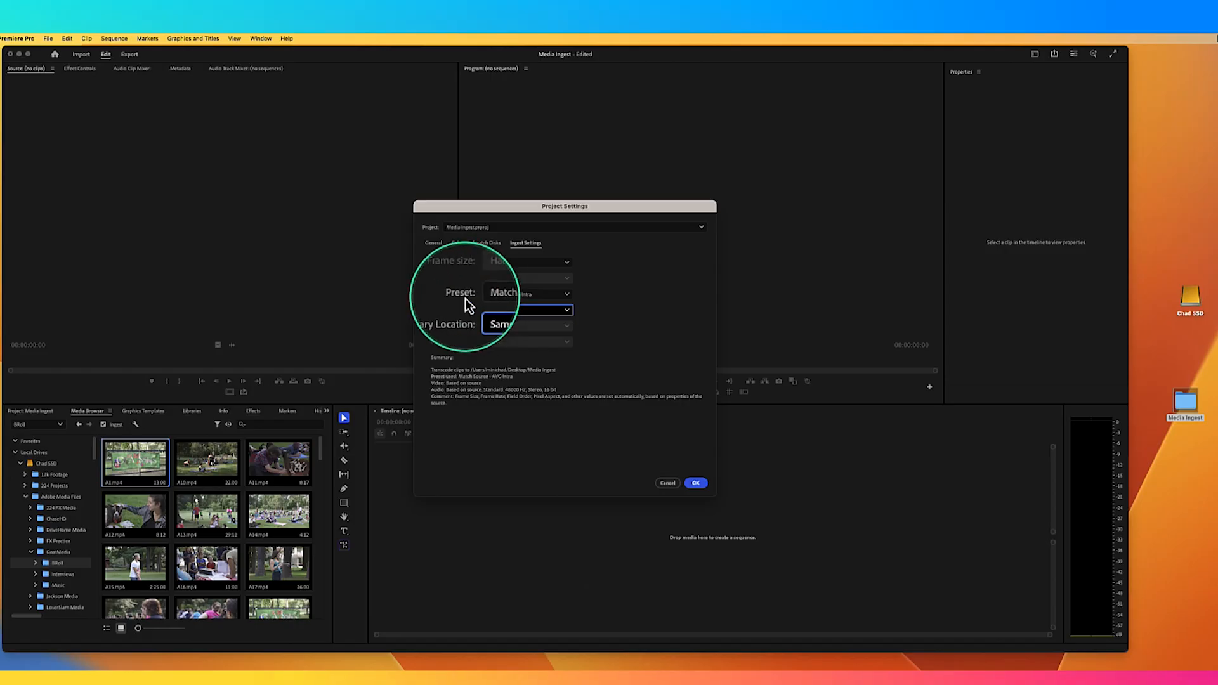
{"action": "left_click", "coordinate": [504, 296]}
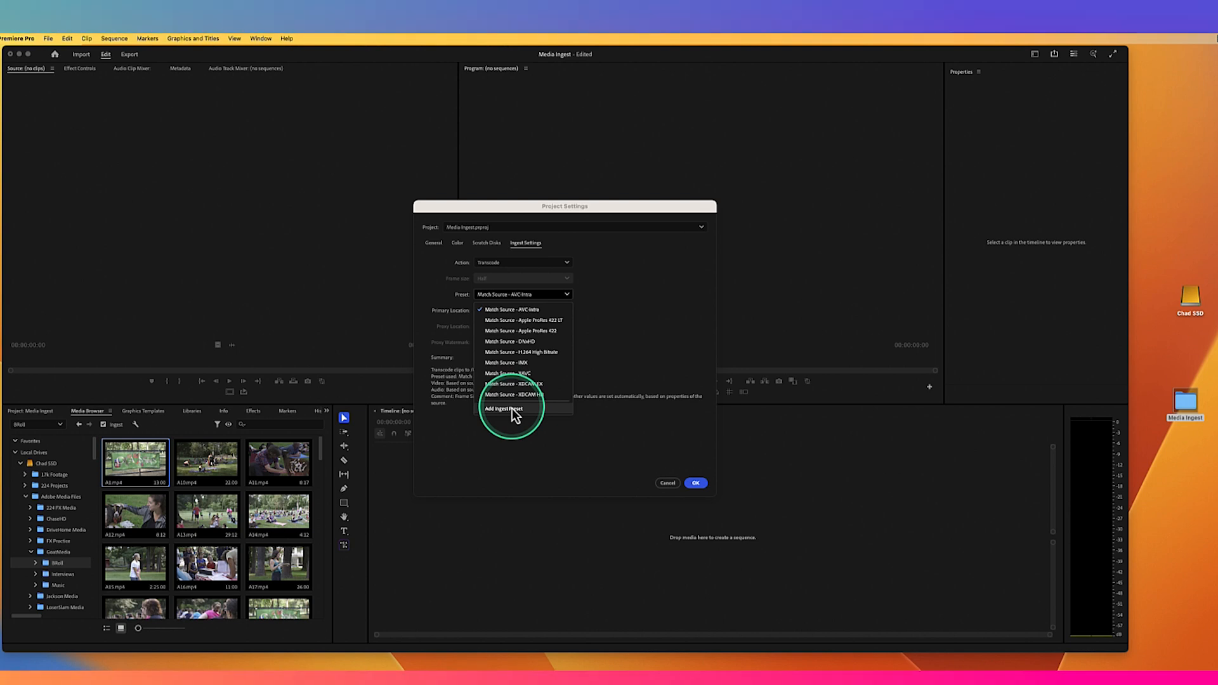
{"action": "left_click", "coordinate": [554, 334]}
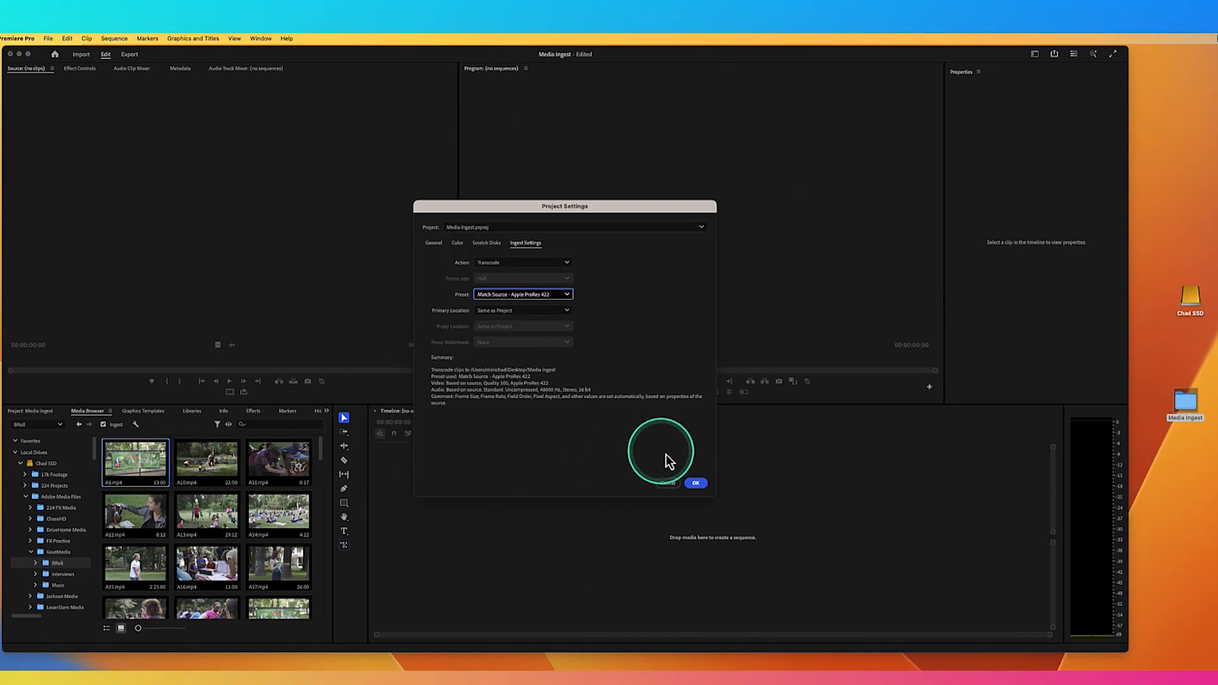
{"action": "left_click", "coordinate": [696, 483]}
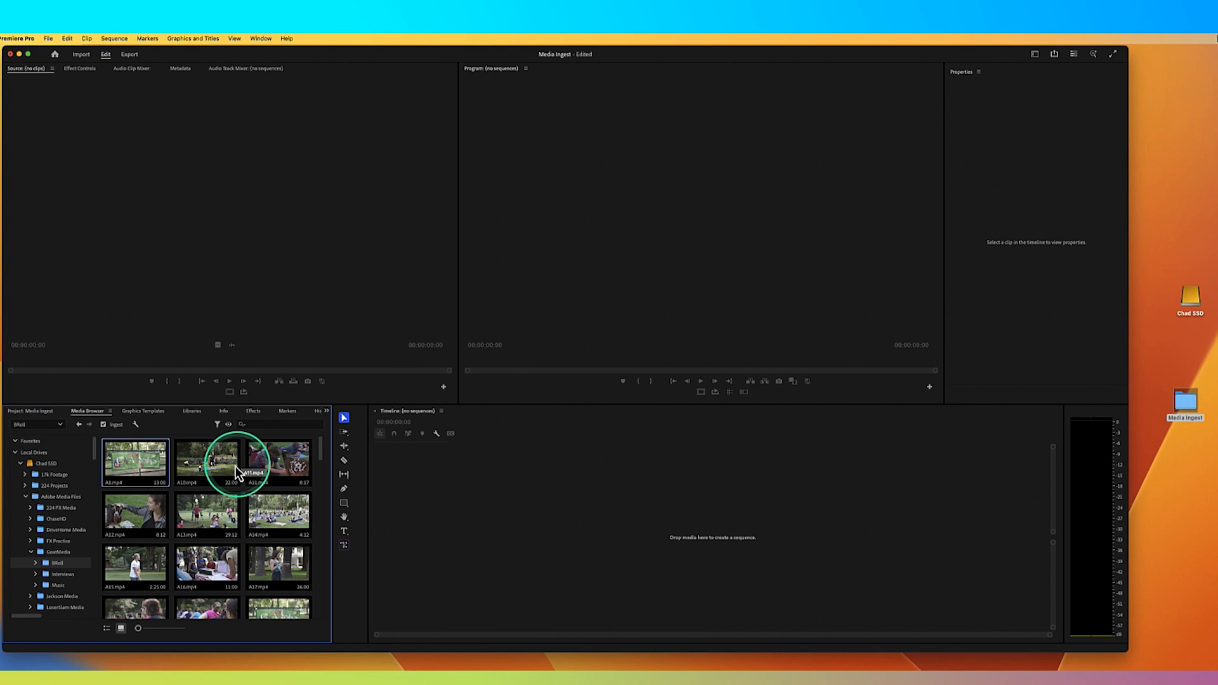
Import clips A1, A10, A11 and A12 from the Media Browser's BRoll folder and close Media Encoder once transcoding finishes
{"action": "left_click", "coordinate": [143, 513], "text": "super"}
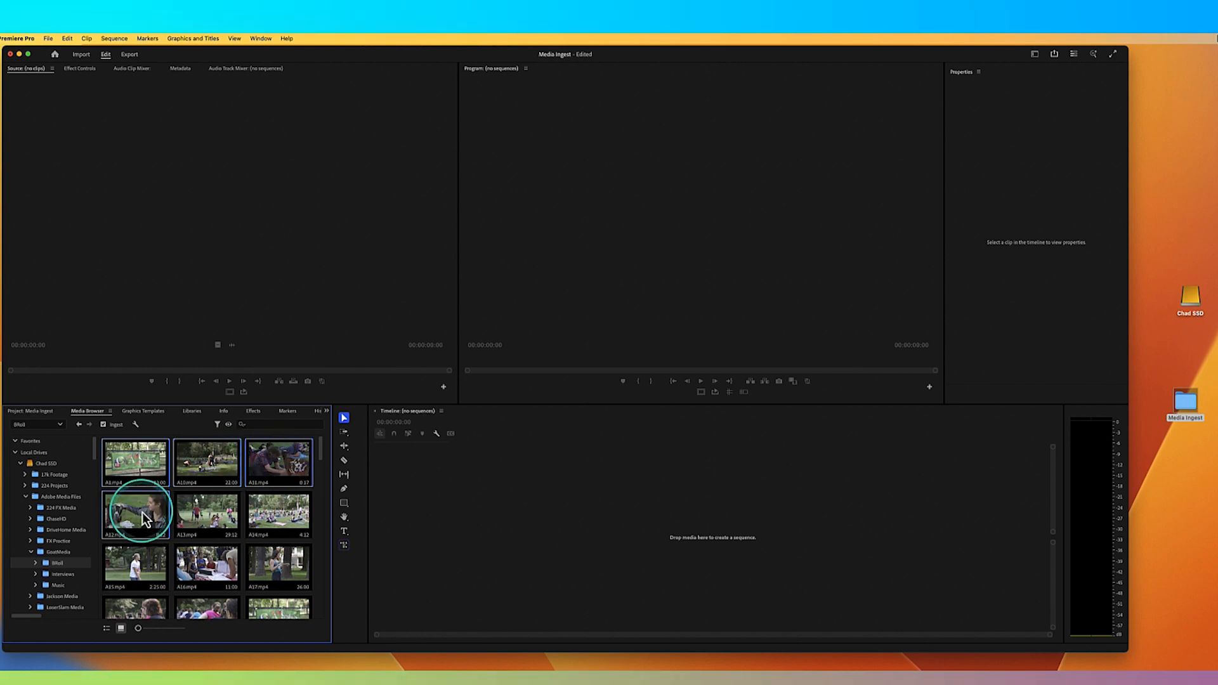
{"action": "right_click", "coordinate": [148, 465]}
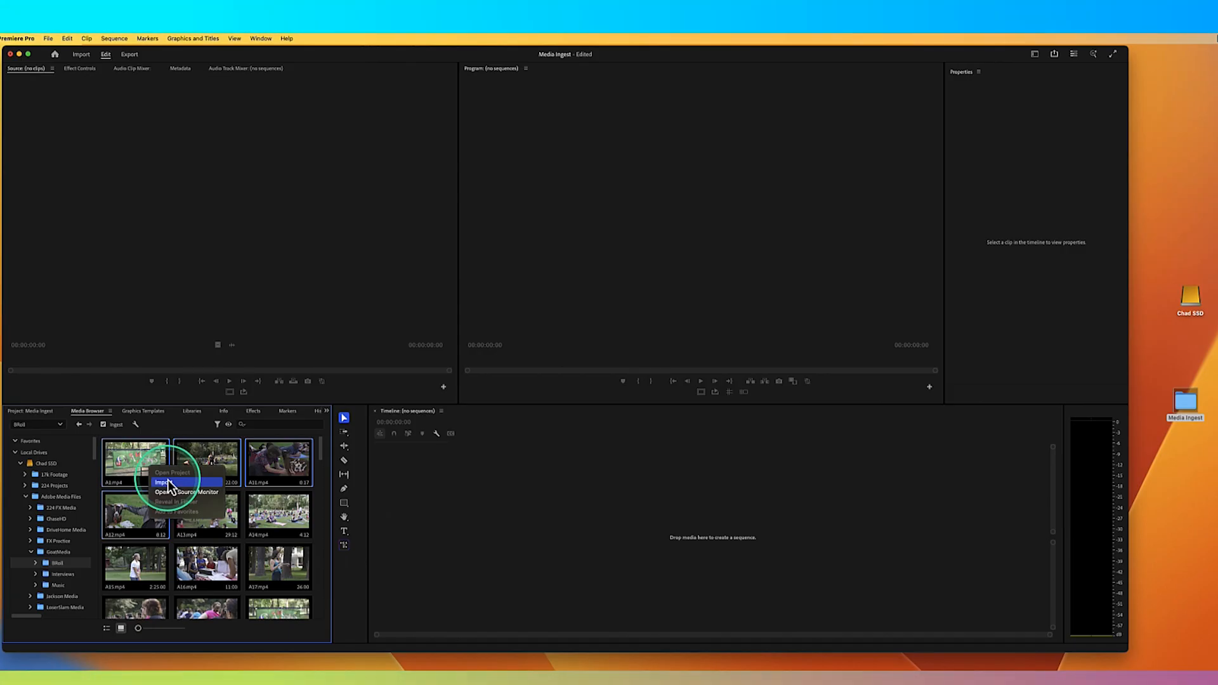
{"action": "left_click", "coordinate": [168, 482]}
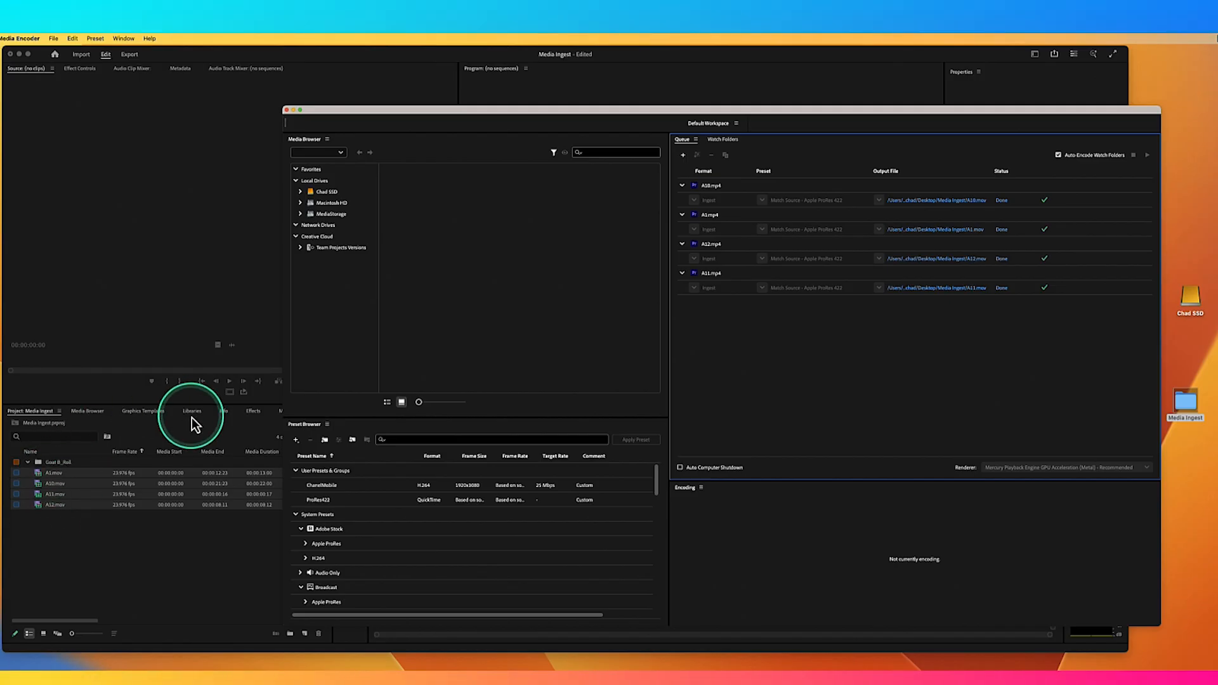
{"action": "left_click", "coordinate": [287, 110]}
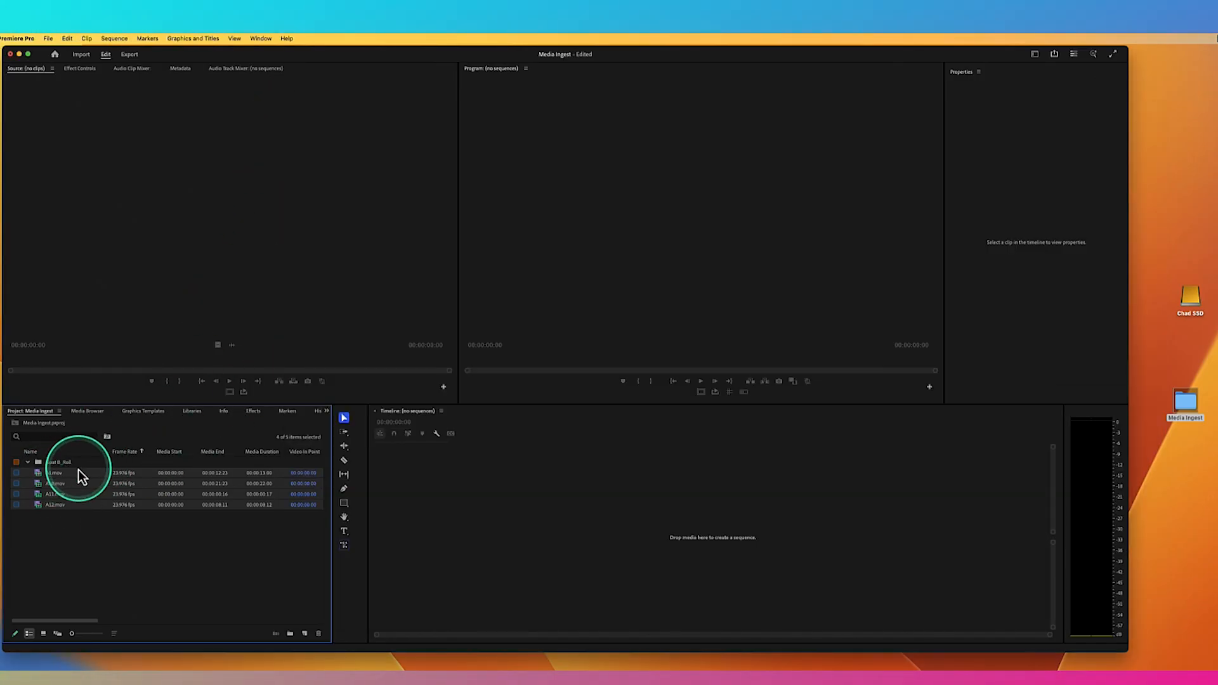
Move the four transcoded .mov clips into the Goat B_Roll bin and collapse the bin
{"action": "left_click", "coordinate": [28, 463]}
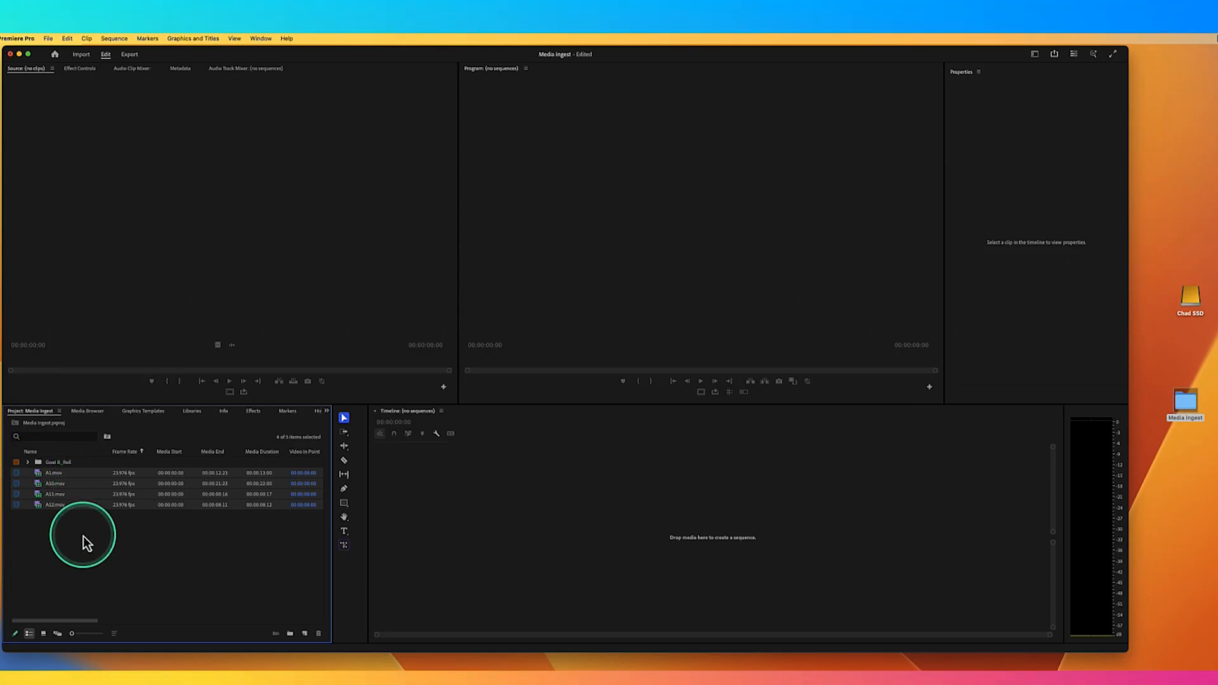
{"action": "left_click", "coordinate": [40, 465]}
{"action": "right_click", "coordinate": [29, 466]}
{"action": "key", "text": "Escape"}
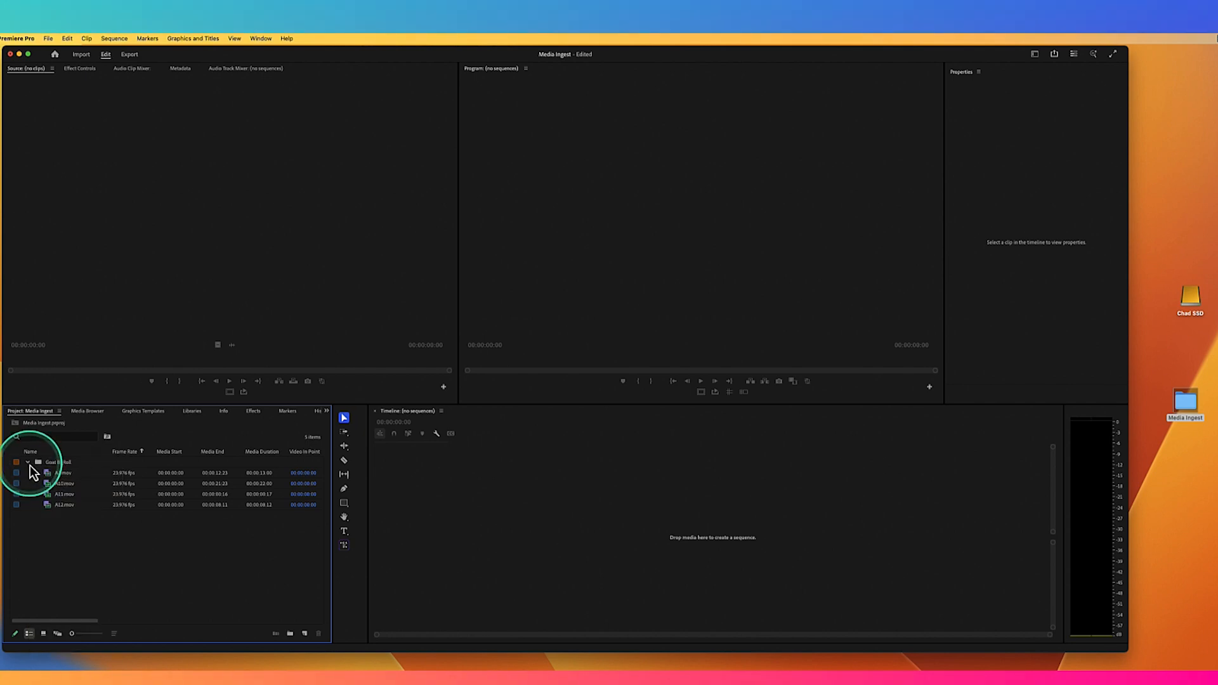
{"action": "left_click", "coordinate": [28, 463]}
Create a new bin named Northlands at the top level of the project
{"action": "left_click", "coordinate": [199, 590]}
{"action": "left_click", "coordinate": [290, 633]}
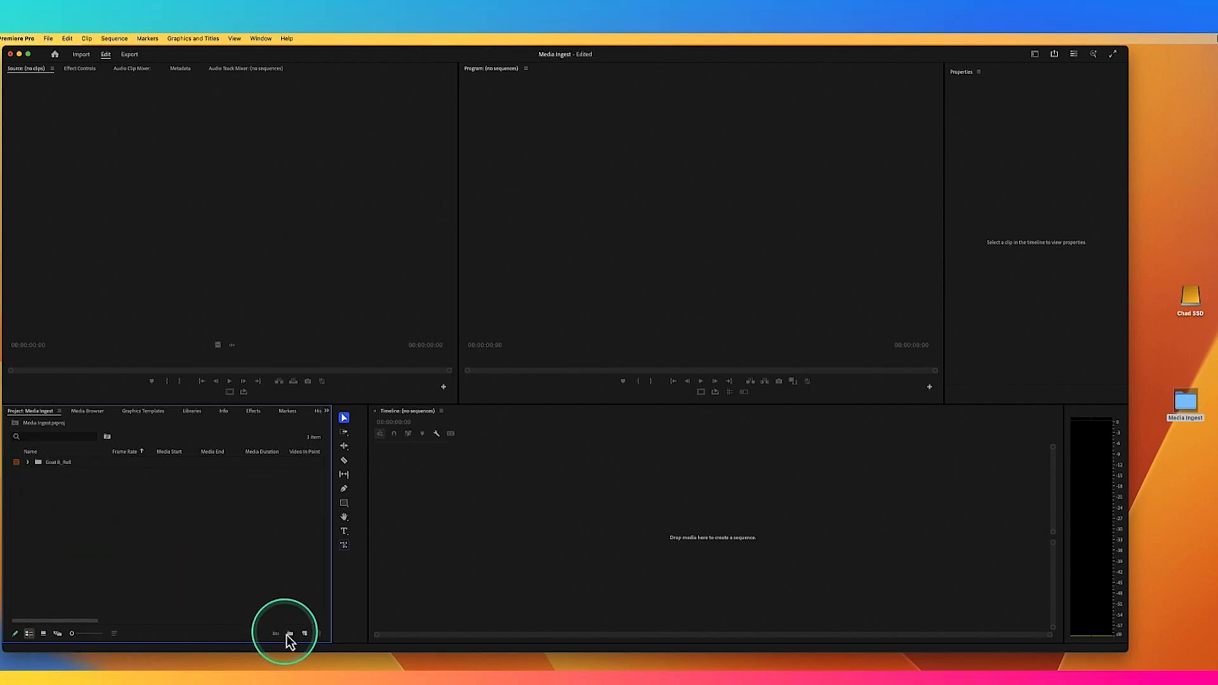
{"action": "type", "text": "N"}
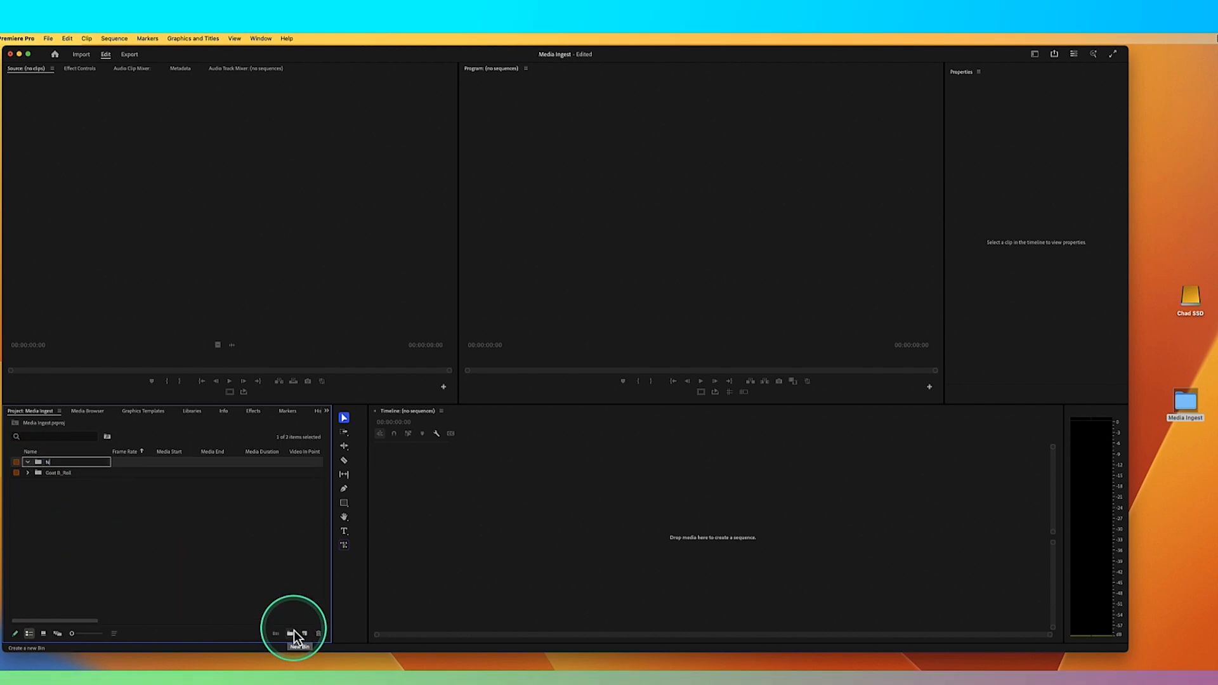
{"action": "type", "text": "arthlands"}
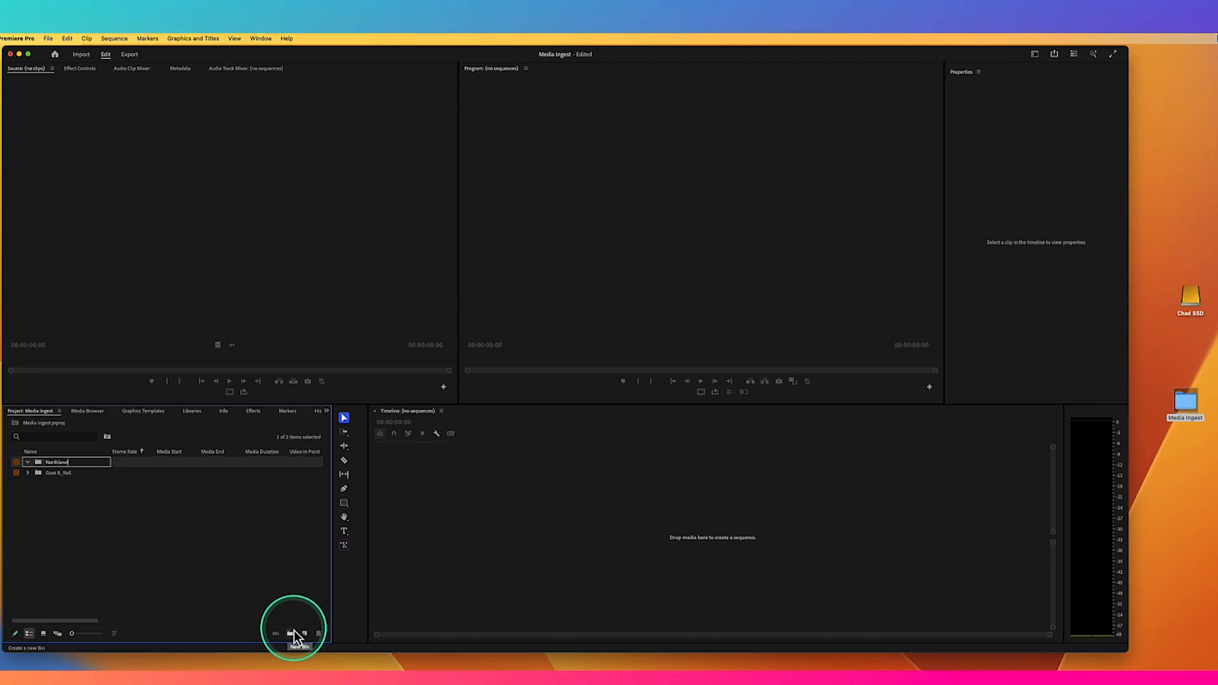
{"action": "key", "text": "Return"}
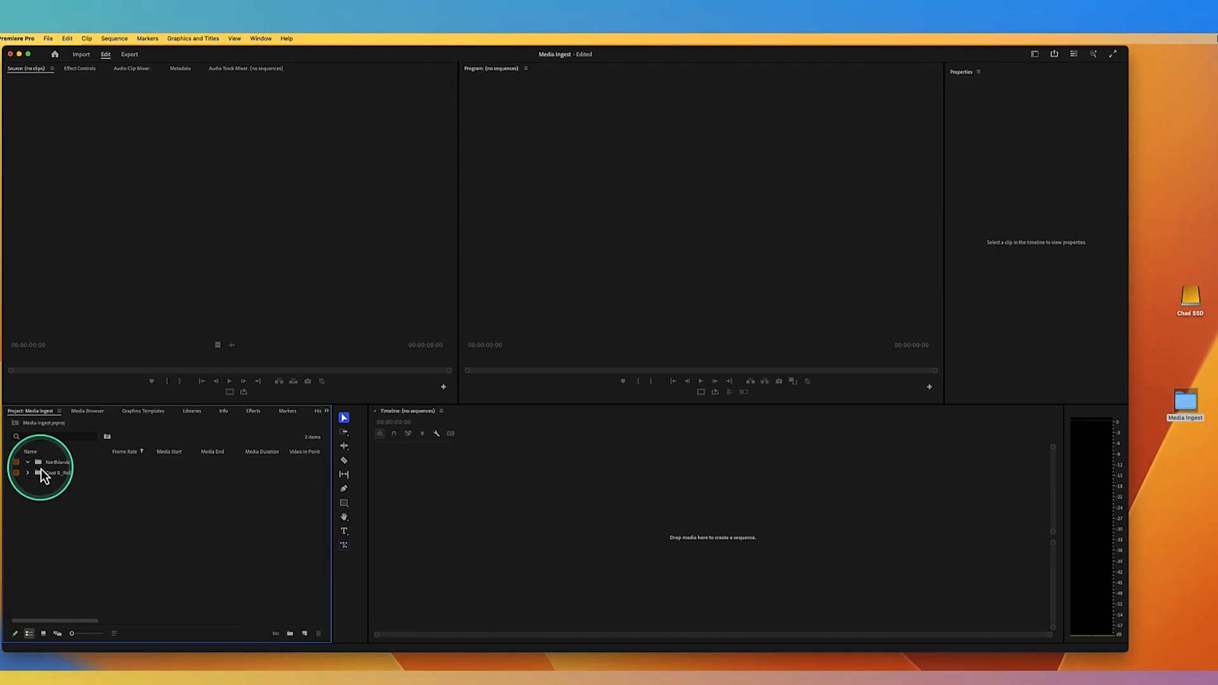
Open the Northlands Media folder inside Adobe Media Files in the Media Browser
{"action": "left_click", "coordinate": [99, 413]}
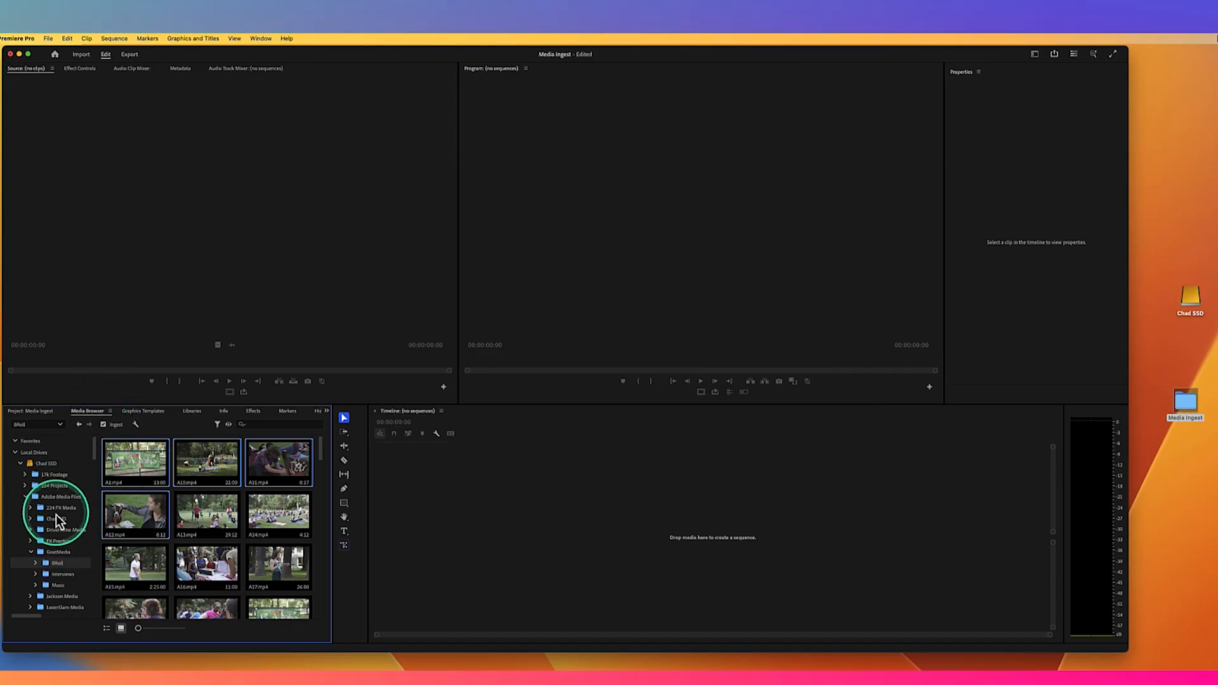
{"action": "left_click", "coordinate": [58, 499]}
{"action": "scroll", "coordinate": [218, 547], "scroll_direction": "down", "scroll_amount": 3}
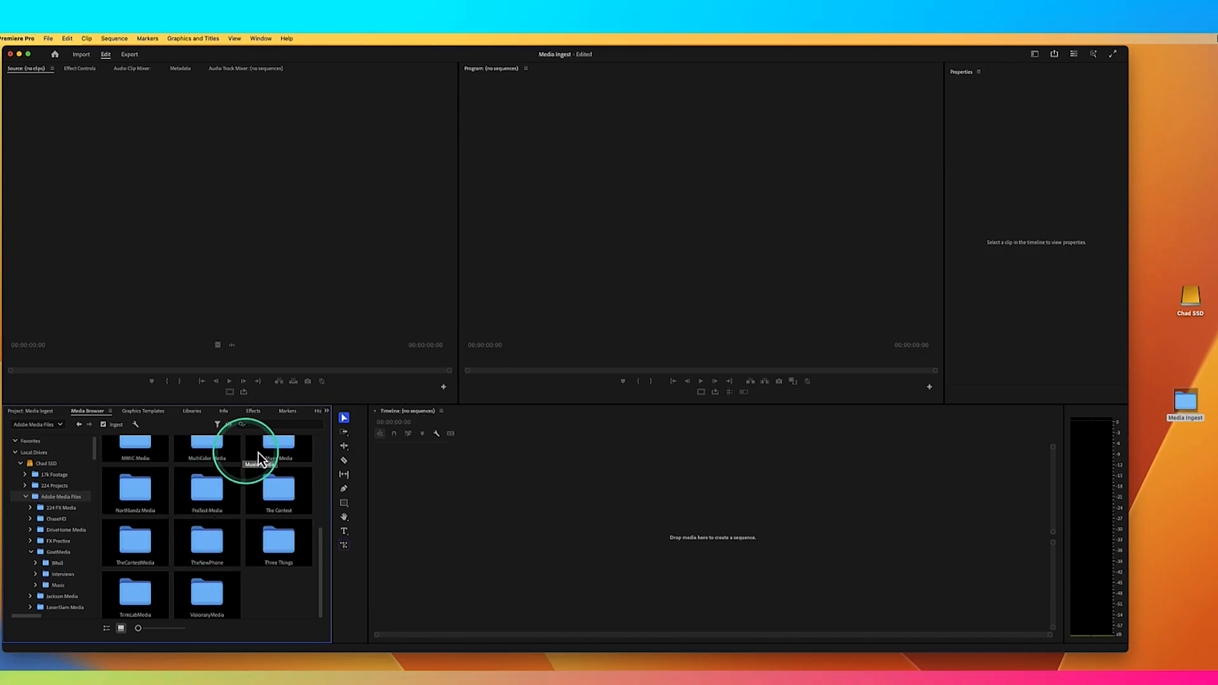
{"action": "left_click", "coordinate": [137, 494]}
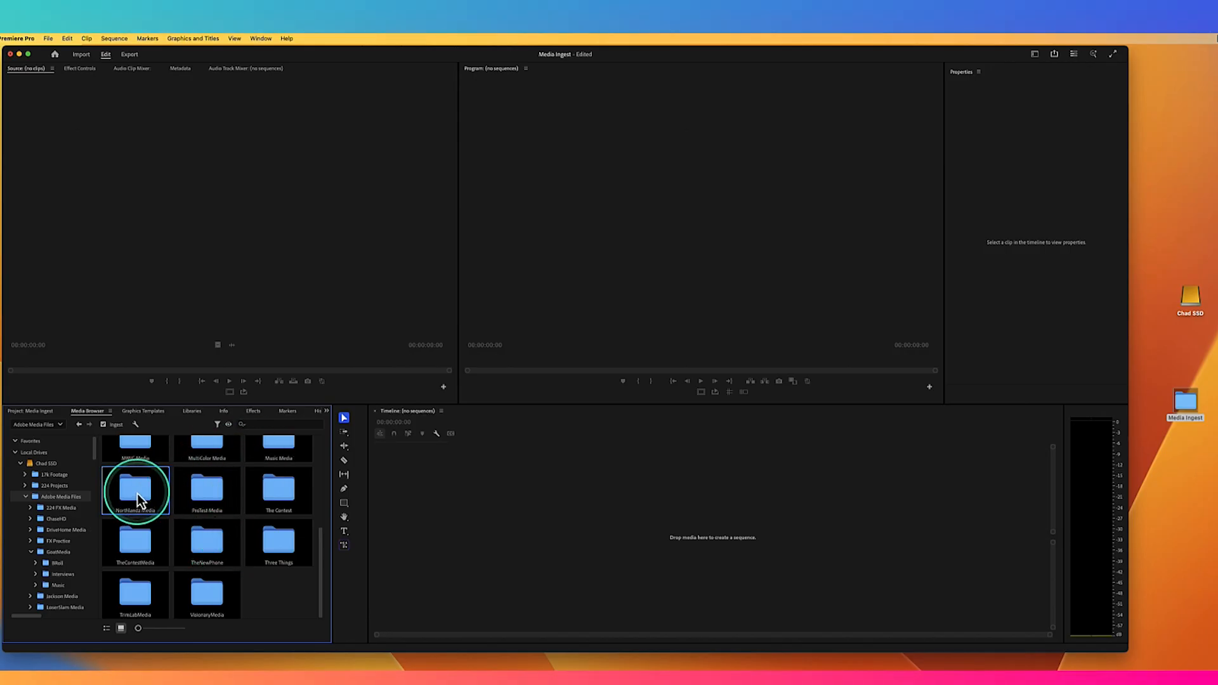
{"action": "double_click", "coordinate": [138, 492]}
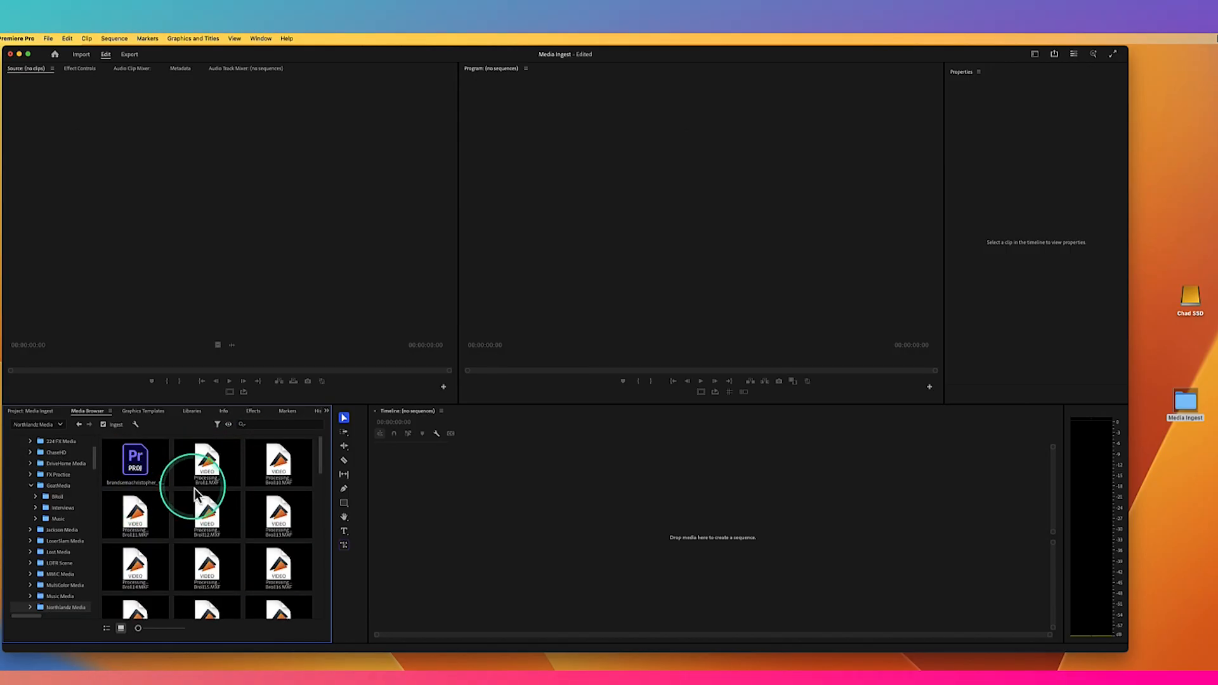
Import the clips Broll1.MXF and Broll10.MXF through Broll14.MXF from the Northlands Media folder with ingest enabled
{"action": "left_click", "coordinate": [209, 465]}
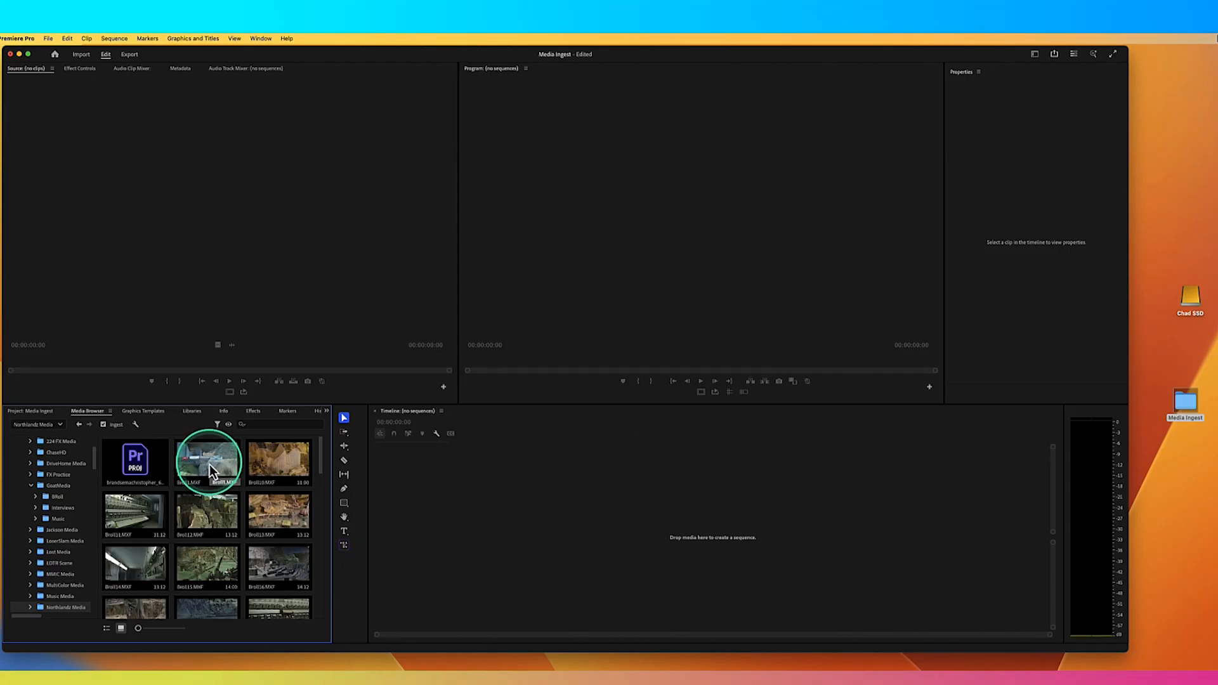
{"action": "left_click", "coordinate": [257, 471], "text": "super"}
{"action": "left_click", "coordinate": [161, 513], "text": "super"}
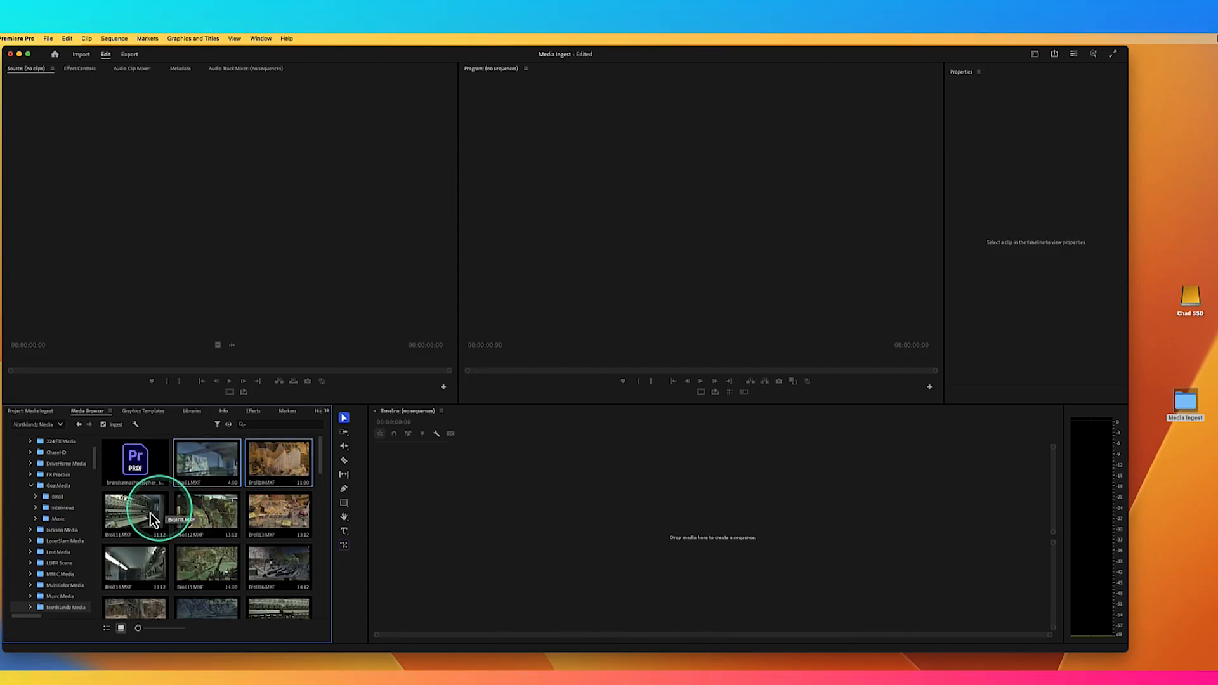
{"action": "left_click", "coordinate": [209, 514], "text": "super"}
{"action": "left_click", "coordinate": [263, 515], "text": "super"}
{"action": "left_click", "coordinate": [129, 580], "text": "super"}
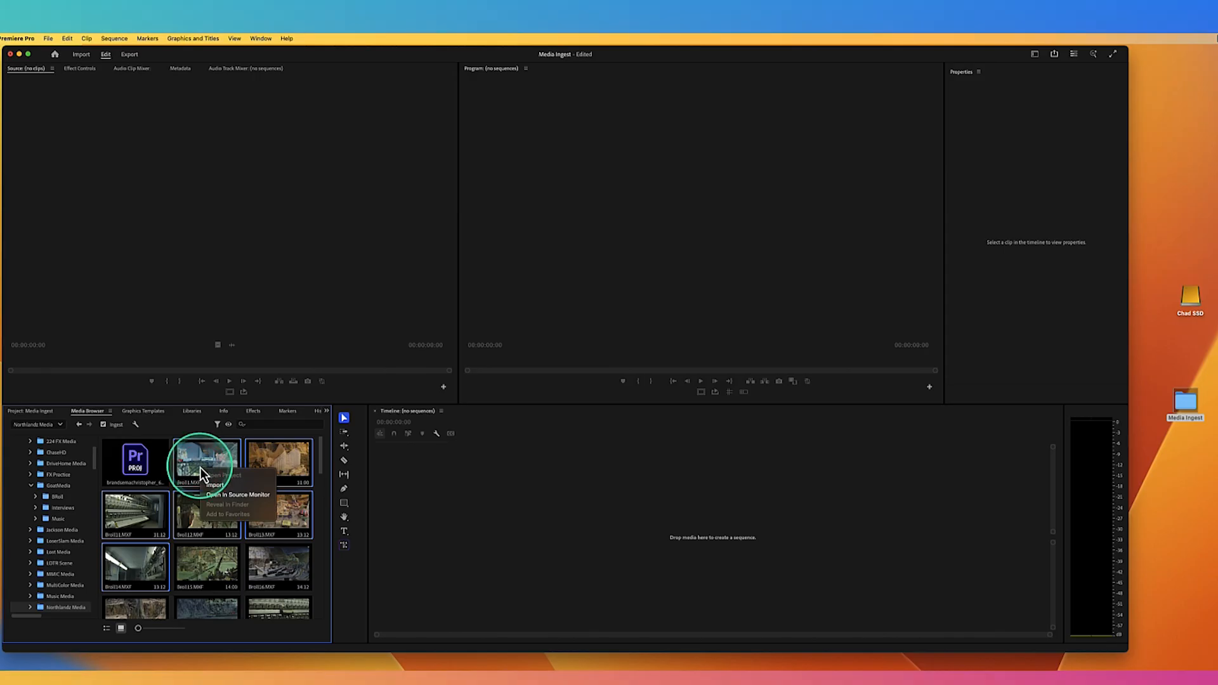
{"action": "right_click", "coordinate": [200, 468]}
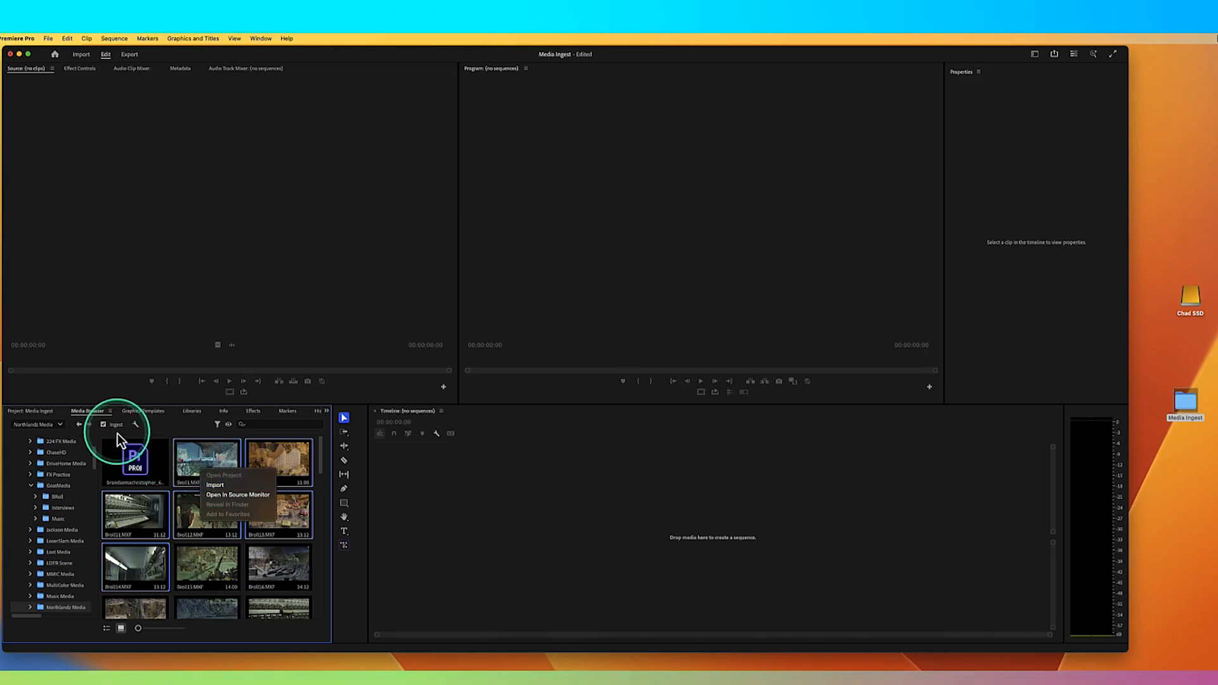
{"action": "left_click", "coordinate": [220, 487]}
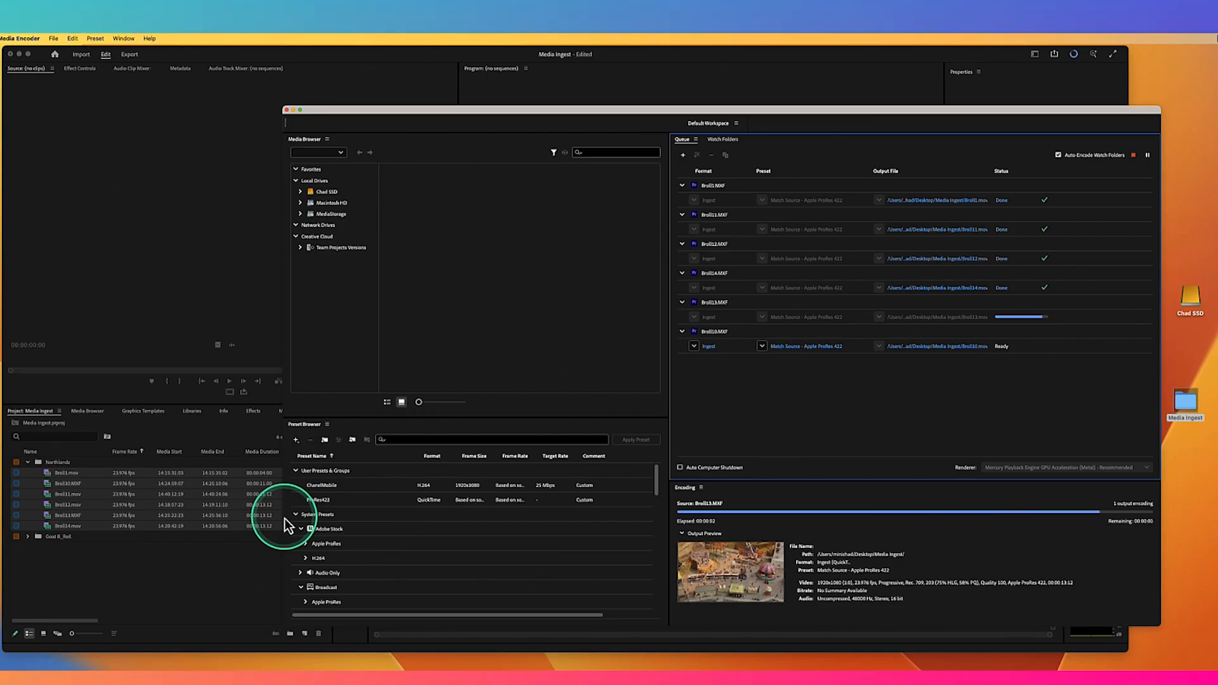
Check the transcoding queue in Media Encoder, close it once all clips are done, and return to the Premiere Pro project
{"action": "left_click", "coordinate": [218, 570]}
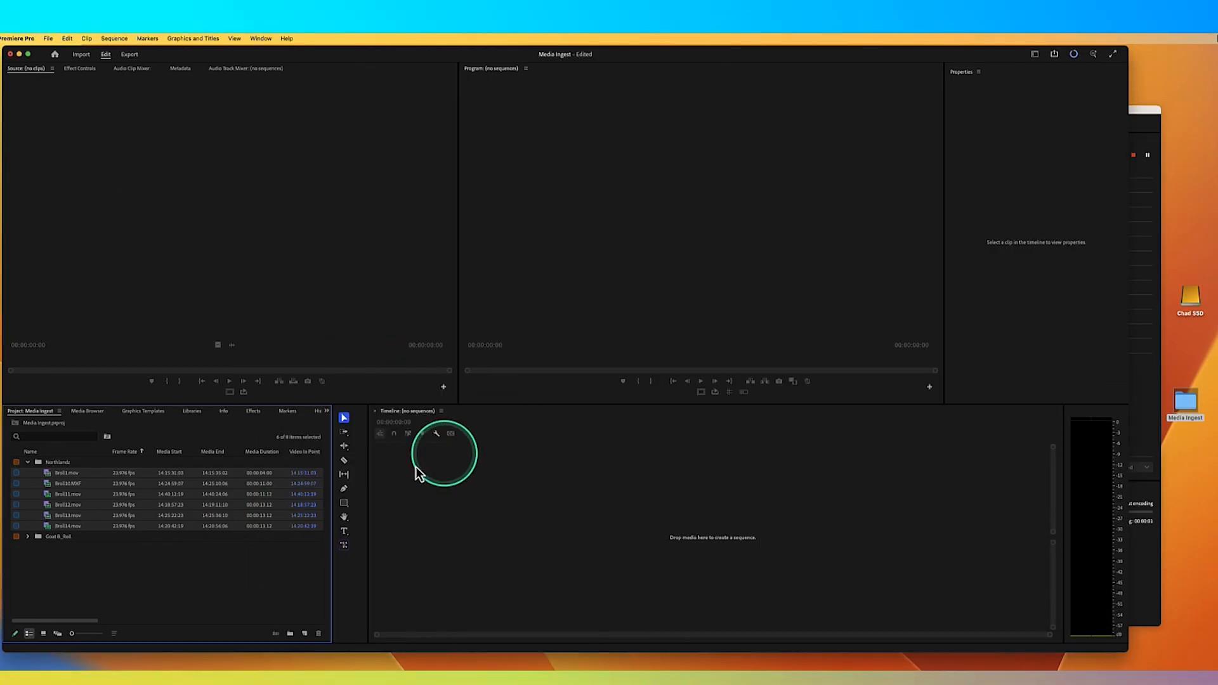
{"action": "left_click", "coordinate": [1153, 410]}
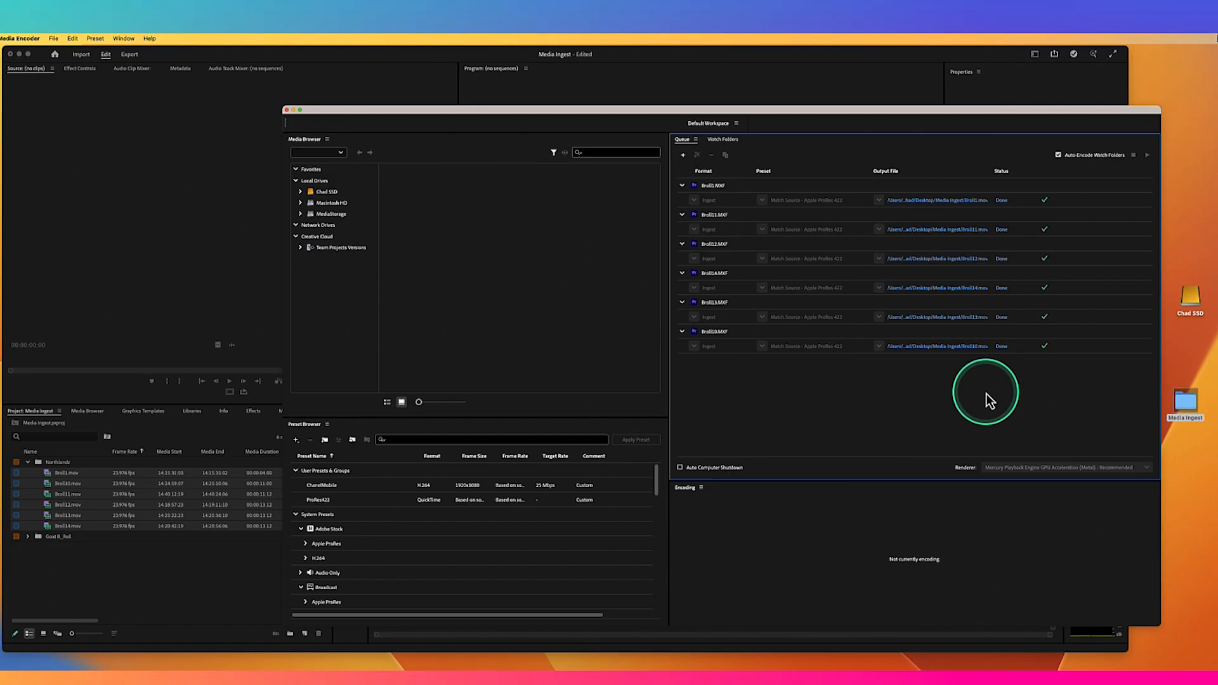
{"action": "left_click", "coordinate": [286, 111]}
{"action": "left_click", "coordinate": [194, 593]}
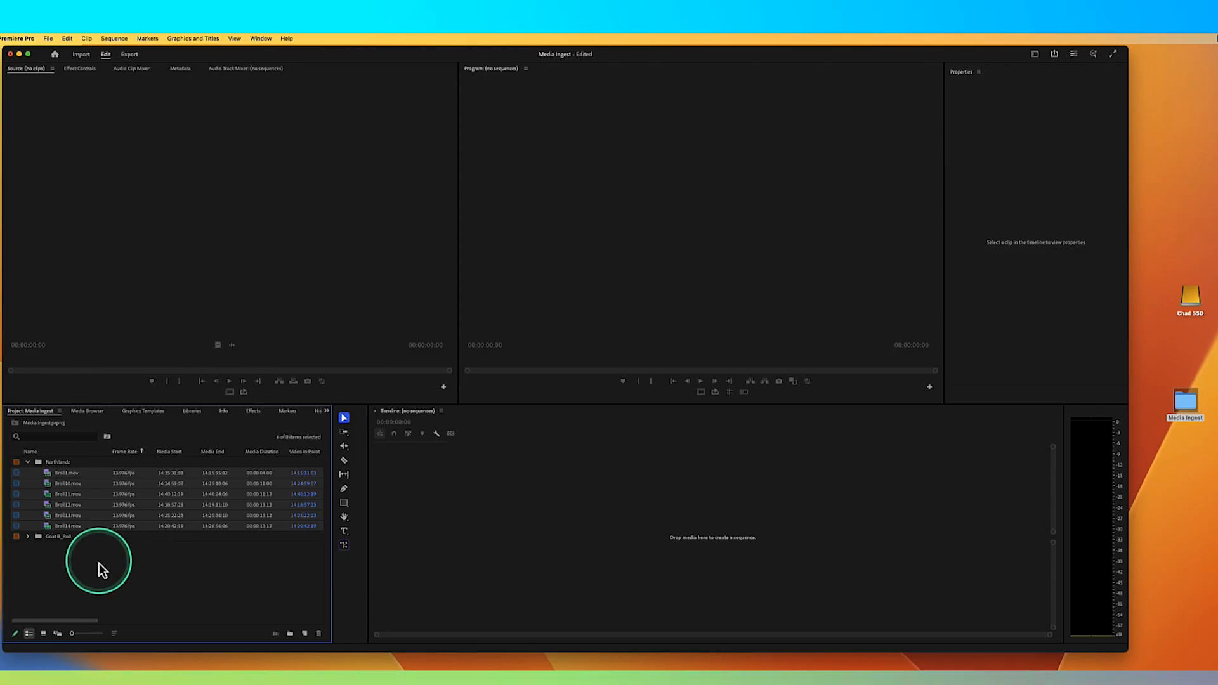
With ingest off, import GX011335.MP4 from the HiResSkate folder, move it out of the Northlands bin to the top level, and collapse that bin
{"action": "left_click", "coordinate": [99, 413]}
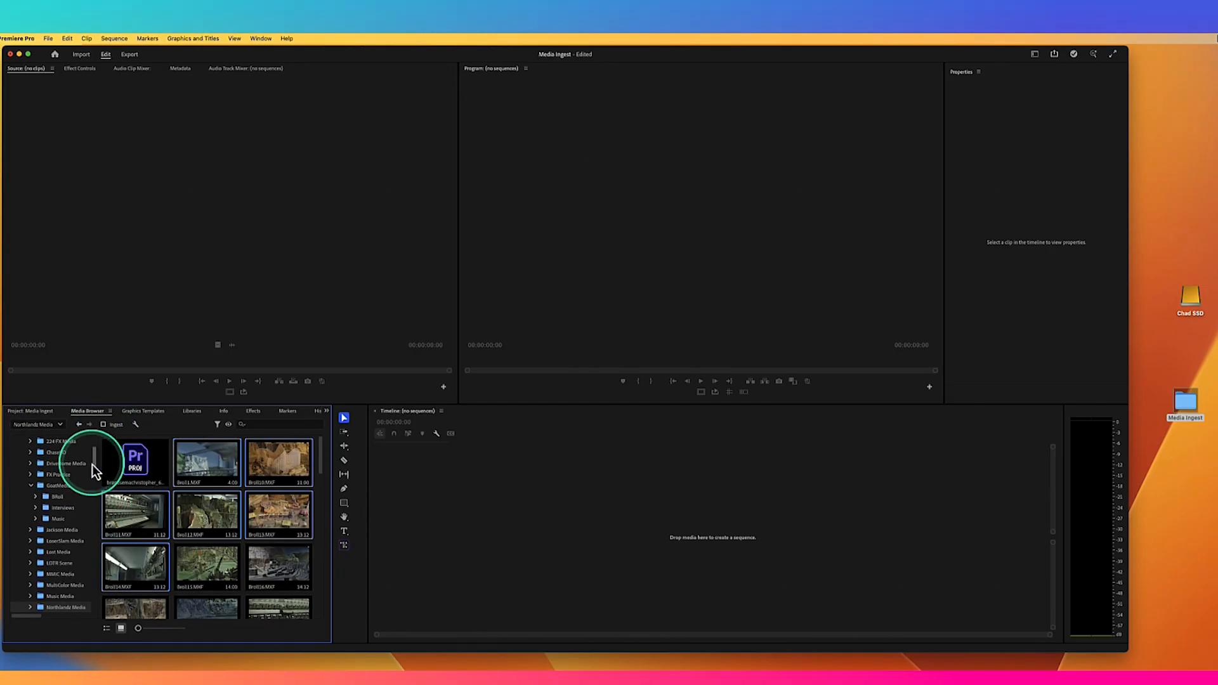
{"action": "left_click_drag", "start_coordinate": [94, 464], "coordinate": [93, 530]}
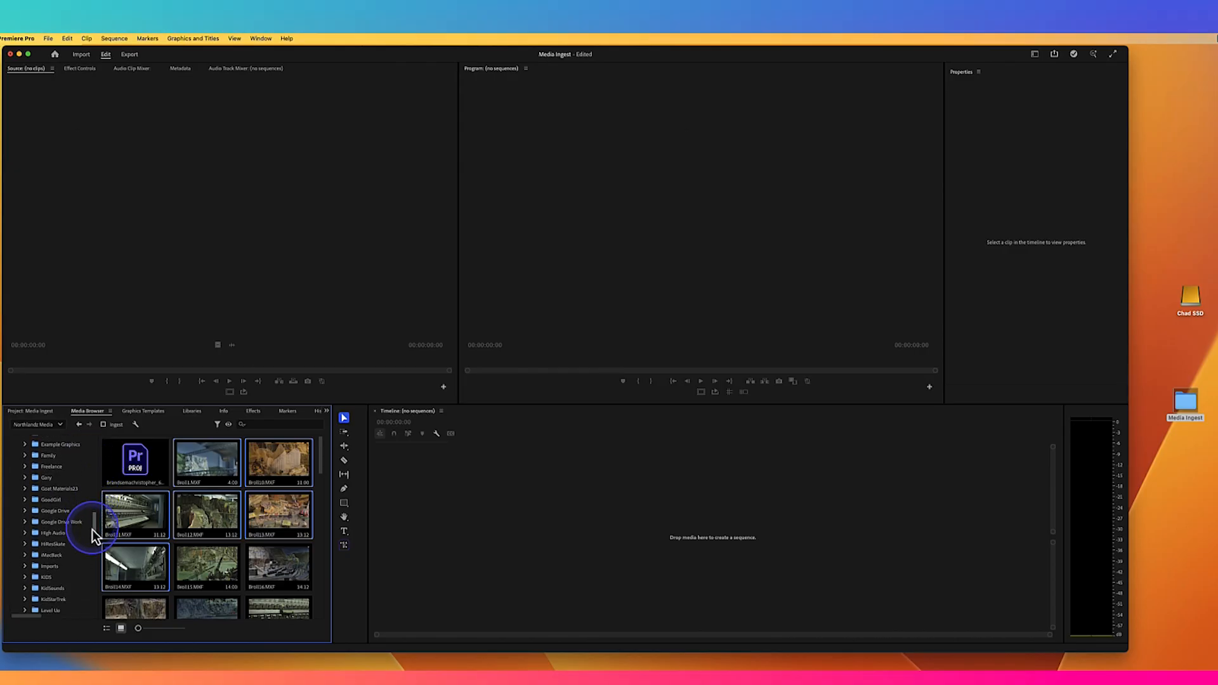
{"action": "left_click", "coordinate": [55, 544]}
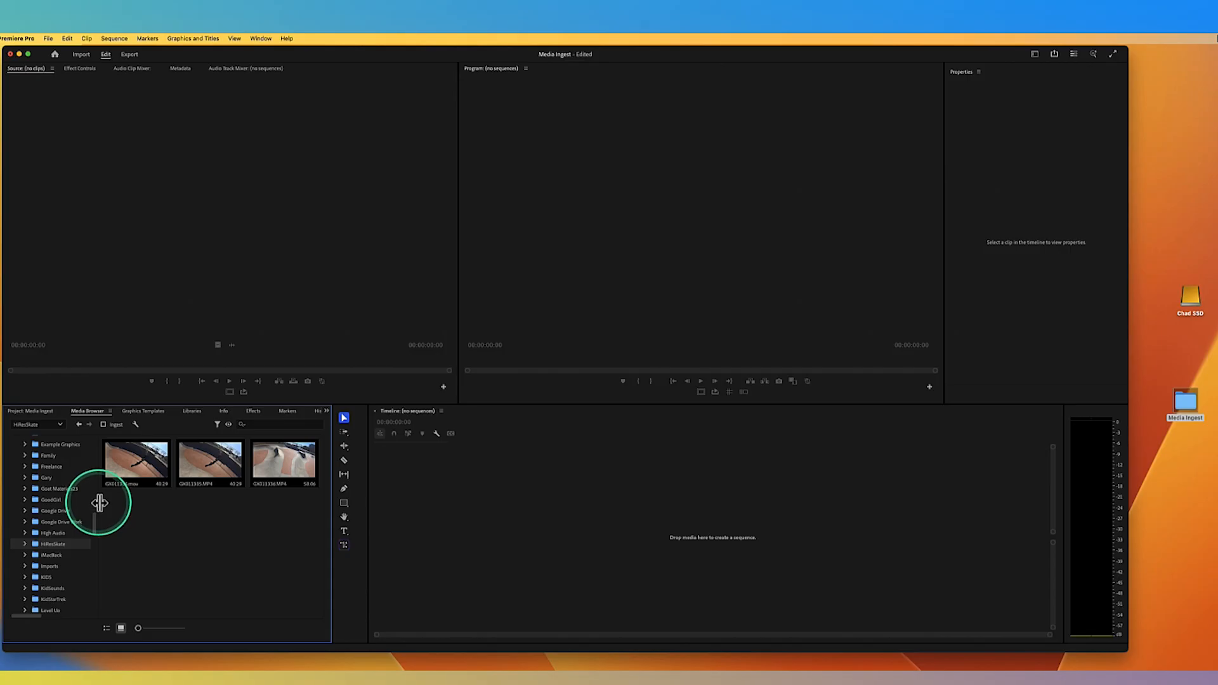
{"action": "right_click", "coordinate": [214, 465]}
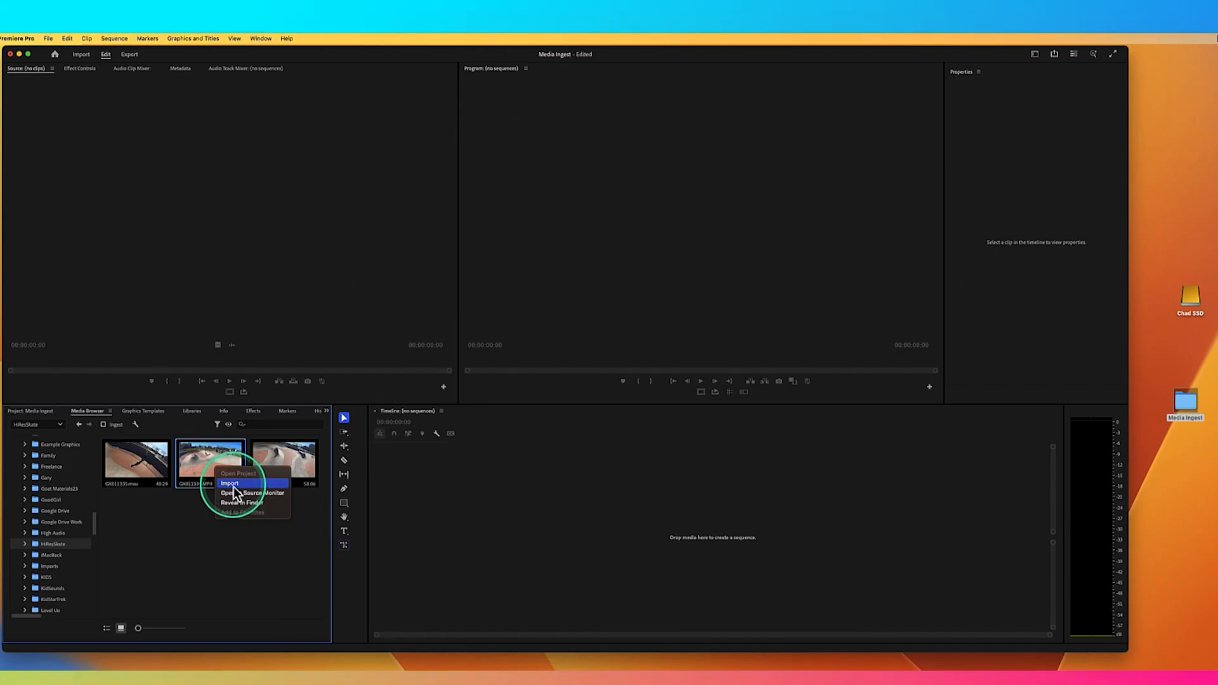
{"action": "left_click", "coordinate": [234, 484]}
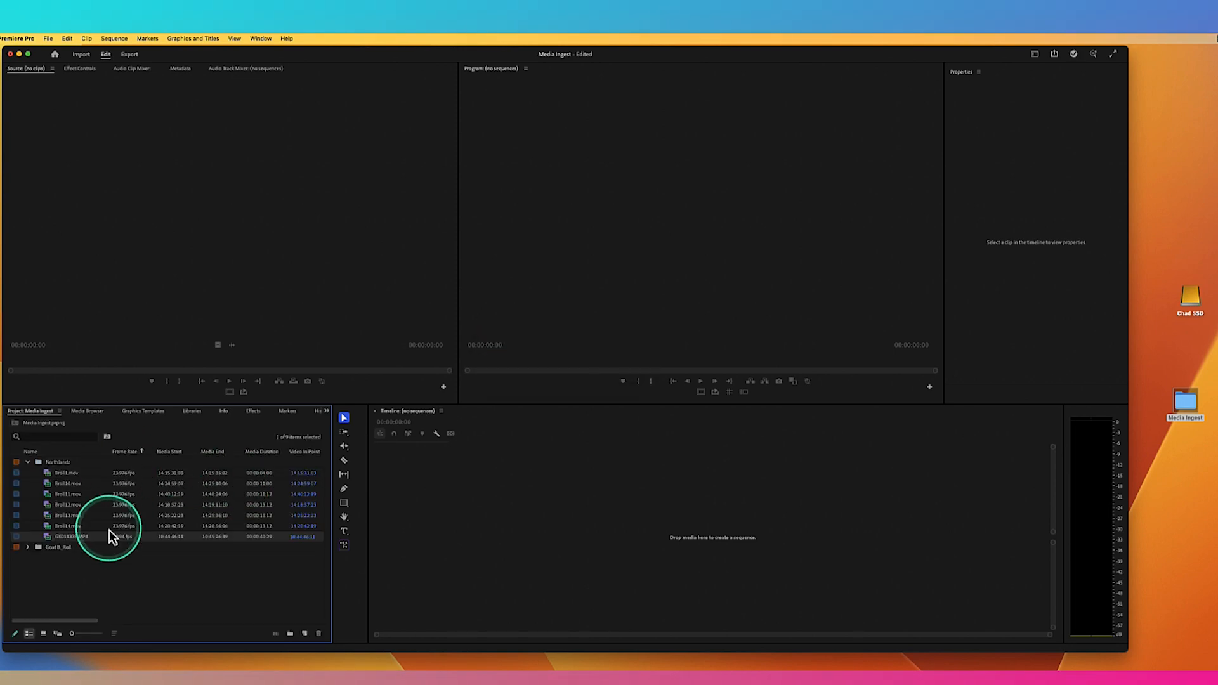
{"action": "left_click_drag", "start_coordinate": [48, 539], "coordinate": [68, 564]}
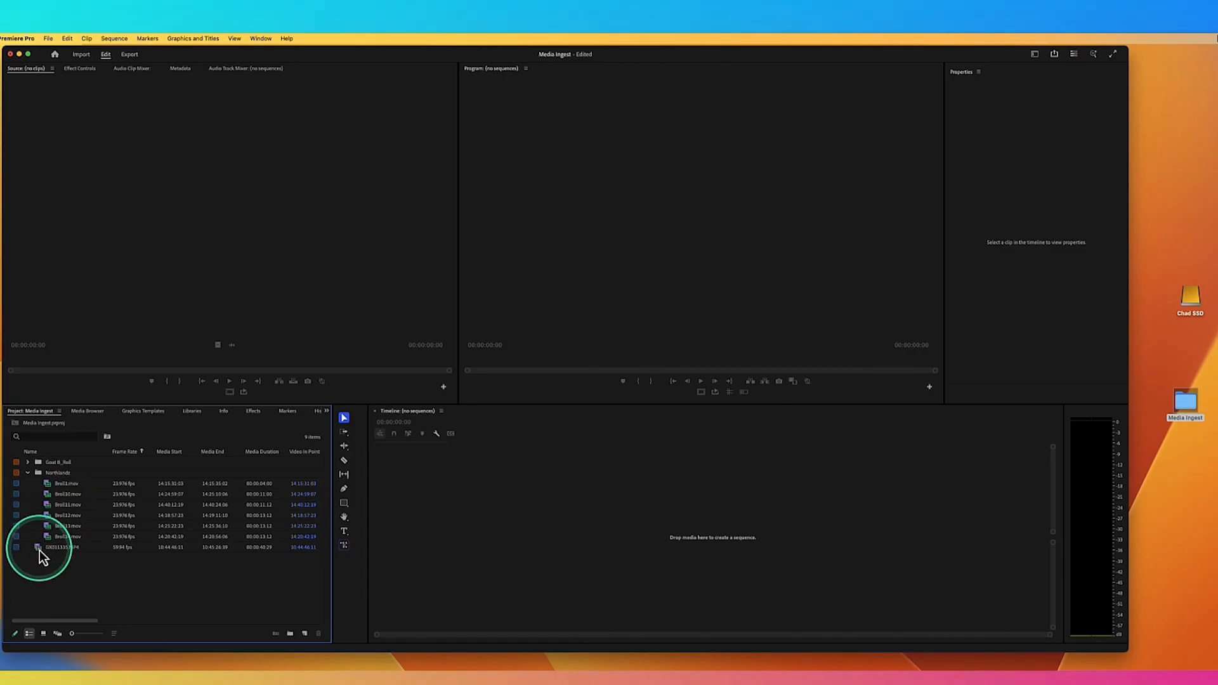
{"action": "left_click", "coordinate": [27, 472]}
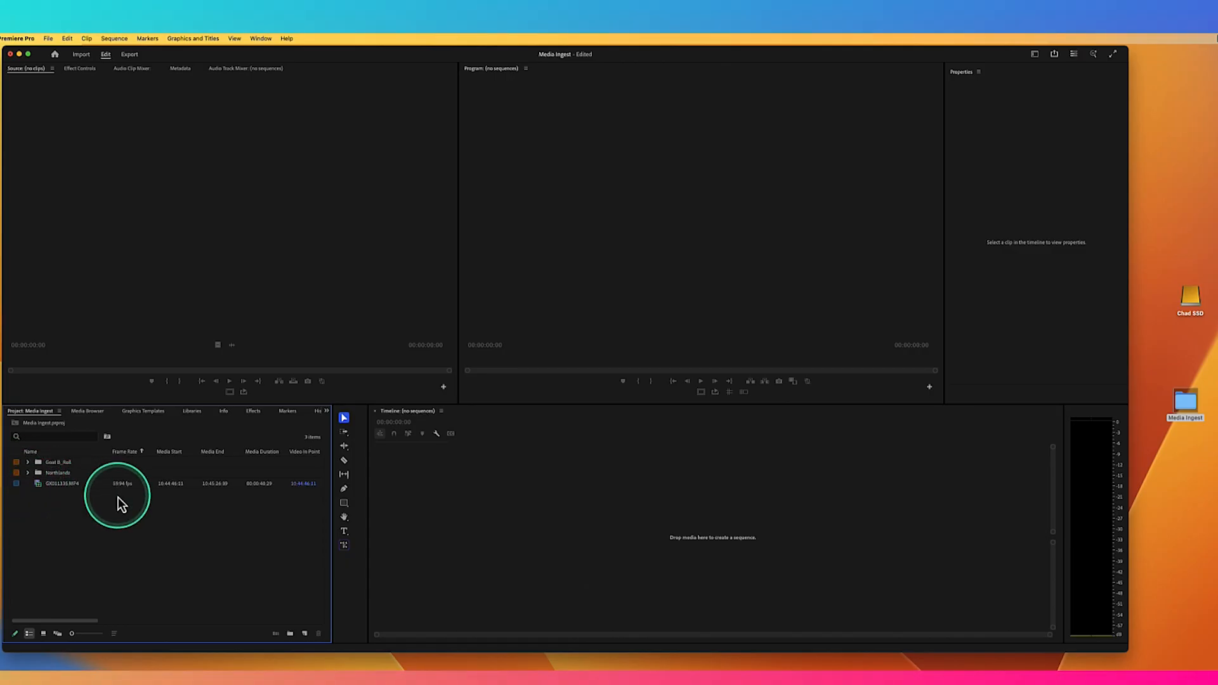
Examine the media file properties of GX011335.MP4 for its file path, frame size and codec
{"action": "right_click", "coordinate": [67, 485]}
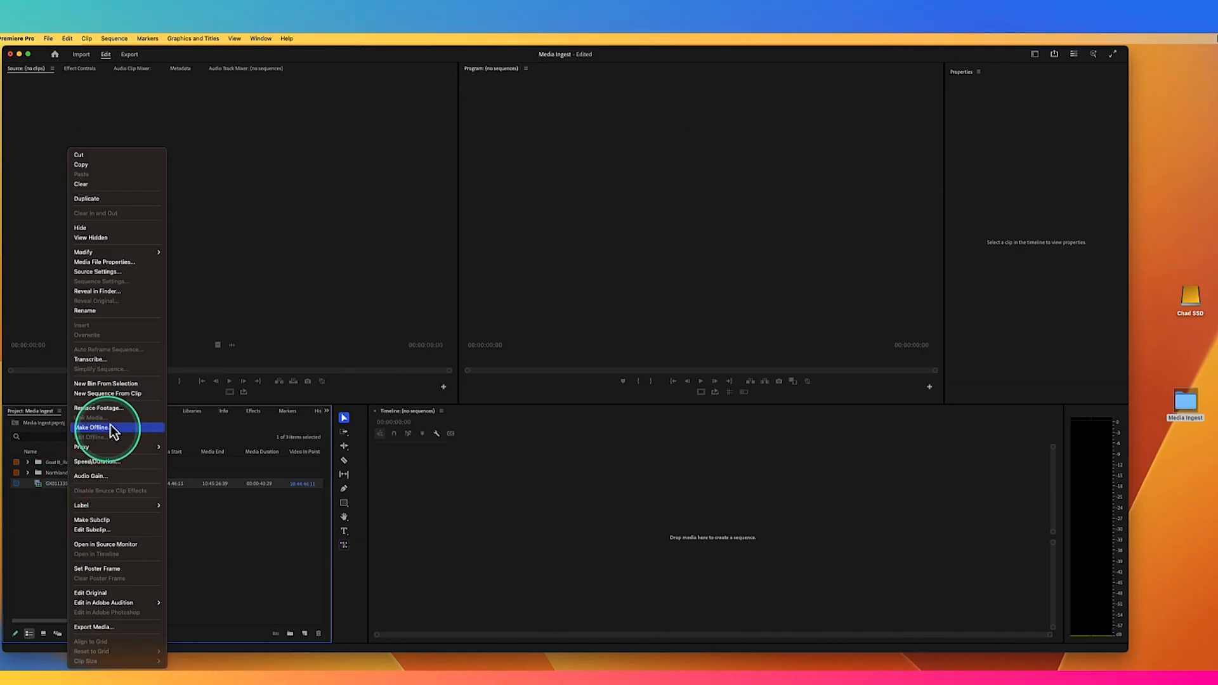
{"action": "left_click", "coordinate": [121, 263]}
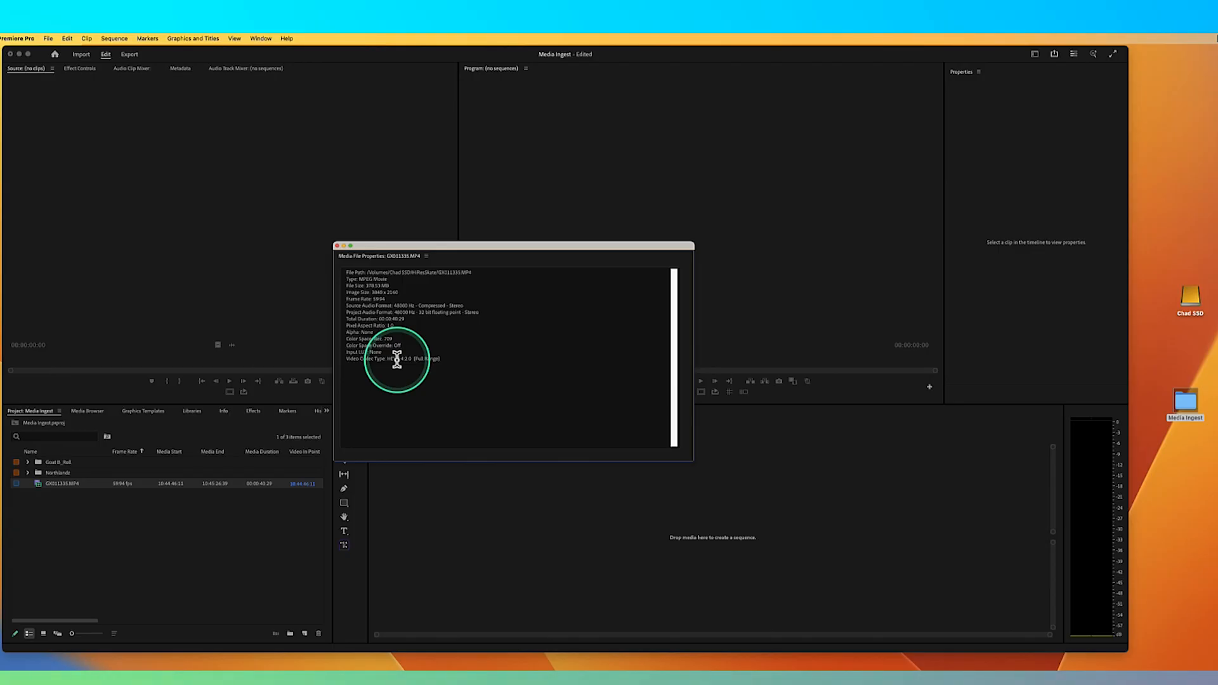
{"action": "left_click", "coordinate": [338, 247]}
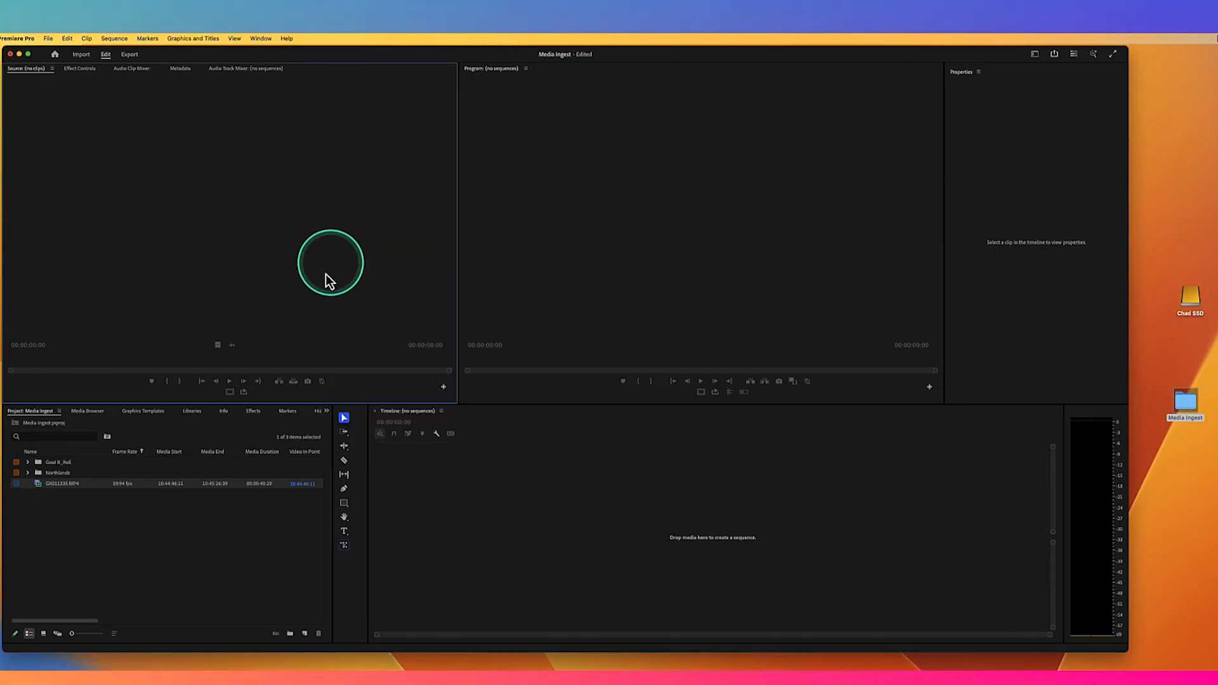
Preview GX011335.MP4 in the Source Monitor and reveal its original file in Finder
{"action": "double_click", "coordinate": [39, 486]}
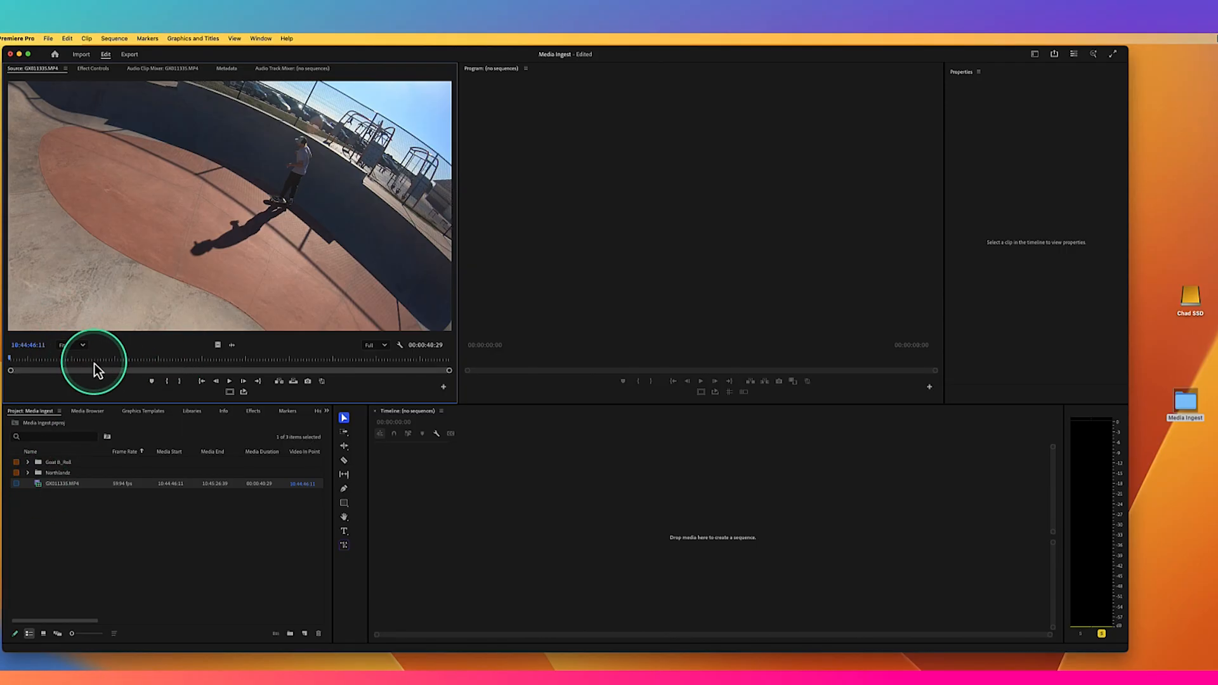
{"action": "left_click_drag", "start_coordinate": [94, 359], "coordinate": [125, 361]}
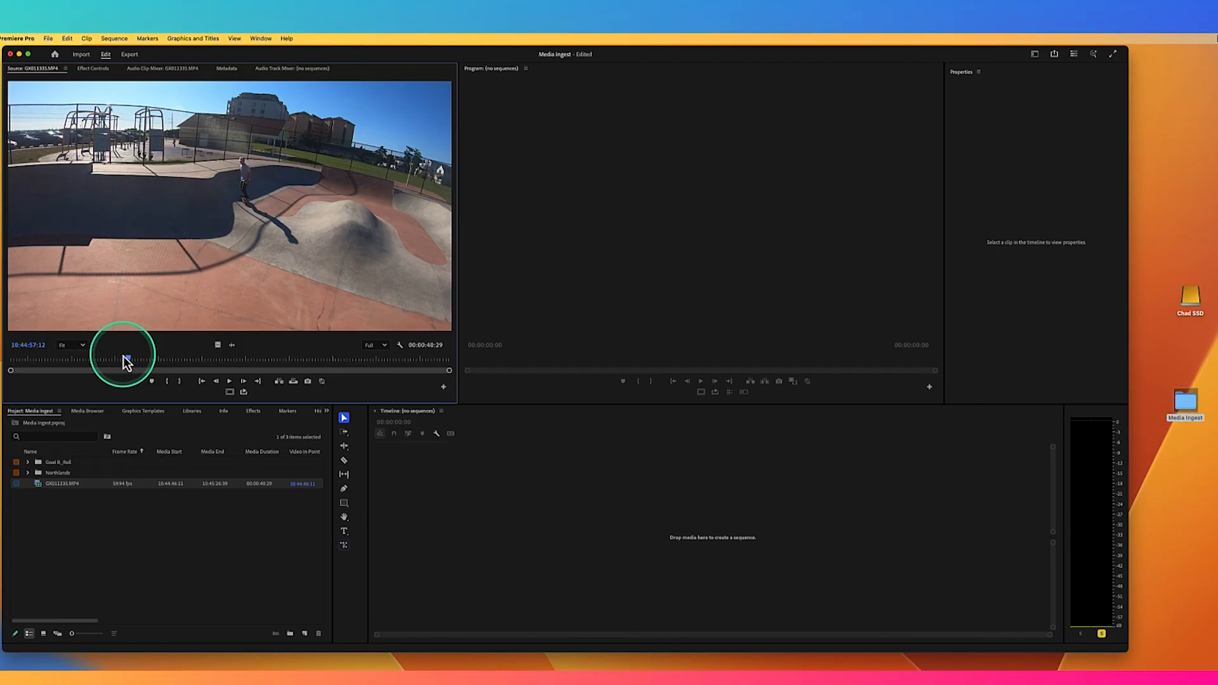
{"action": "right_click", "coordinate": [69, 487]}
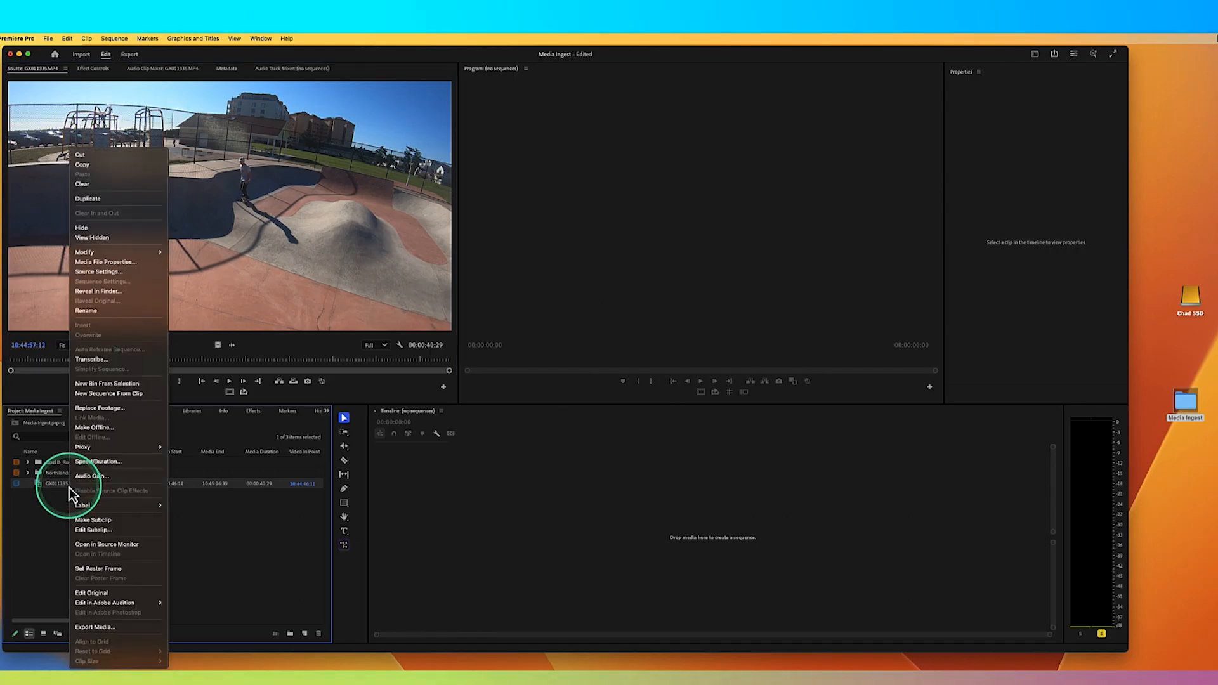
{"action": "left_click", "coordinate": [106, 291]}
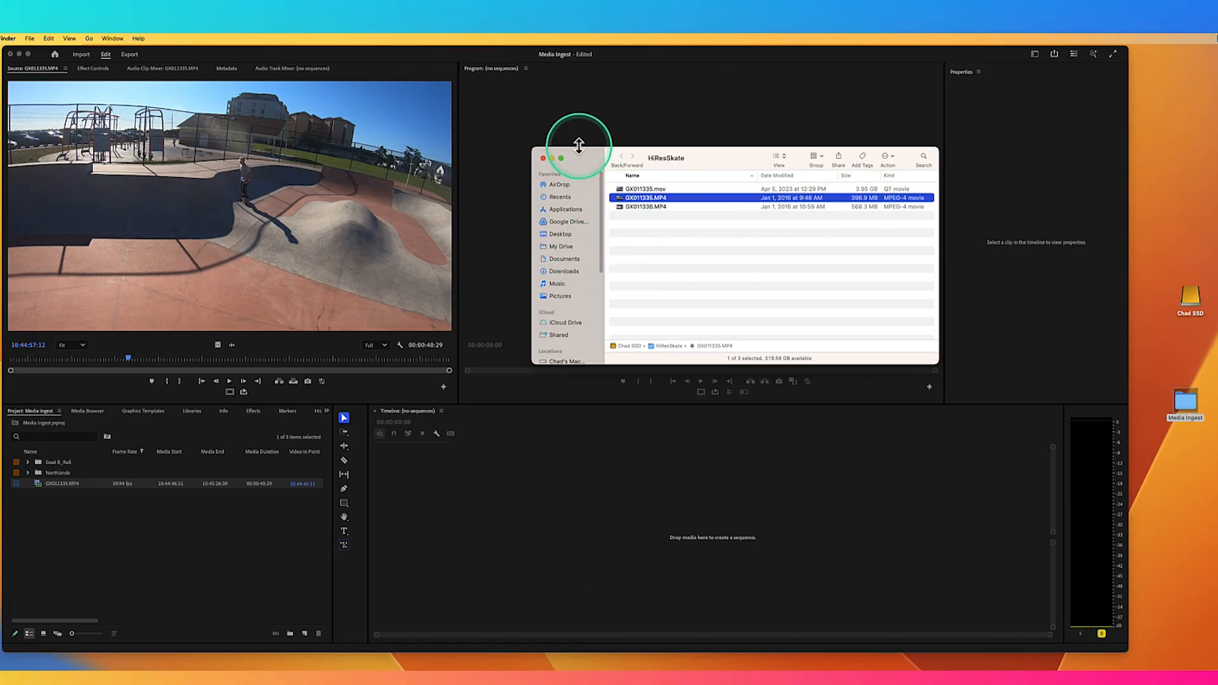
{"action": "left_click", "coordinate": [543, 159]}
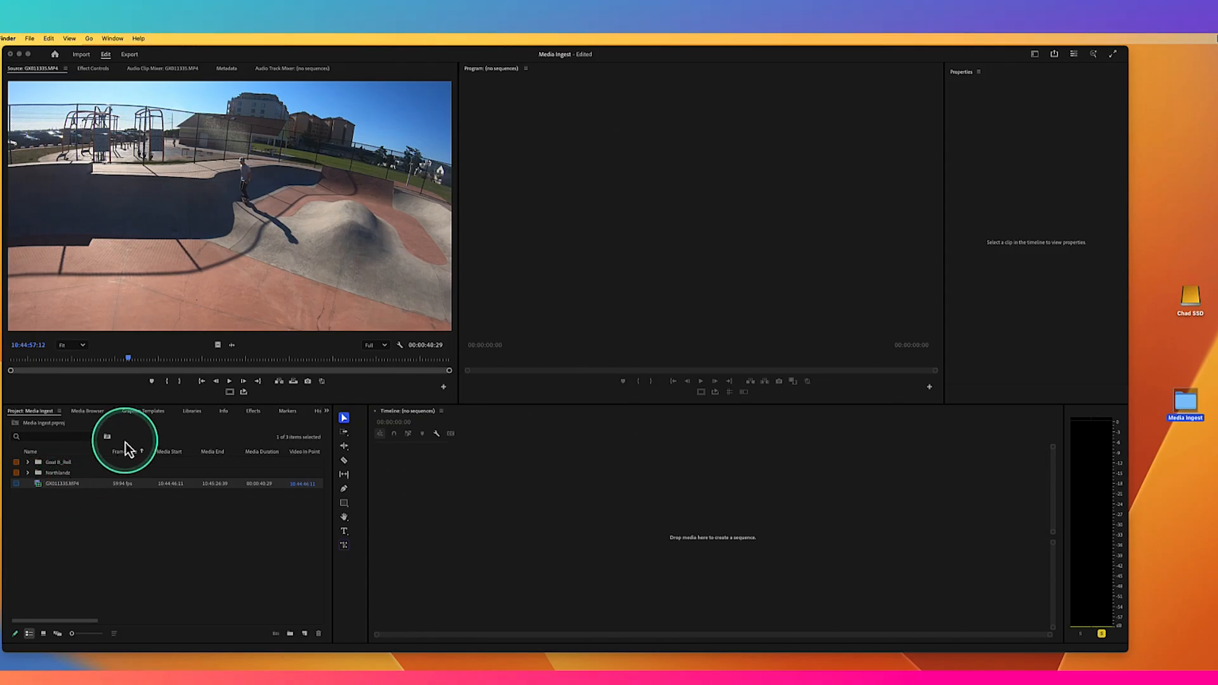
Delete GX011335.MP4 from the project and re-enable ingest, keeping the Transcode action with the Match Source - Apple ProRes 422 preset
{"action": "left_click", "coordinate": [71, 486]}
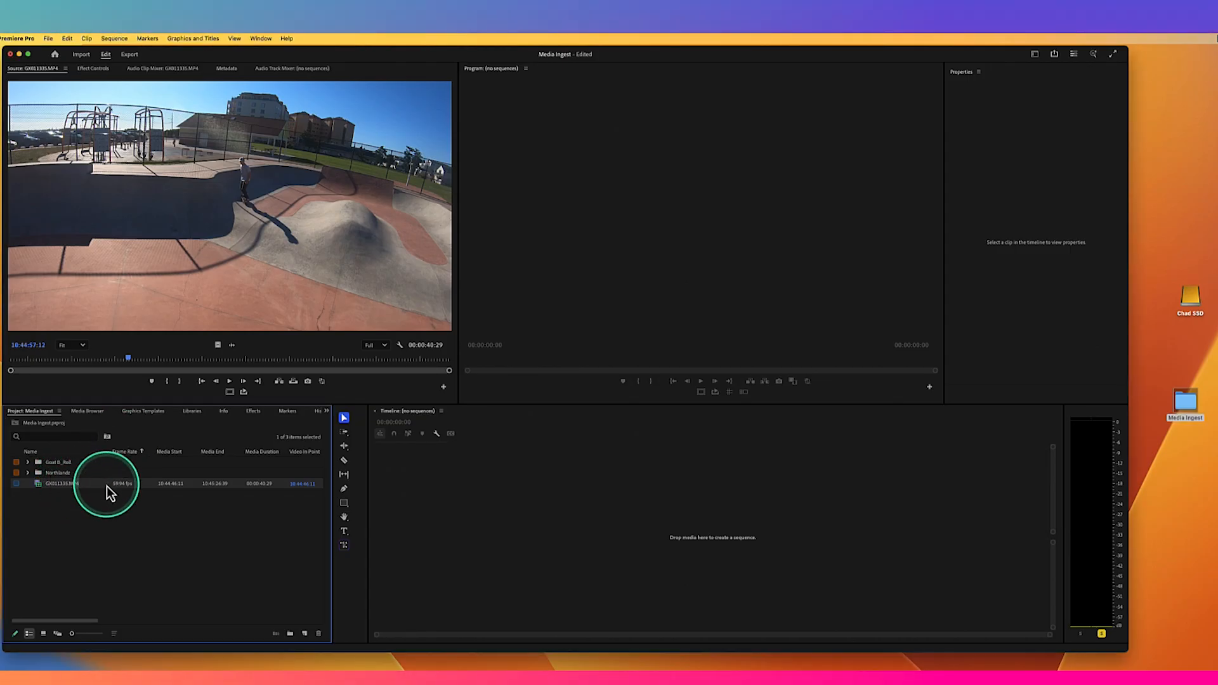
{"action": "key", "text": "BackSpace"}
{"action": "left_click", "coordinate": [89, 412]}
{"action": "left_click", "coordinate": [104, 424]}
{"action": "left_click", "coordinate": [135, 425]}
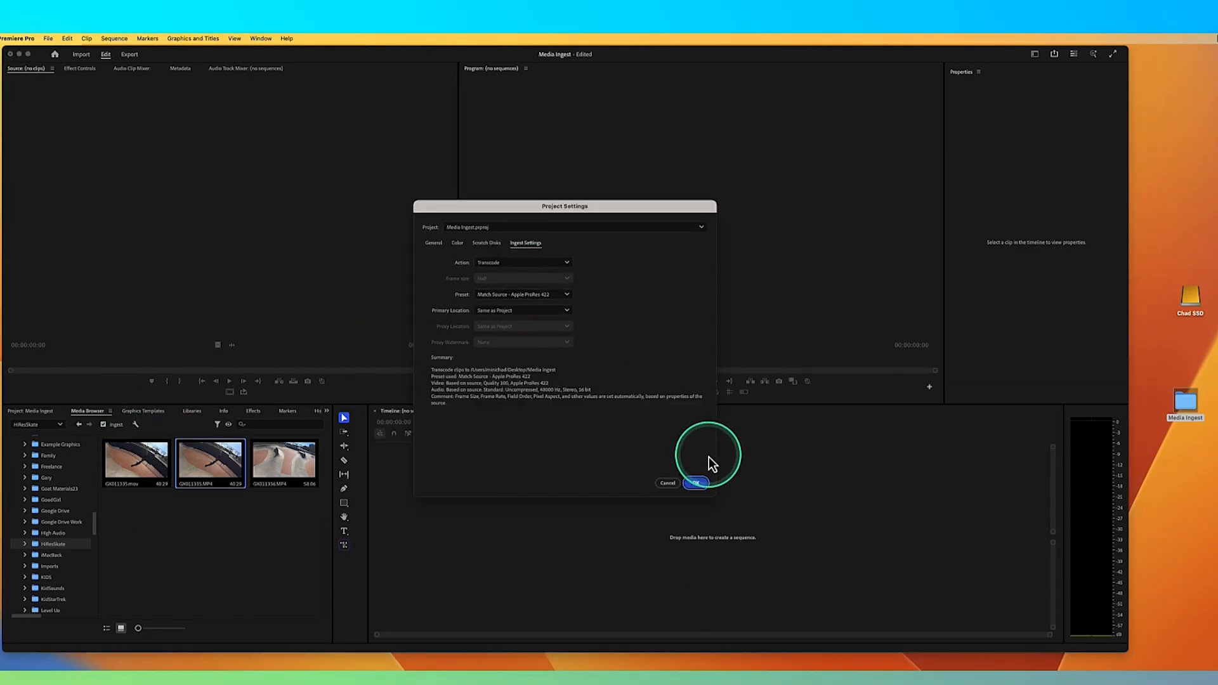
{"action": "left_click", "coordinate": [698, 482]}
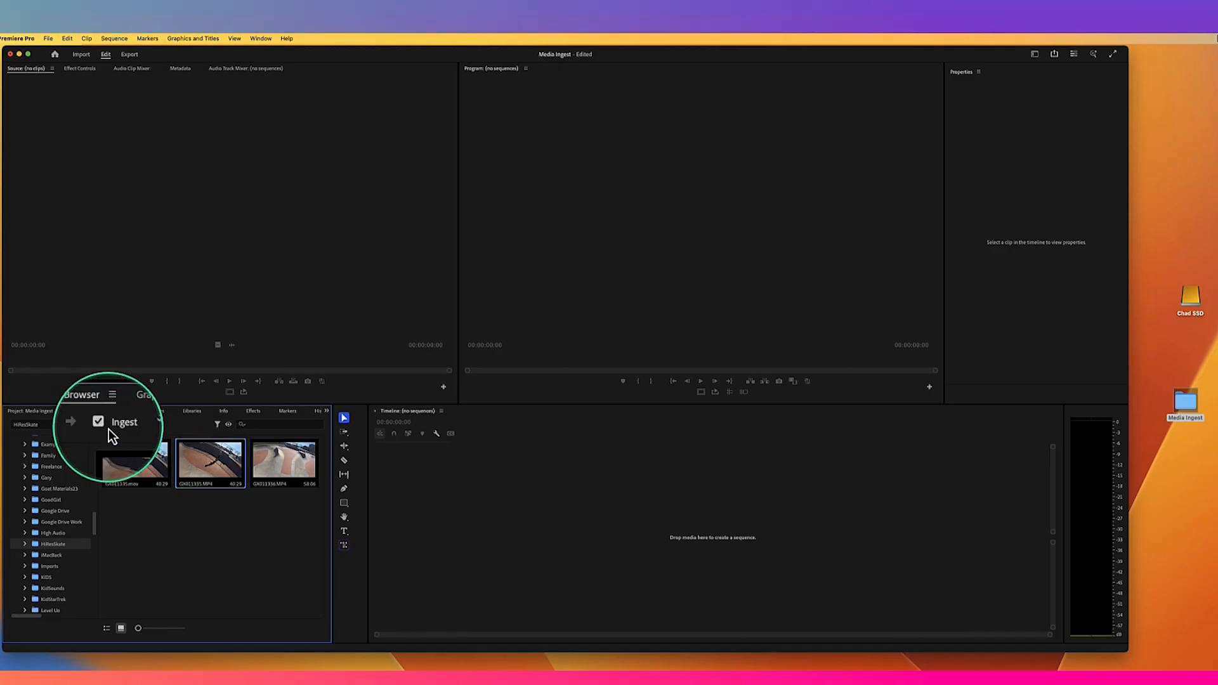
{"action": "left_click", "coordinate": [135, 424]}
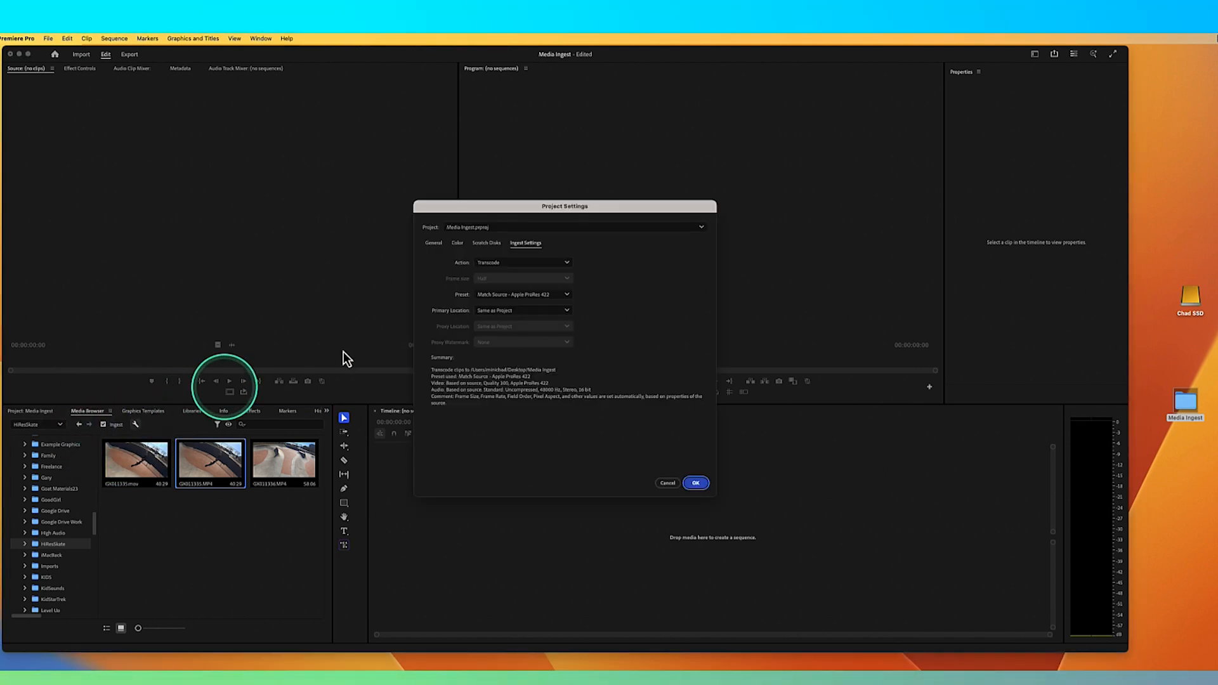
{"action": "left_click", "coordinate": [696, 484]}
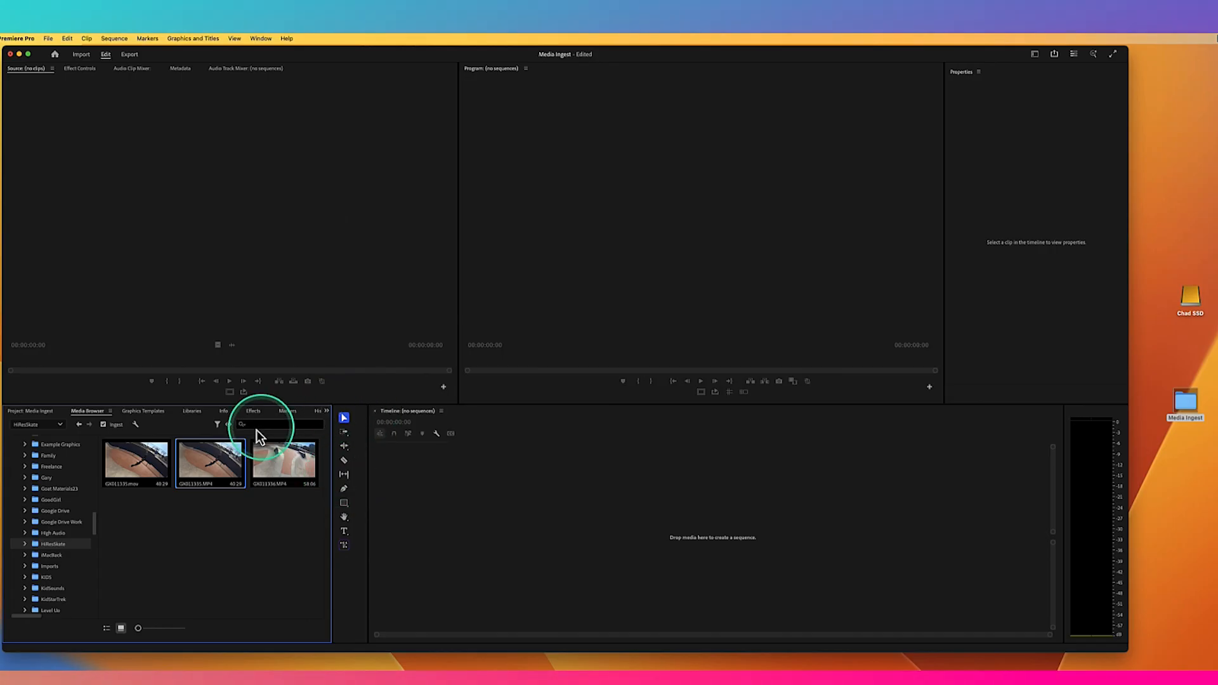
Import GX011335.MP4 from the HiResSkate folder with transcoding and close Media Encoder once it finishes
{"action": "right_click", "coordinate": [225, 457]}
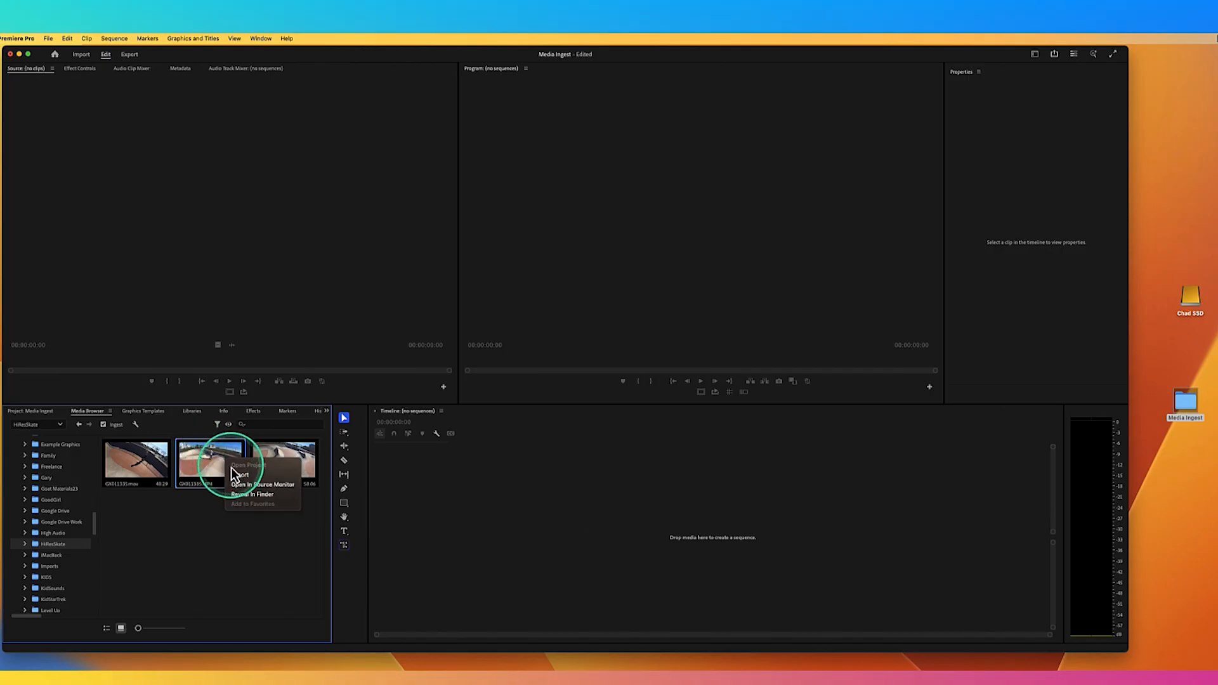
{"action": "left_click", "coordinate": [238, 476]}
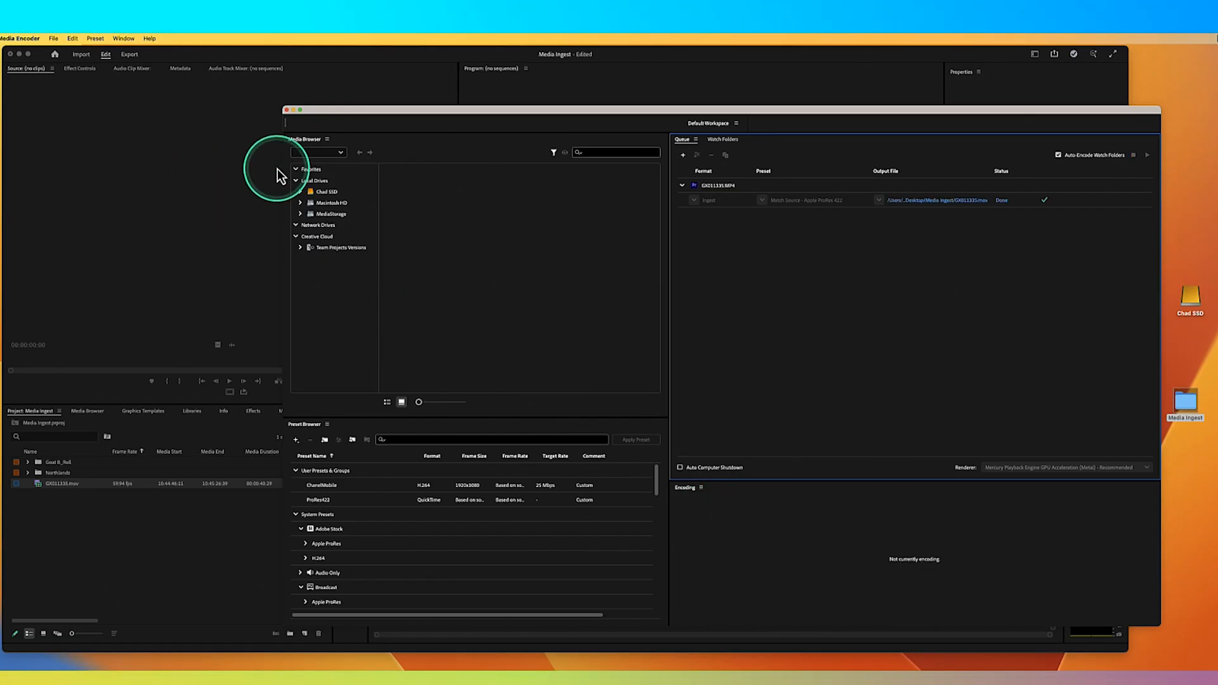
{"action": "left_click", "coordinate": [286, 110]}
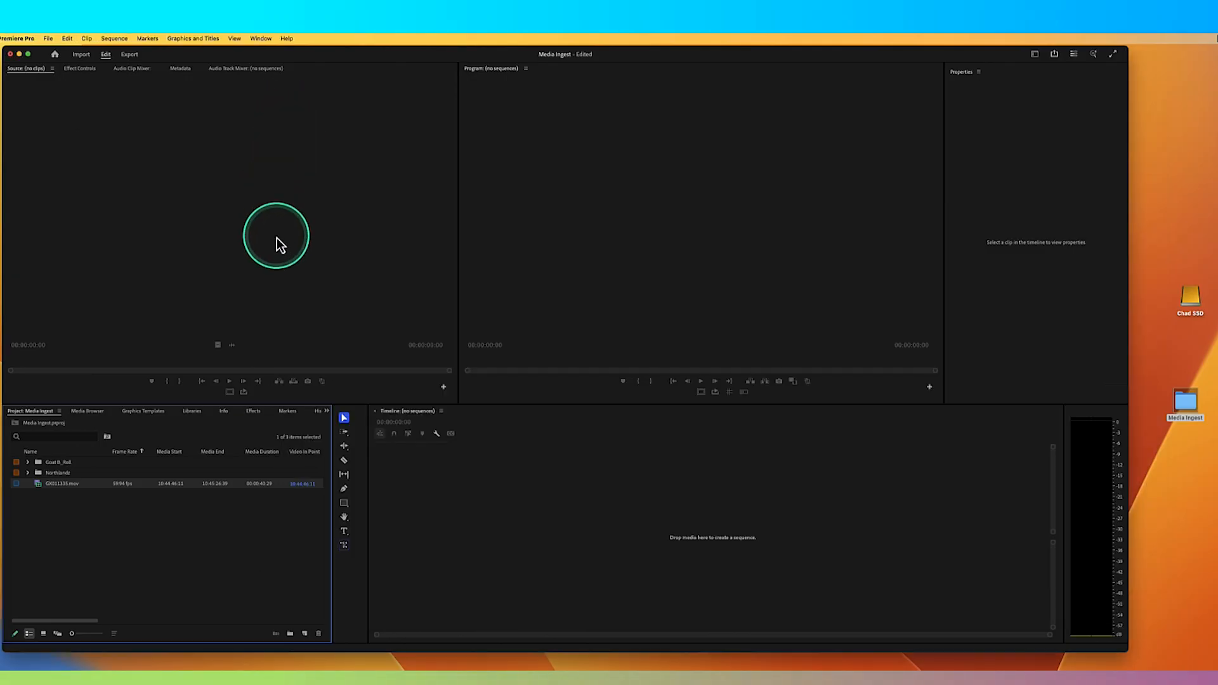
Examine the media file properties of the transcoded GX011335.mov in the project
{"action": "left_click", "coordinate": [81, 414]}
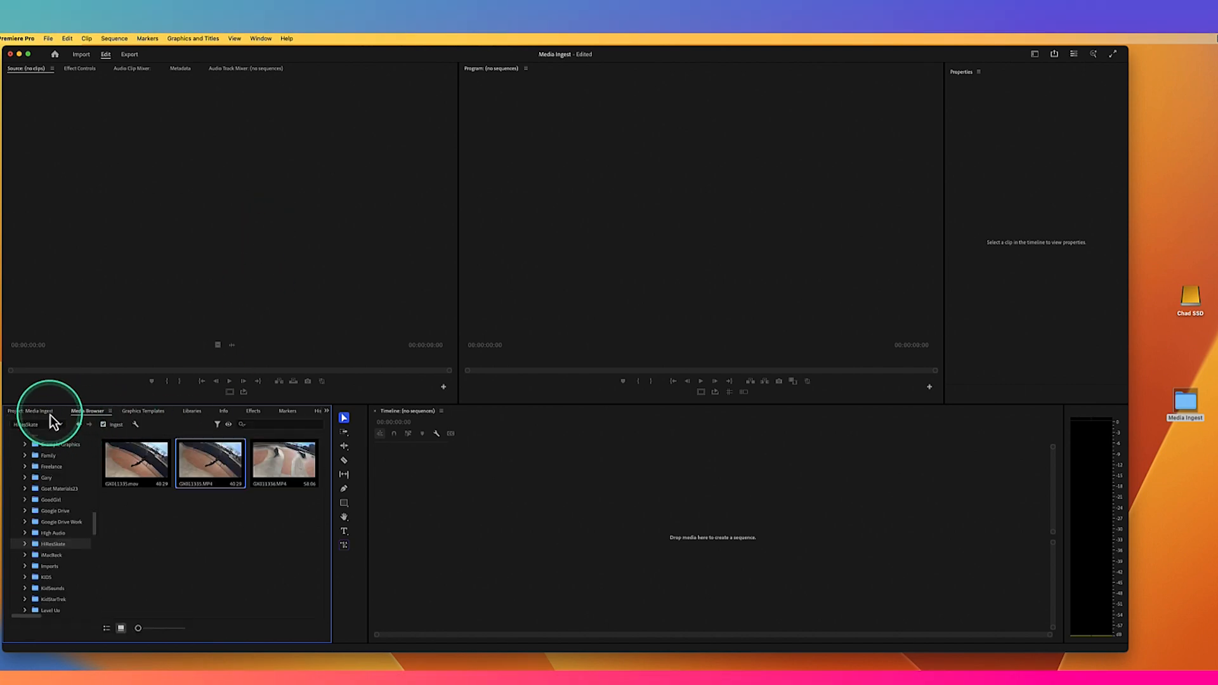
{"action": "left_click", "coordinate": [40, 413]}
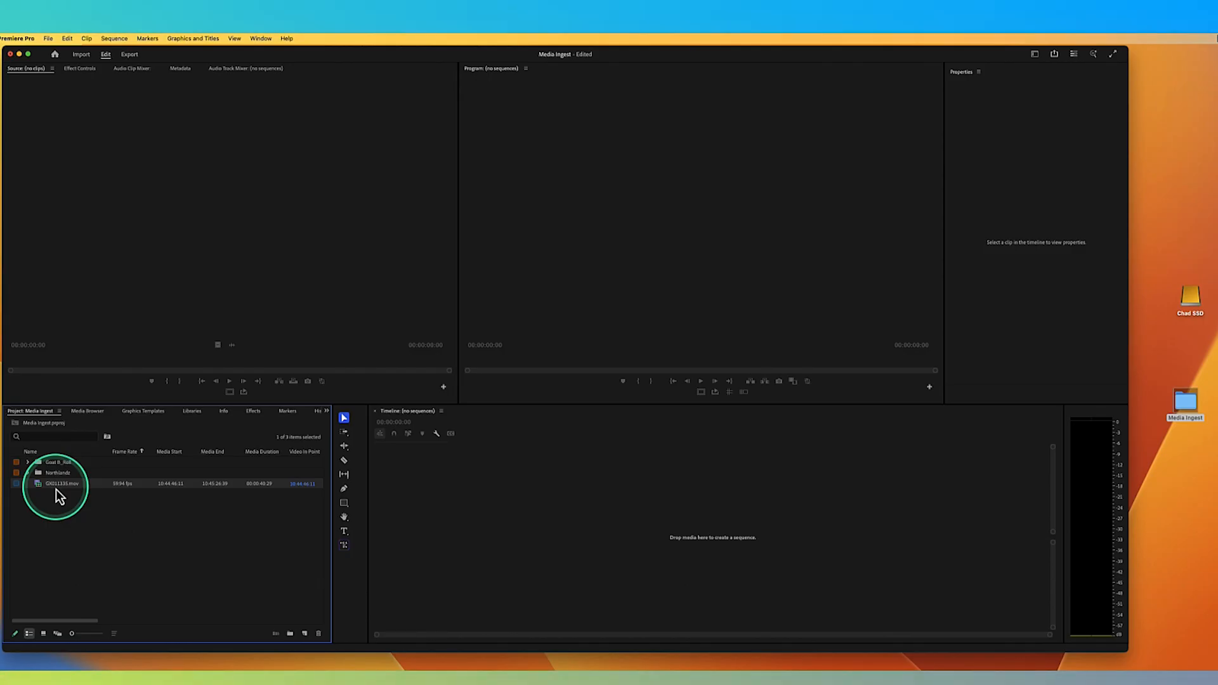
{"action": "right_click", "coordinate": [72, 486]}
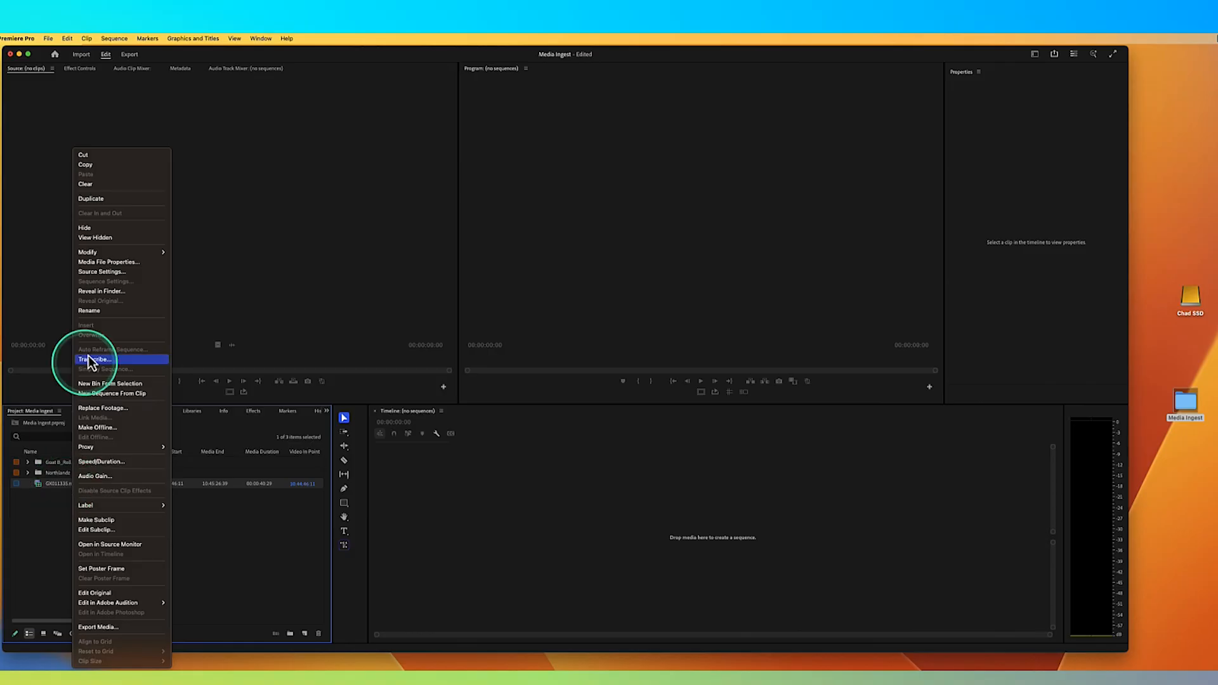
{"action": "left_click", "coordinate": [127, 263]}
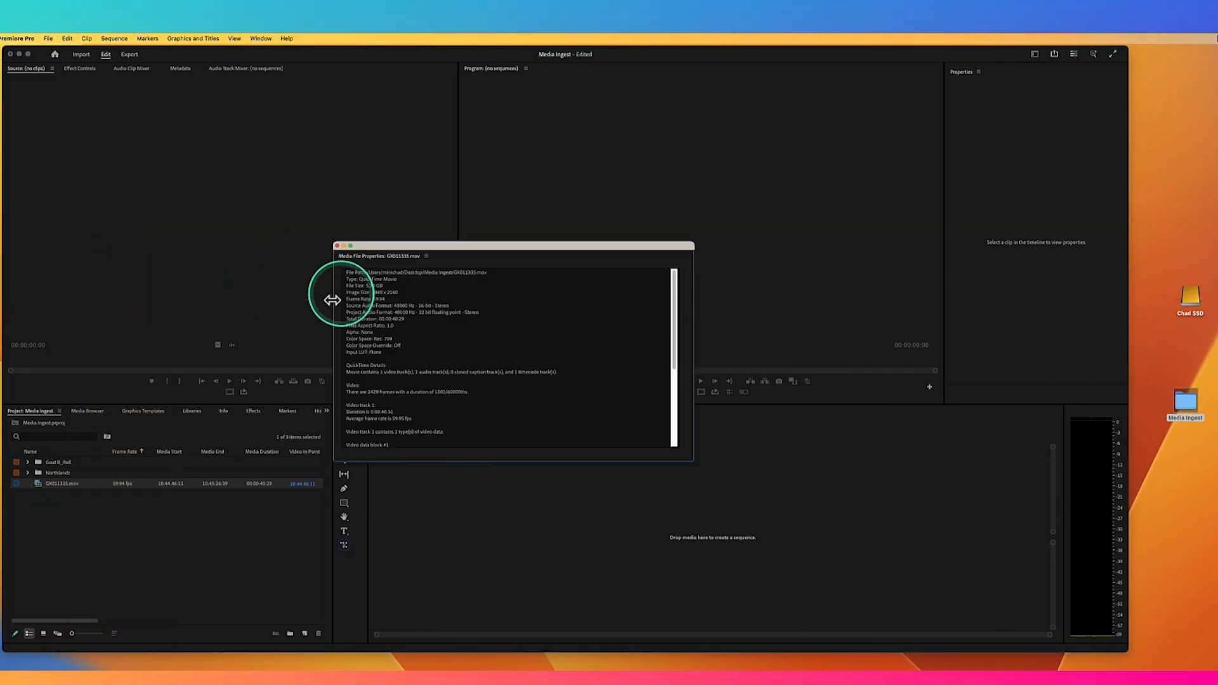
Close the media file properties and reveal the transcoded GX011335.mov in Finder to check its file size
{"action": "left_click", "coordinate": [336, 245]}
{"action": "right_click", "coordinate": [67, 493]}
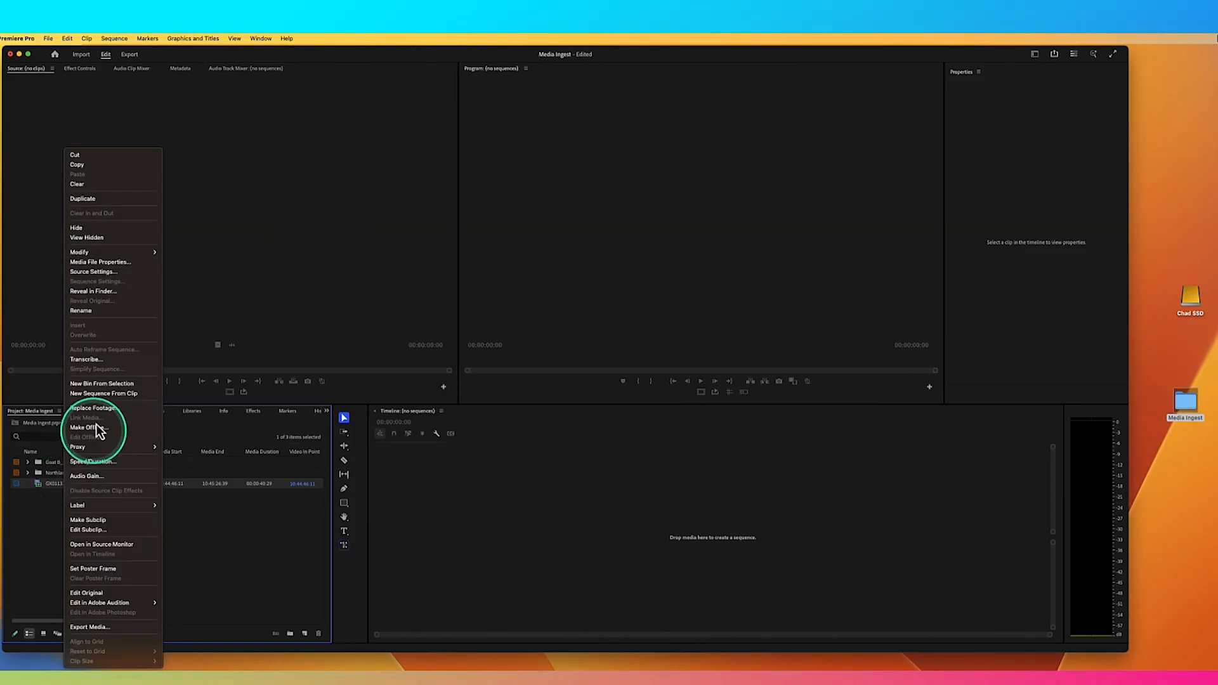
{"action": "left_click", "coordinate": [120, 297]}
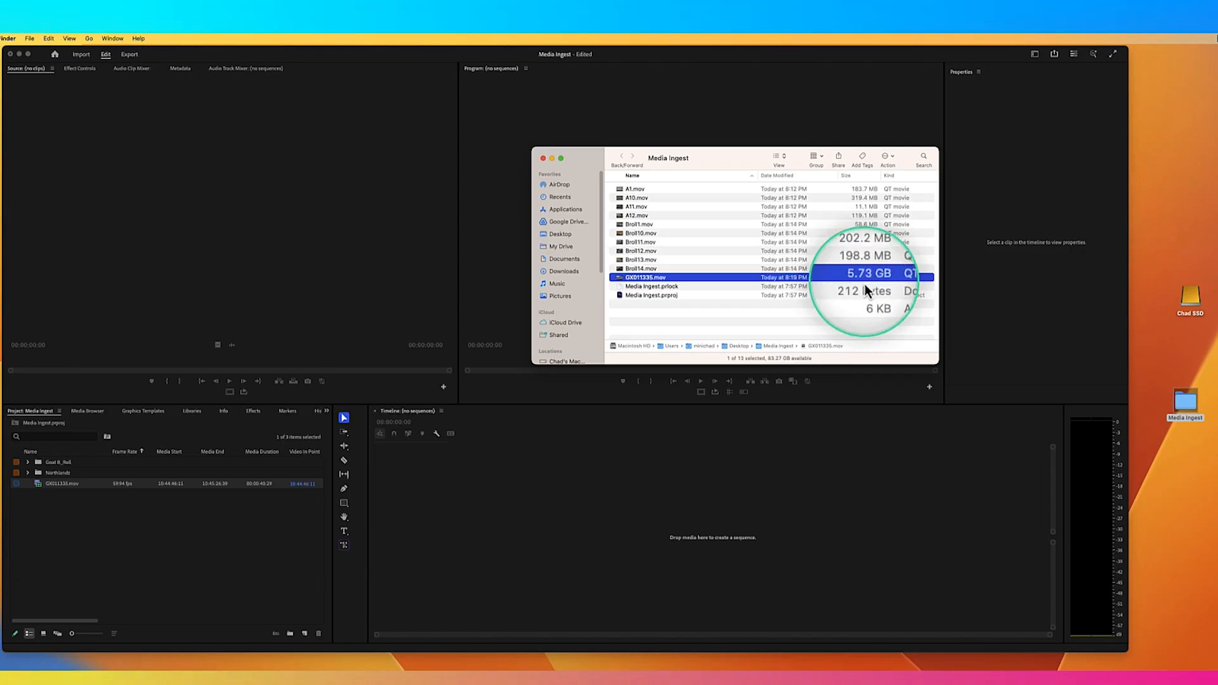
{"action": "left_click", "coordinate": [543, 158]}
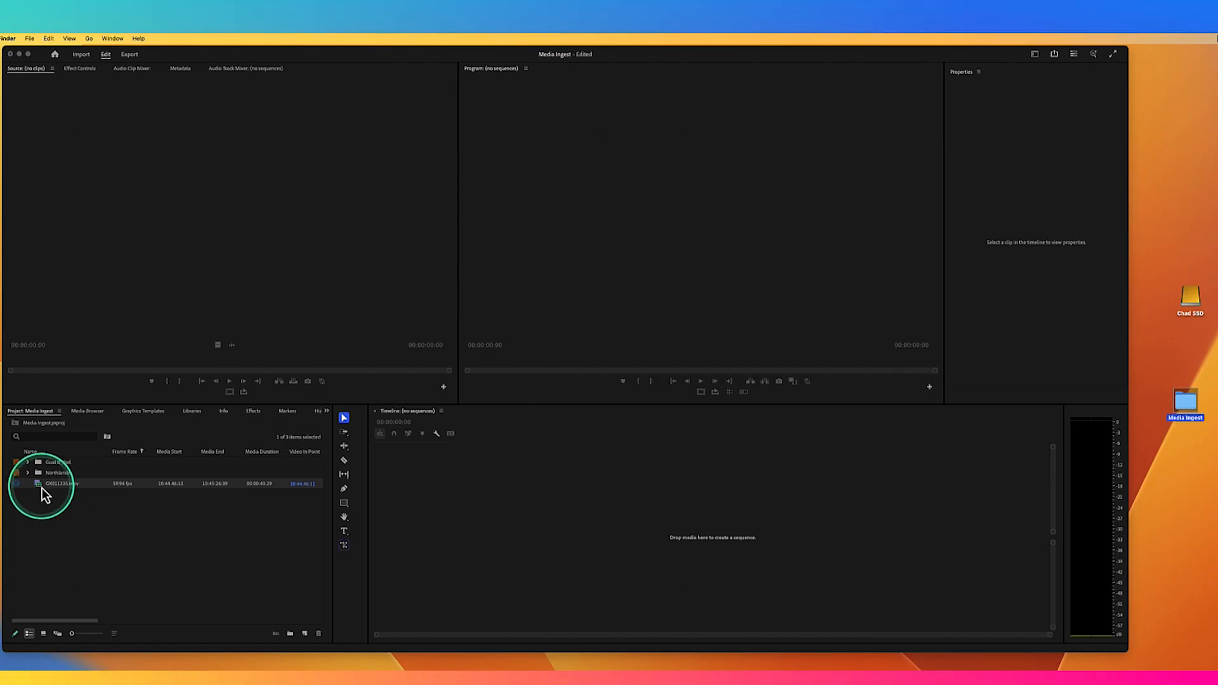
Load GX011335.mov in the Source Monitor, scrub it and play a short stretch of it
{"action": "double_click", "coordinate": [46, 485]}
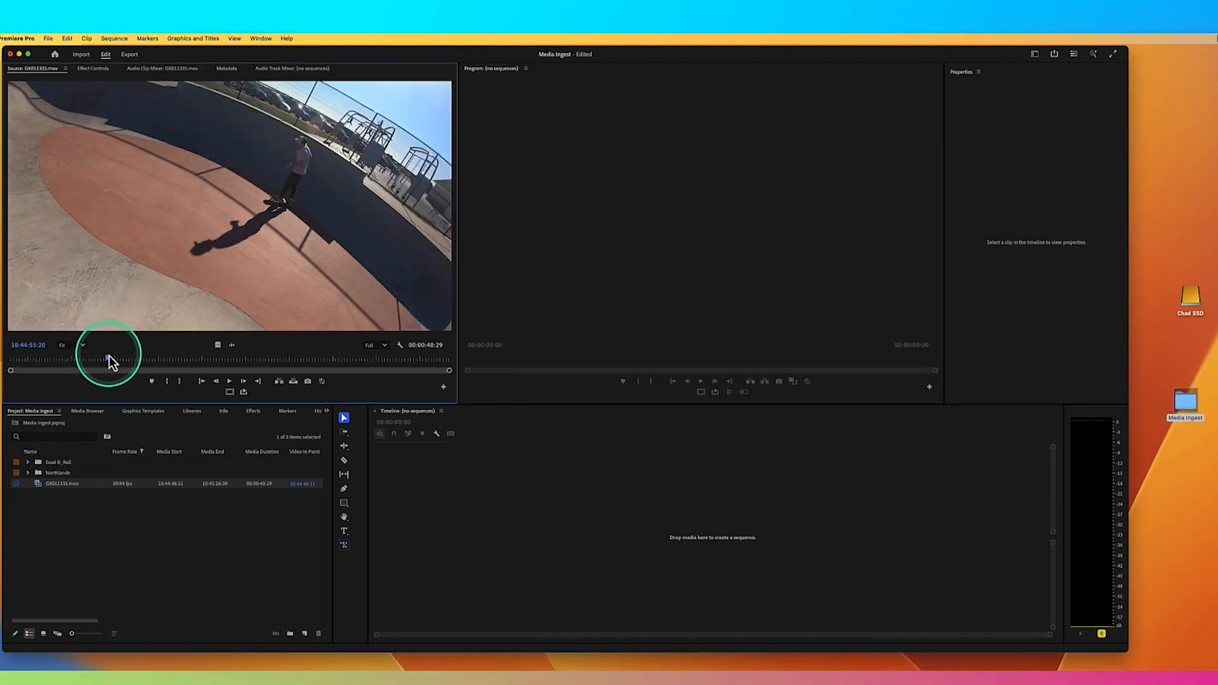
{"action": "mouse_move", "coordinate": [109, 356]}
{"action": "left_mouse_down"}
{"action": "mouse_move", "coordinate": [359, 355]}
{"action": "mouse_move", "coordinate": [87, 356]}
{"action": "mouse_move", "coordinate": [325, 352]}
{"action": "mouse_move", "coordinate": [99, 354]}
{"action": "left_mouse_up"}
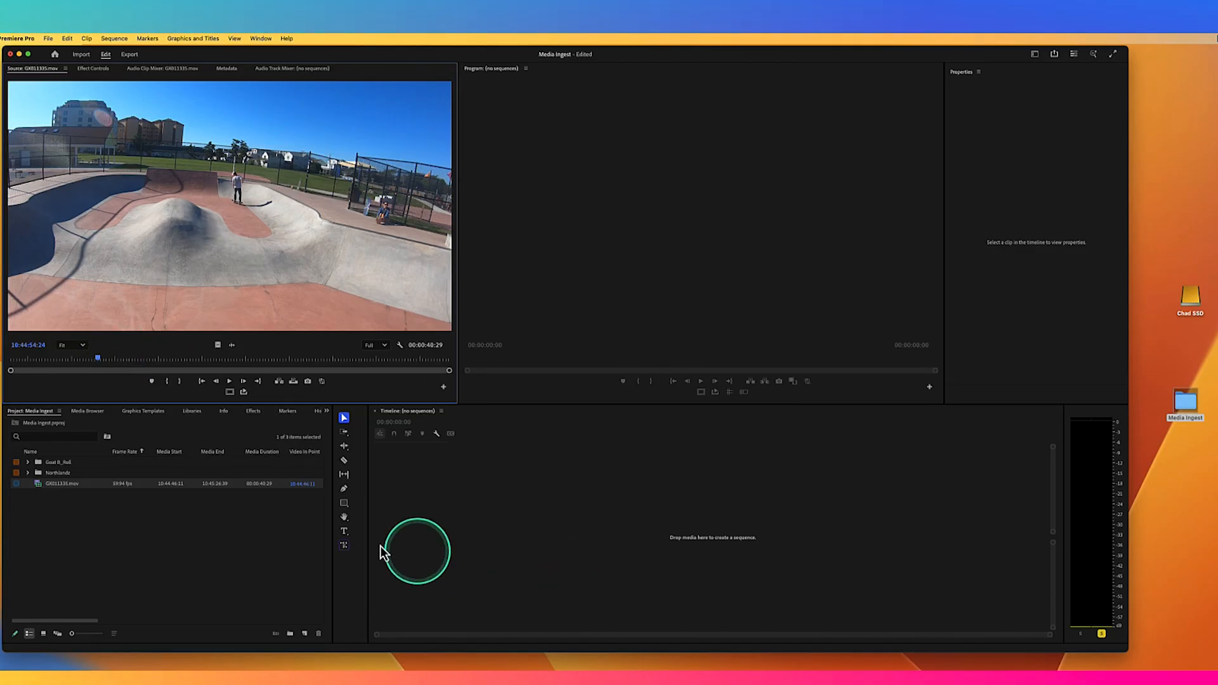
{"action": "left_click", "coordinate": [230, 383]}
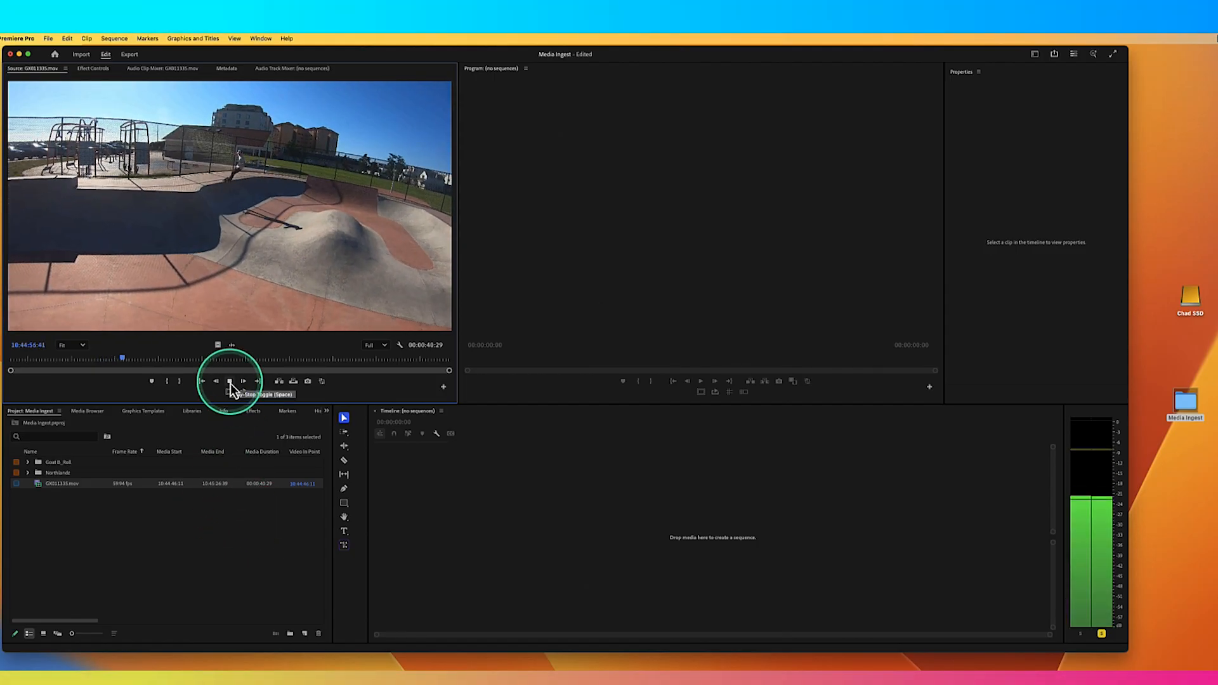
{"action": "left_click", "coordinate": [230, 383]}
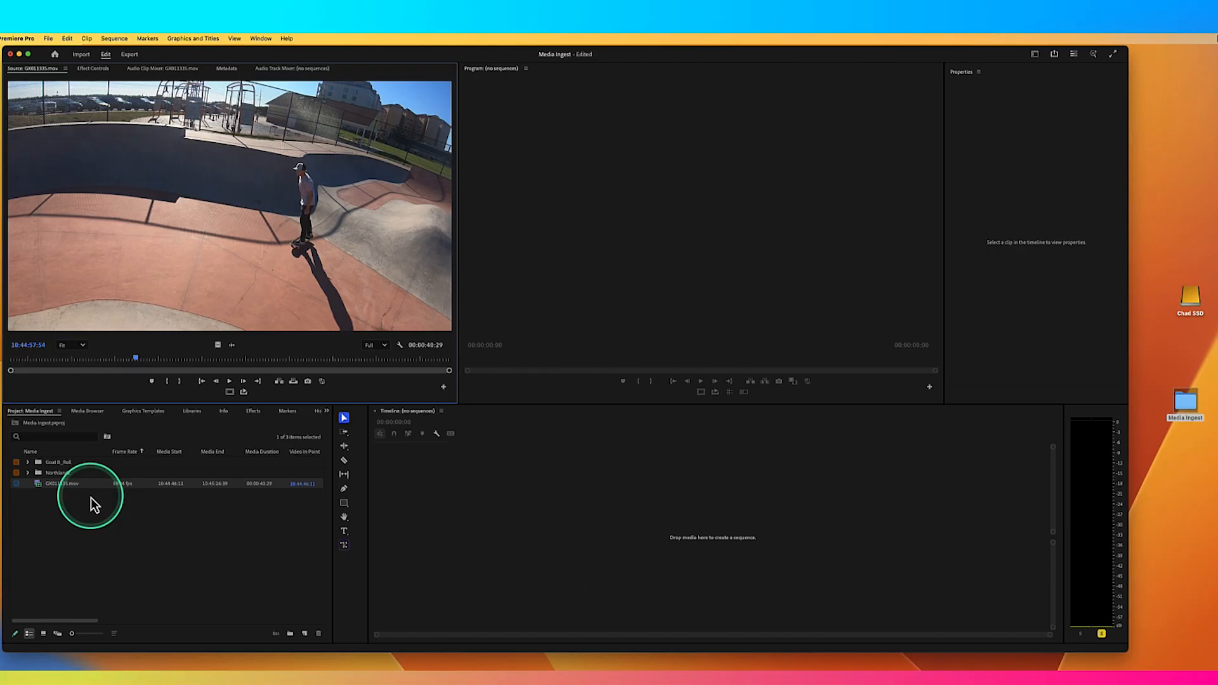
Show the HiResSkate folder in the Media Browser and switch to Media Encoder
{"action": "left_click", "coordinate": [86, 412]}
{"action": "left_click", "coordinate": [185, 477]}
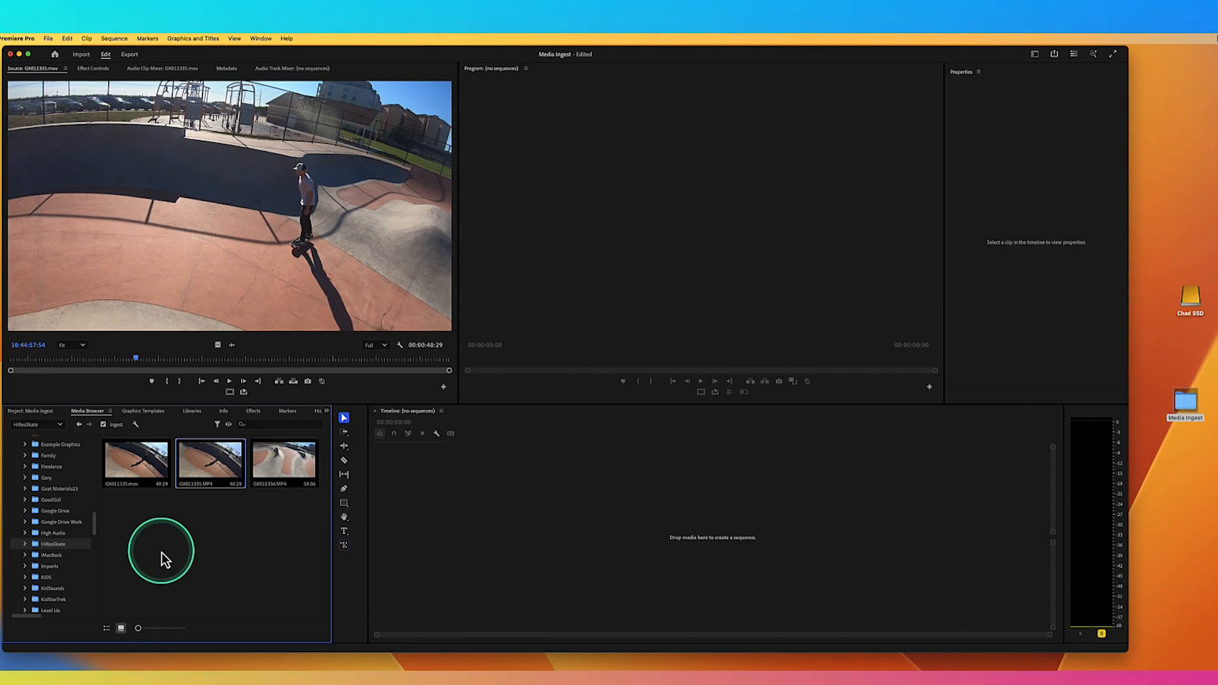
{"action": "mouse_move", "coordinate": [691, 654]}
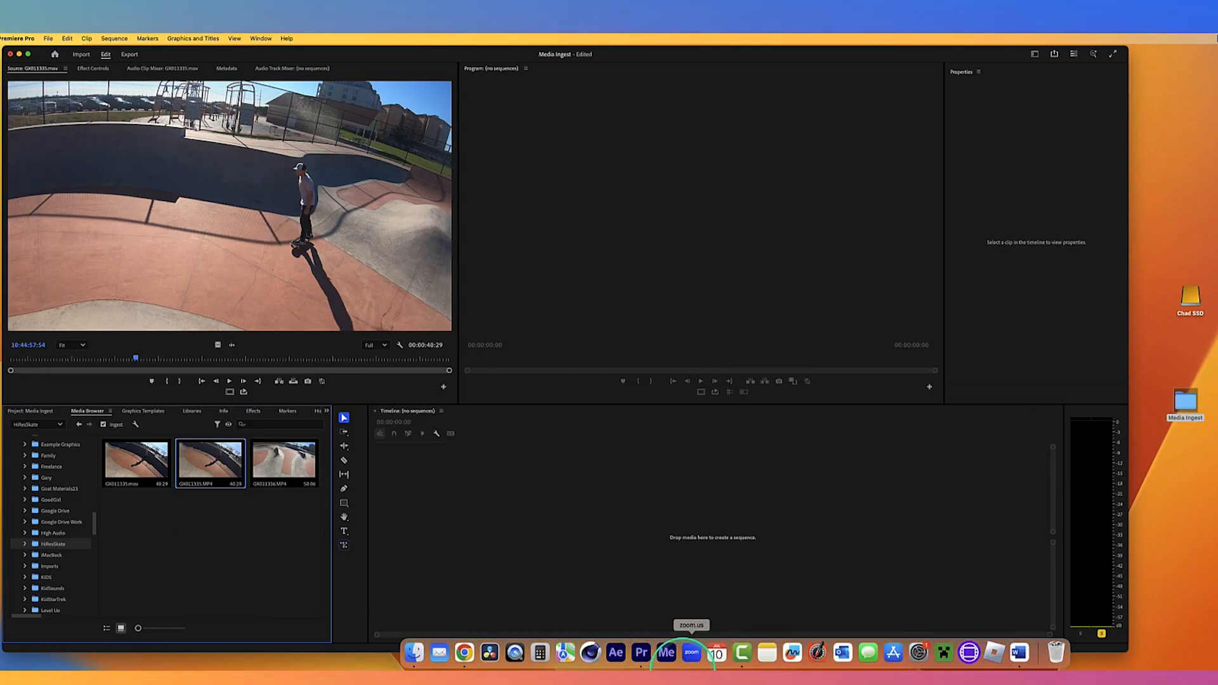
{"action": "left_click", "coordinate": [667, 654]}
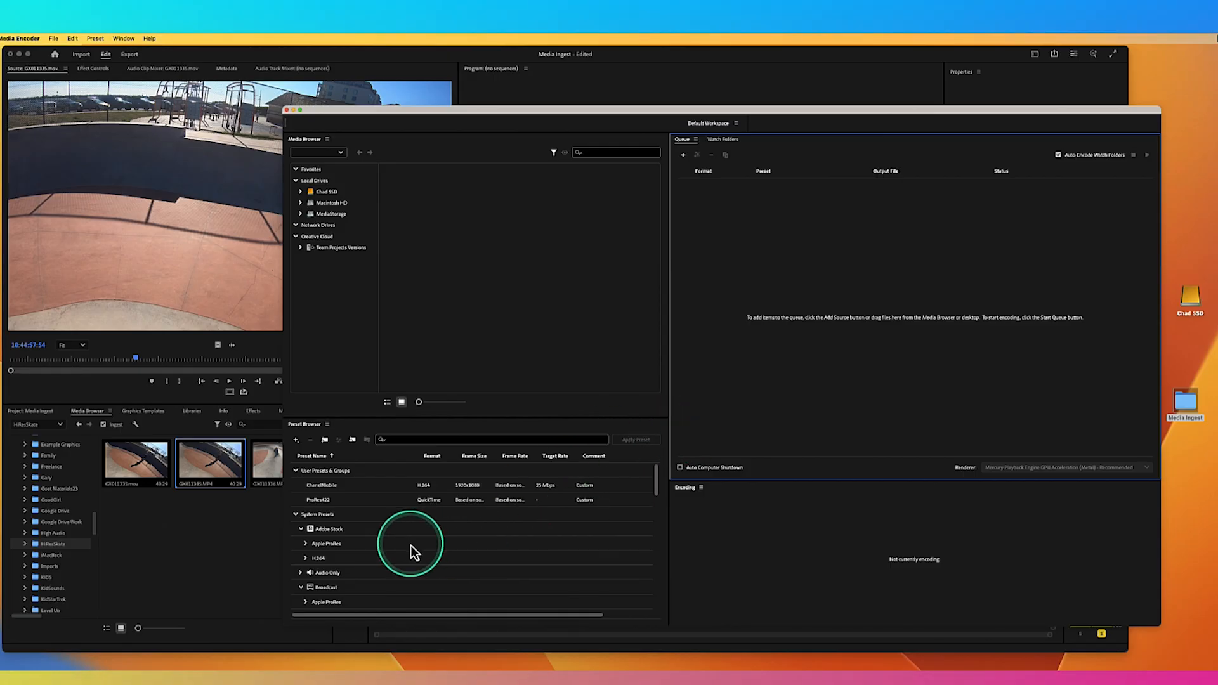
Look through Media Encoder's user and system presets, including the Social Media group under Web Video
{"action": "scroll", "coordinate": [383, 532], "scroll_direction": "down", "scroll_amount": 1}
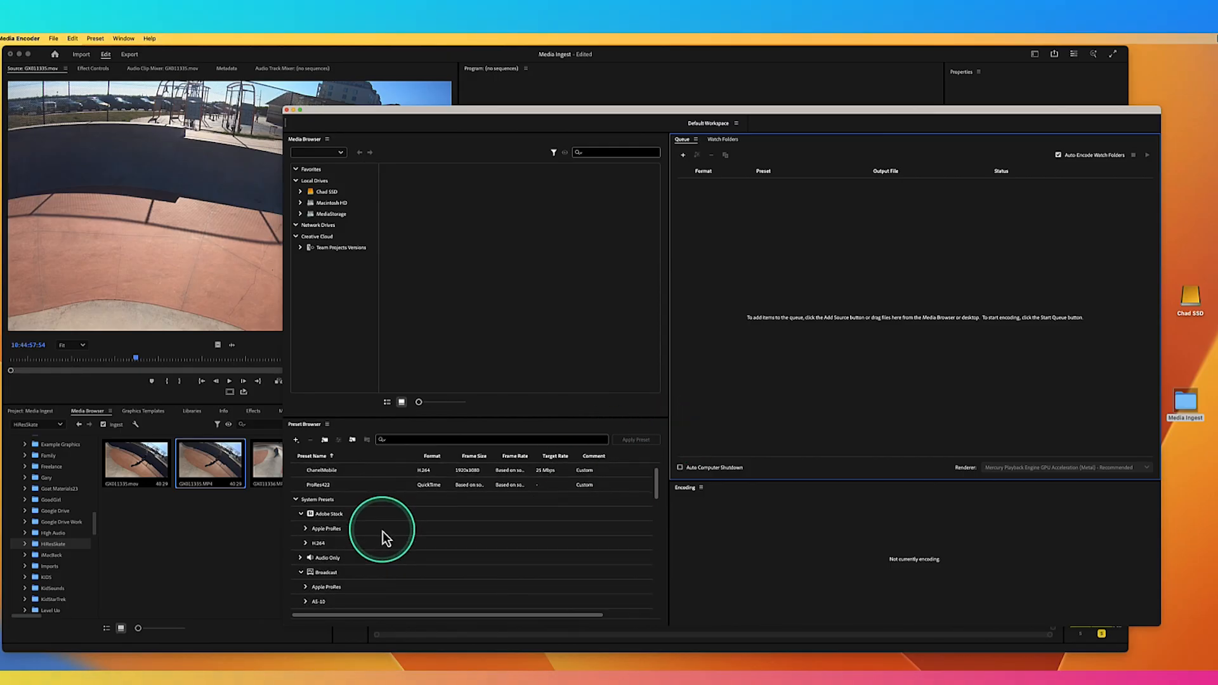
{"action": "scroll", "coordinate": [382, 536], "scroll_direction": "down", "scroll_amount": 10}
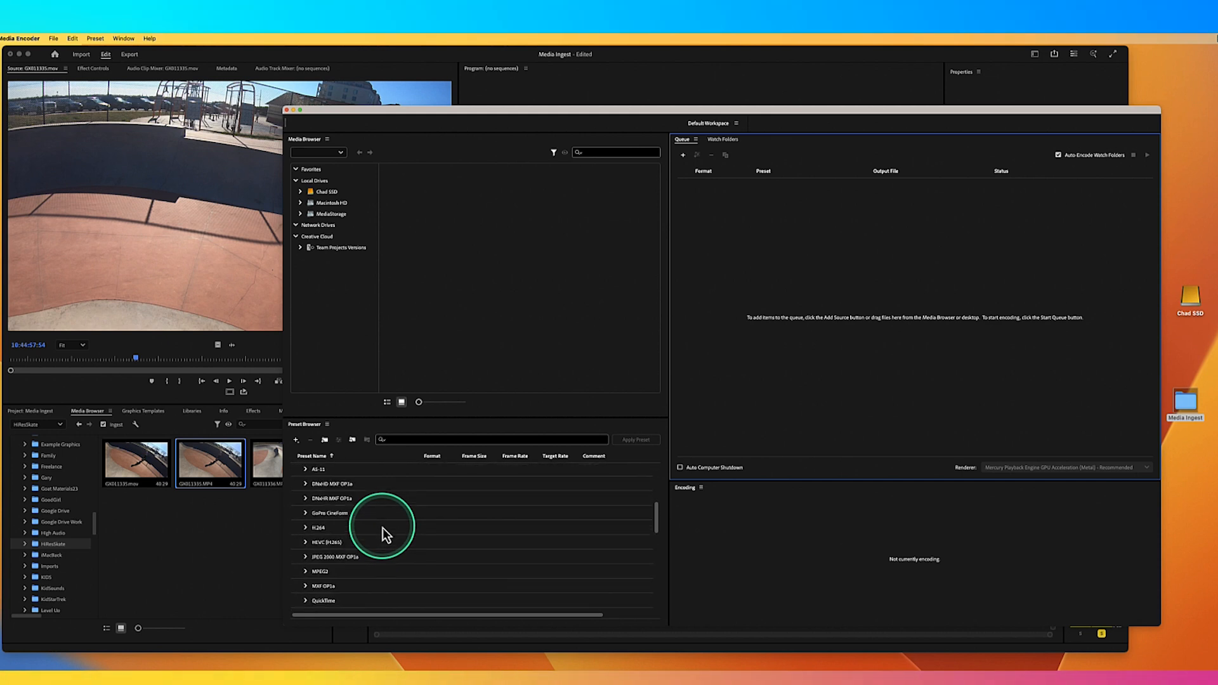
{"action": "scroll", "coordinate": [382, 531], "scroll_direction": "down", "scroll_amount": 12}
{"action": "scroll", "coordinate": [382, 528], "scroll_direction": "down", "scroll_amount": 7}
{"action": "scroll", "coordinate": [359, 546], "scroll_direction": "down", "scroll_amount": 3}
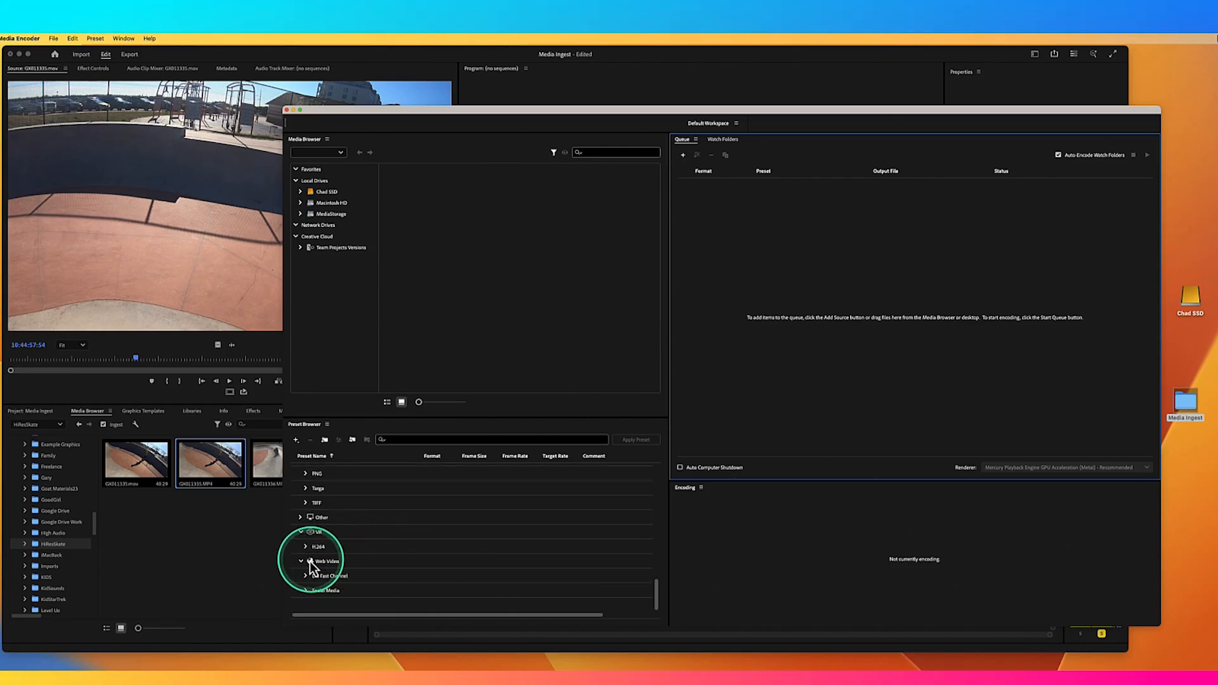
{"action": "left_click", "coordinate": [306, 591]}
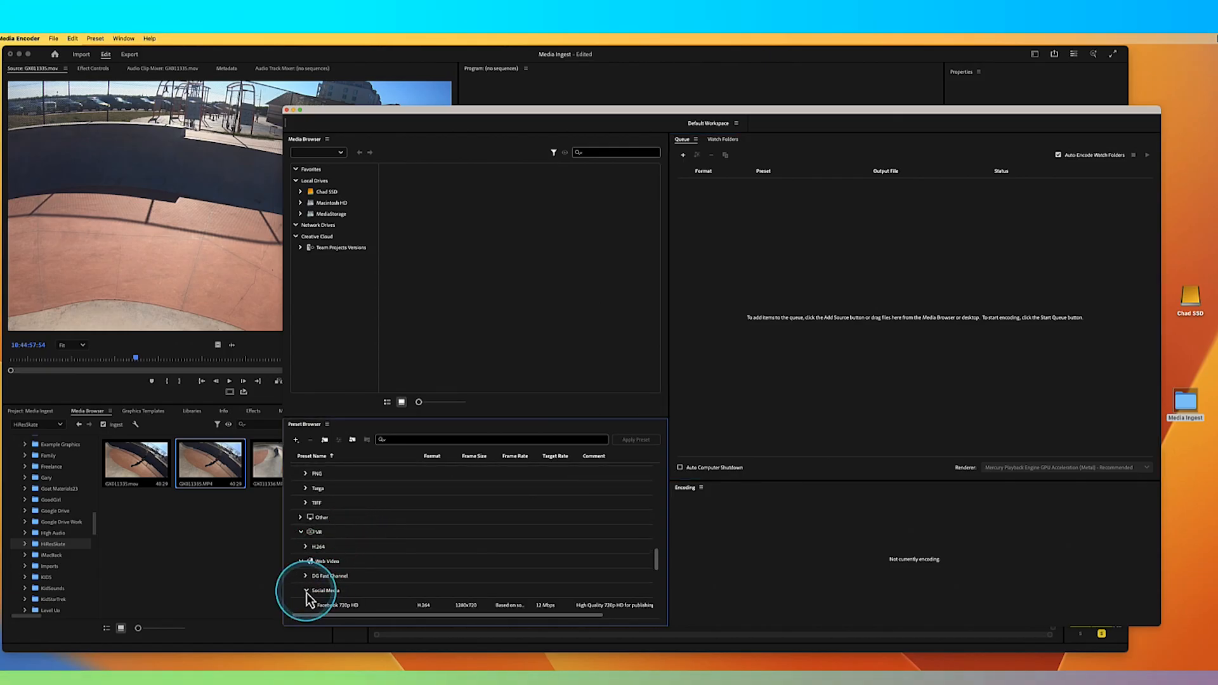
{"action": "scroll", "coordinate": [366, 580], "scroll_direction": "down", "scroll_amount": 2}
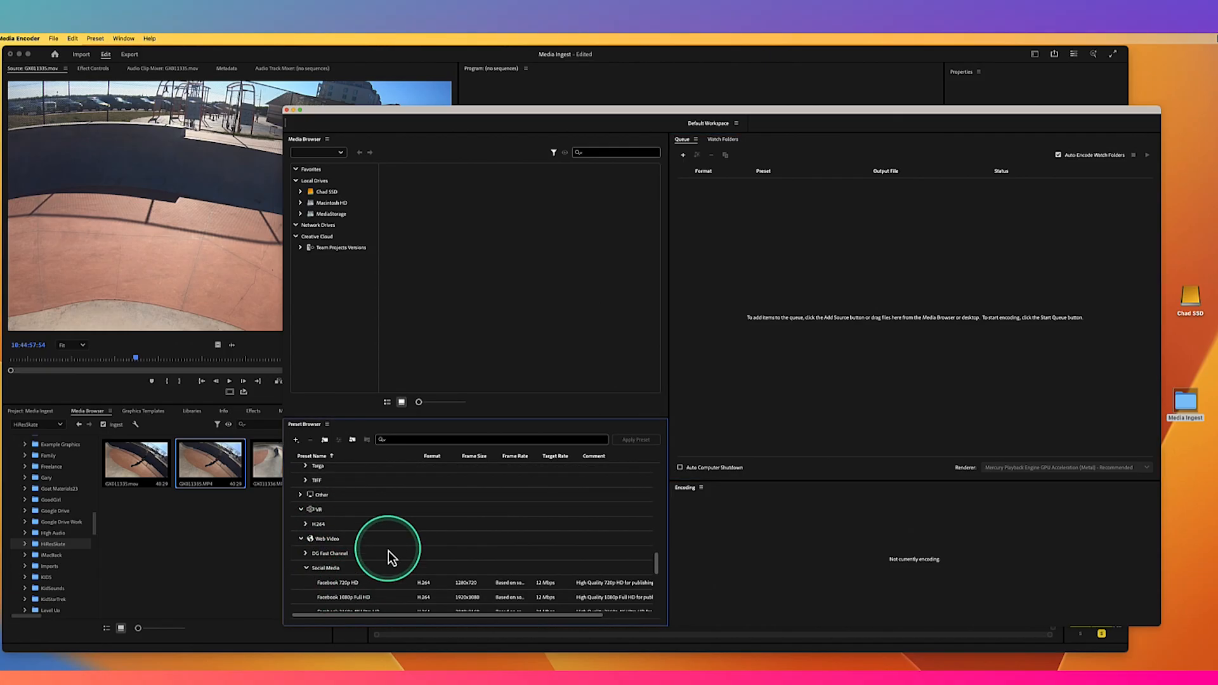
{"action": "scroll", "coordinate": [357, 524], "scroll_direction": "up", "scroll_amount": 5}
{"action": "scroll", "coordinate": [382, 518], "scroll_direction": "up", "scroll_amount": 10}
{"action": "scroll", "coordinate": [383, 511], "scroll_direction": "up", "scroll_amount": 3}
{"action": "scroll", "coordinate": [384, 504], "scroll_direction": "up", "scroll_amount": 3}
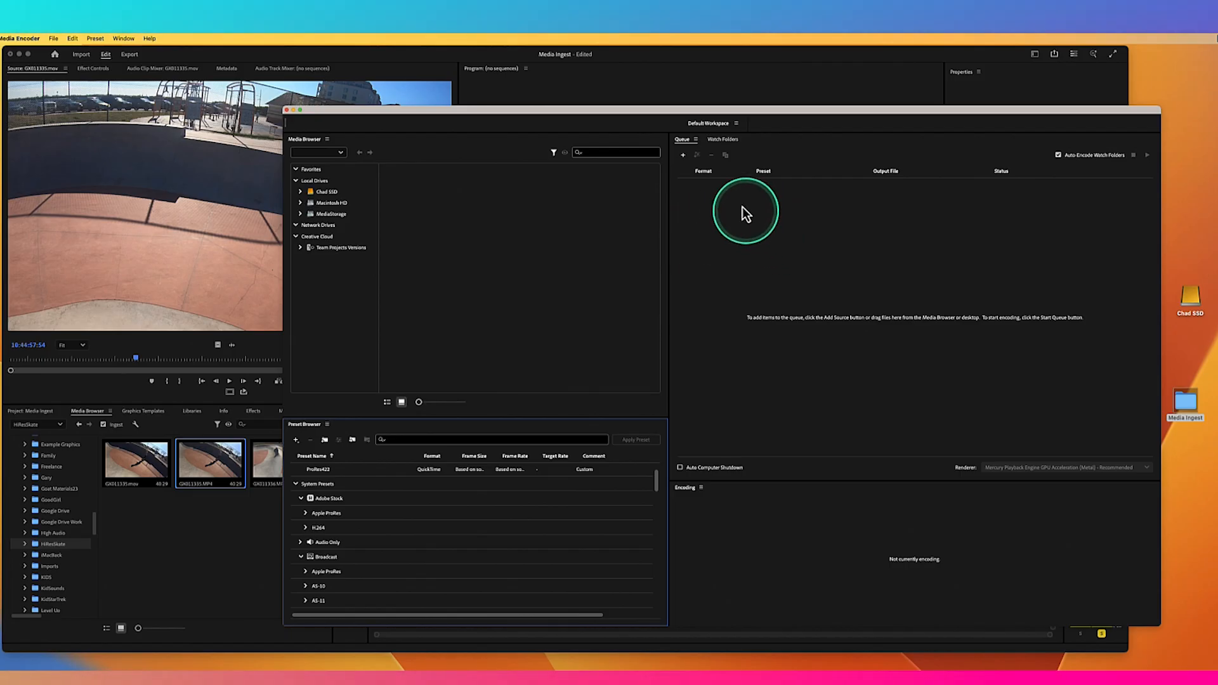
Remove both existing watch folders from Media Encoder
{"action": "left_click", "coordinate": [727, 145]}
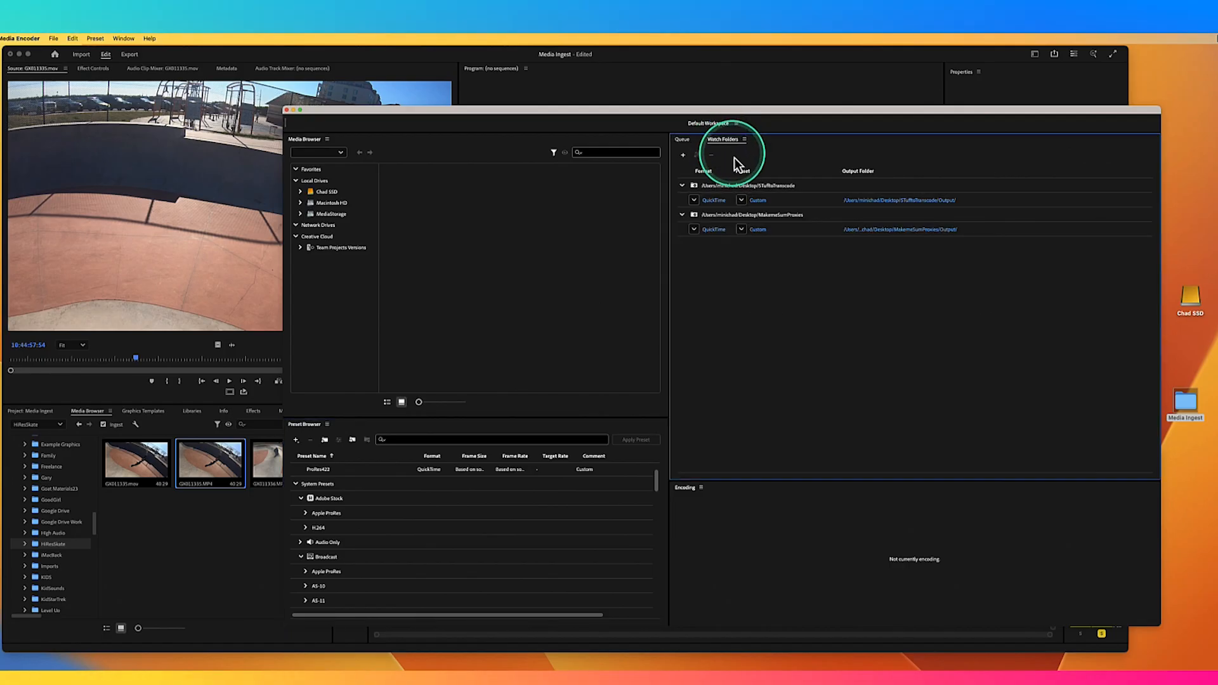
{"action": "left_click", "coordinate": [751, 186]}
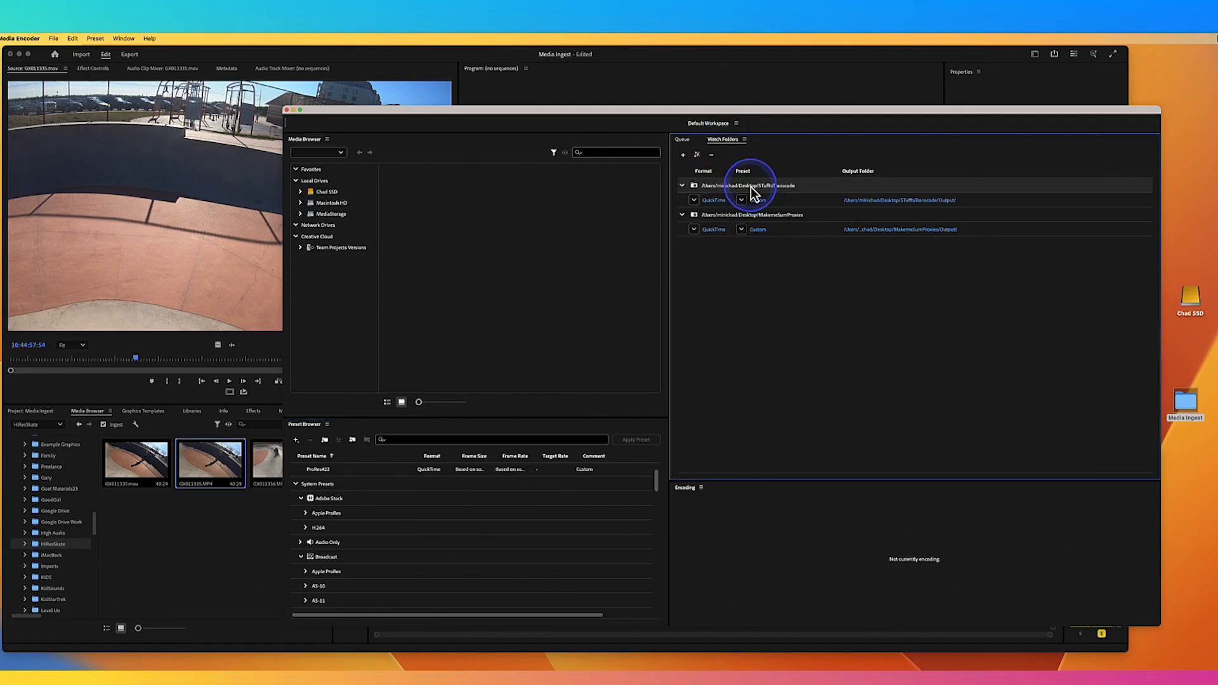
{"action": "left_click", "coordinate": [757, 221], "text": "shift"}
{"action": "key", "text": "Delete"}
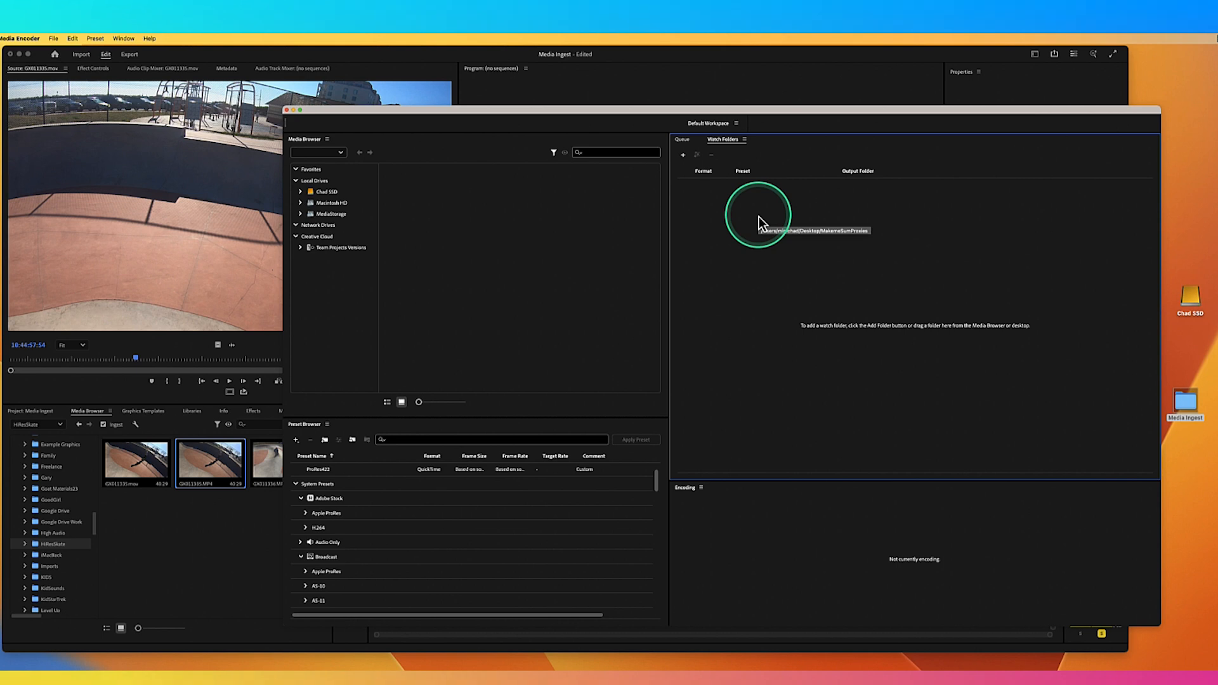
Create a ChangeMyStuff folder on the Desktop, add it as a watch folder and place its desktop icon above the Chad SSD drive
{"action": "left_click", "coordinate": [684, 160]}
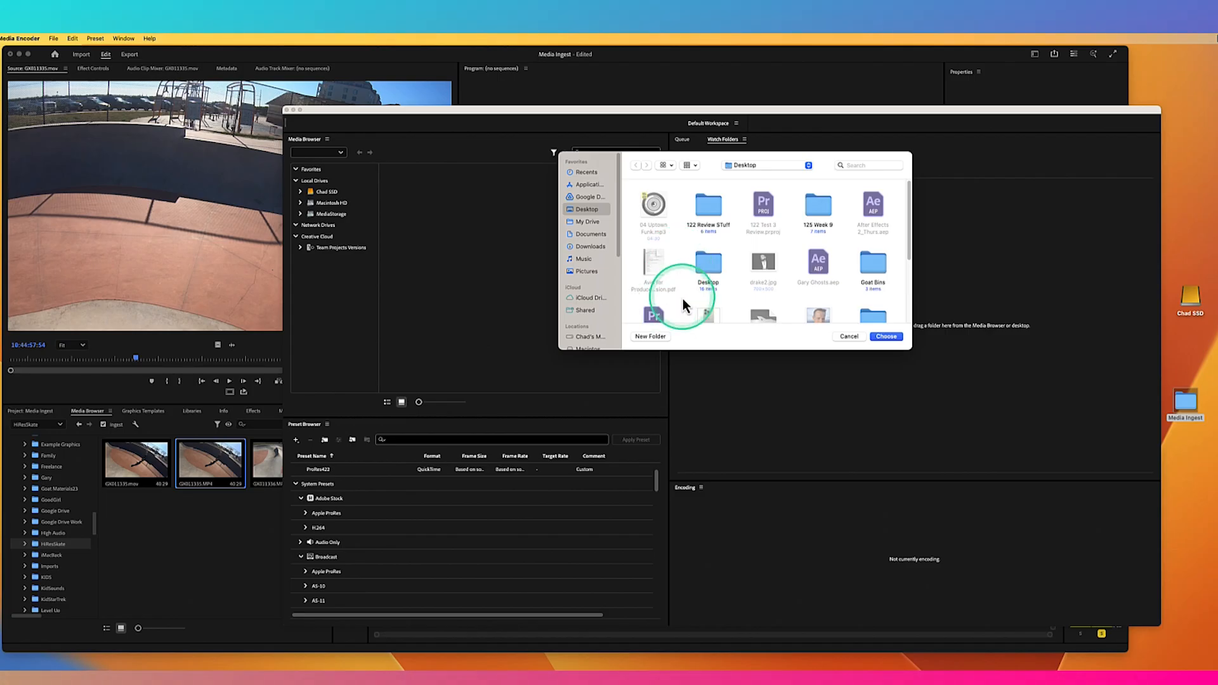
{"action": "left_click", "coordinate": [651, 337]}
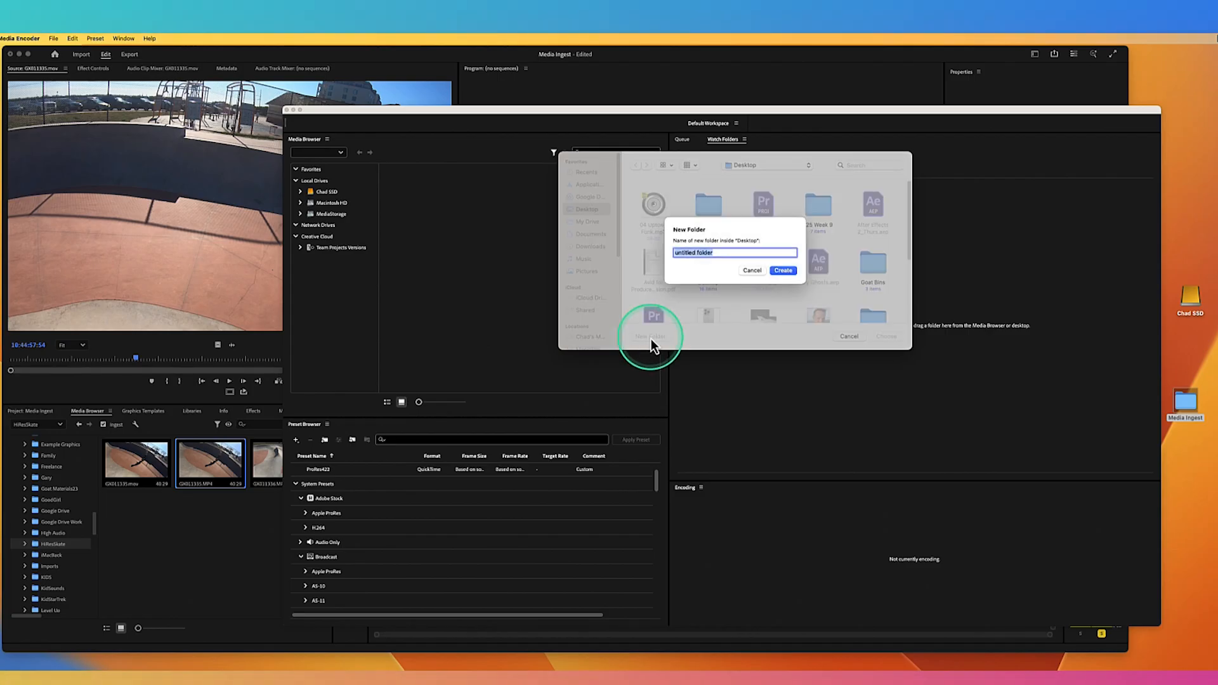
{"action": "type", "text": "Change"}
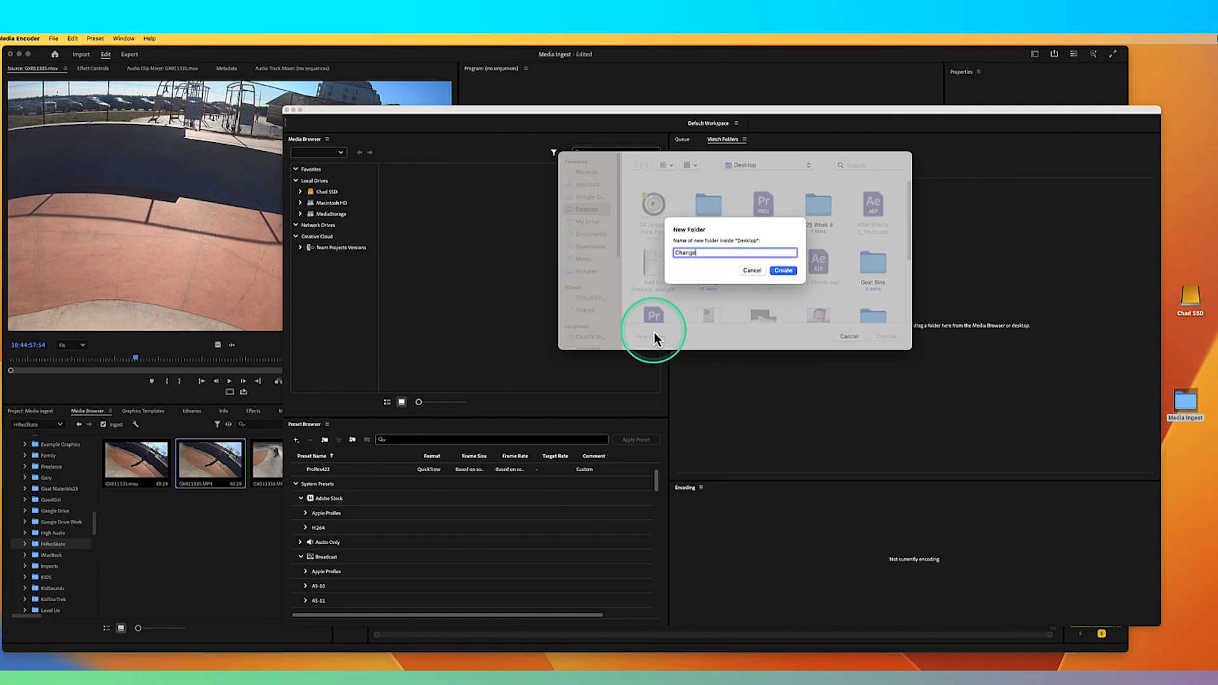
{"action": "type", "text": "MyStuff"}
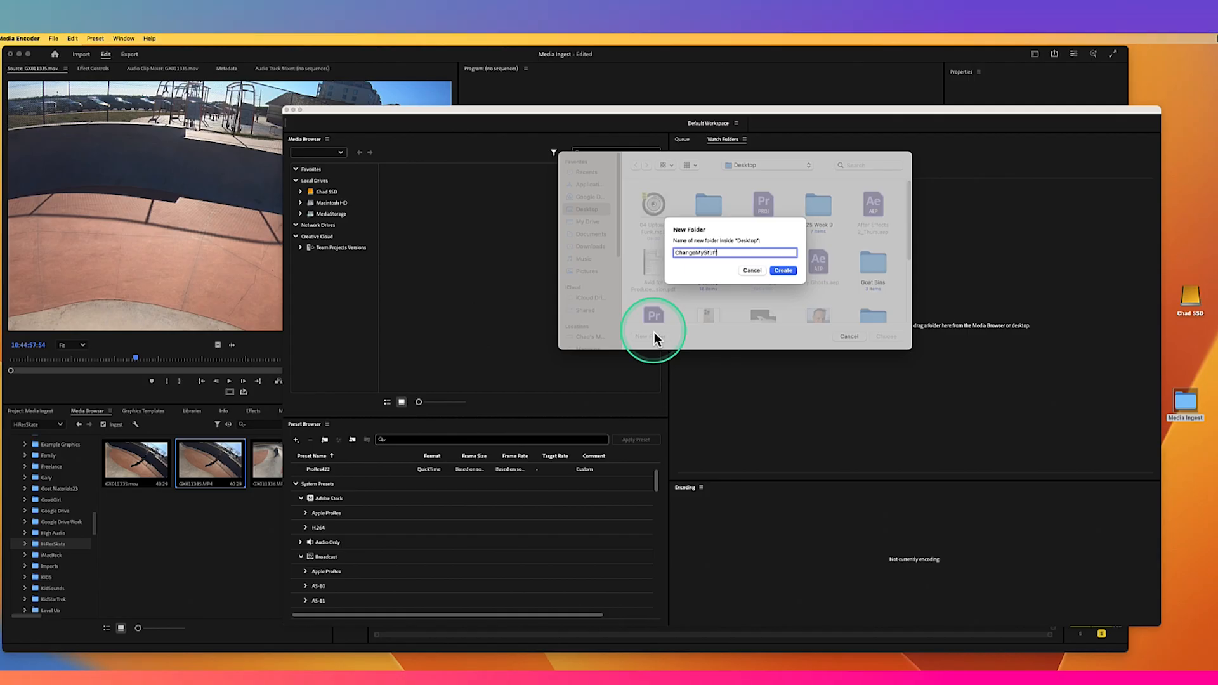
{"action": "key", "text": "Return"}
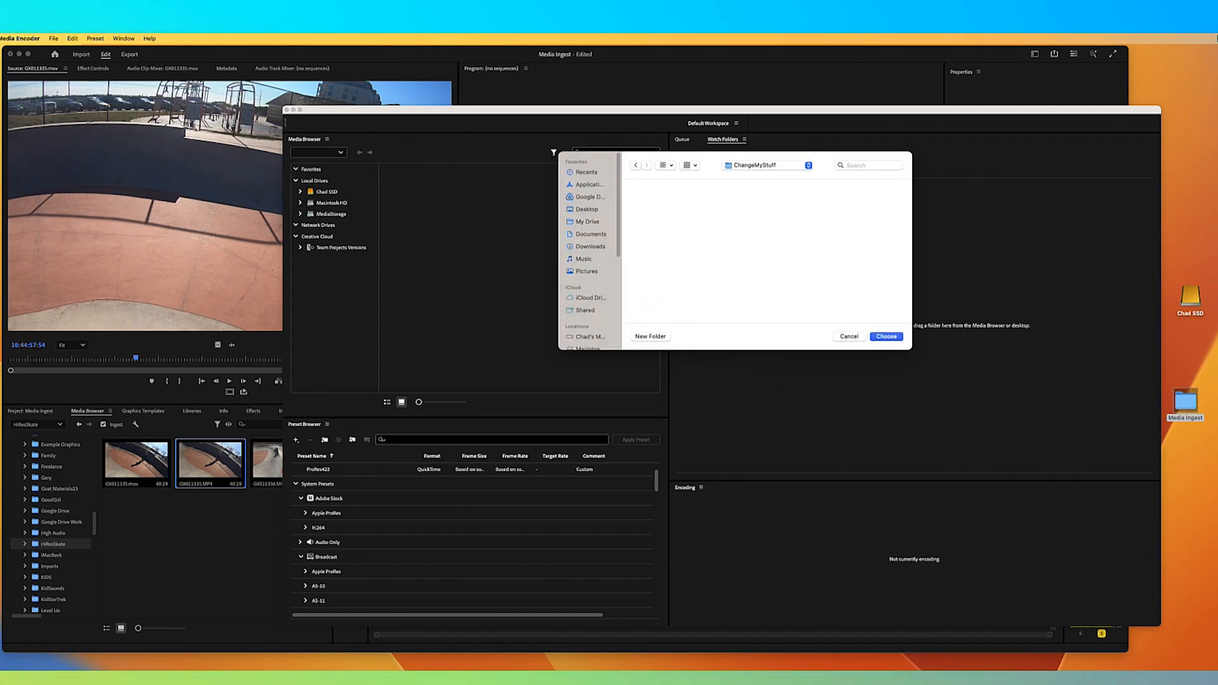
{"action": "left_click_drag", "start_coordinate": [1215, 375], "coordinate": [1203, 227]}
{"action": "left_click", "coordinate": [1062, 265]}
{"action": "left_click", "coordinate": [886, 338]}
{"action": "left_click", "coordinate": [1200, 229]}
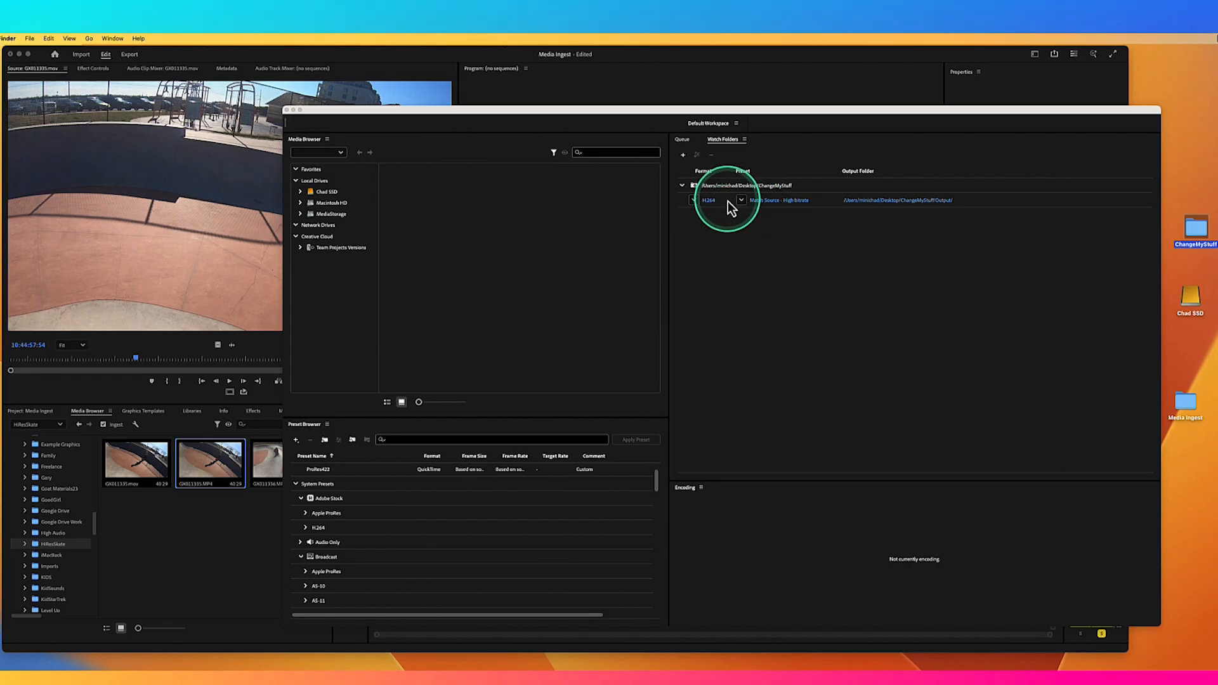
Set the ChangeMyStuff watch folder's output format to QuickTime
{"action": "left_click", "coordinate": [695, 203]}
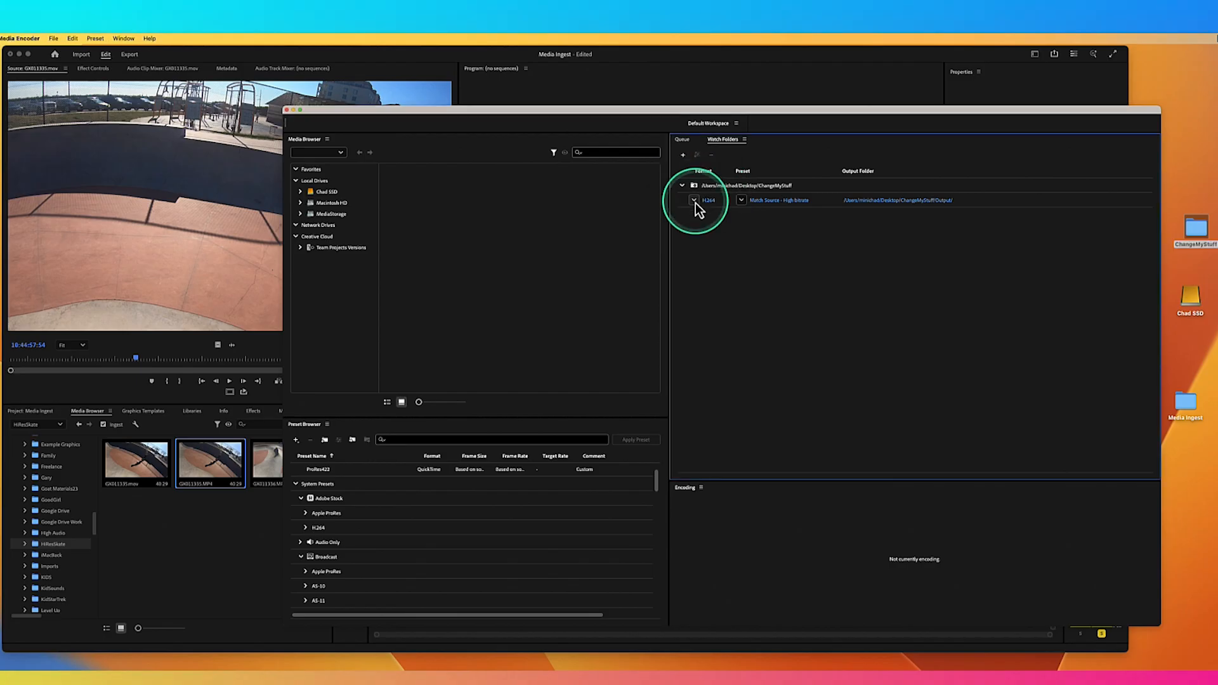
{"action": "left_click", "coordinate": [695, 201]}
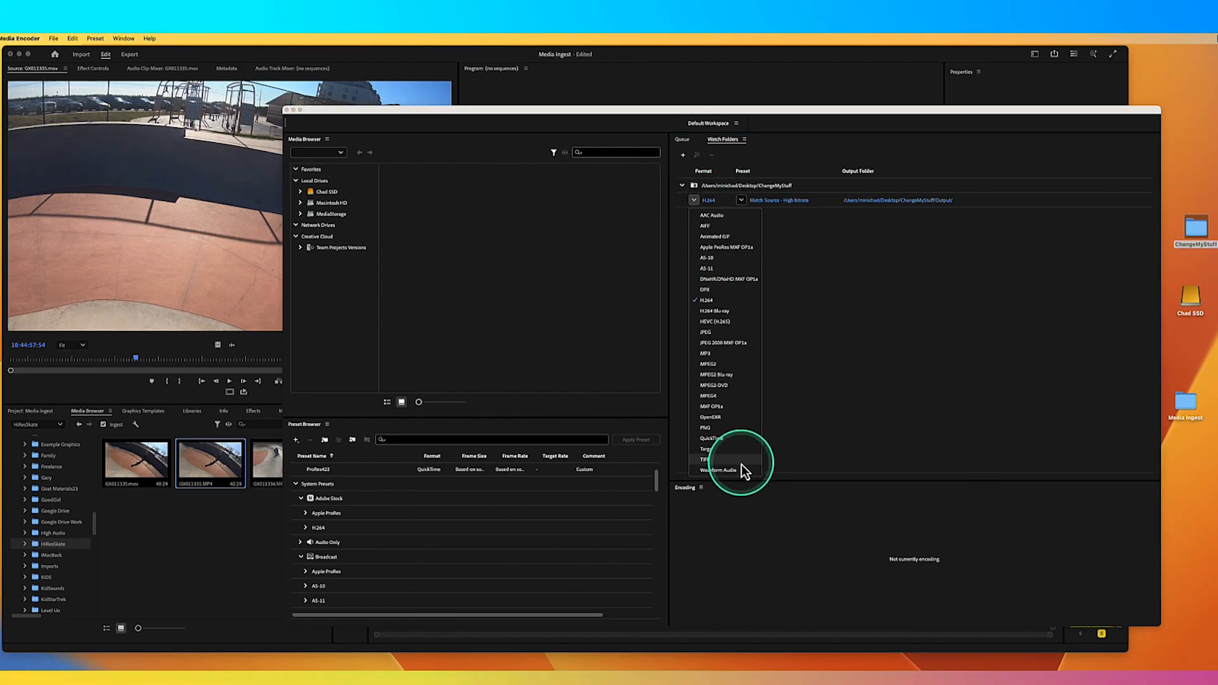
{"action": "left_click", "coordinate": [735, 438]}
Customize the watch folder's preset with the Apple ProRes 422 codec and Match Source video settings, and check the audio settings
{"action": "left_click", "coordinate": [781, 202]}
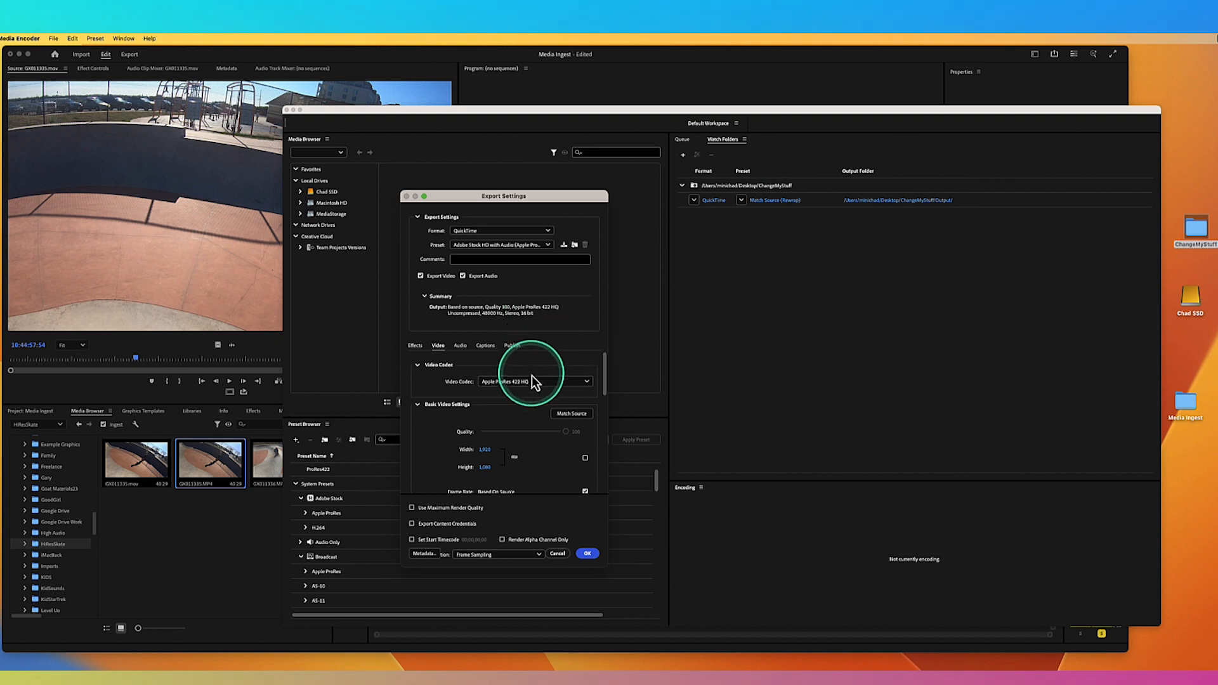
{"action": "left_click", "coordinate": [526, 384]}
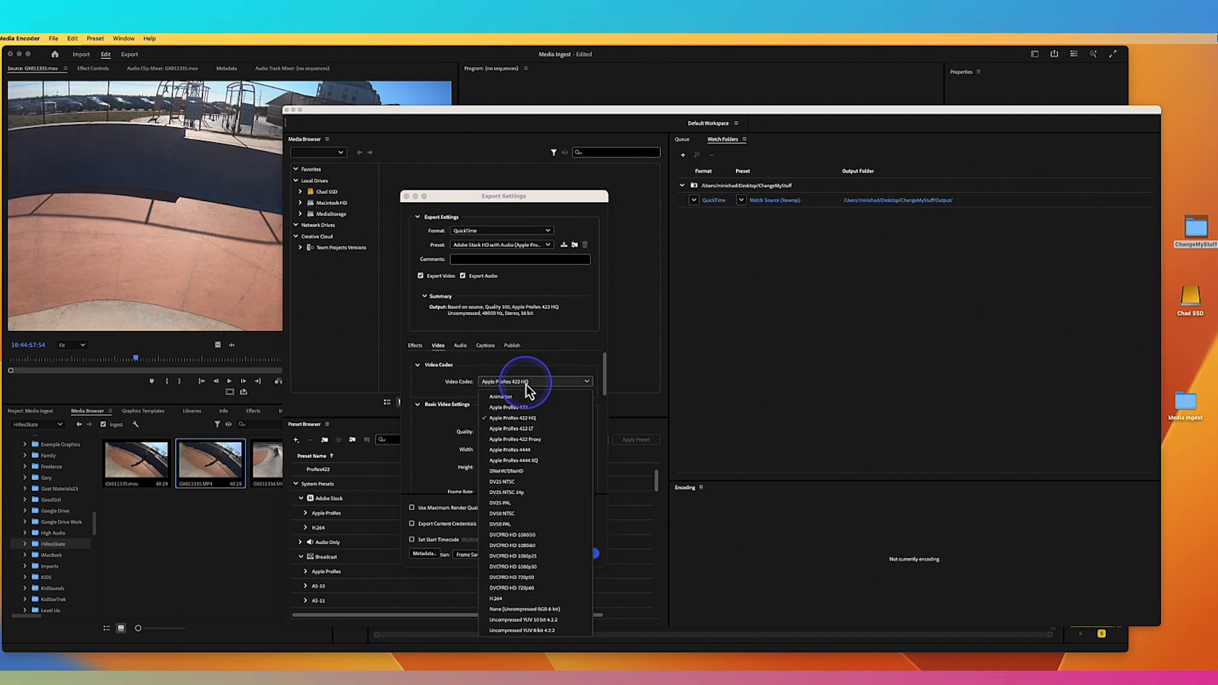
{"action": "left_click", "coordinate": [527, 407]}
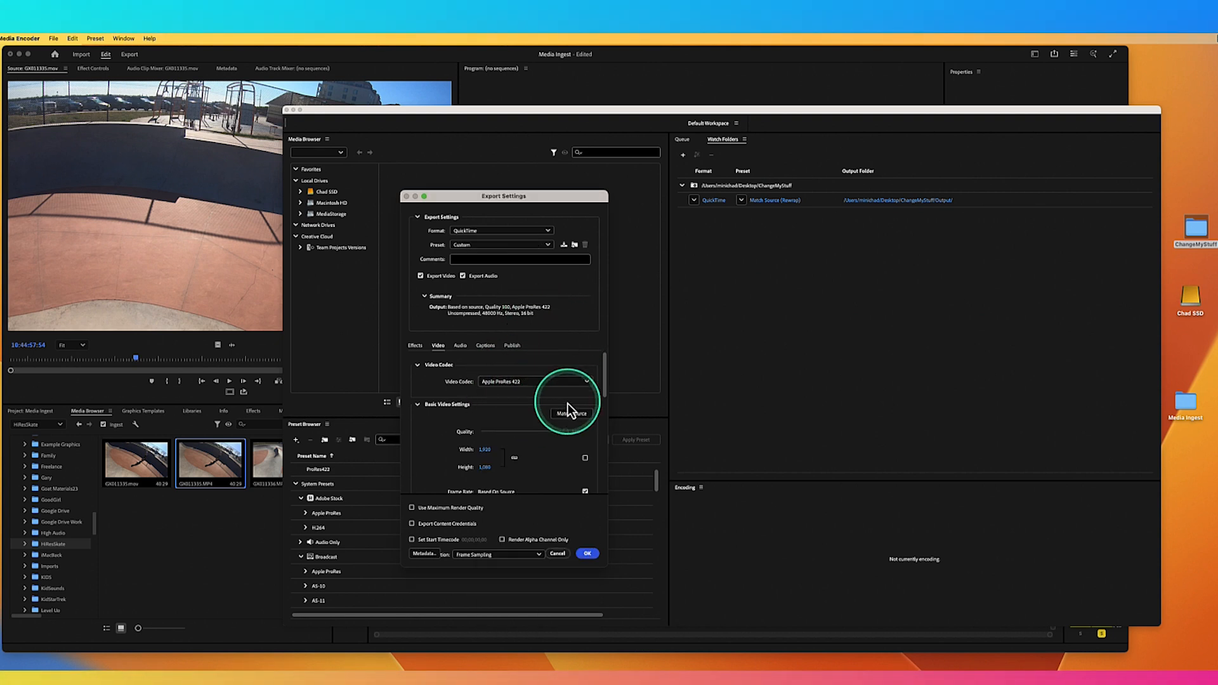
{"action": "left_click", "coordinate": [570, 416]}
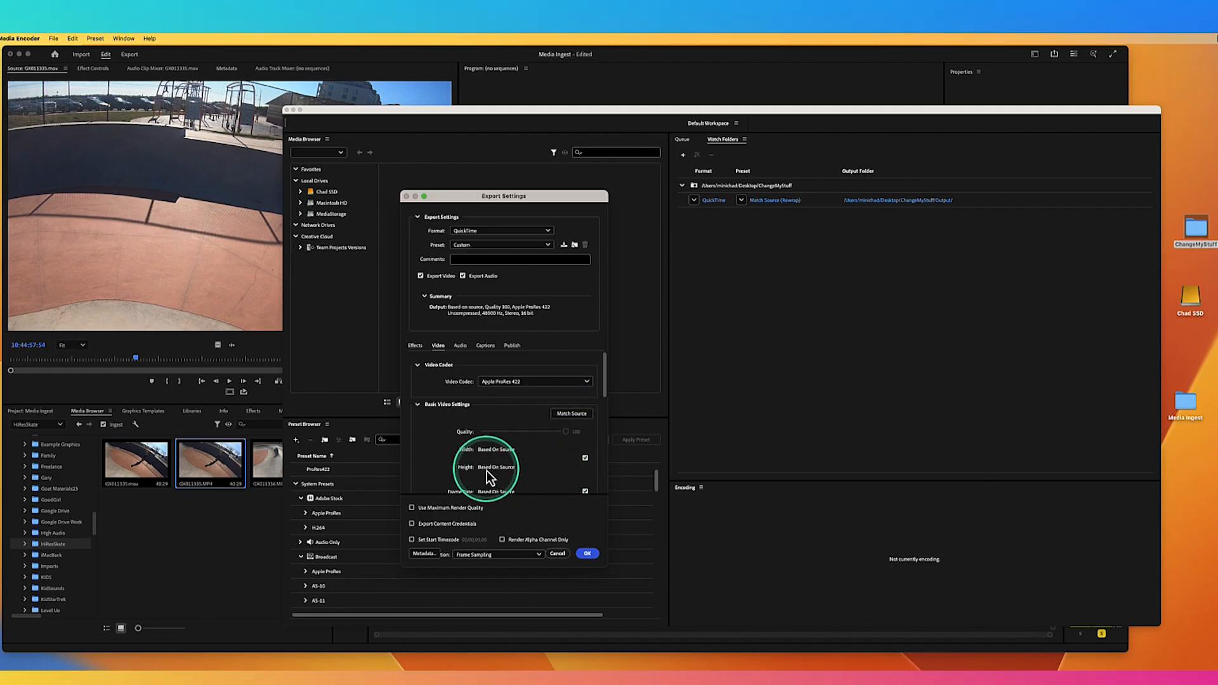
{"action": "left_click_drag", "start_coordinate": [605, 385], "coordinate": [588, 486]}
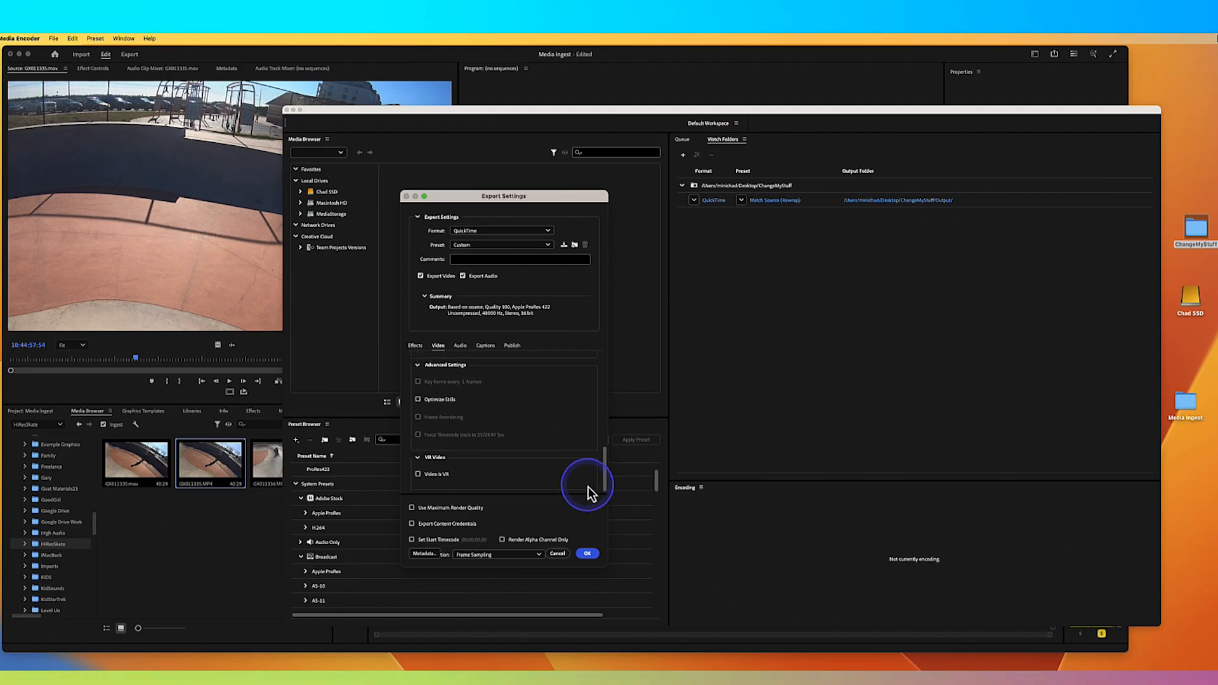
{"action": "left_click", "coordinate": [463, 349]}
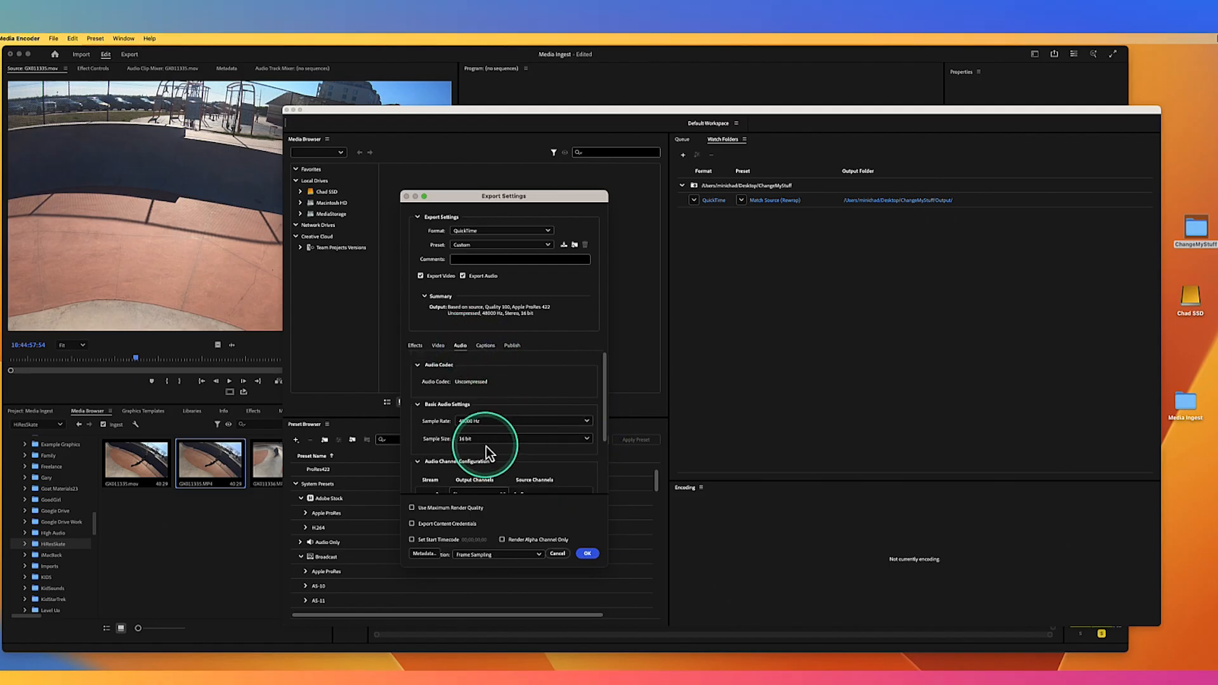
{"action": "left_click", "coordinate": [588, 552]}
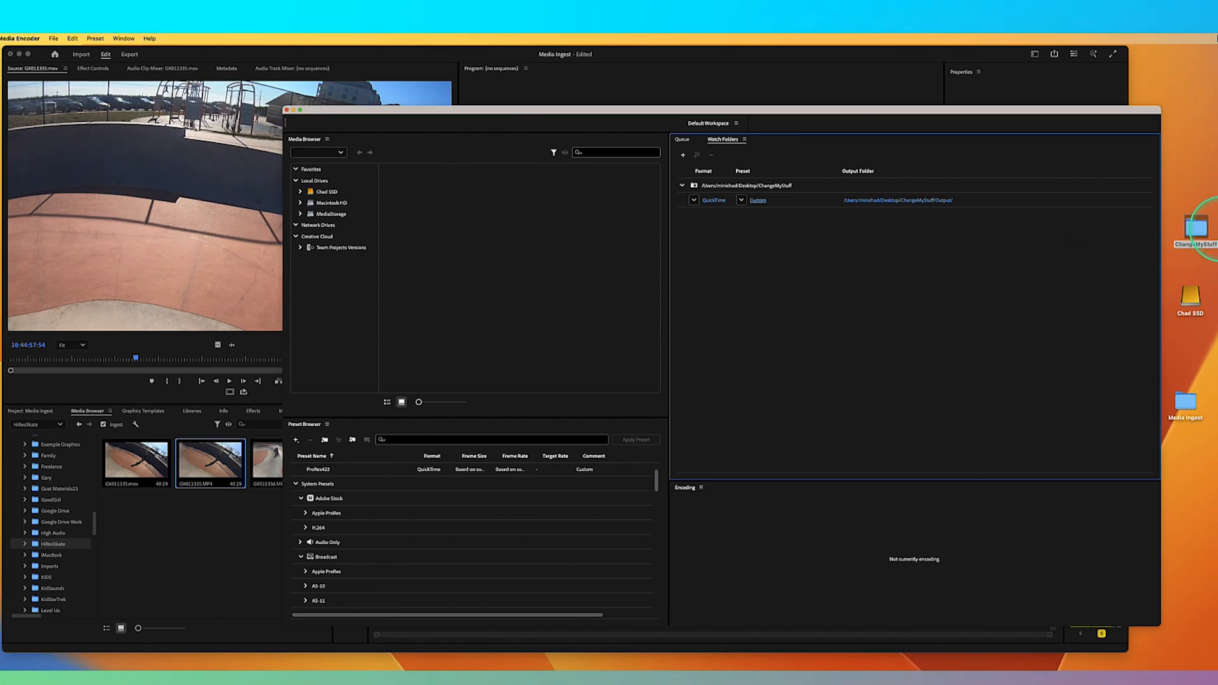
Browse Chad SSD to Adobe Media Files > GoatMedia > BRoll and select the clips A5.mp4 and A6.mp4
{"action": "double_click", "coordinate": [1194, 307]}
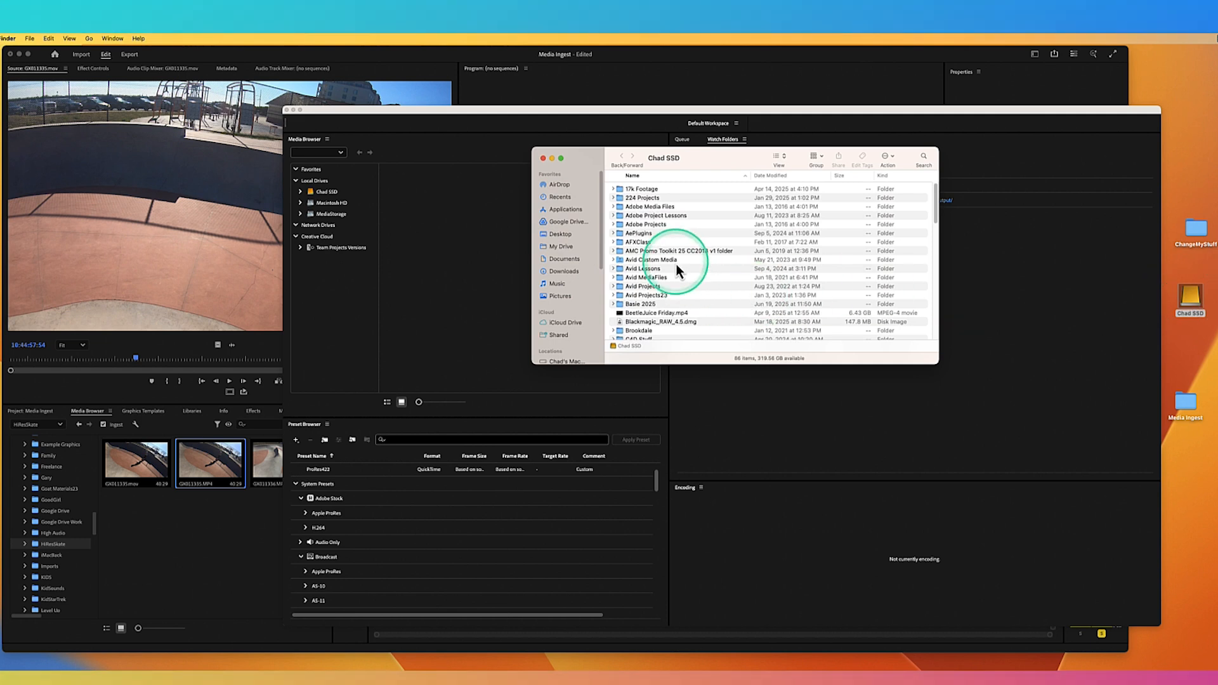
{"action": "left_click", "coordinate": [649, 208]}
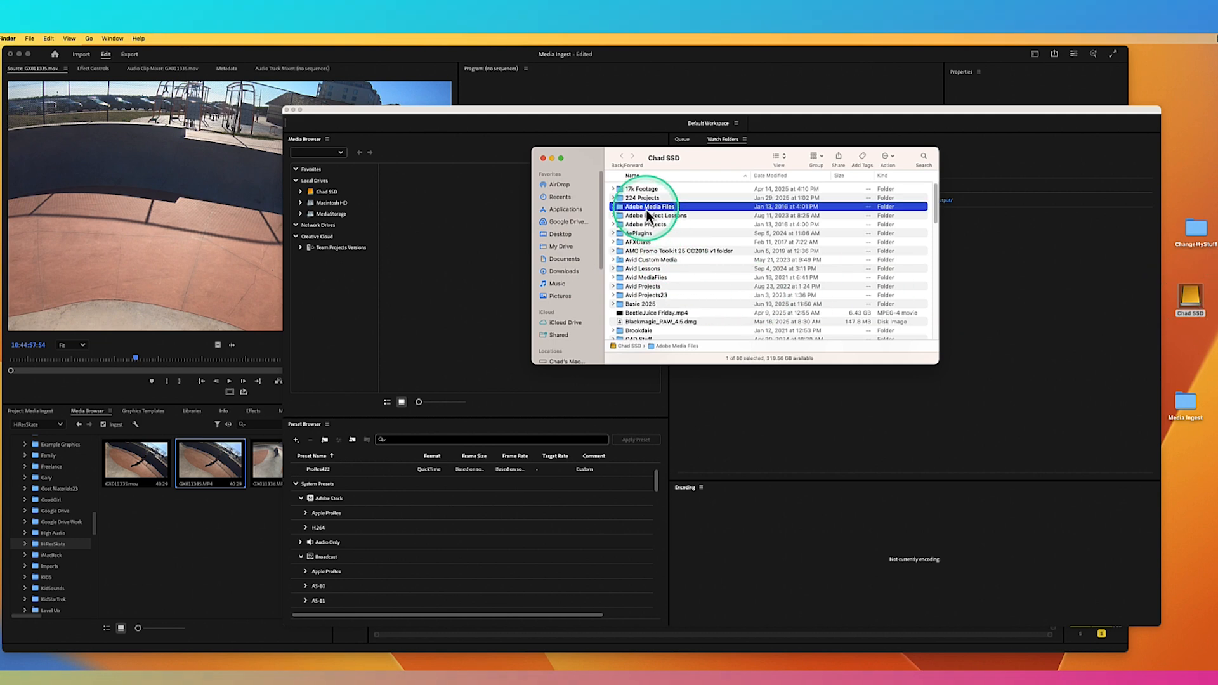
{"action": "double_click", "coordinate": [647, 209]}
{"action": "scroll", "coordinate": [710, 314], "scroll_direction": "down", "scroll_amount": 2}
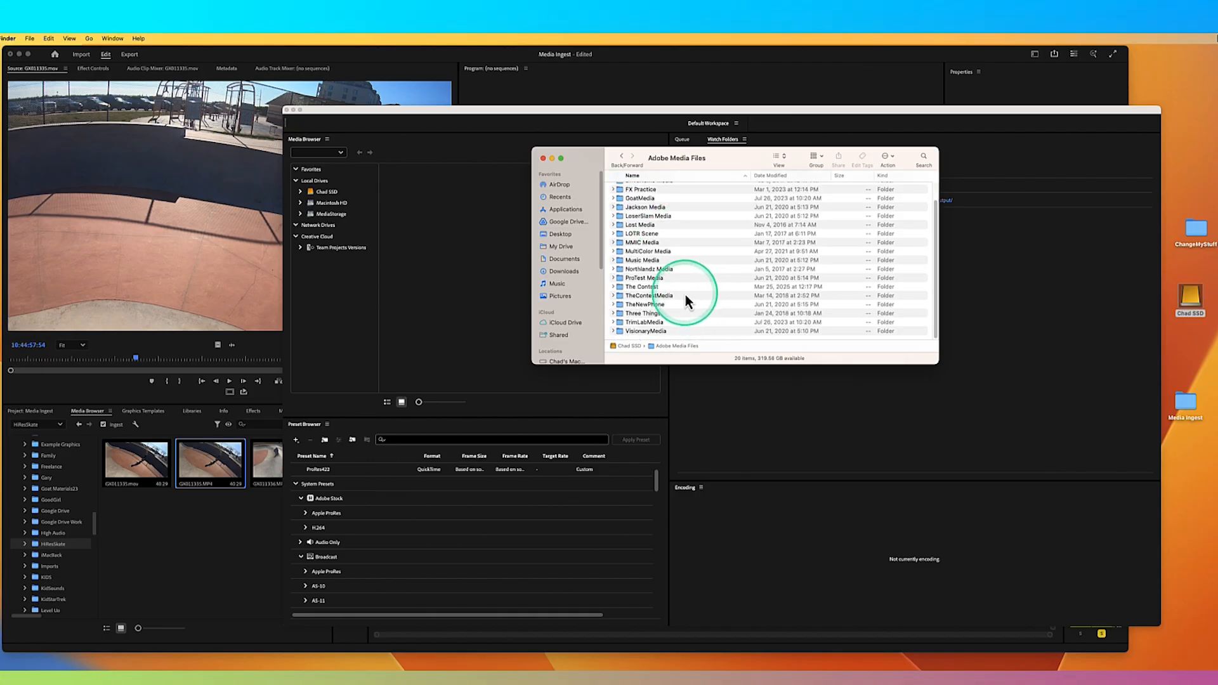
{"action": "left_click", "coordinate": [649, 304]}
{"action": "double_click", "coordinate": [649, 304]}
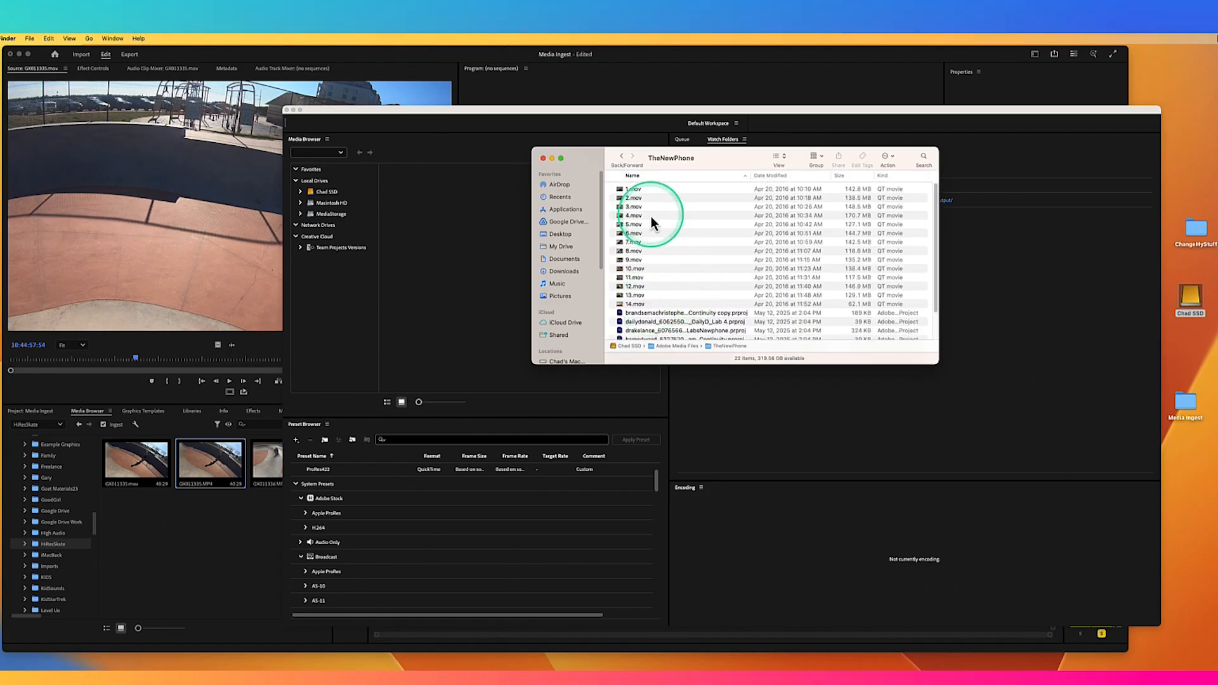
{"action": "left_click", "coordinate": [621, 157]}
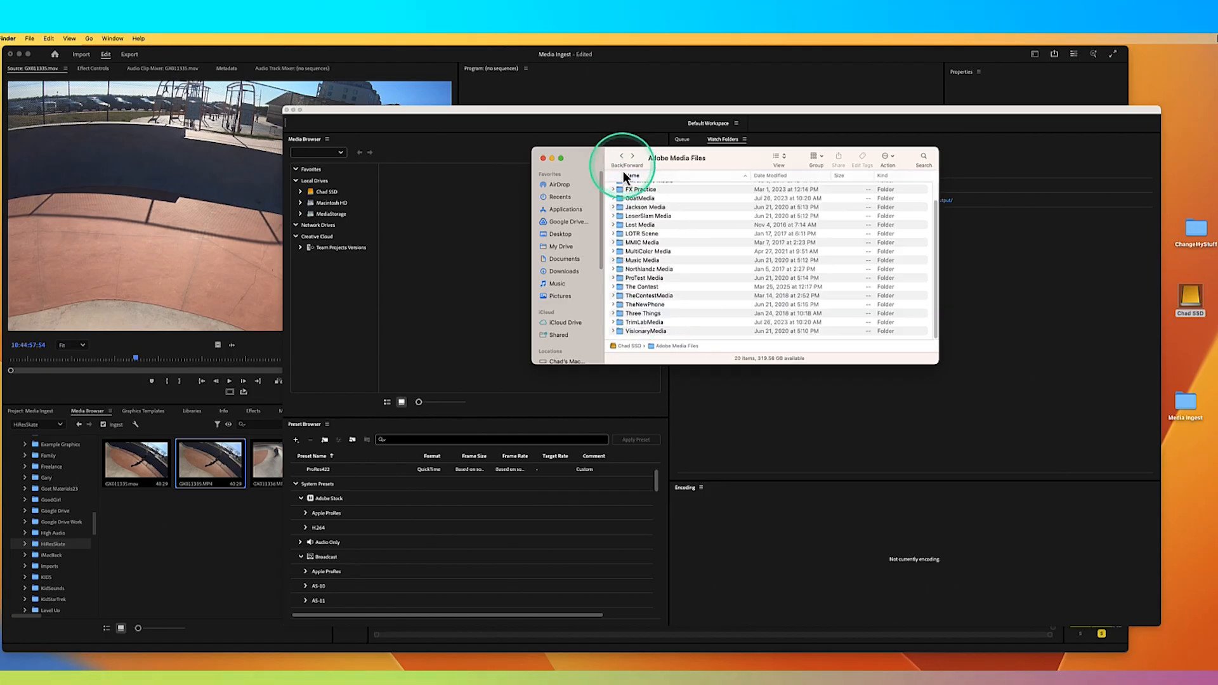
{"action": "double_click", "coordinate": [642, 199]}
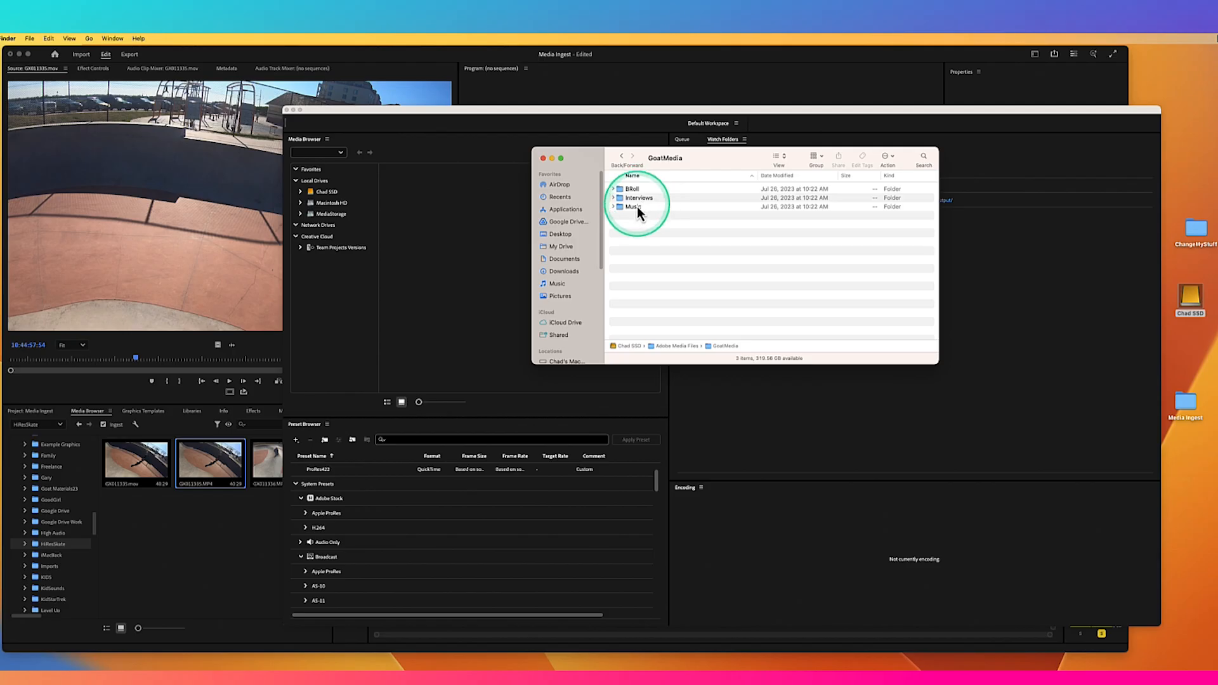
{"action": "double_click", "coordinate": [632, 191]}
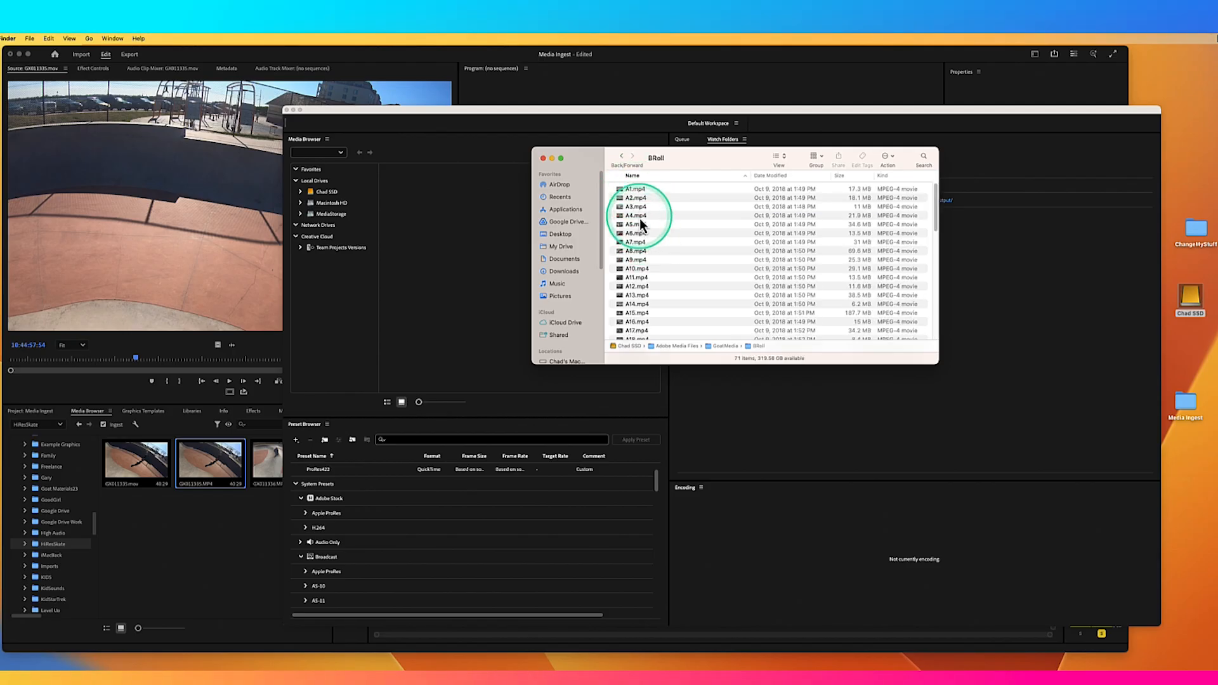
{"action": "left_click", "coordinate": [638, 225]}
{"action": "left_click", "coordinate": [639, 234], "text": "shift"}
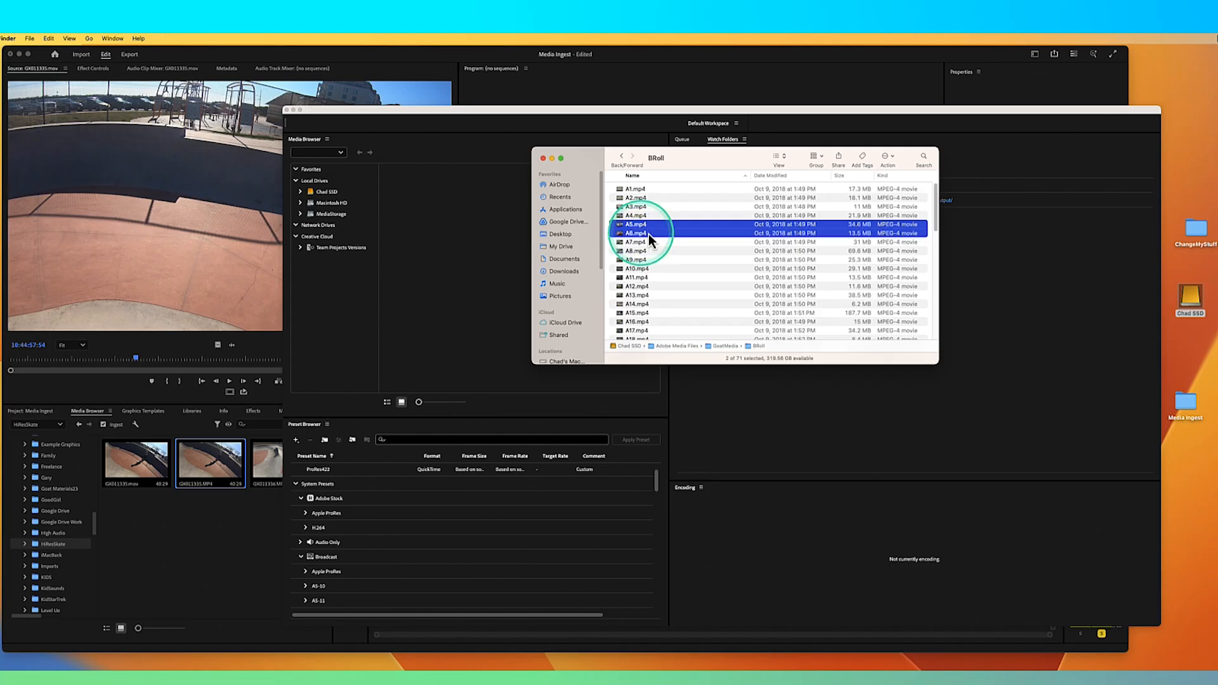
Open the ChangeMyStuff folder alongside the BRoll folder and copy A5.mp4 and A6.mp4 into it
{"action": "left_click_drag", "start_coordinate": [731, 162], "coordinate": [1217, 386]}
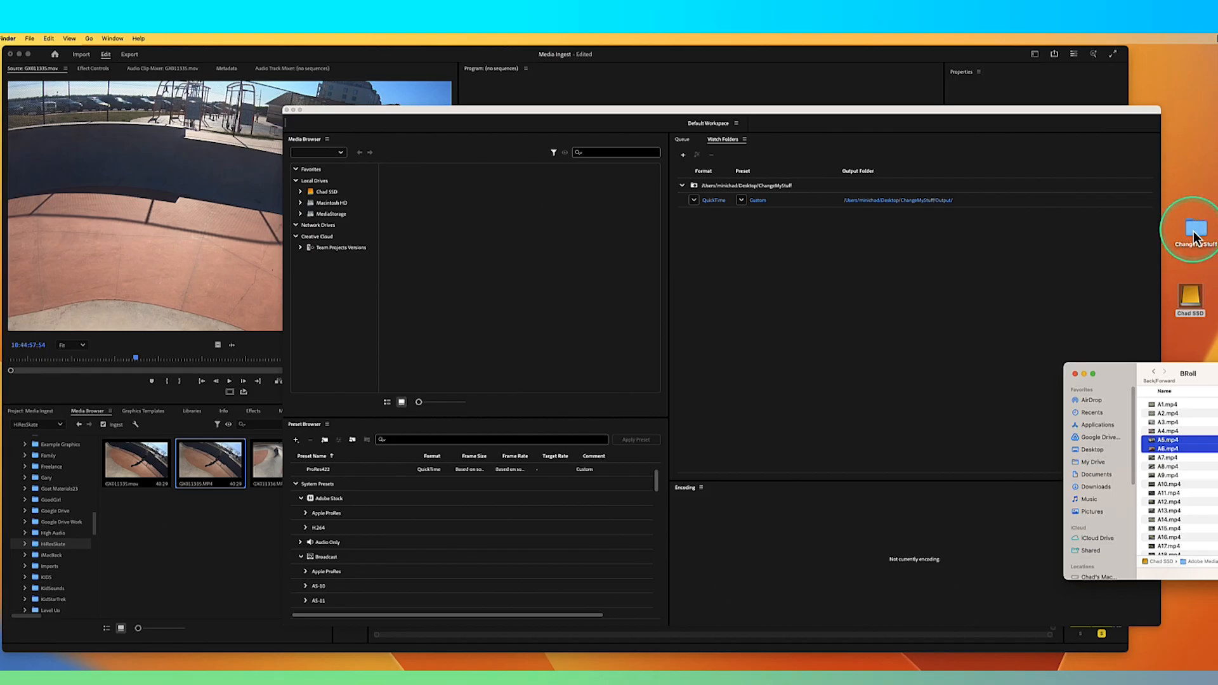
{"action": "double_click", "coordinate": [1196, 232]}
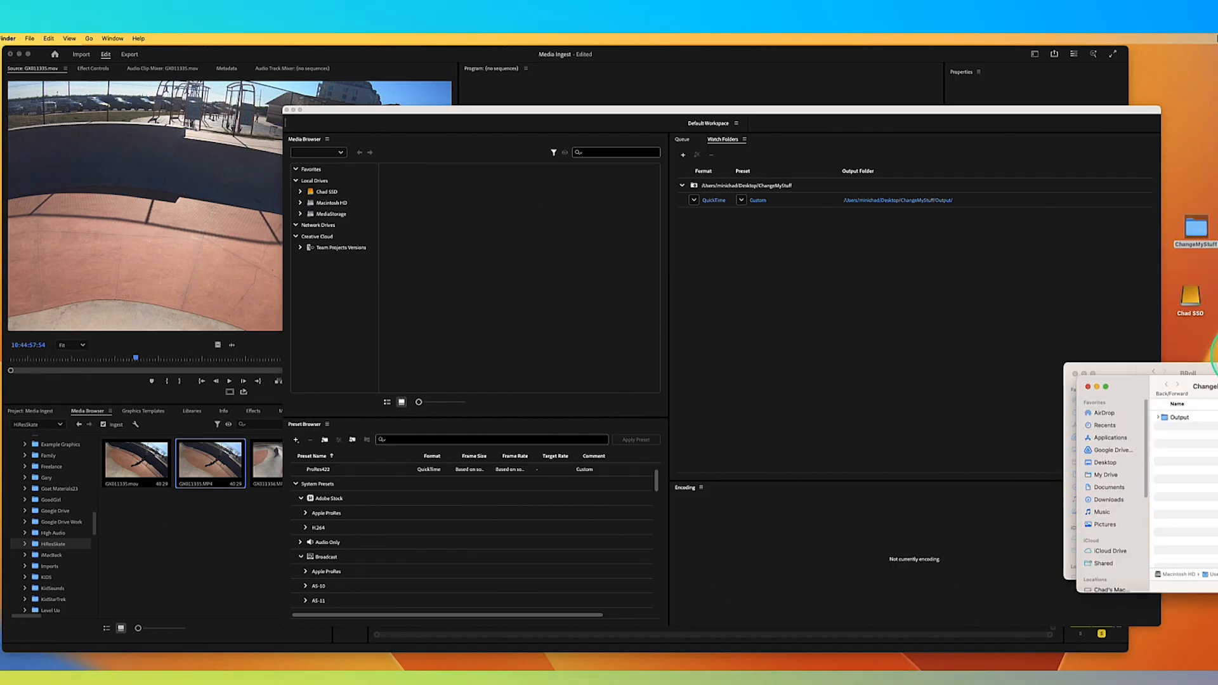
{"action": "left_click_drag", "start_coordinate": [1214, 388], "coordinate": [816, 253]}
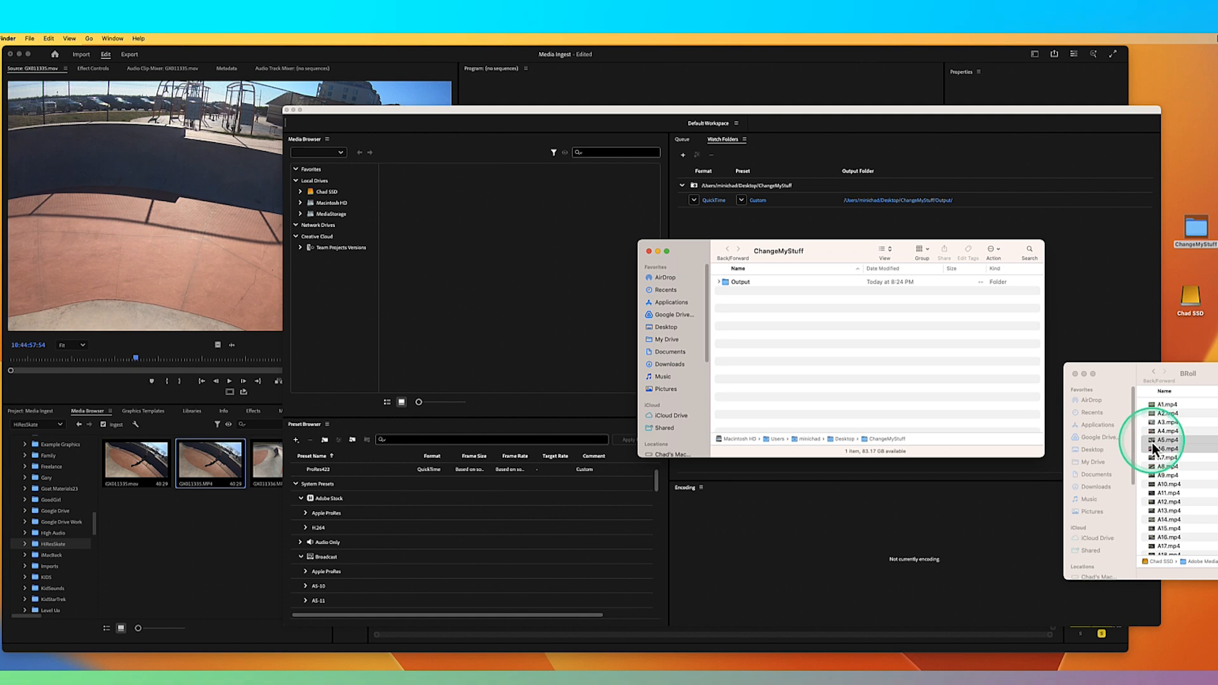
{"action": "left_click_drag", "start_coordinate": [1152, 443], "coordinate": [909, 386]}
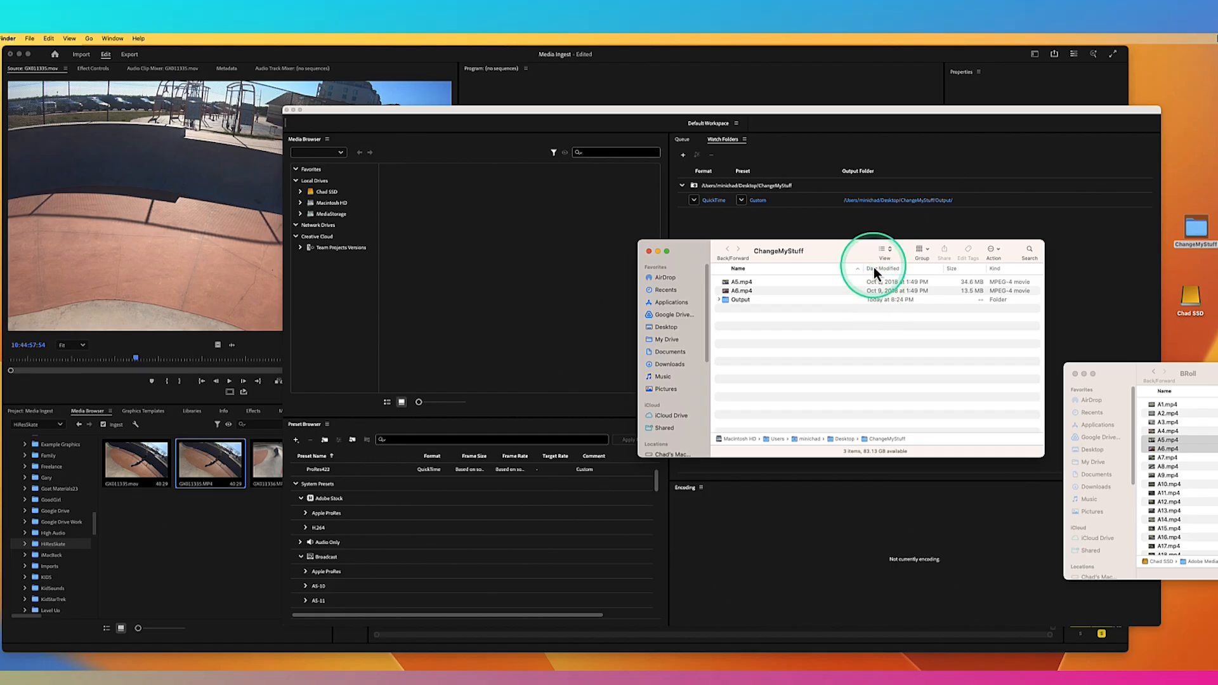
Check the encoding queue in Media Encoder and the Output and Source folders inside ChangeMyStuff, and close both windows
{"action": "left_click", "coordinate": [817, 230]}
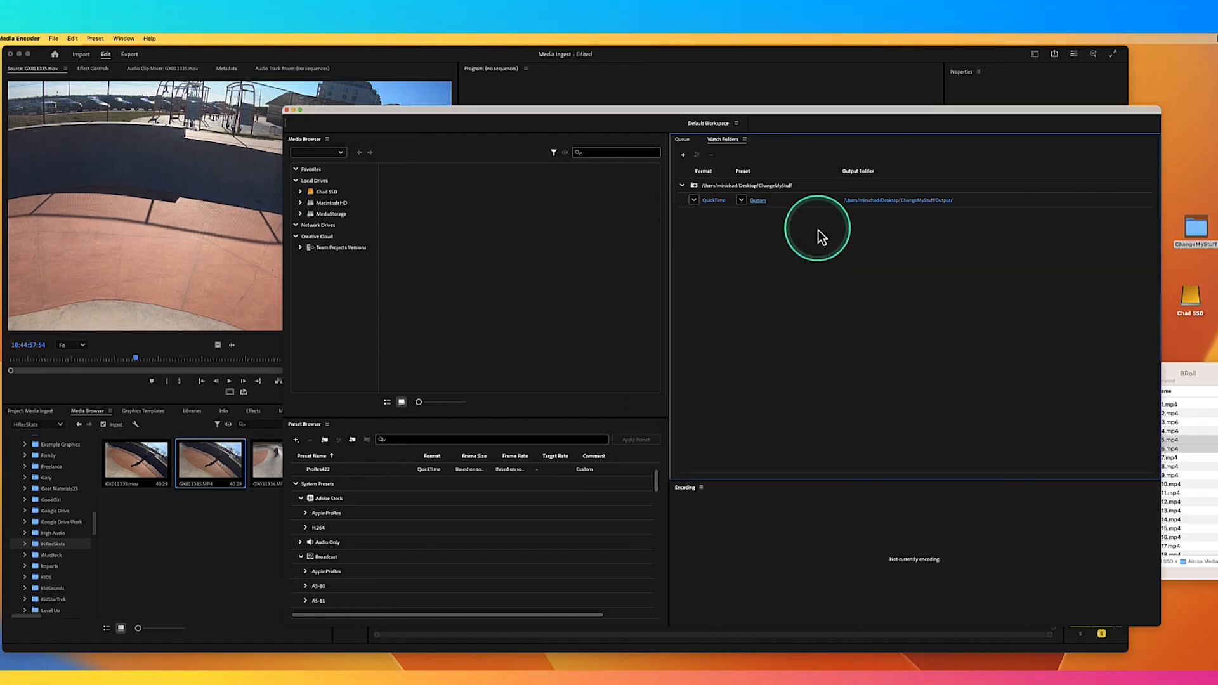
{"action": "left_click", "coordinate": [682, 139]}
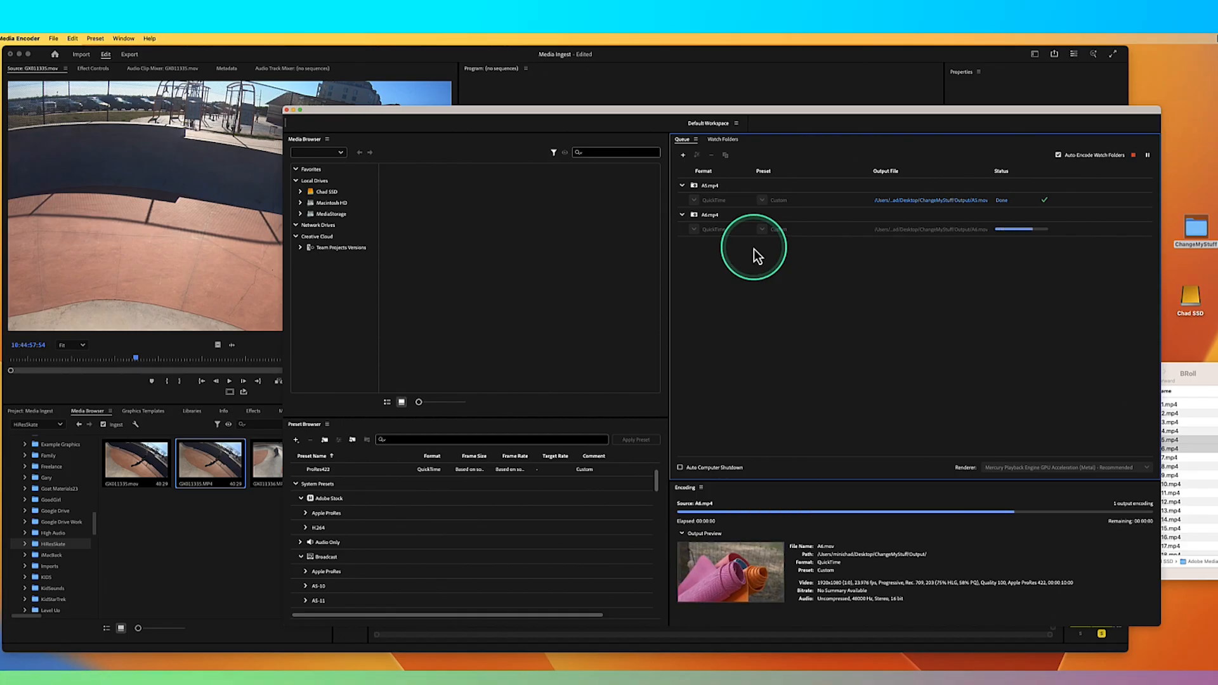
{"action": "double_click", "coordinate": [1196, 233]}
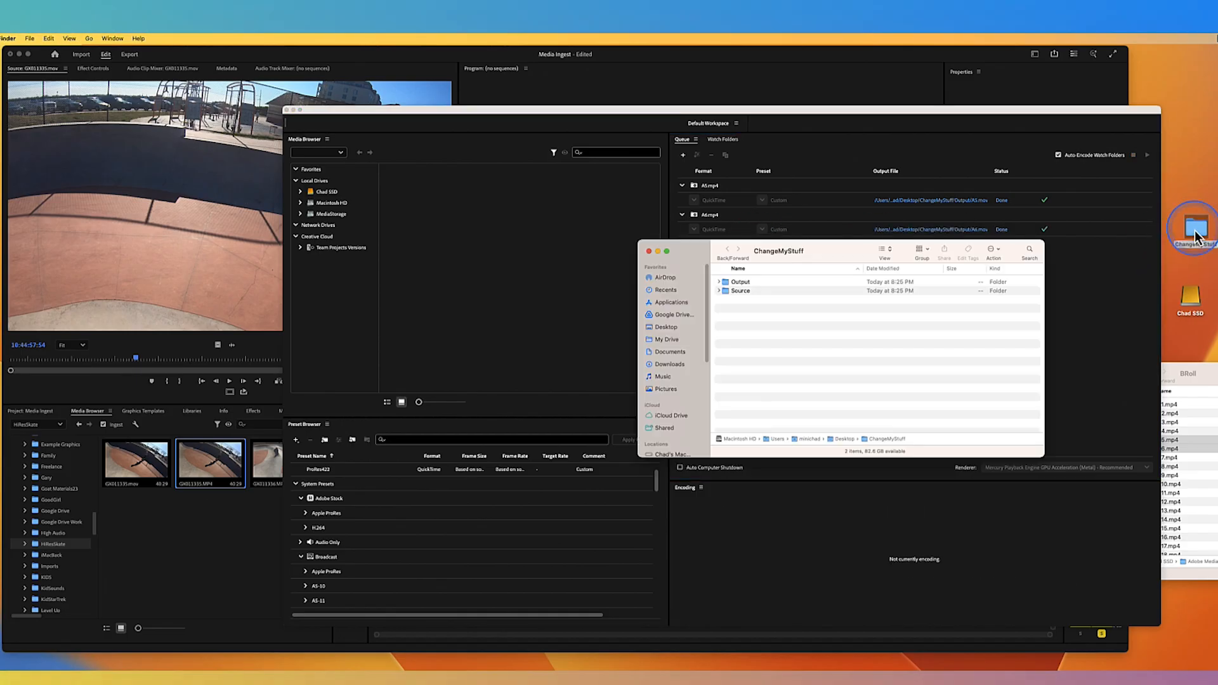
{"action": "left_click", "coordinate": [719, 283]}
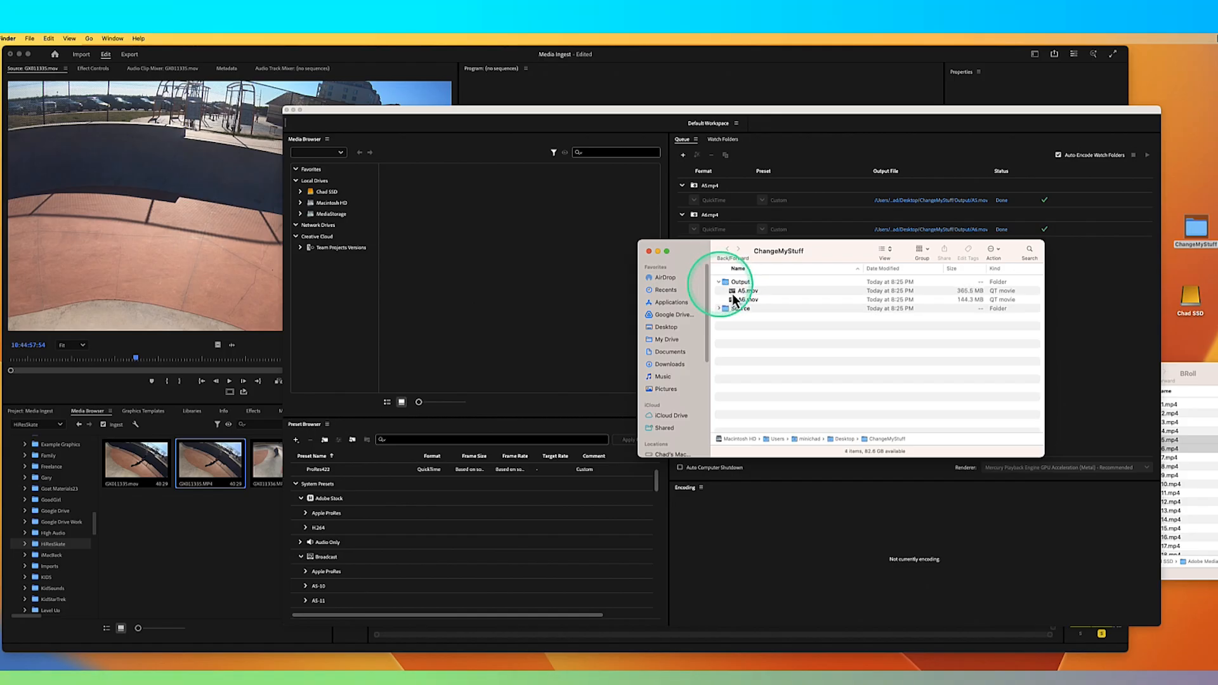
{"action": "left_click", "coordinate": [719, 309]}
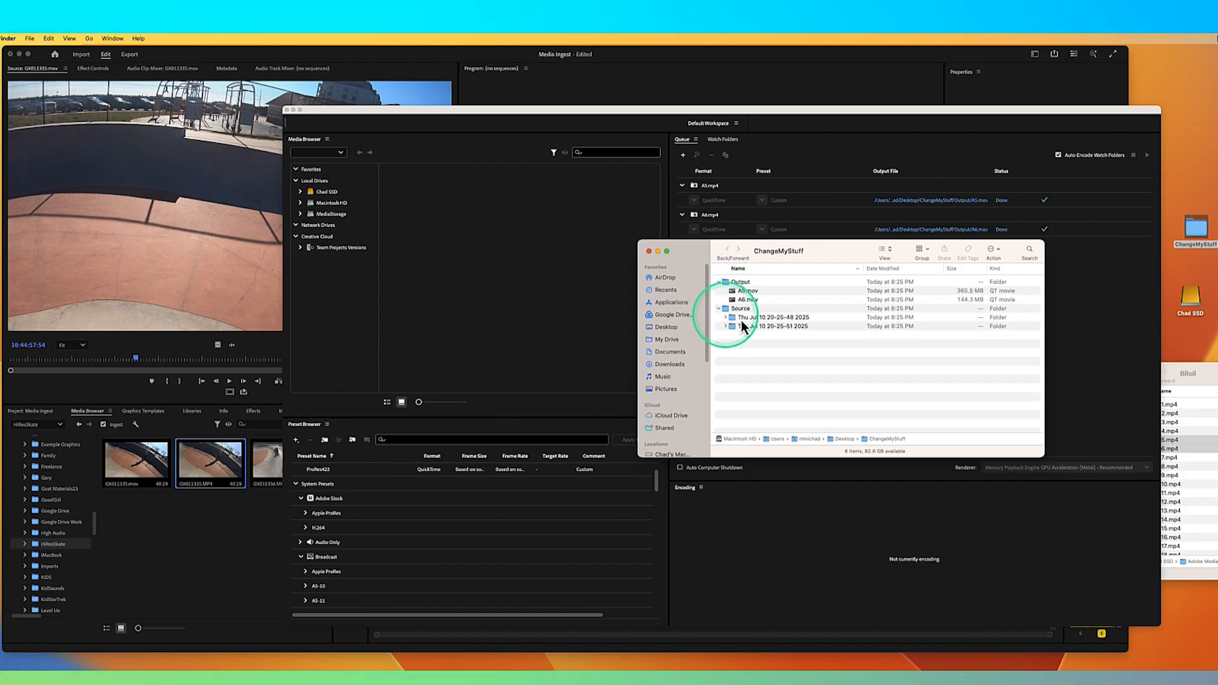
{"action": "left_click", "coordinate": [726, 318]}
{"action": "left_click", "coordinate": [727, 318]}
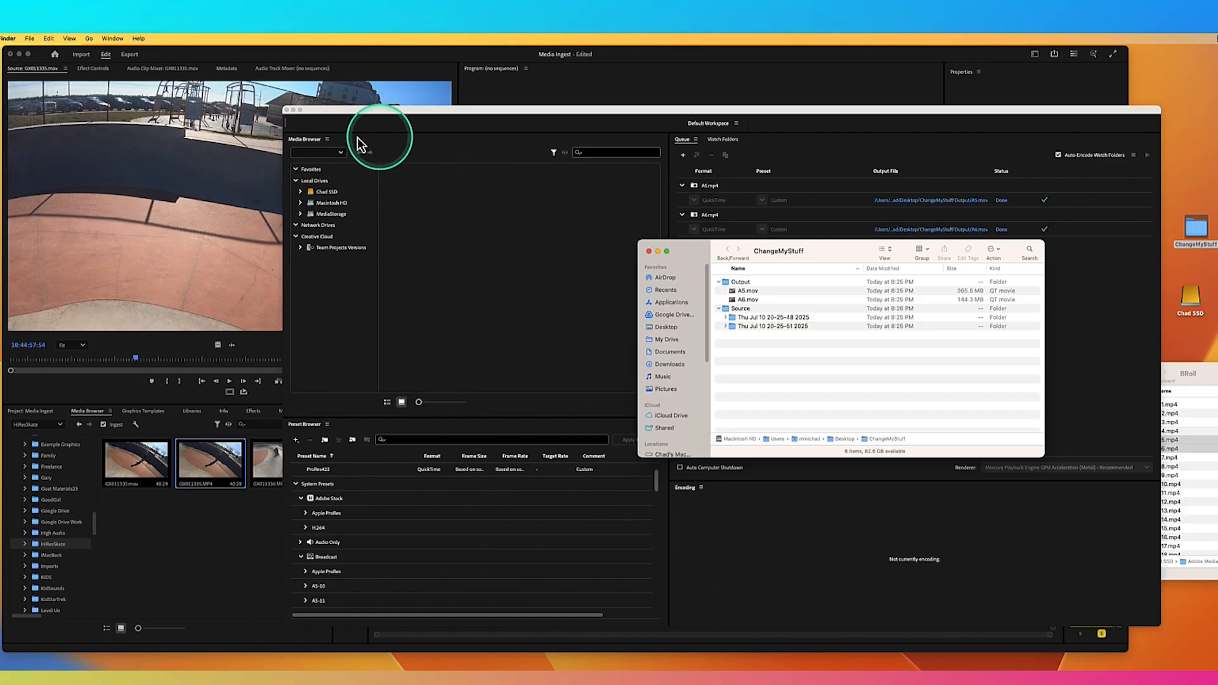
{"action": "left_click", "coordinate": [286, 110]}
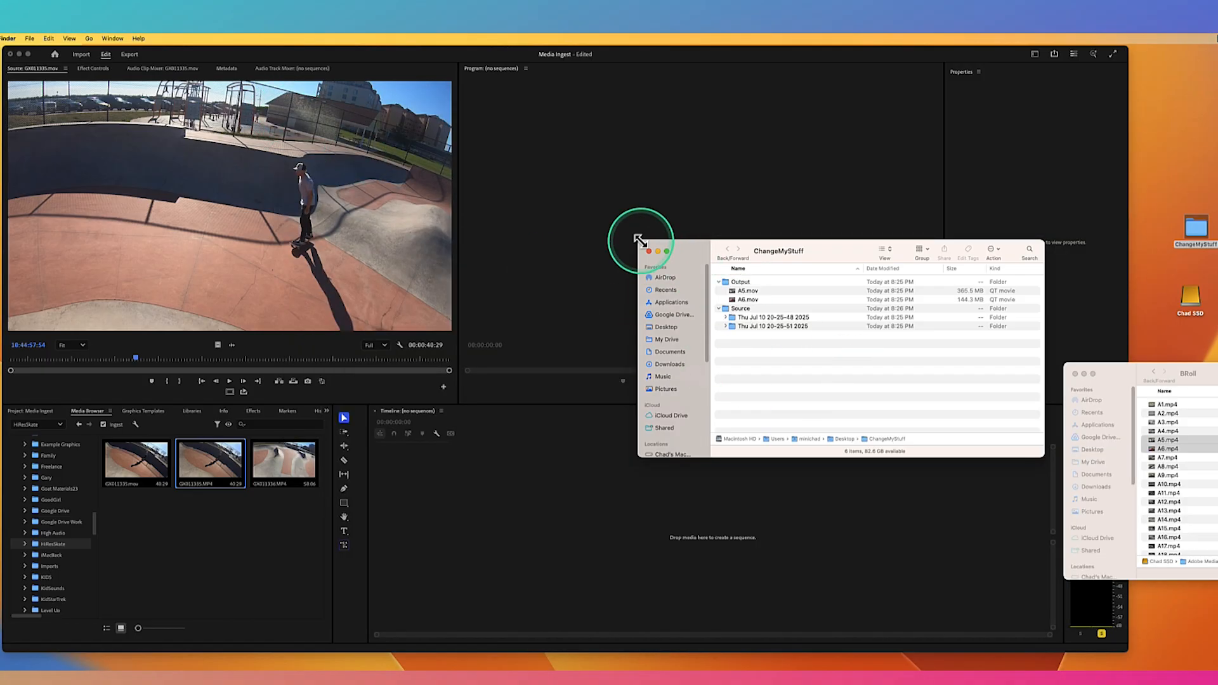
{"action": "left_click", "coordinate": [648, 252]}
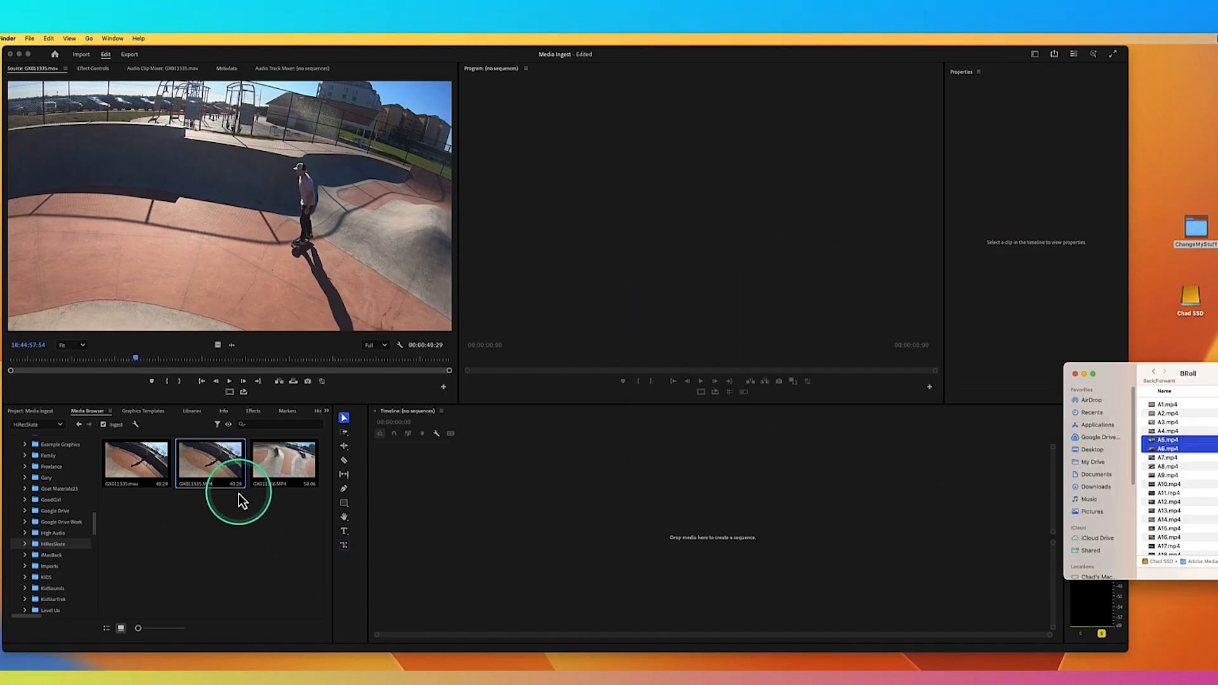
Go to the TheNewPhone folder in Adobe Media Files and check the codec of 1.mov in its file info
{"action": "left_click", "coordinate": [1153, 373]}
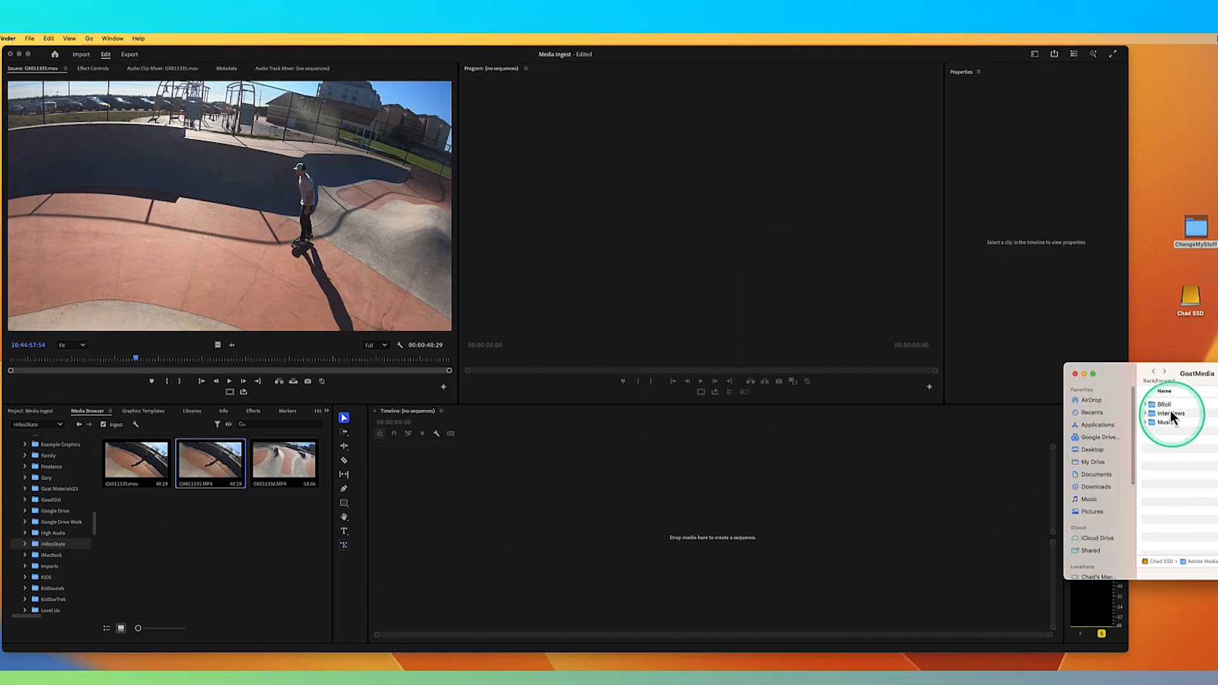
{"action": "left_click", "coordinate": [1153, 372]}
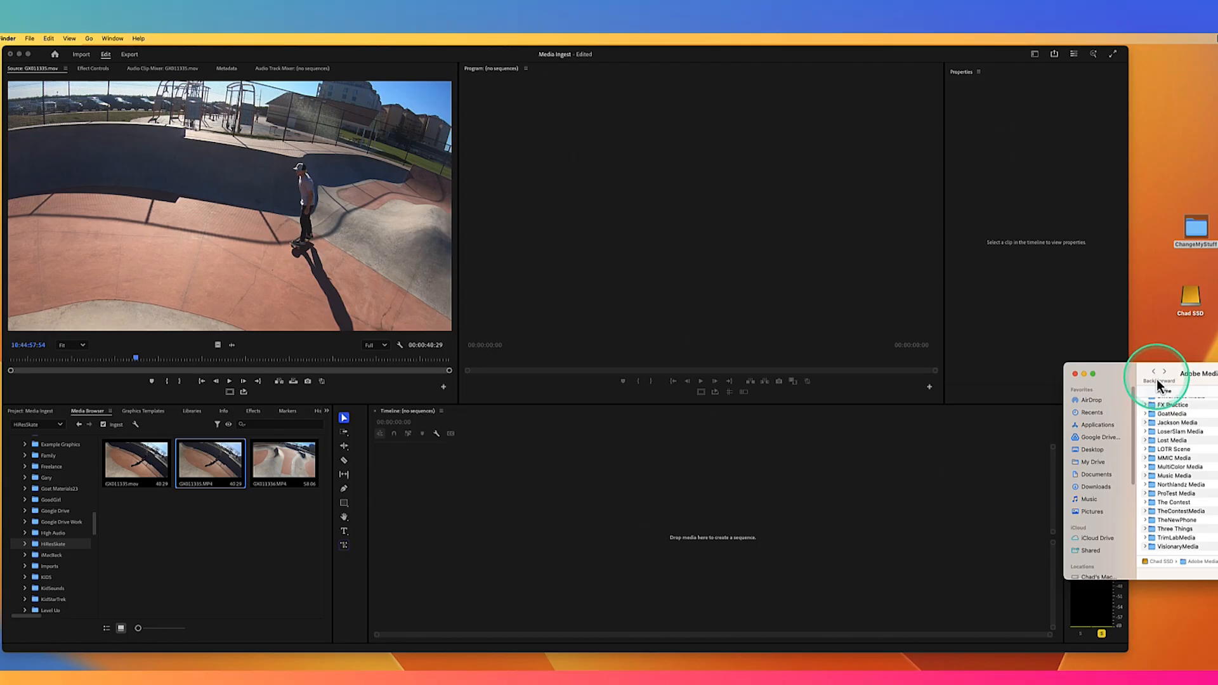
{"action": "double_click", "coordinate": [1175, 521]}
{"action": "left_click_drag", "start_coordinate": [1215, 376], "coordinate": [927, 364]}
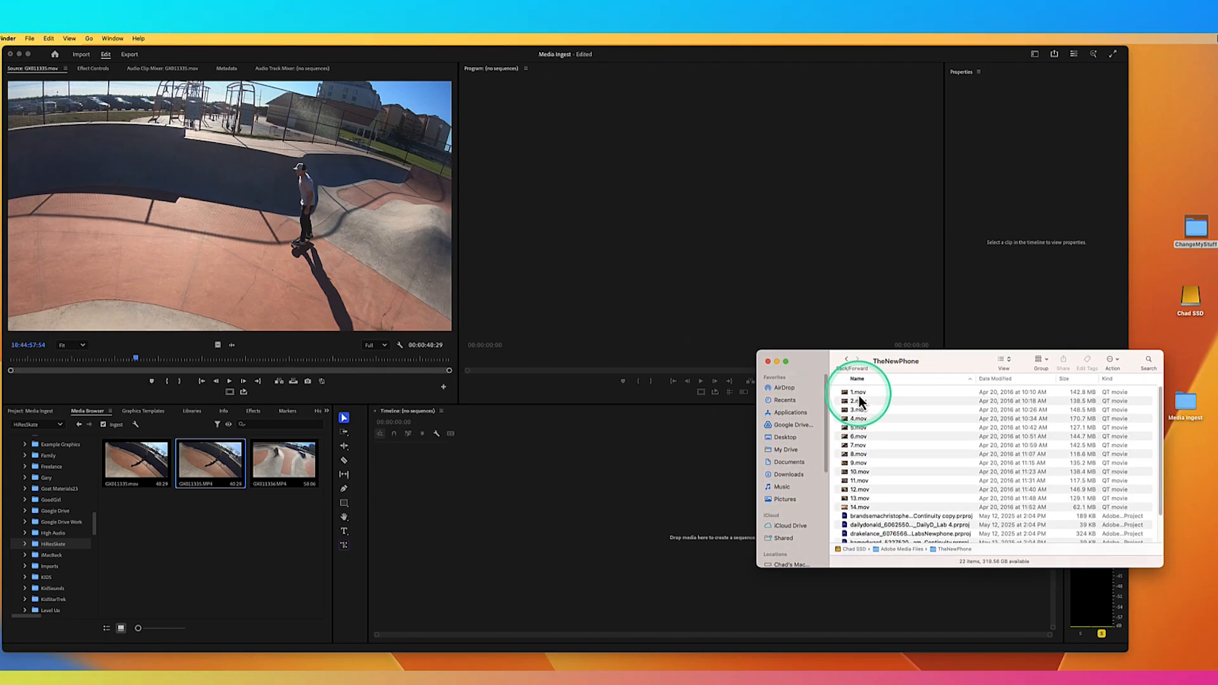
{"action": "right_click", "coordinate": [858, 394]}
{"action": "mouse_move", "coordinate": [898, 411]}
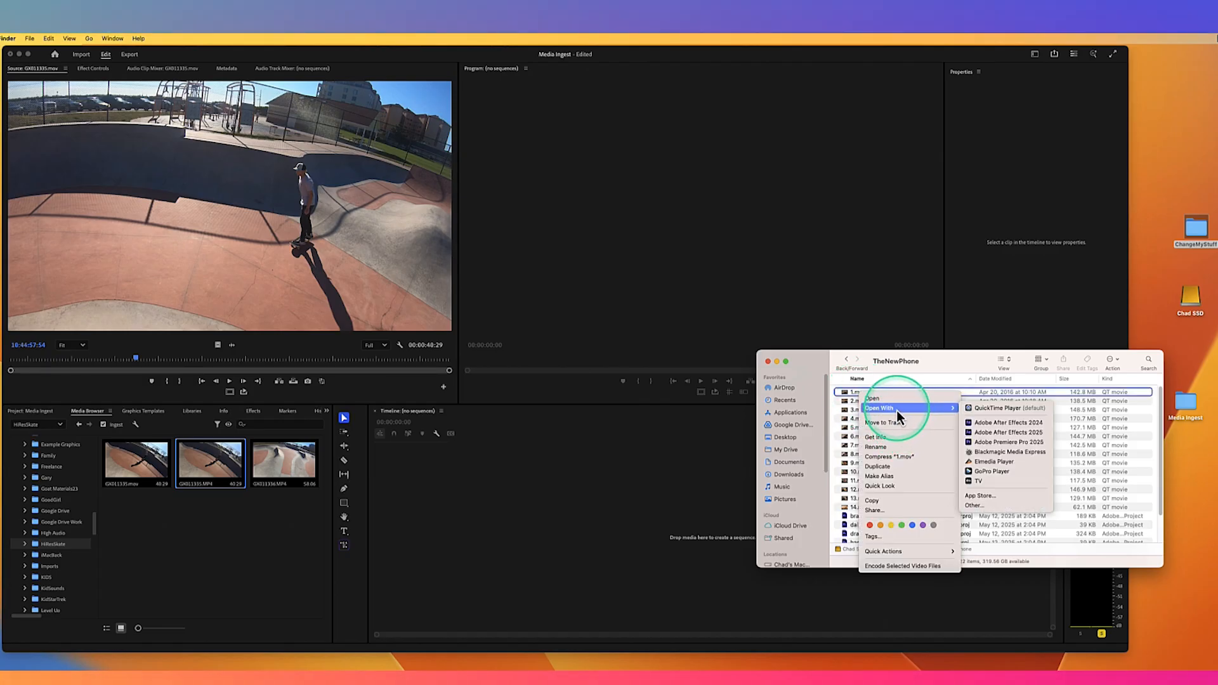
{"action": "left_click", "coordinate": [894, 438]}
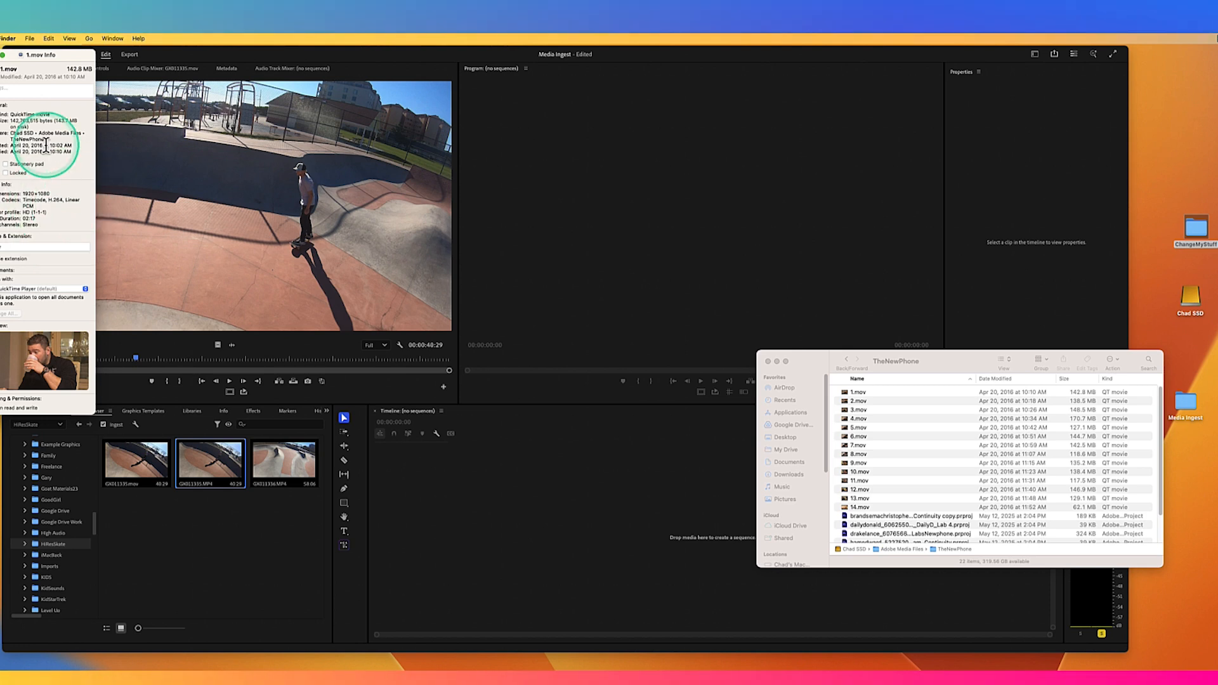
{"action": "left_click", "coordinate": [3, 55]}
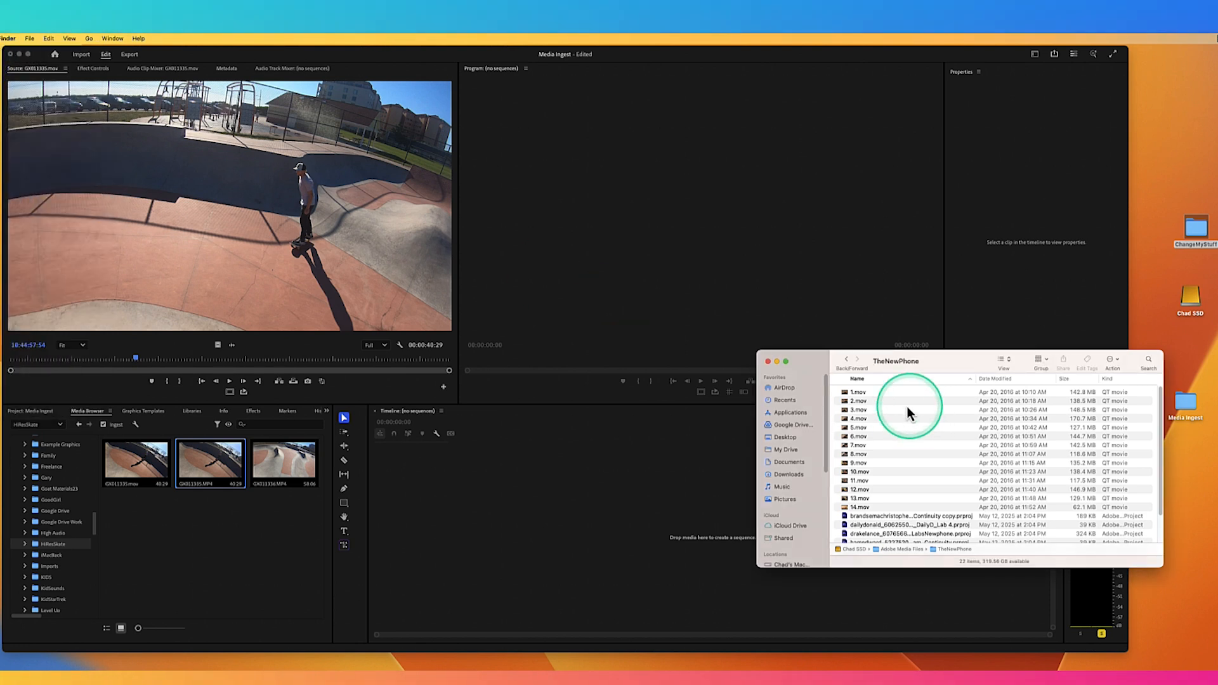
Look through The Contest folder and check the codec of 0.mov in the DriveHome Media folder
{"action": "left_click", "coordinate": [847, 361]}
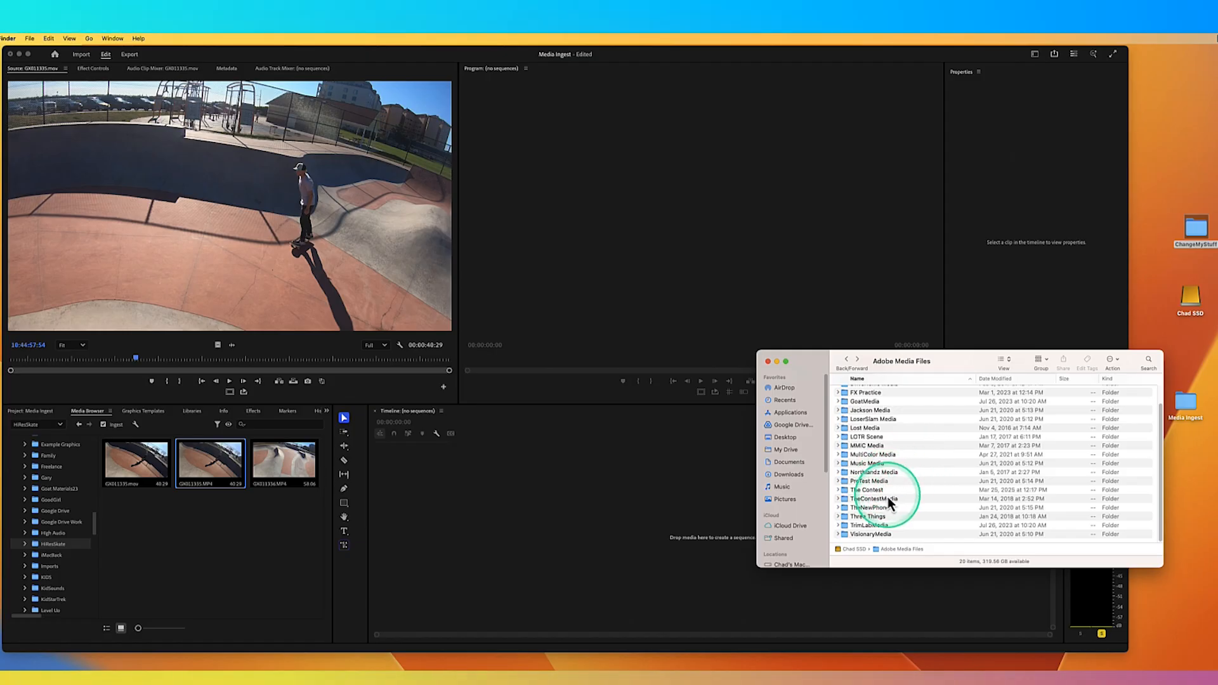
{"action": "left_click", "coordinate": [838, 490]}
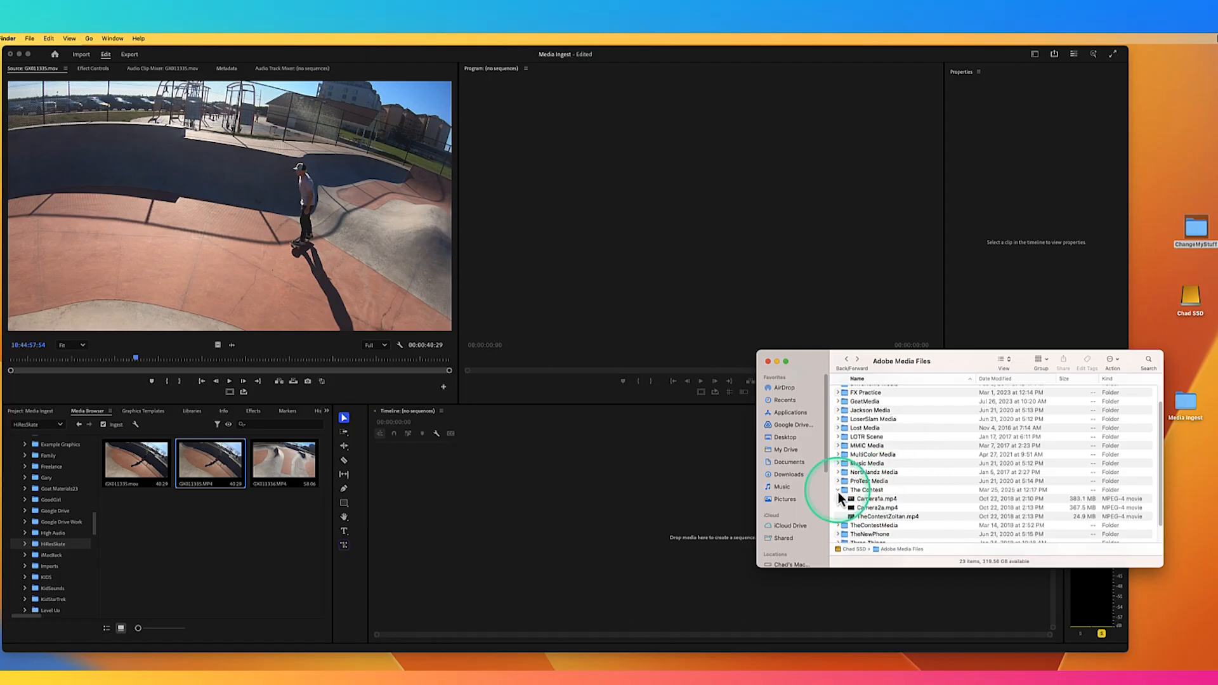
{"action": "left_click", "coordinate": [838, 490]}
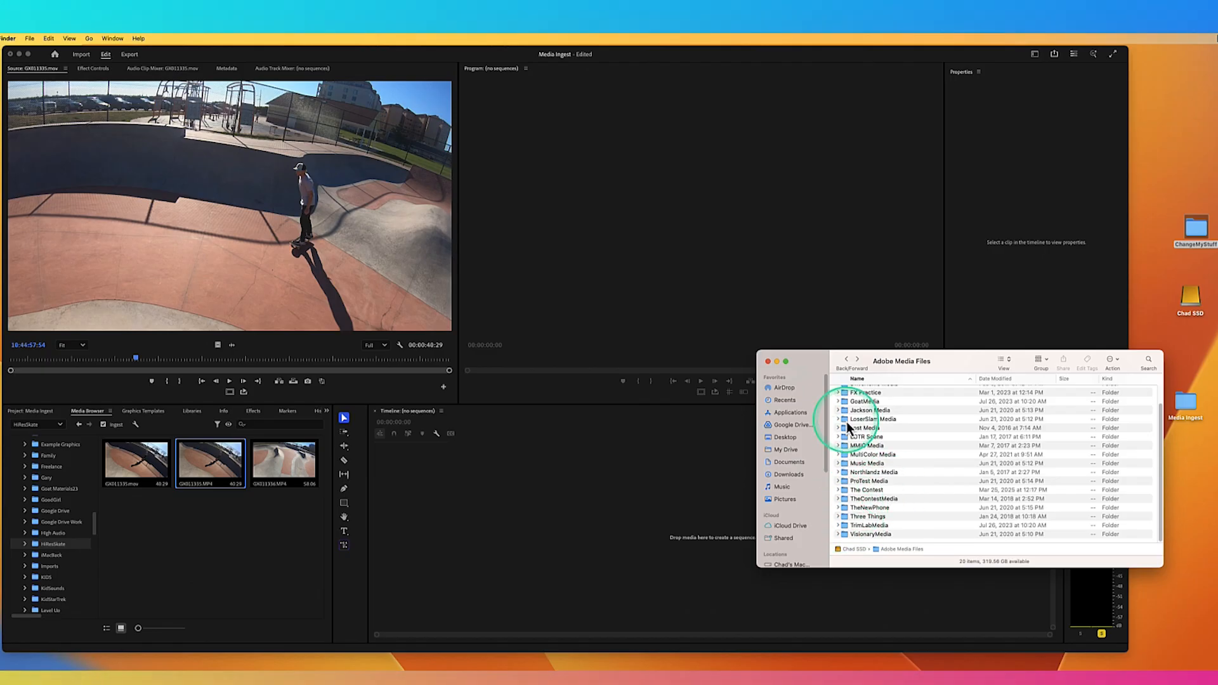
{"action": "scroll", "coordinate": [847, 429], "scroll_direction": "up", "scroll_amount": 3}
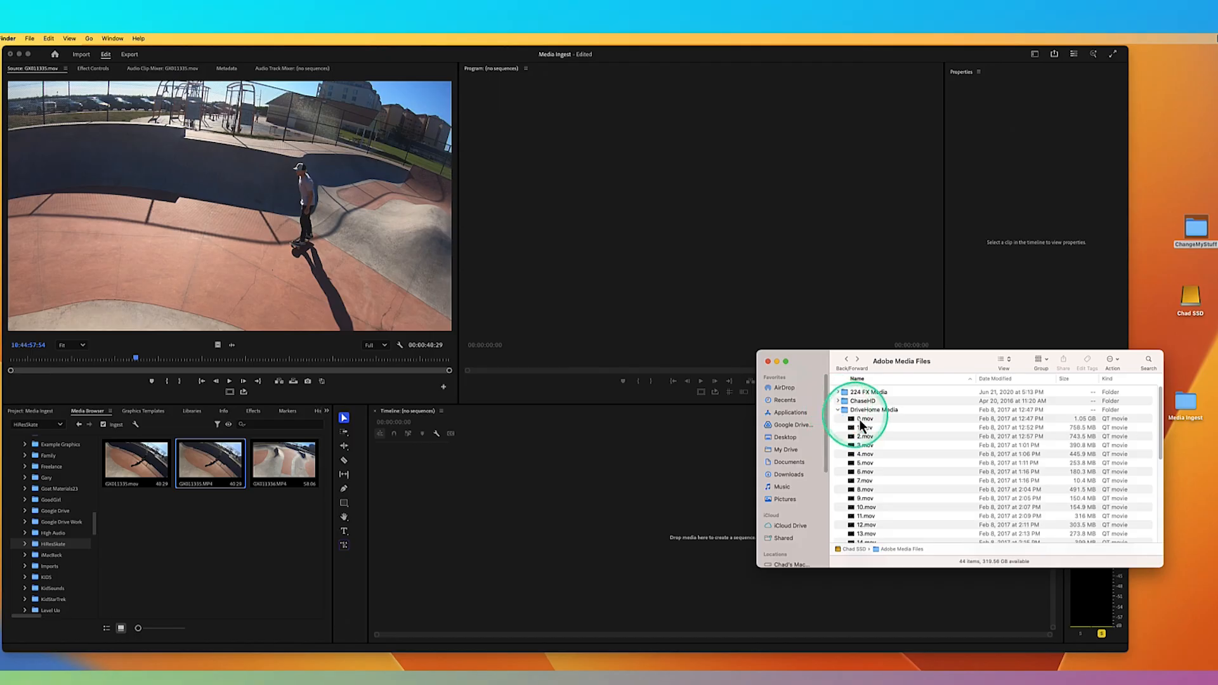
{"action": "right_click", "coordinate": [865, 420]}
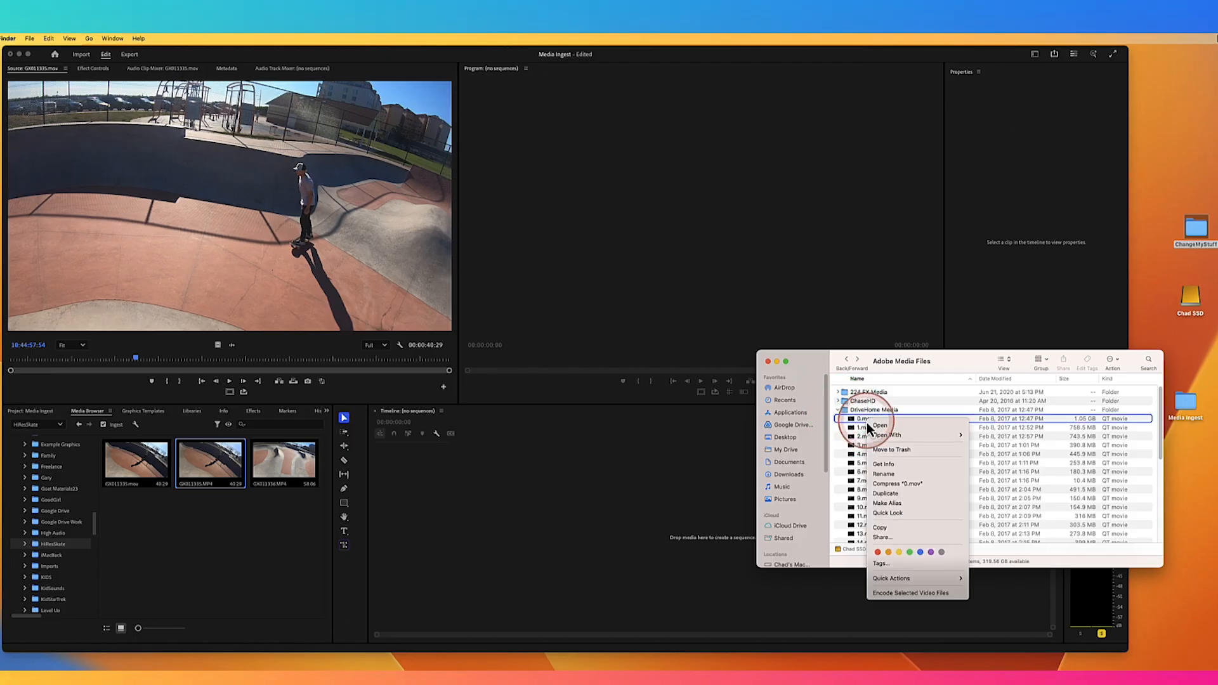
{"action": "left_click", "coordinate": [906, 465]}
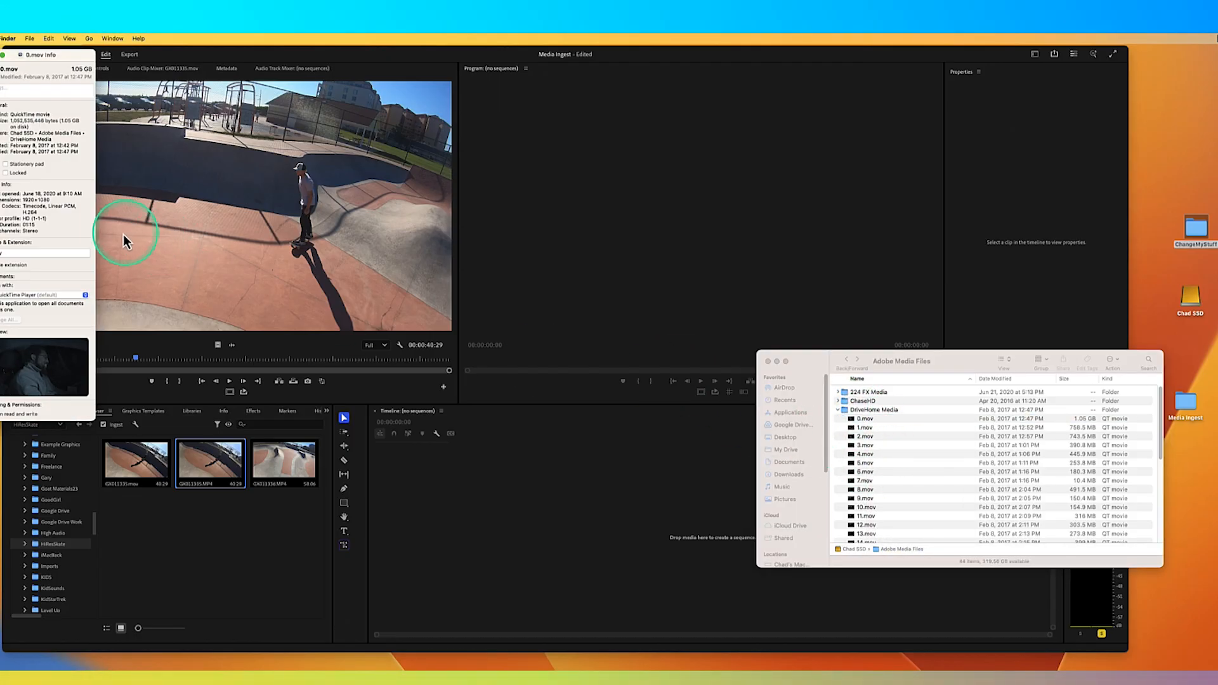
{"action": "left_click", "coordinate": [6, 55]}
{"action": "left_click", "coordinate": [796, 371]}
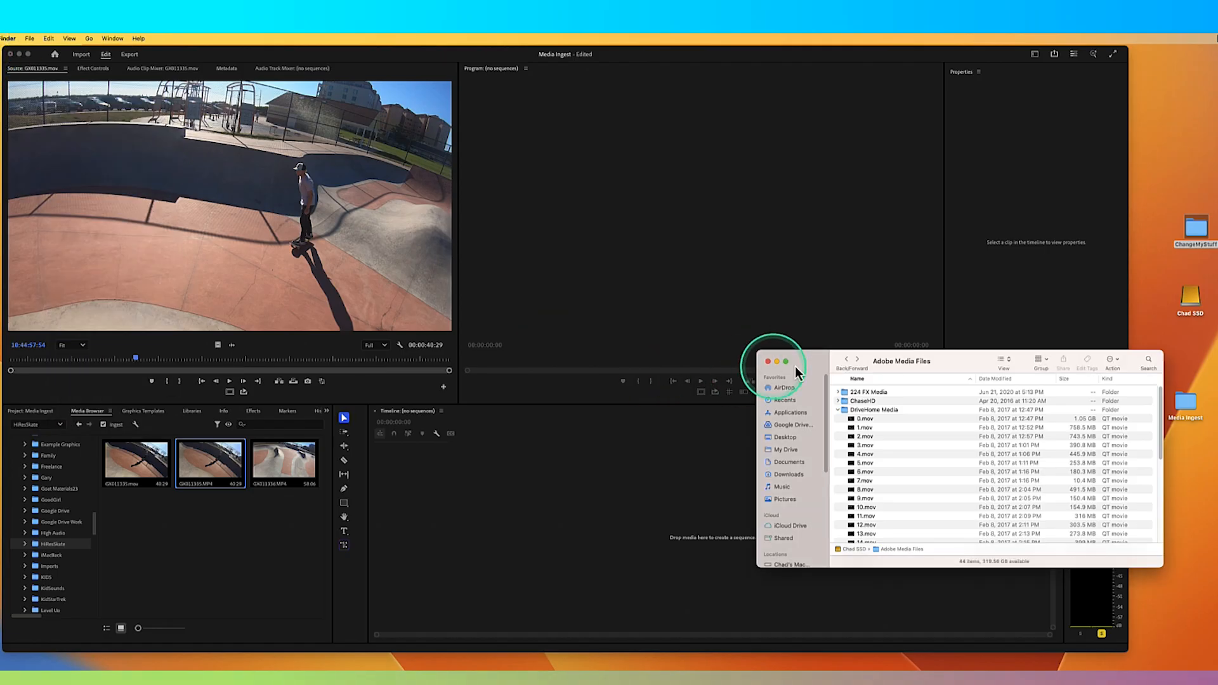
{"action": "left_click", "coordinate": [837, 411]}
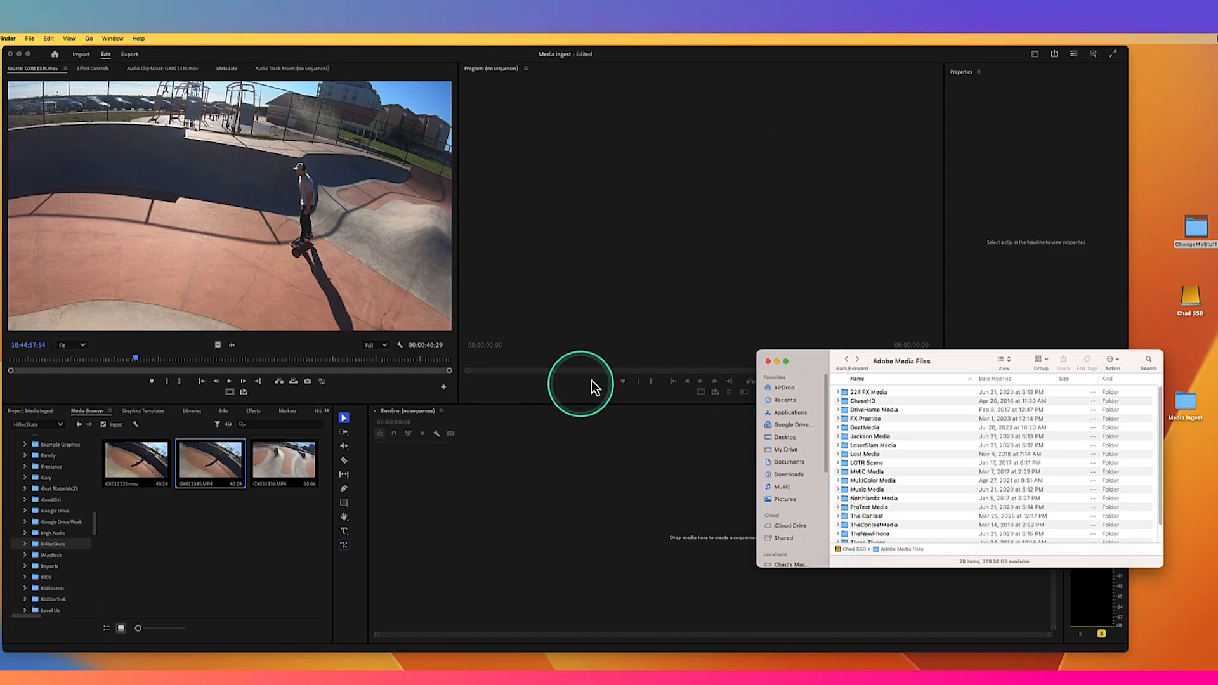
Close the Finder window and return to the Adobe Media Files folders on Chad SSD in Premiere Pro's Media Browser
{"action": "left_click", "coordinate": [768, 362]}
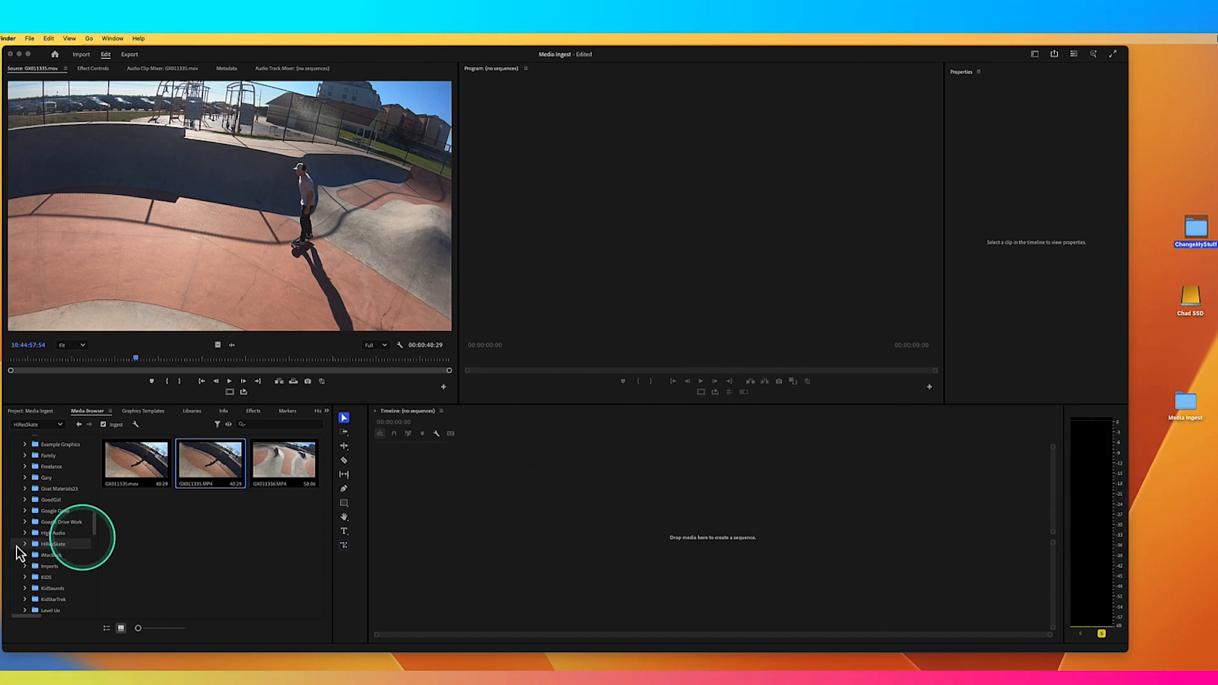
{"action": "left_click", "coordinate": [94, 531]}
{"action": "left_click_drag", "start_coordinate": [95, 522], "coordinate": [90, 447]}
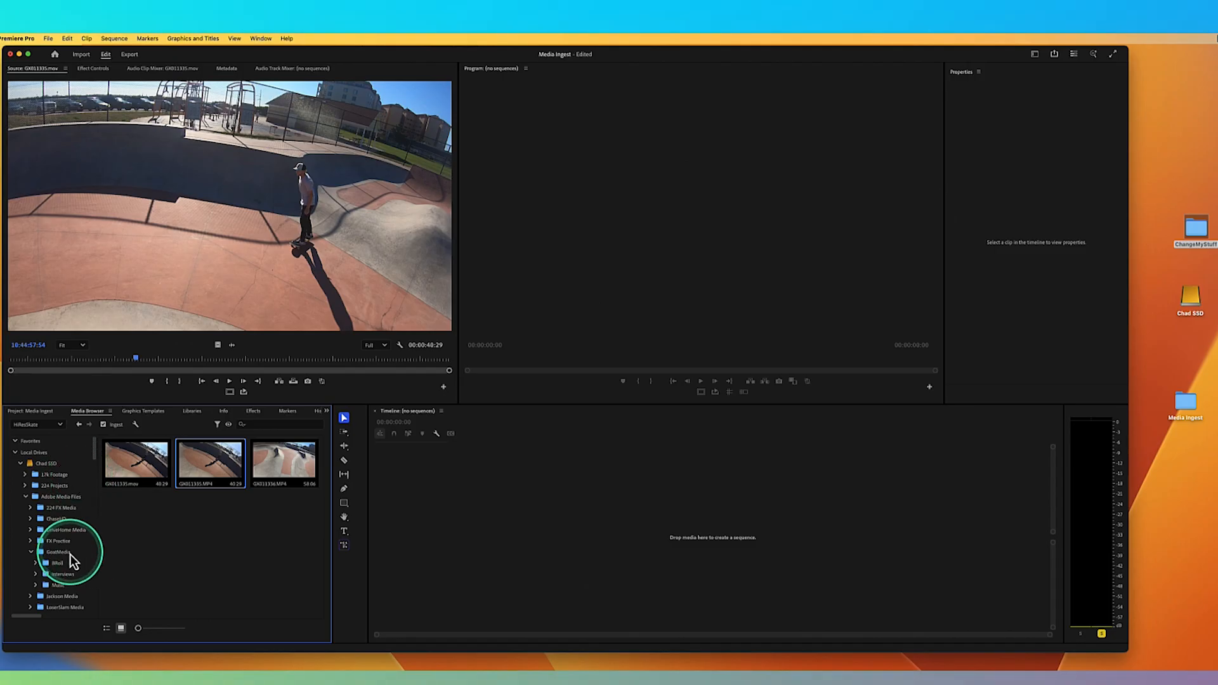
Open the TheNewPhone folder in the Media Browser, select clip 1.mov and review the project's ingest settings
{"action": "scroll", "coordinate": [70, 555], "scroll_direction": "down", "scroll_amount": 5}
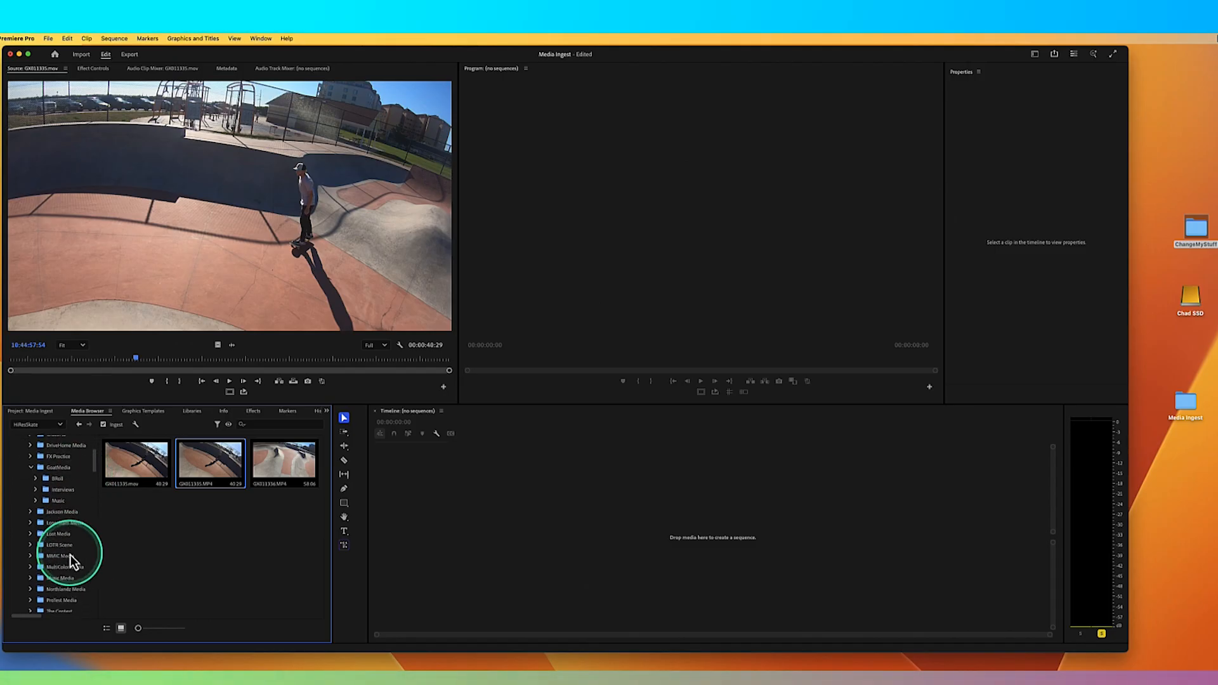
{"action": "scroll", "coordinate": [66, 560], "scroll_direction": "down", "scroll_amount": 3}
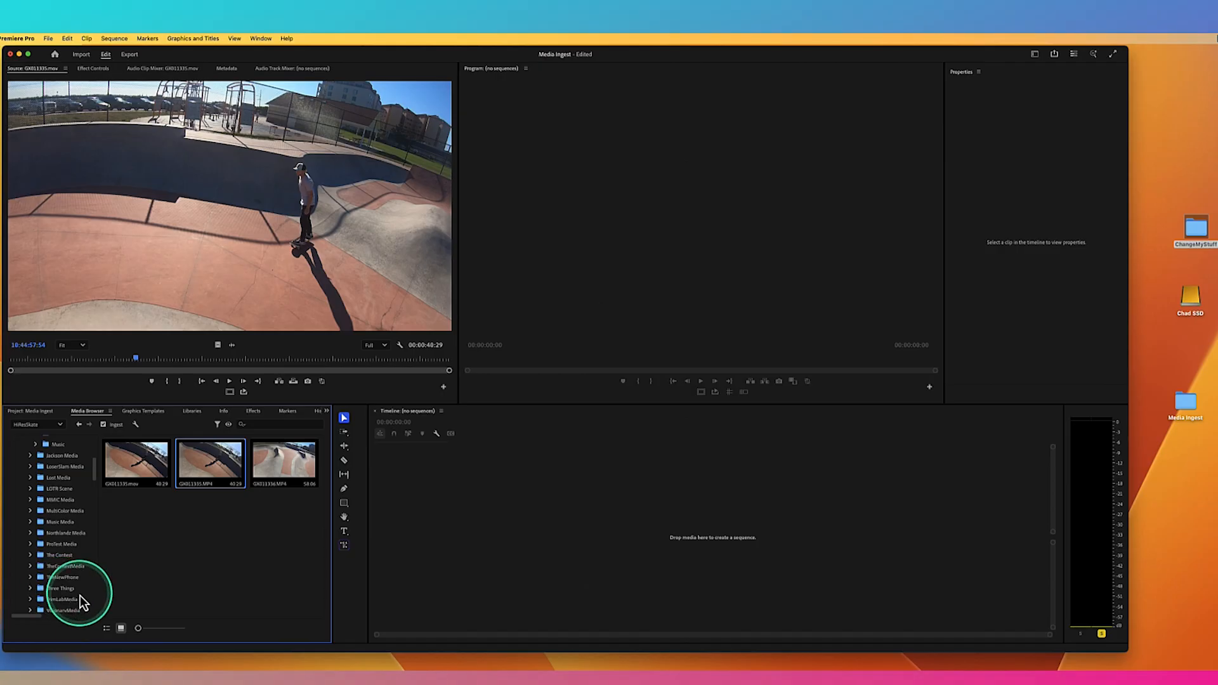
{"action": "left_click", "coordinate": [67, 578]}
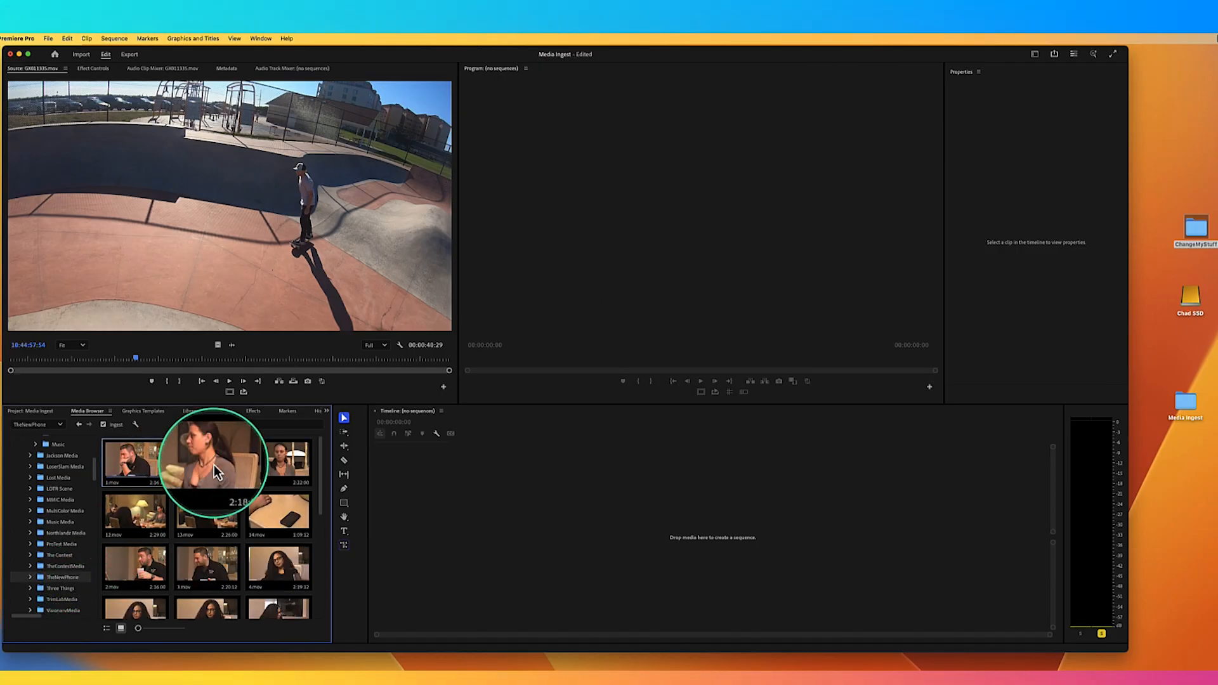
{"action": "left_click", "coordinate": [143, 473]}
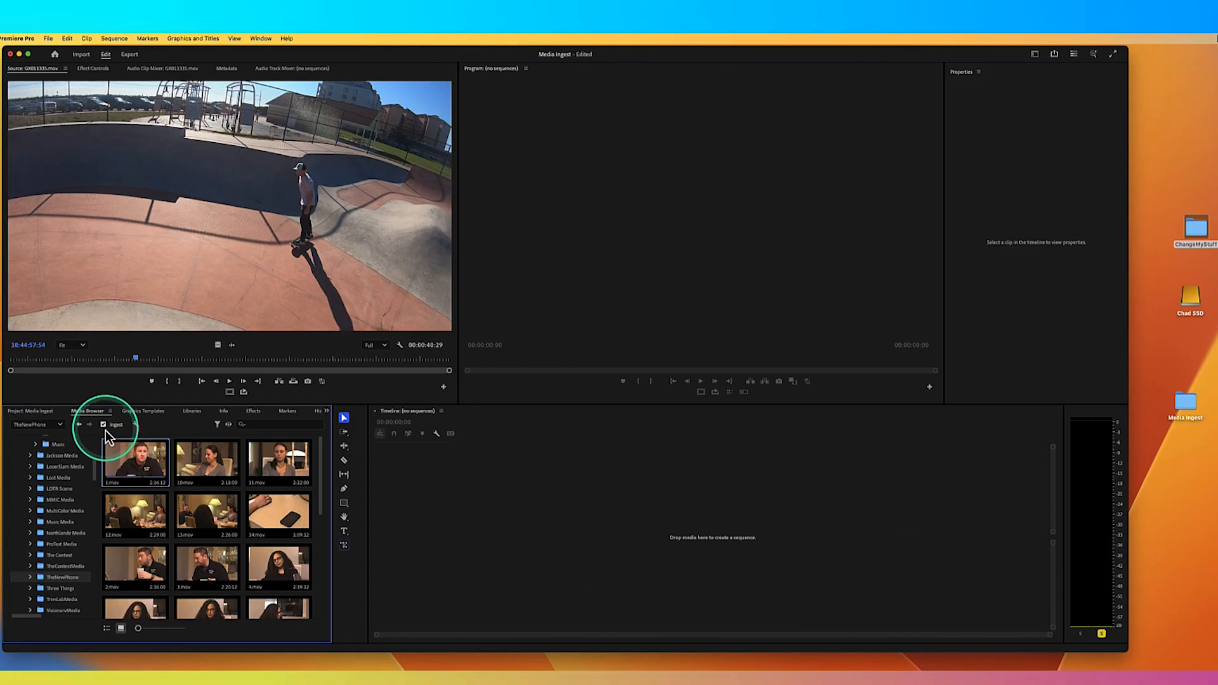
{"action": "left_click", "coordinate": [135, 425]}
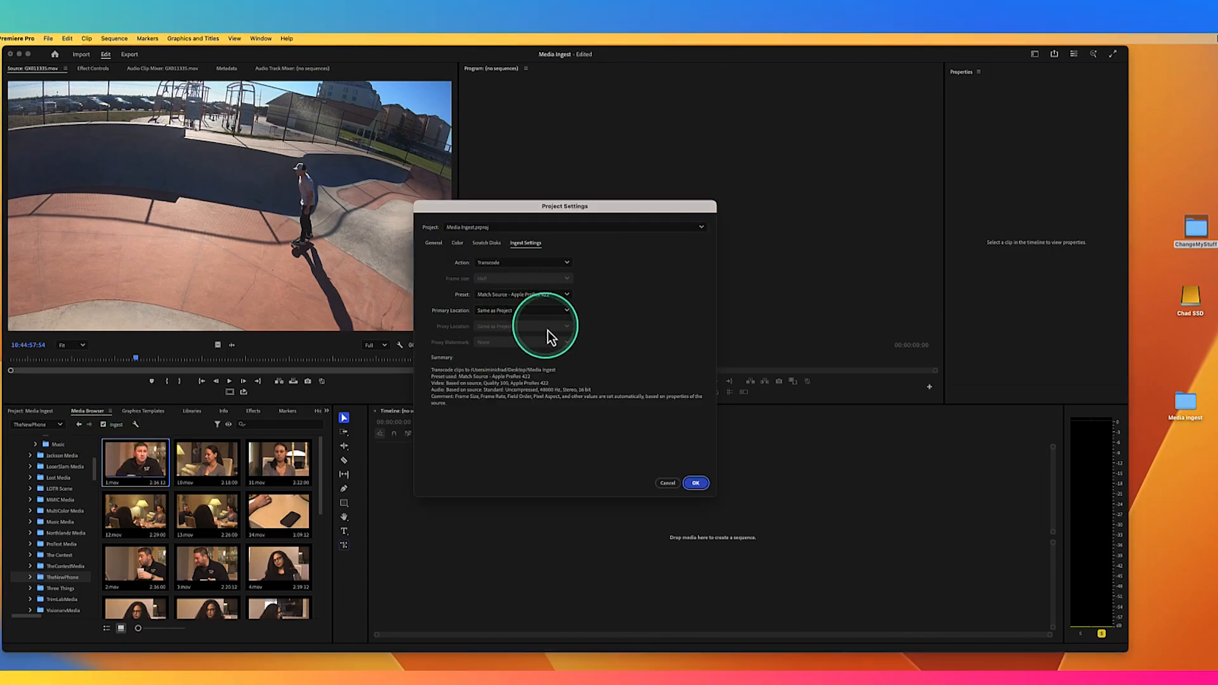
{"action": "left_click", "coordinate": [696, 483]}
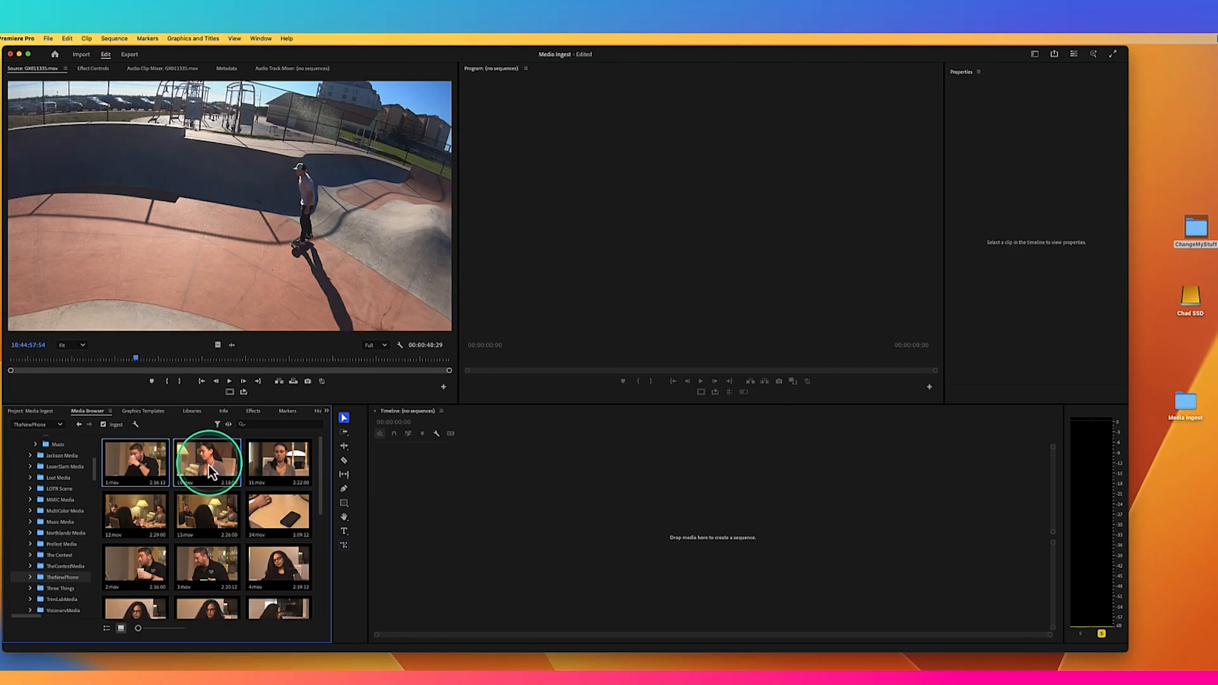
{"action": "right_click", "coordinate": [141, 474]}
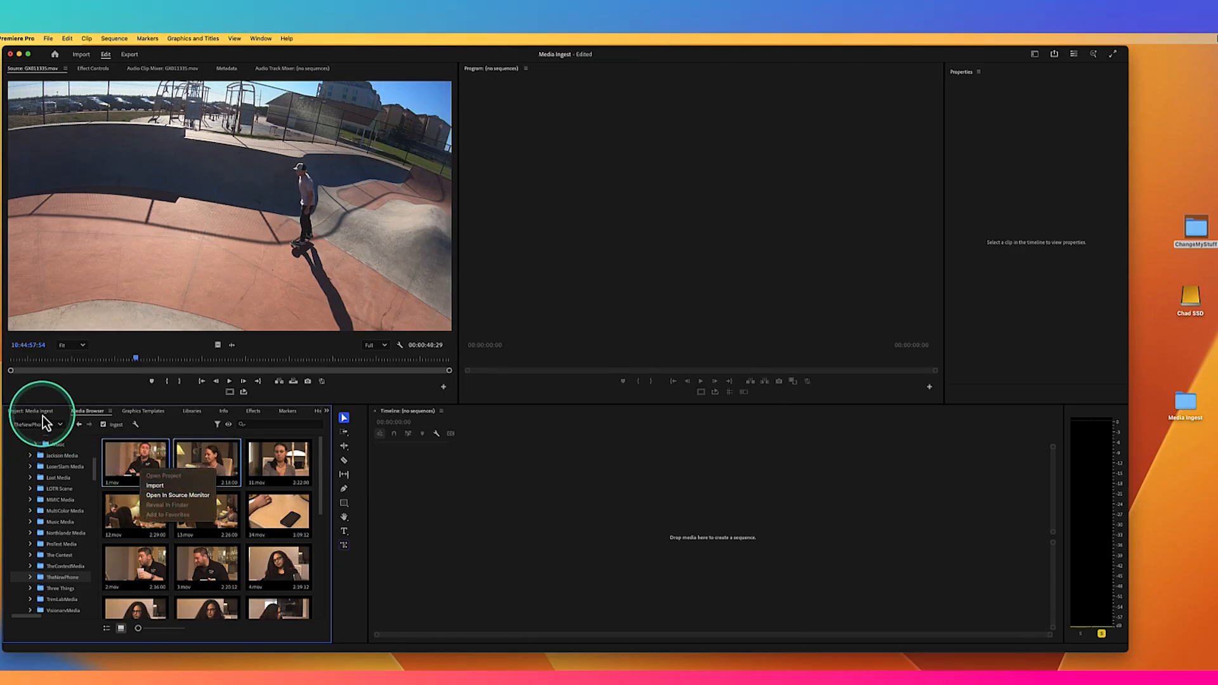
{"action": "left_click", "coordinate": [44, 424]}
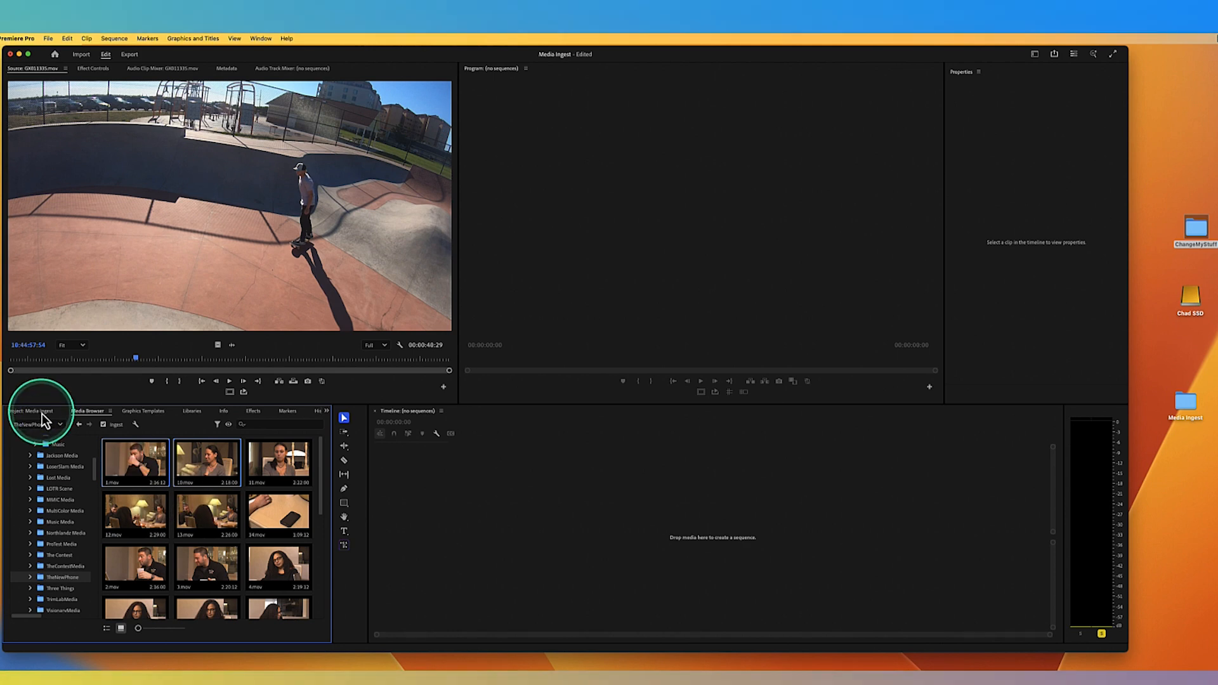
{"action": "left_click", "coordinate": [39, 412]}
{"action": "right_click", "coordinate": [114, 529]}
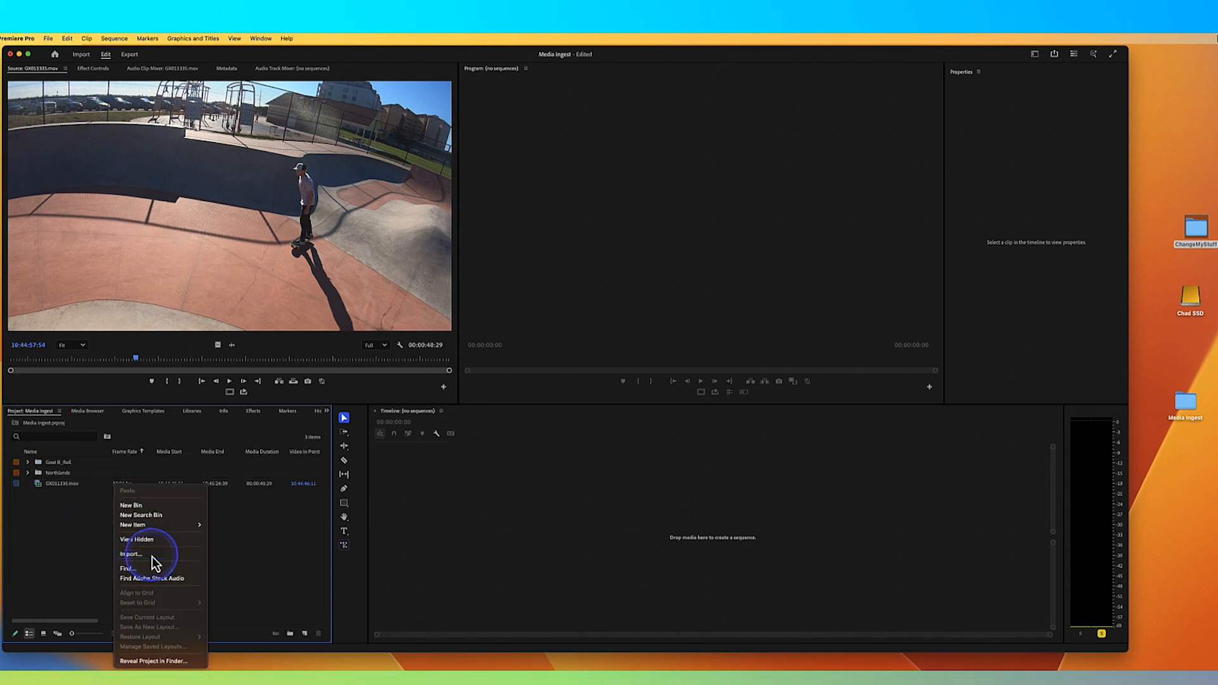
{"action": "left_click", "coordinate": [152, 556]}
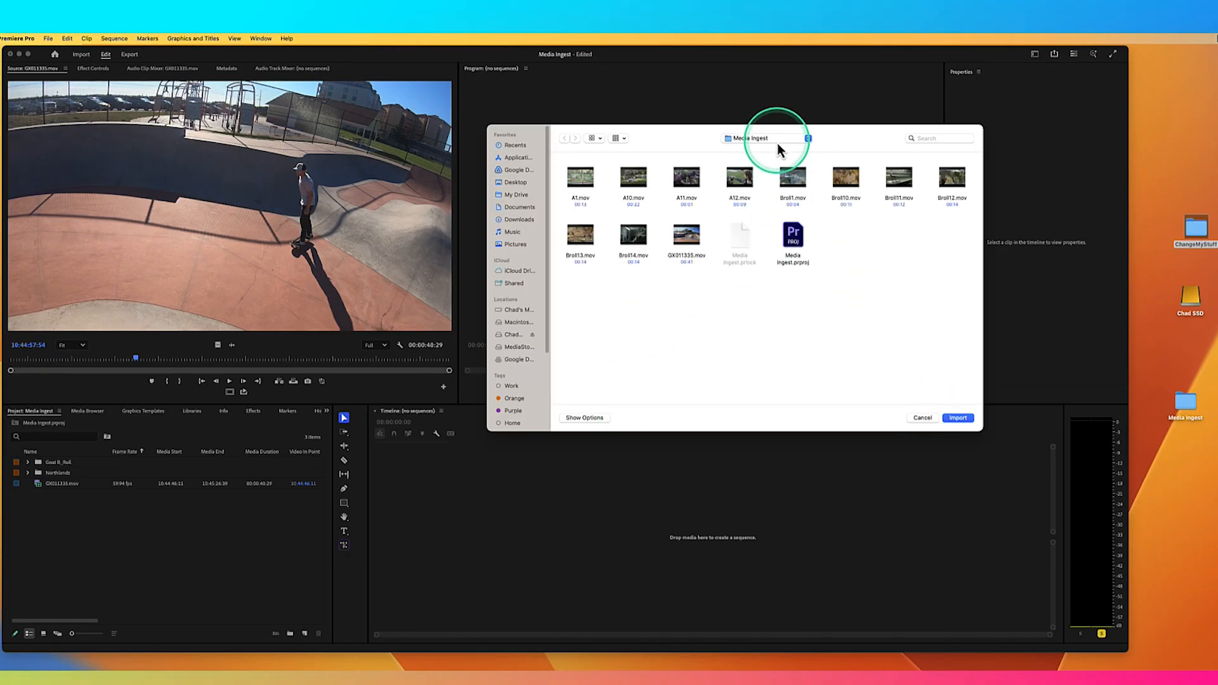
{"action": "left_click", "coordinate": [927, 421]}
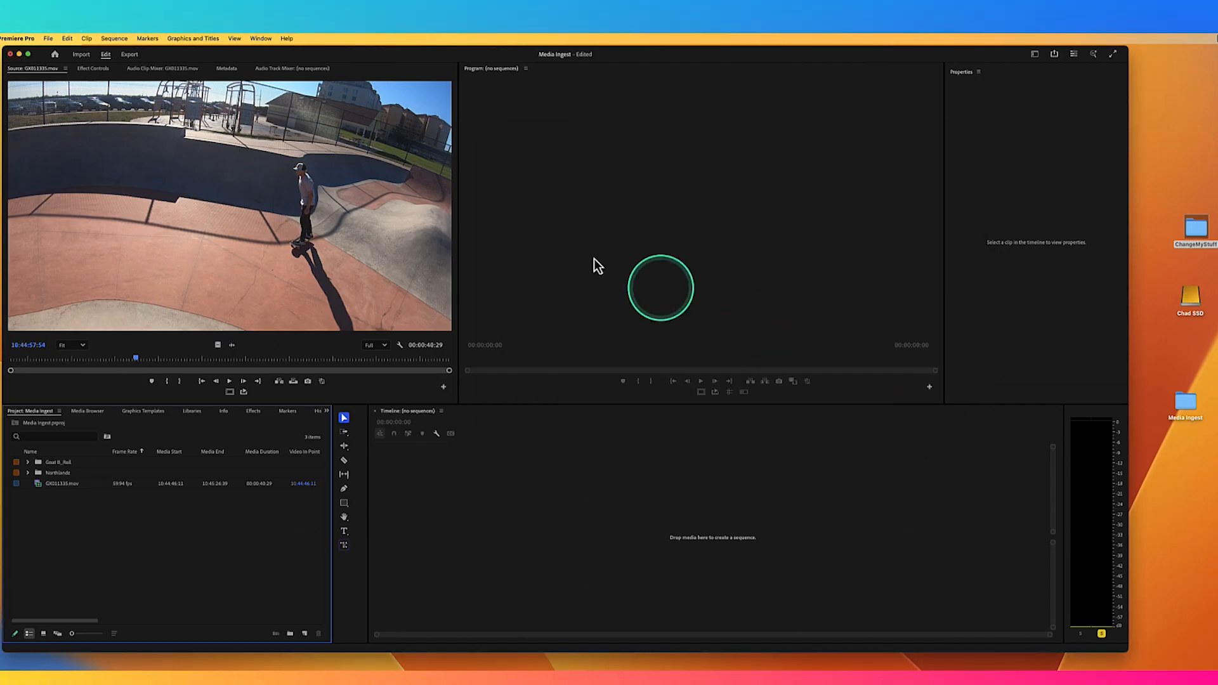
{"action": "left_click", "coordinate": [49, 39]}
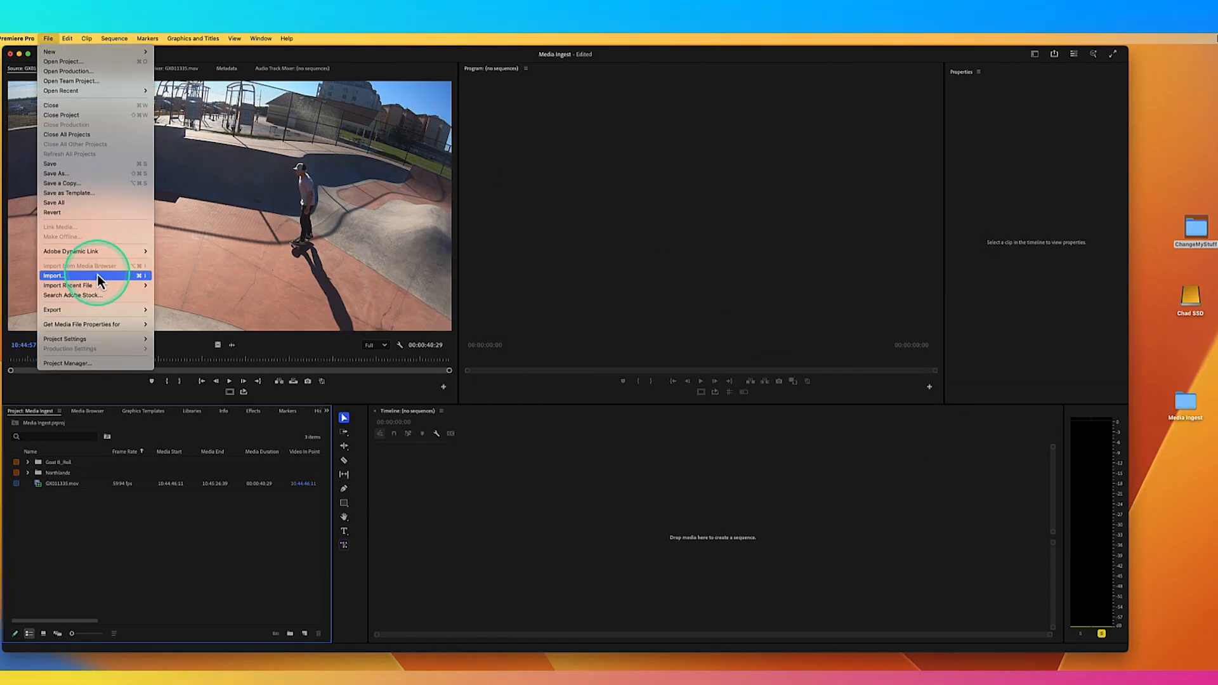
{"action": "left_click", "coordinate": [136, 485]}
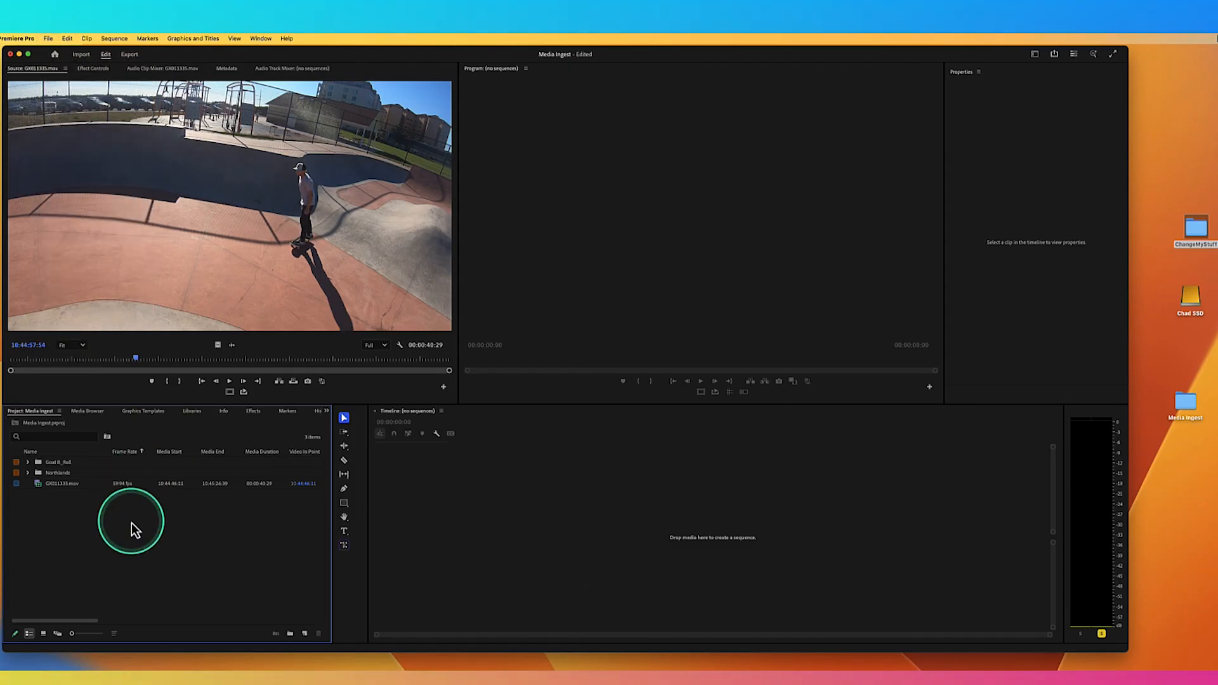
{"action": "key", "text": "super+i"}
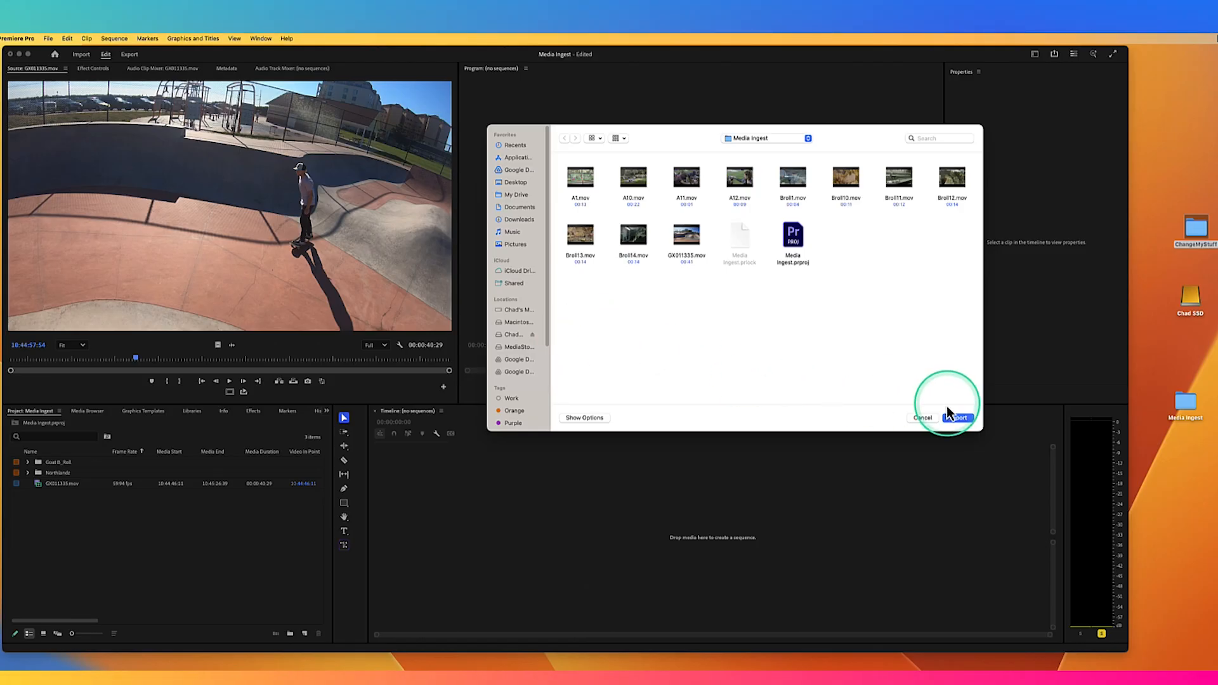
{"action": "left_click", "coordinate": [922, 418]}
Import 1.mov and 2.mov into the Media Ingest project from the SSD's Adobe Media Files/TheNewPhone folder in Finder
{"action": "left_click", "coordinate": [1190, 299]}
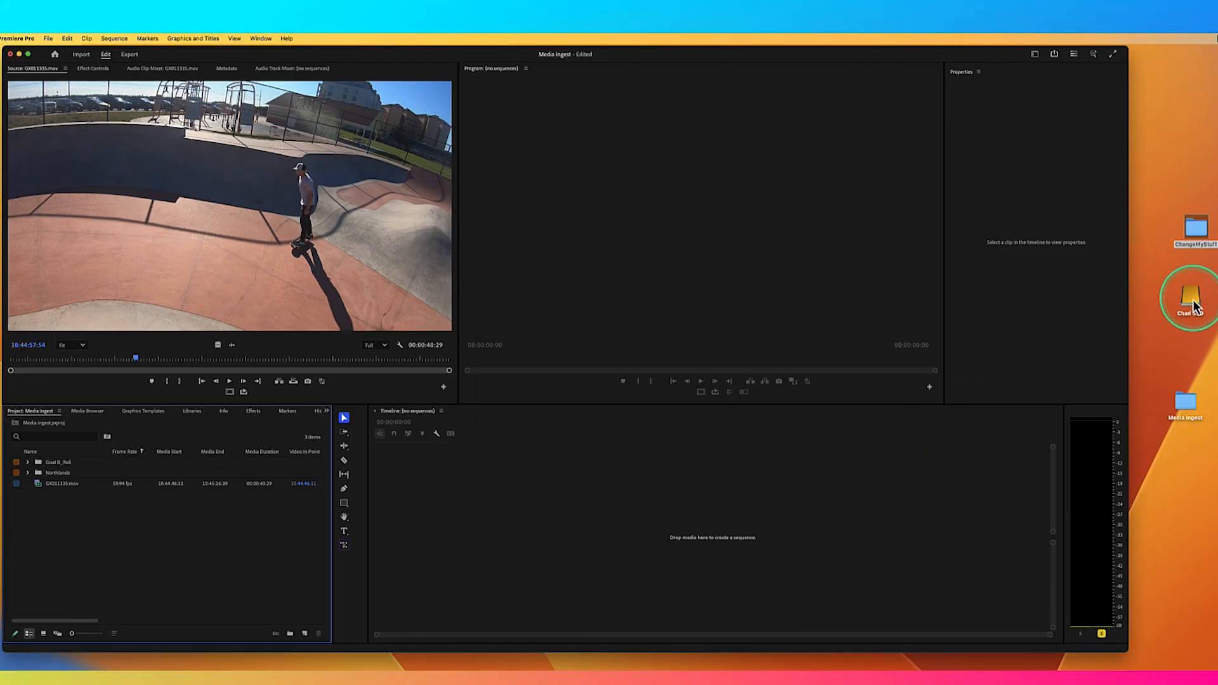
{"action": "double_click", "coordinate": [1192, 300]}
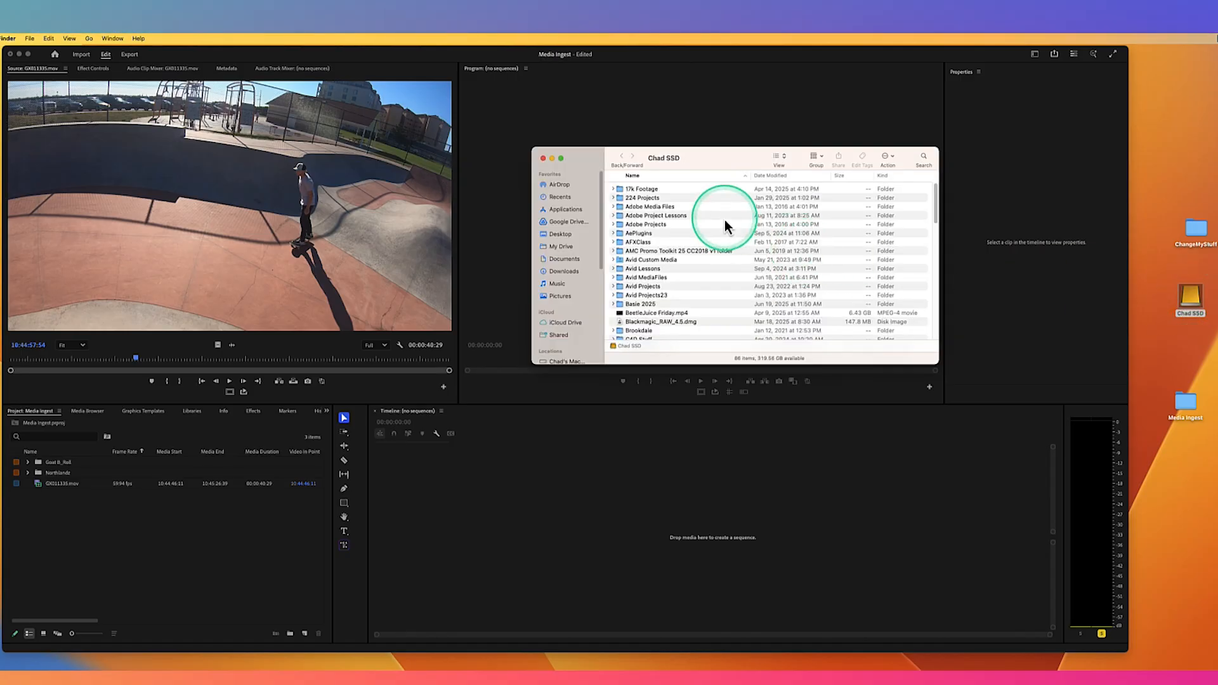
{"action": "double_click", "coordinate": [645, 208]}
{"action": "scroll", "coordinate": [691, 295], "scroll_direction": "down", "scroll_amount": 3}
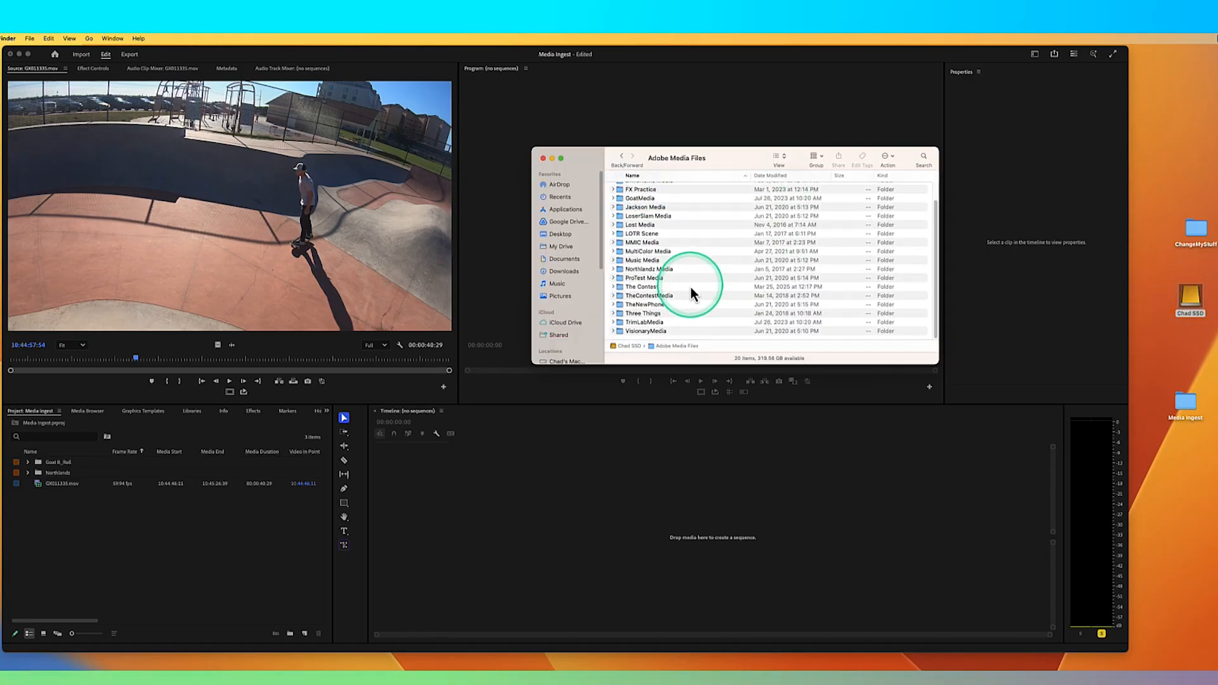
{"action": "double_click", "coordinate": [649, 305]}
{"action": "left_click_drag", "start_coordinate": [633, 189], "coordinate": [637, 202]}
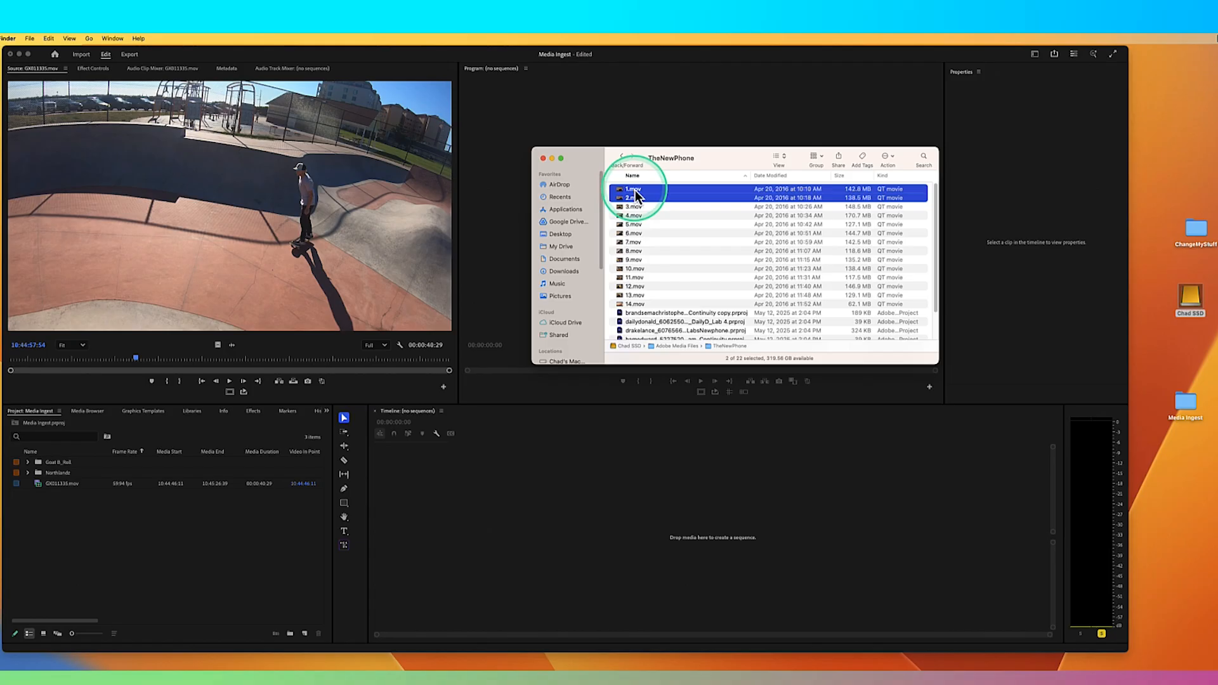
{"action": "left_click_drag", "start_coordinate": [624, 207], "coordinate": [182, 534]}
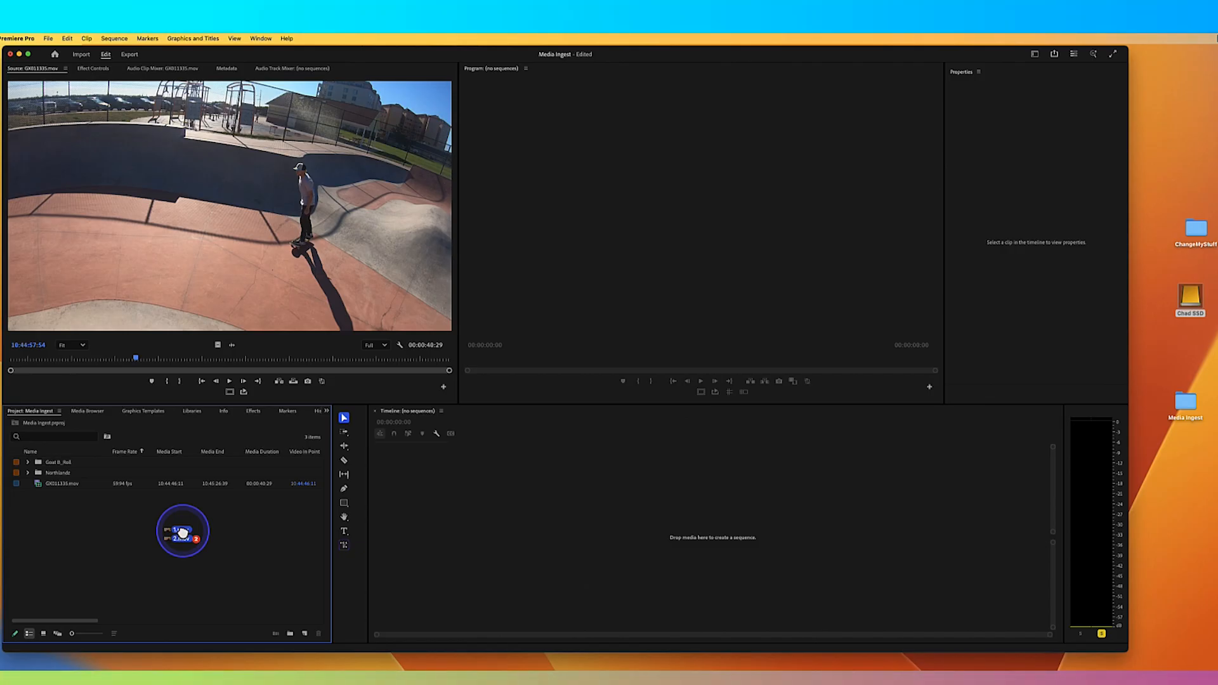
{"action": "left_click_drag", "start_coordinate": [183, 532], "coordinate": [191, 531]}
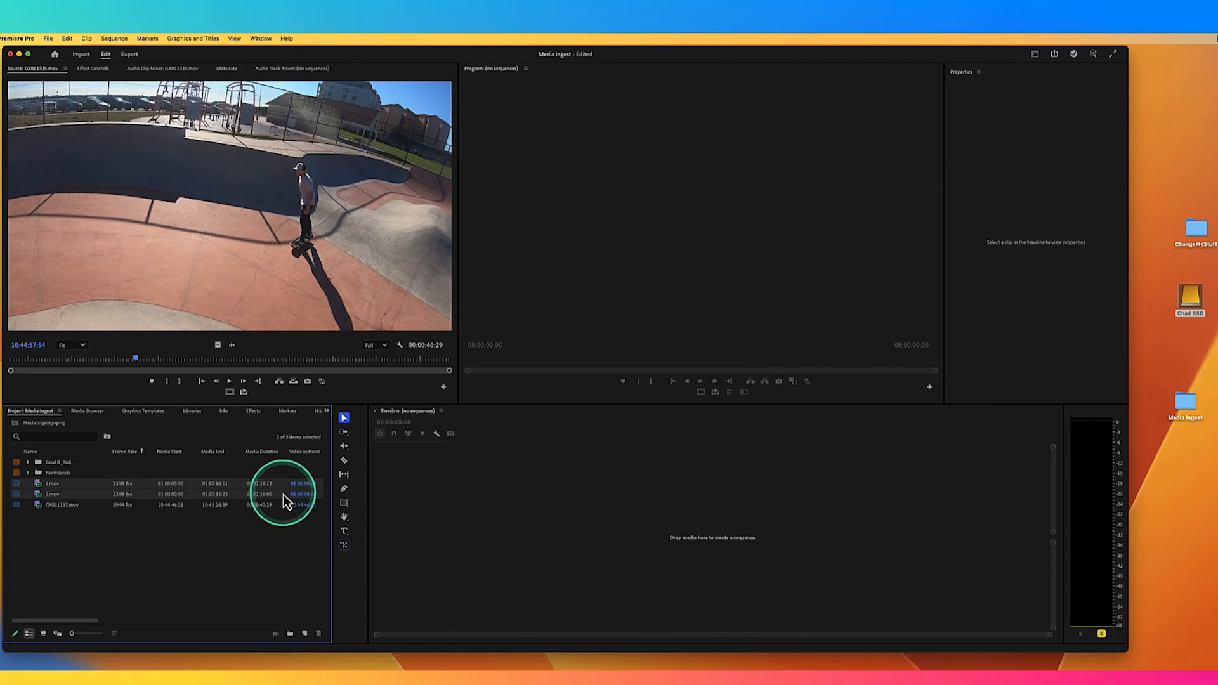
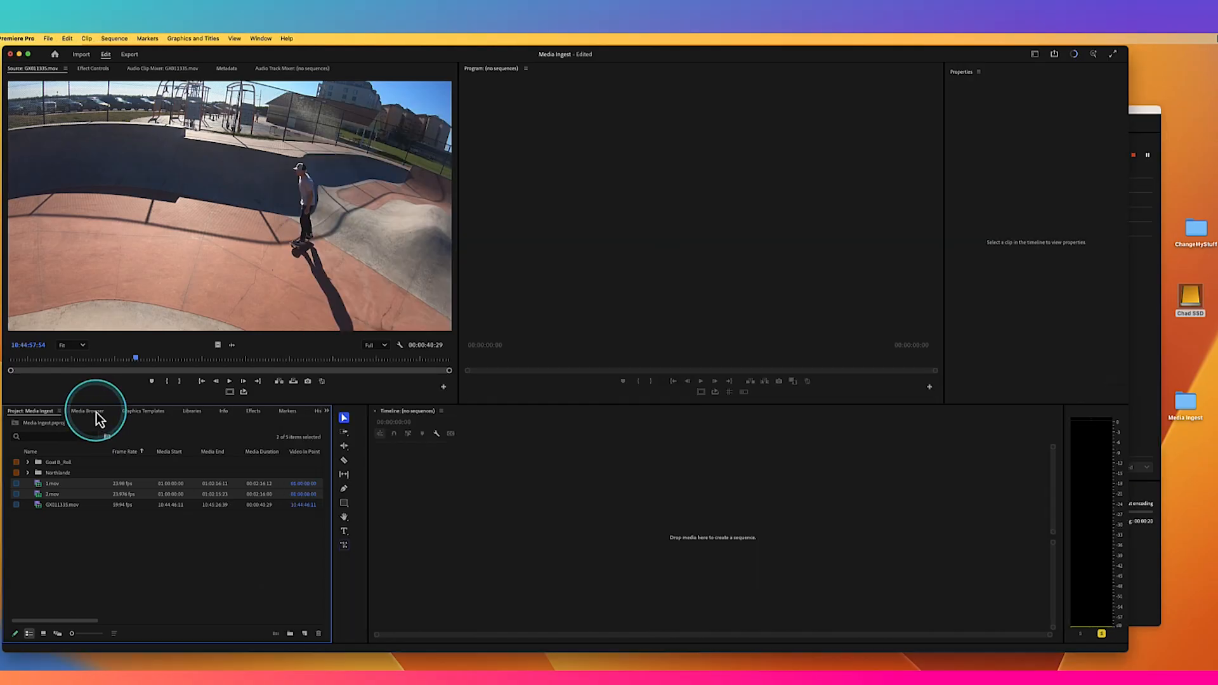
Check the transcode action, preset and primary location in the Media Ingest project's ingest settings
{"action": "left_click", "coordinate": [97, 413]}
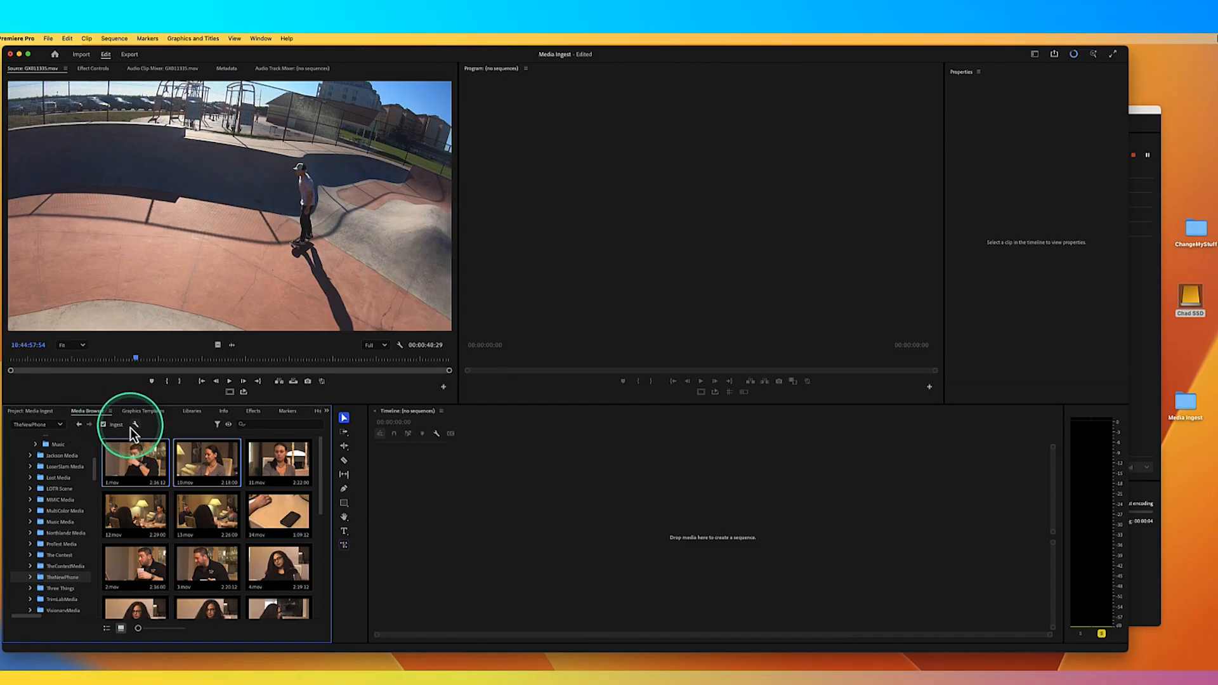
{"action": "left_click", "coordinate": [47, 38]}
{"action": "mouse_move", "coordinate": [112, 343]}
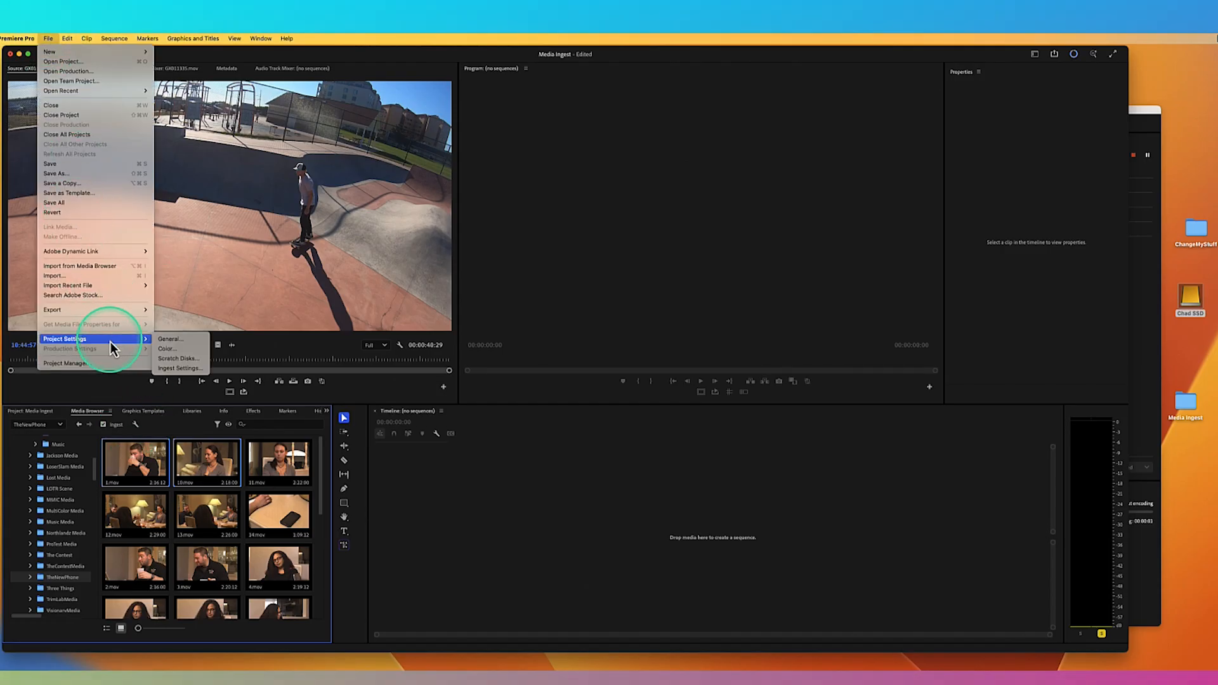
{"action": "left_click", "coordinate": [168, 368]}
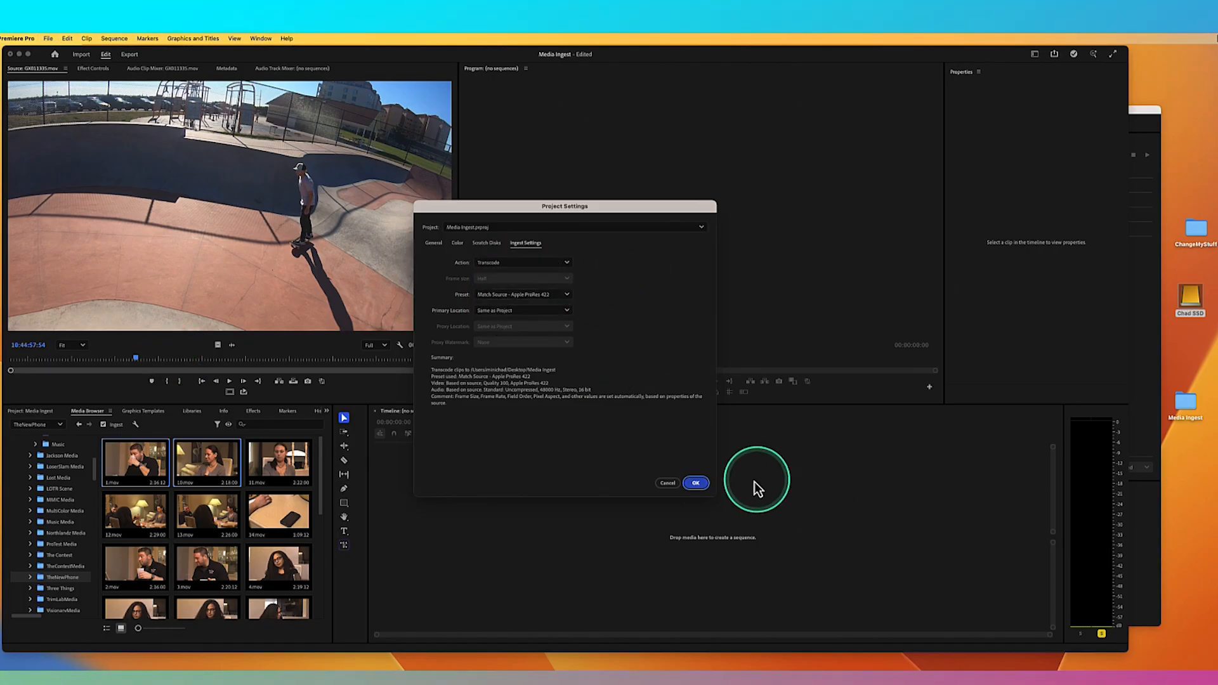
{"action": "left_click", "coordinate": [700, 485]}
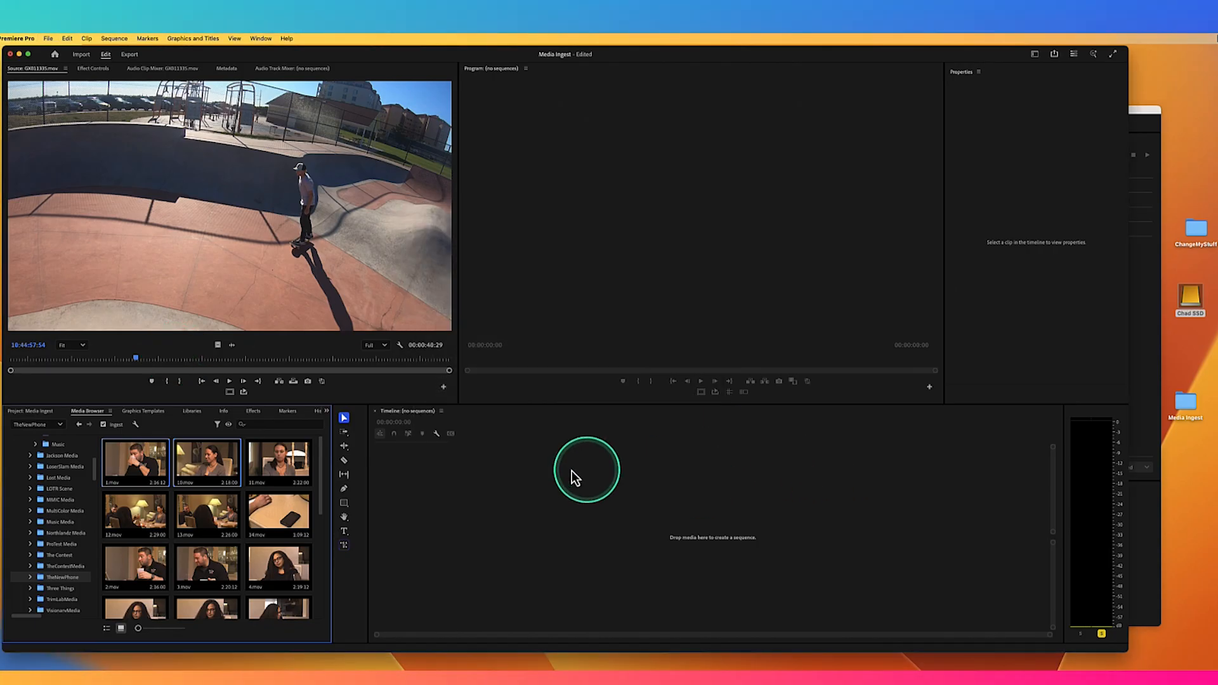
Switch to Media Encoder to check the queue for the 1.mov and 2.mov ingest jobs, and close its window
{"action": "left_click", "coordinate": [35, 412]}
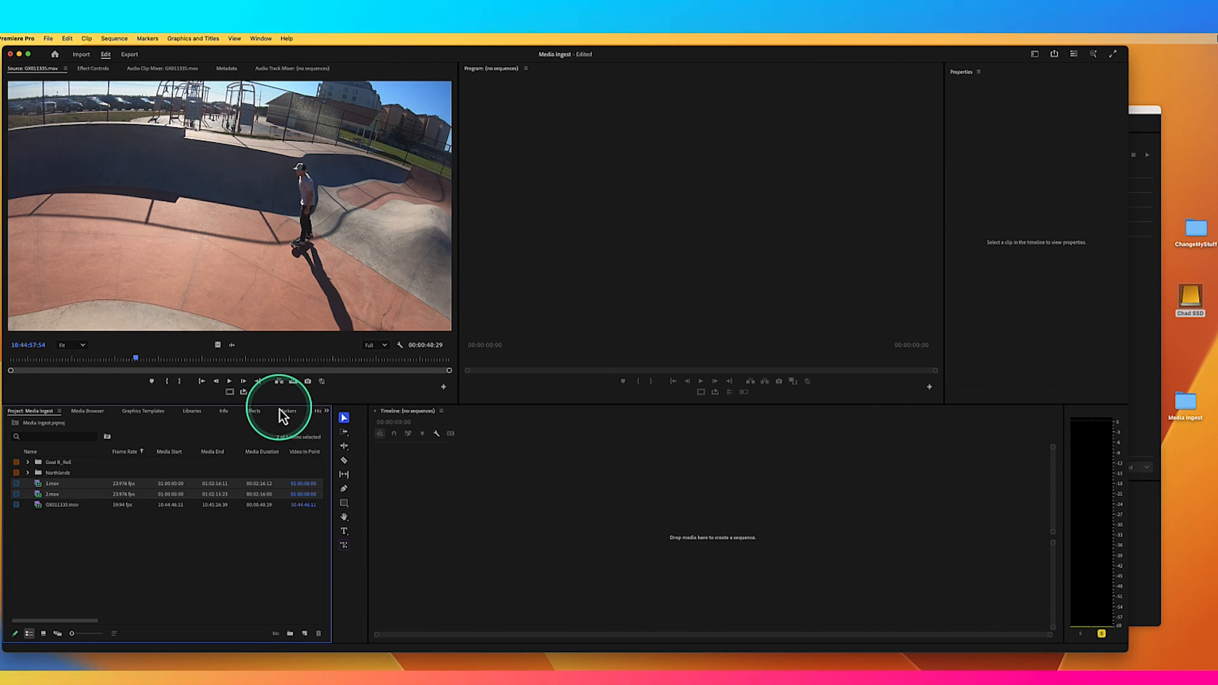
{"action": "left_click", "coordinate": [1143, 342]}
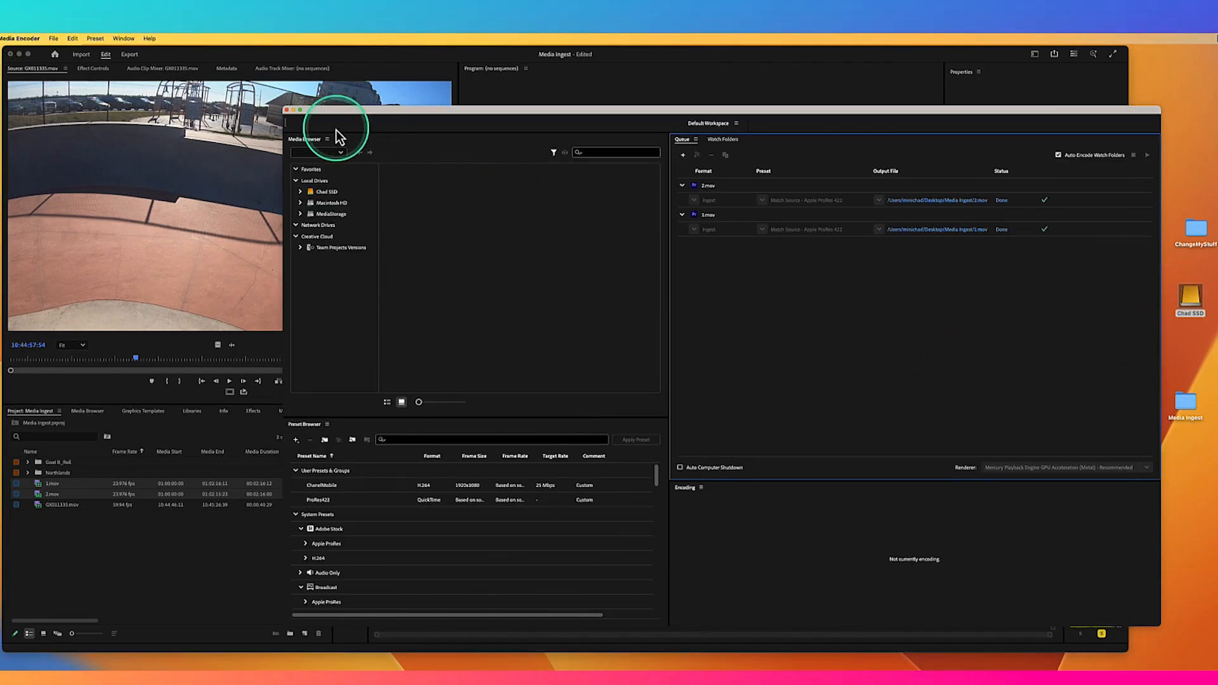
{"action": "left_click", "coordinate": [287, 110]}
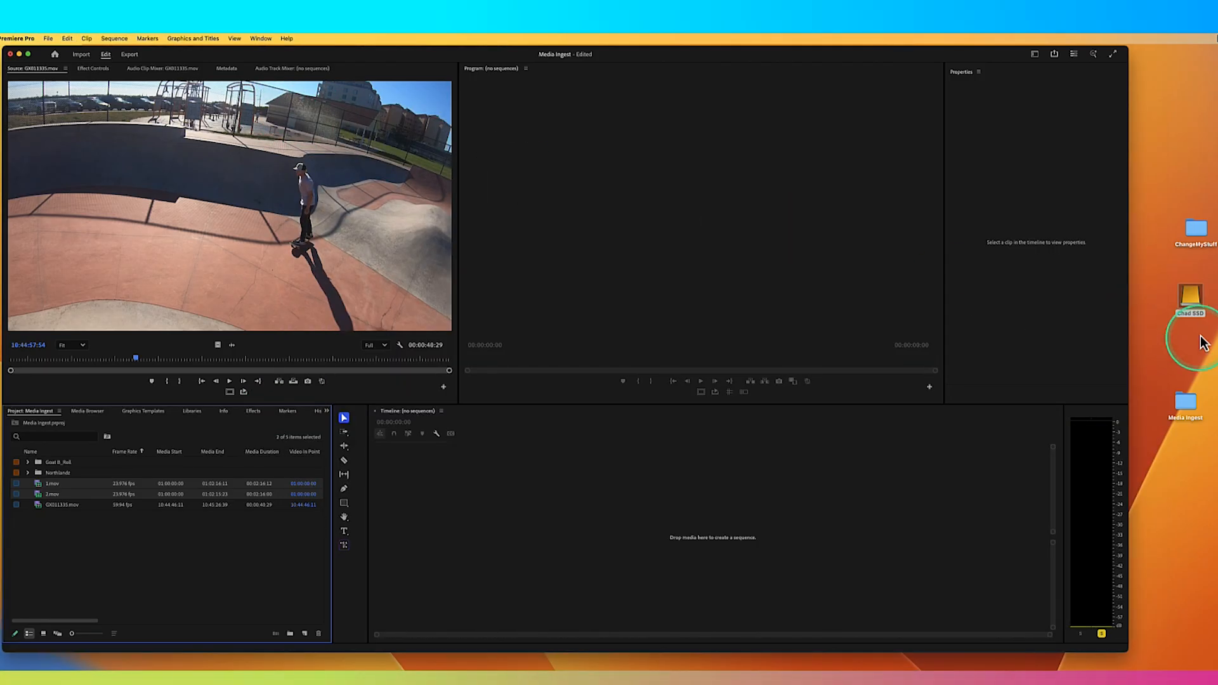
Check the Media Ingest folder on the desktop for the transcoded 1.mov and 2.mov files and close it
{"action": "left_click", "coordinate": [1198, 231]}
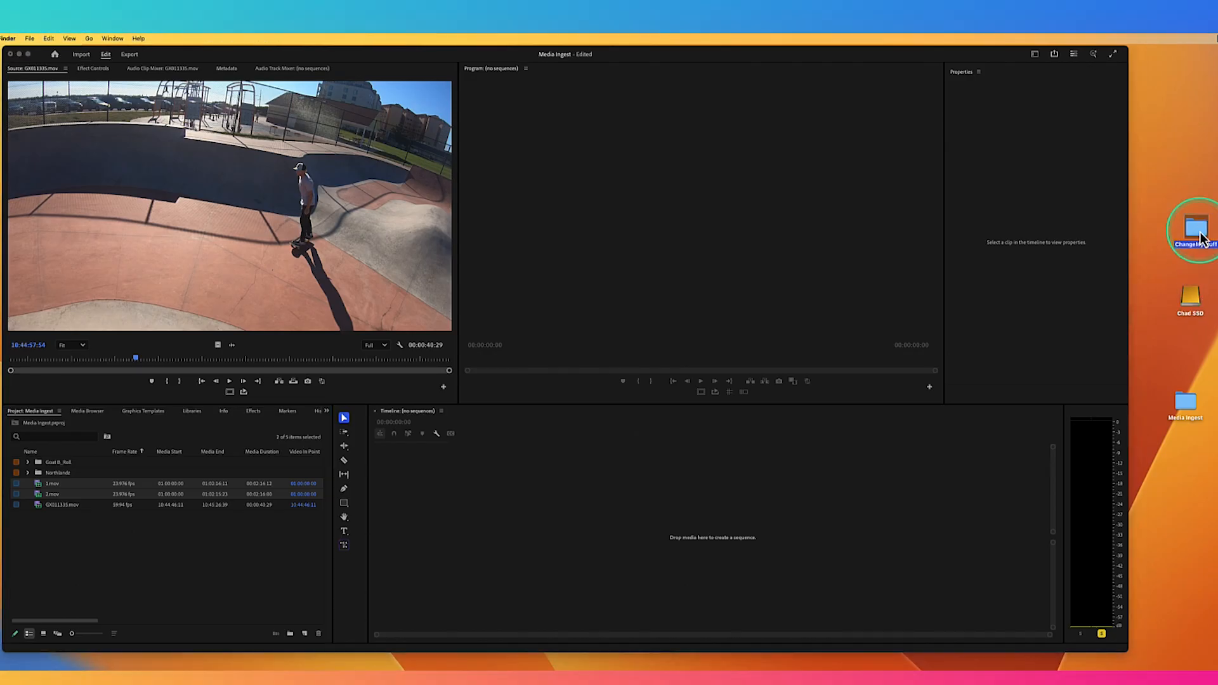
{"action": "double_click", "coordinate": [1189, 408]}
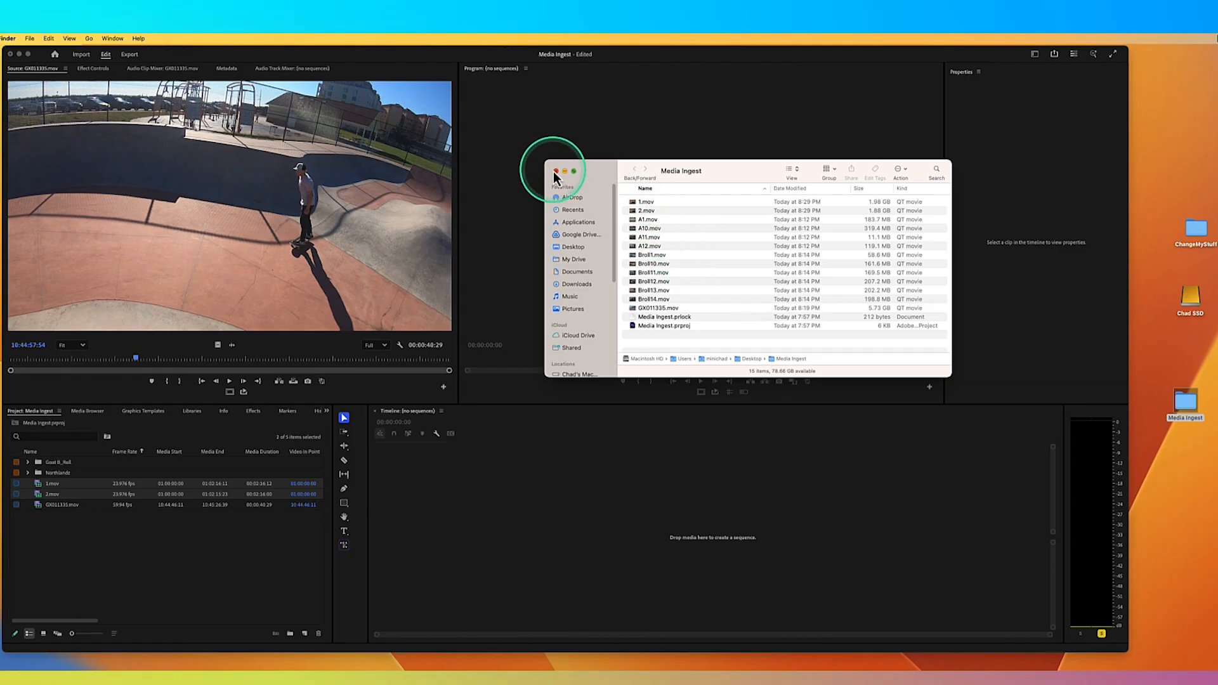
{"action": "left_click", "coordinate": [97, 420]}
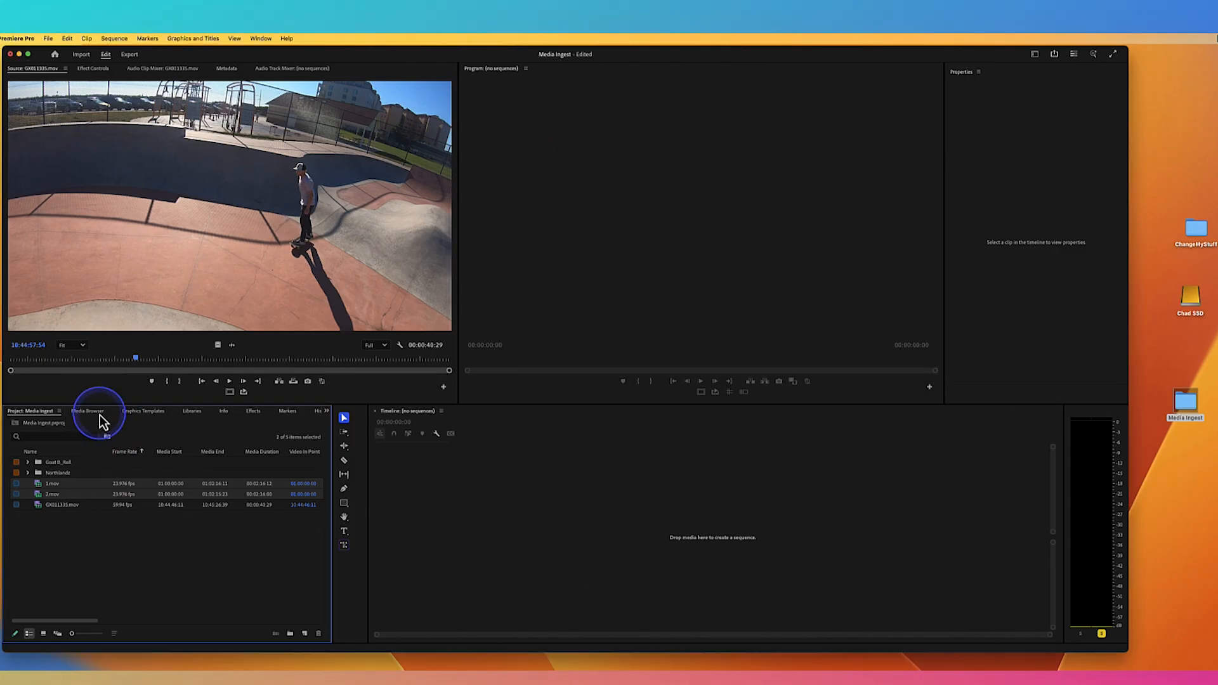
{"action": "left_click", "coordinate": [93, 413]}
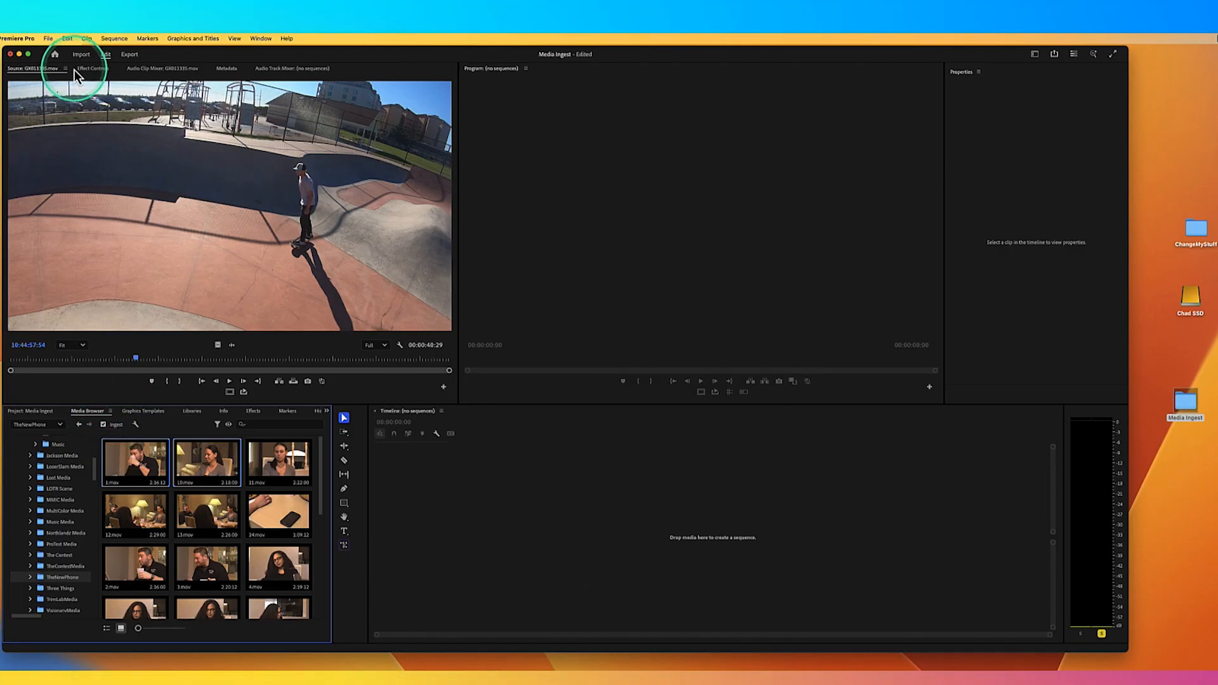
{"action": "left_click", "coordinate": [50, 39]}
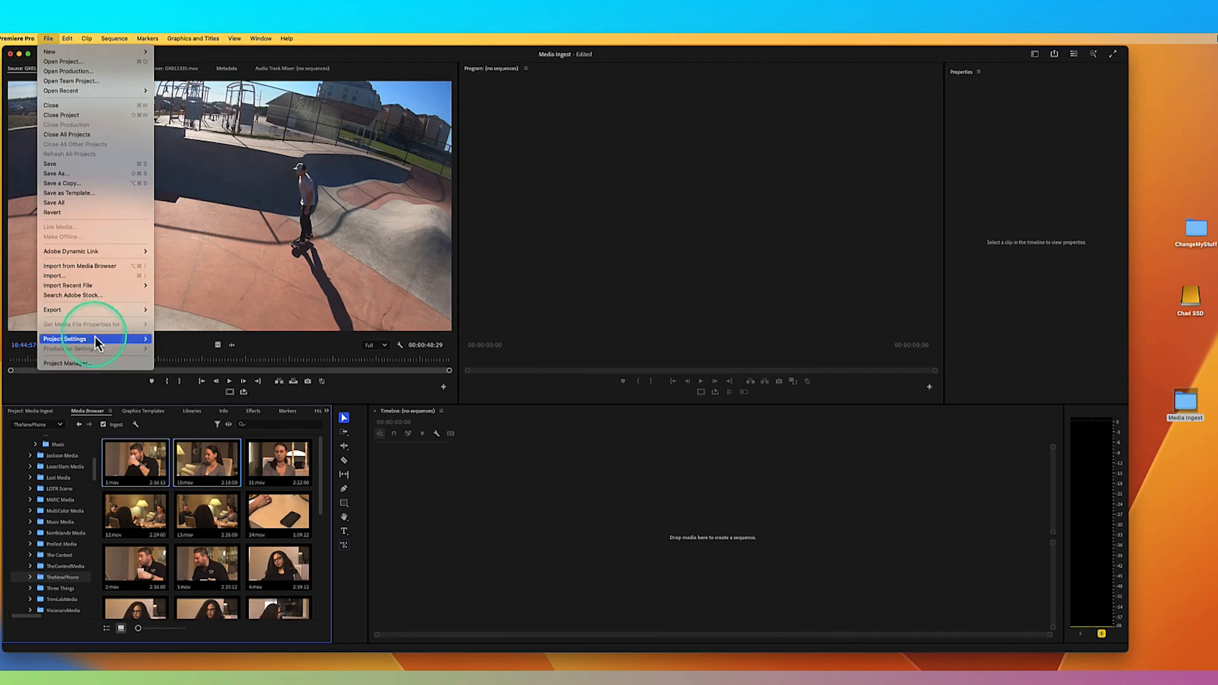
{"action": "left_click", "coordinate": [501, 490]}
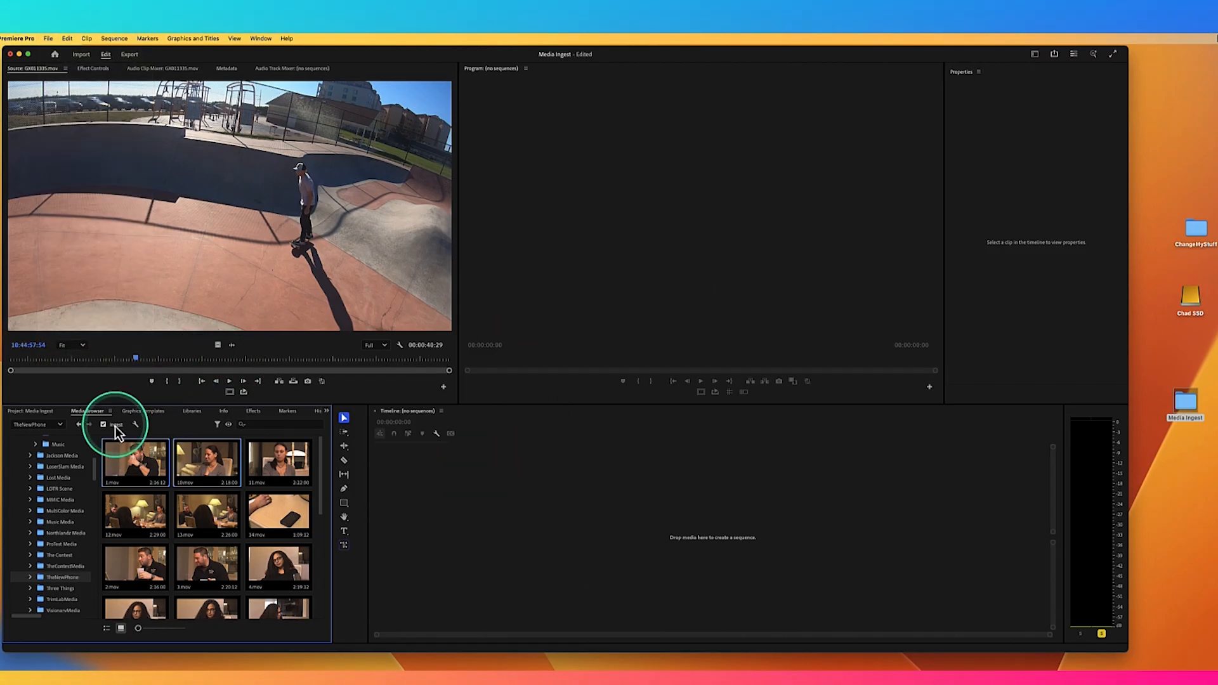
{"action": "left_click", "coordinate": [43, 413]}
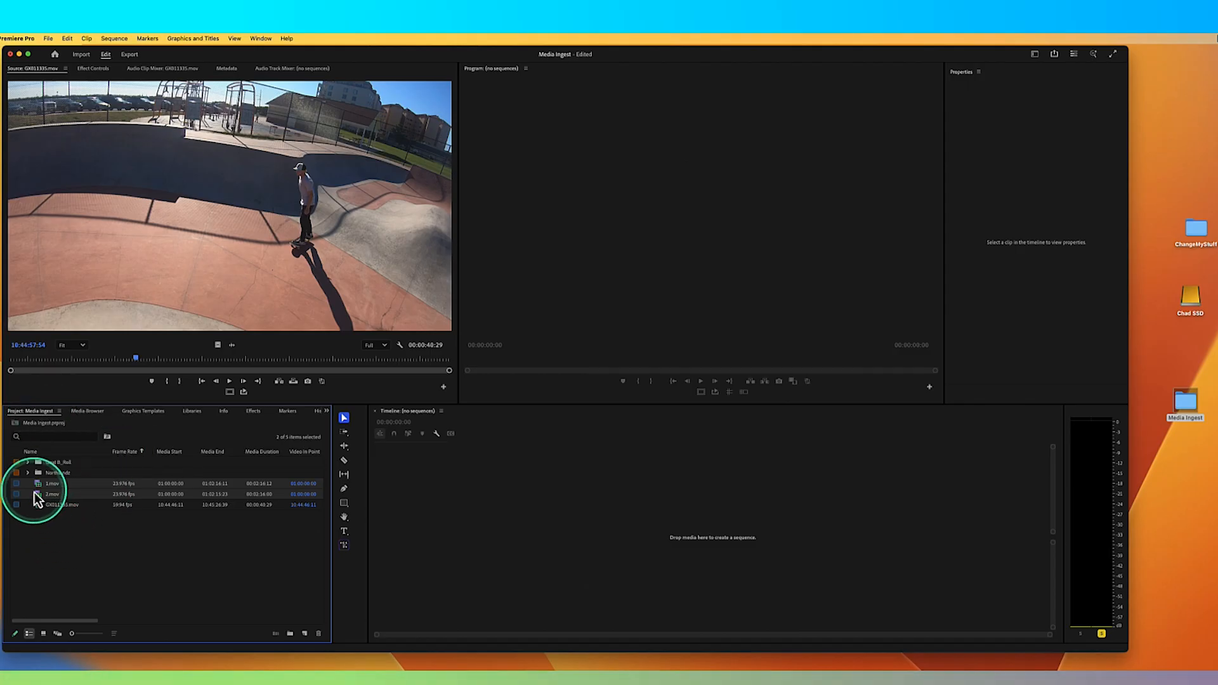
Browse to the Level UP folder inside Teacher Training on the SSD in the Media Browser and show its clips as thumbnails
{"action": "left_click", "coordinate": [92, 531]}
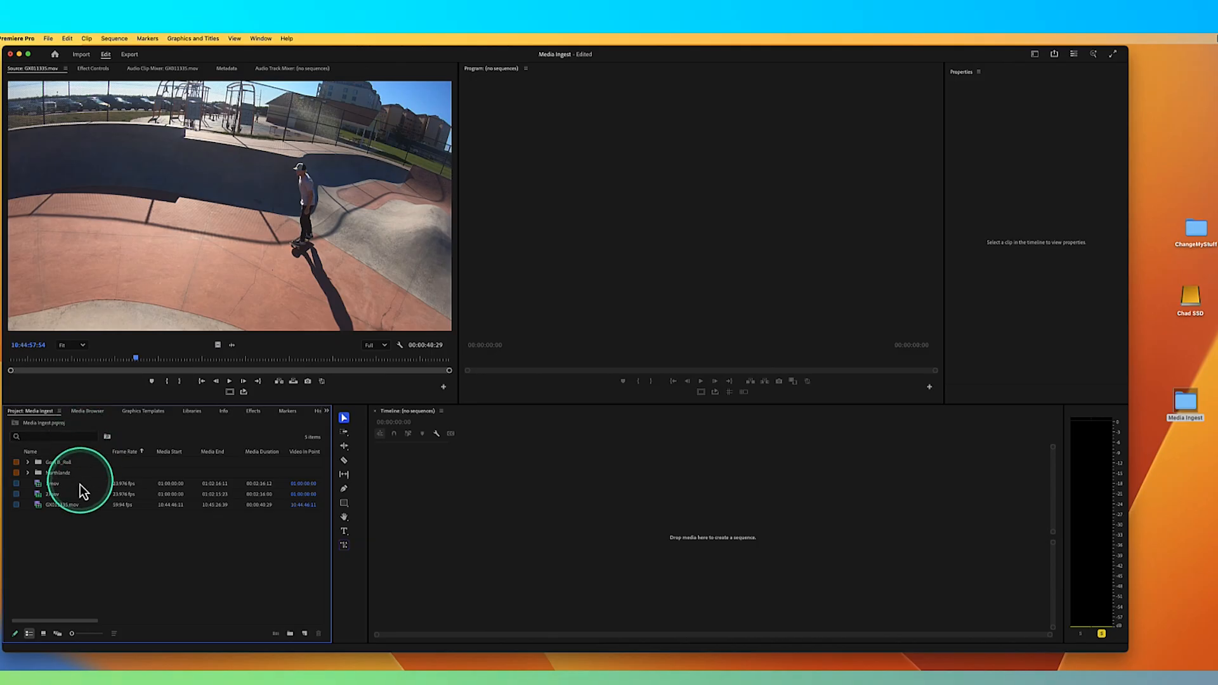
{"action": "left_click", "coordinate": [90, 415]}
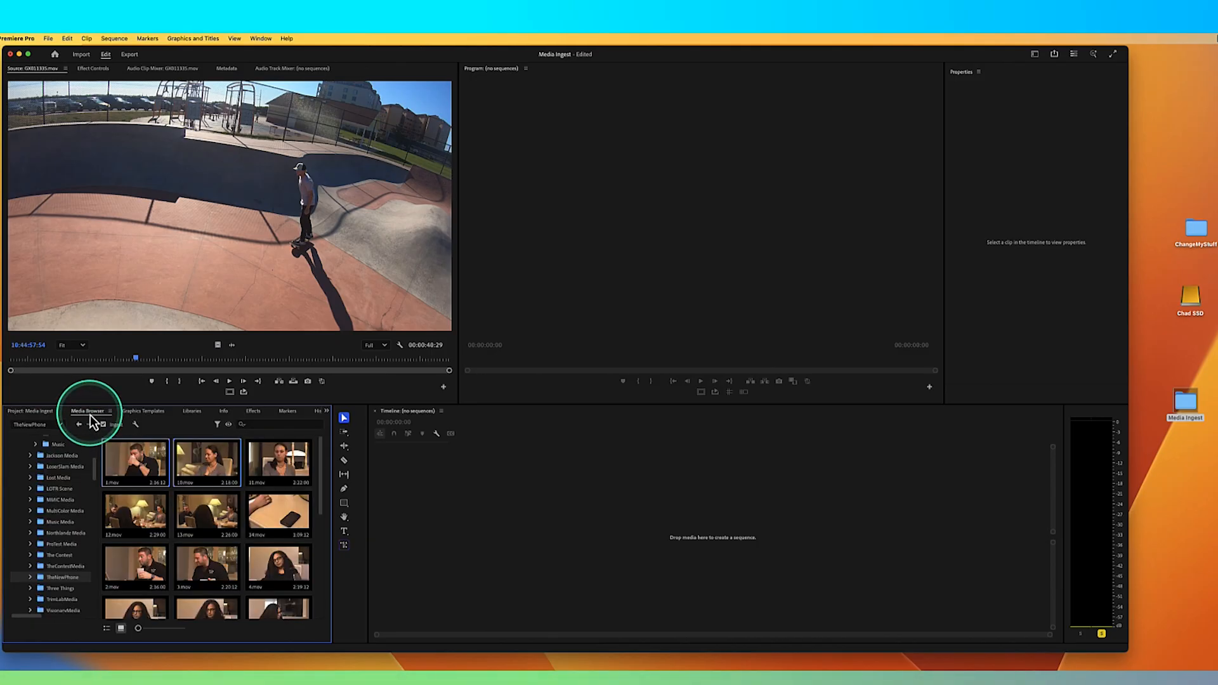
{"action": "left_click_drag", "start_coordinate": [97, 478], "coordinate": [87, 627]}
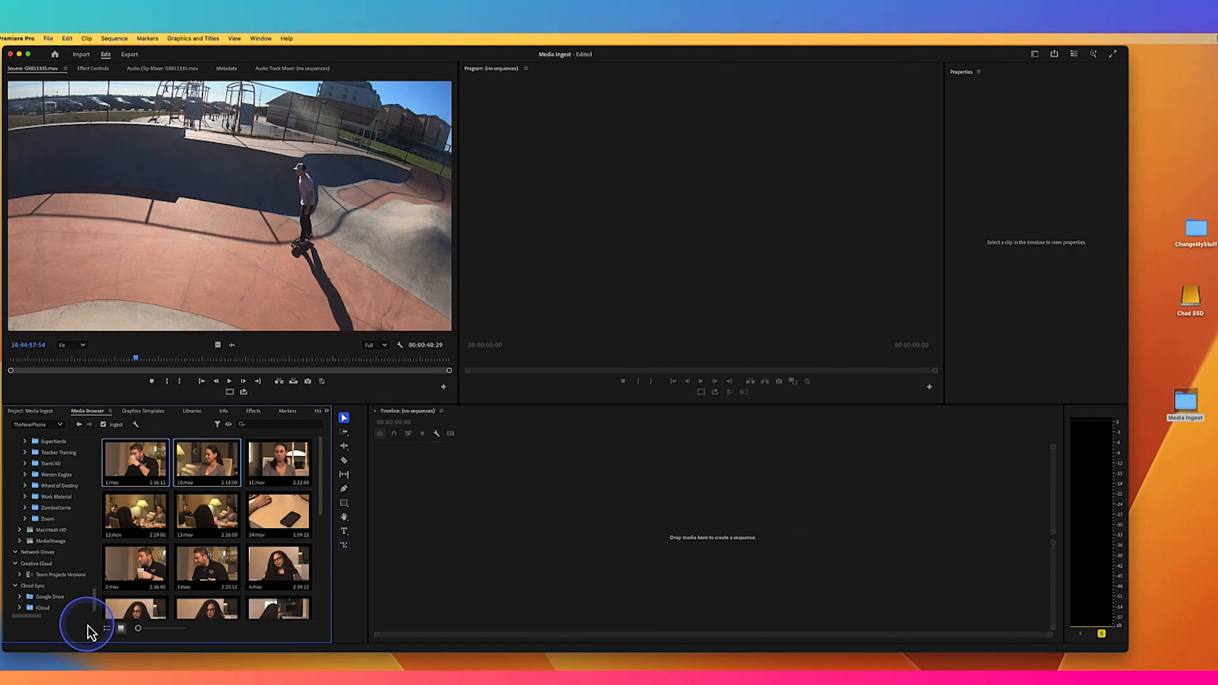
{"action": "left_click", "coordinate": [60, 455]}
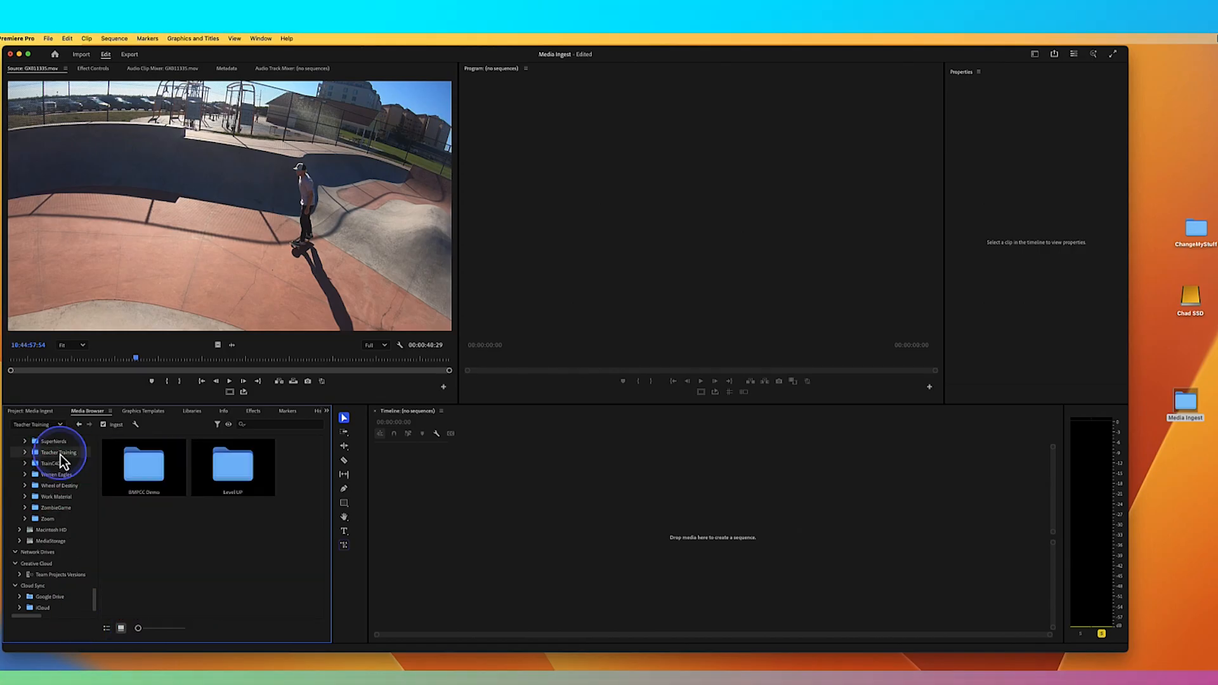
{"action": "left_click", "coordinate": [223, 469]}
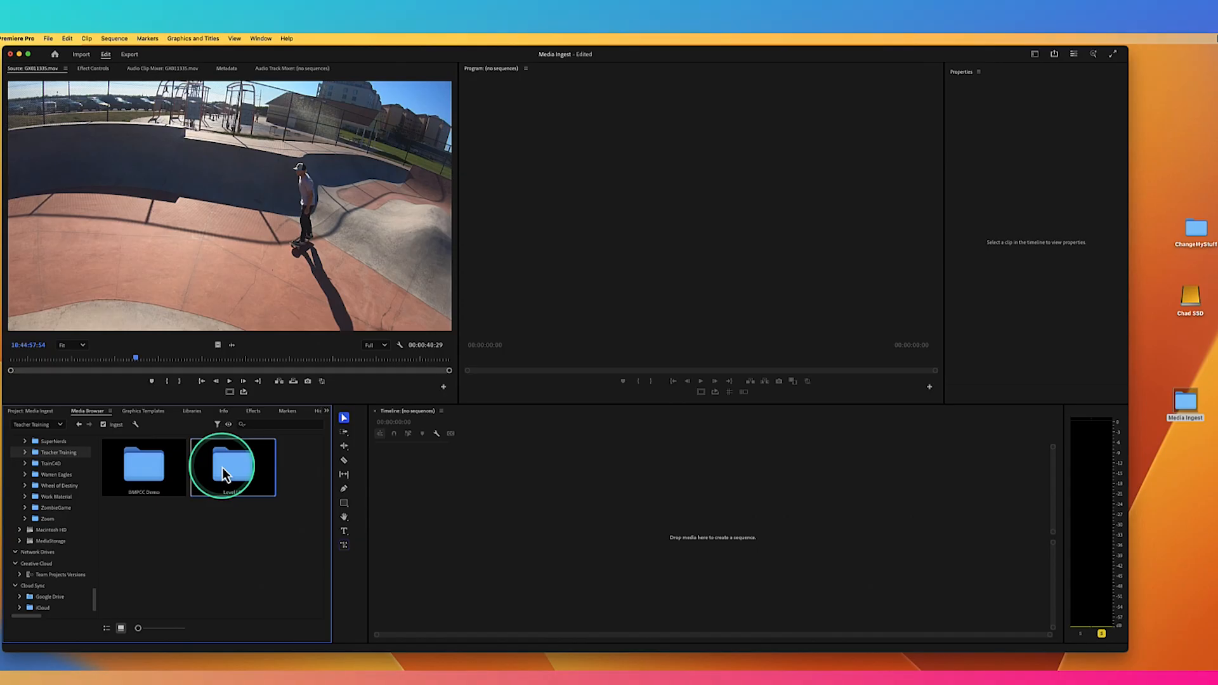
{"action": "double_click", "coordinate": [223, 473]}
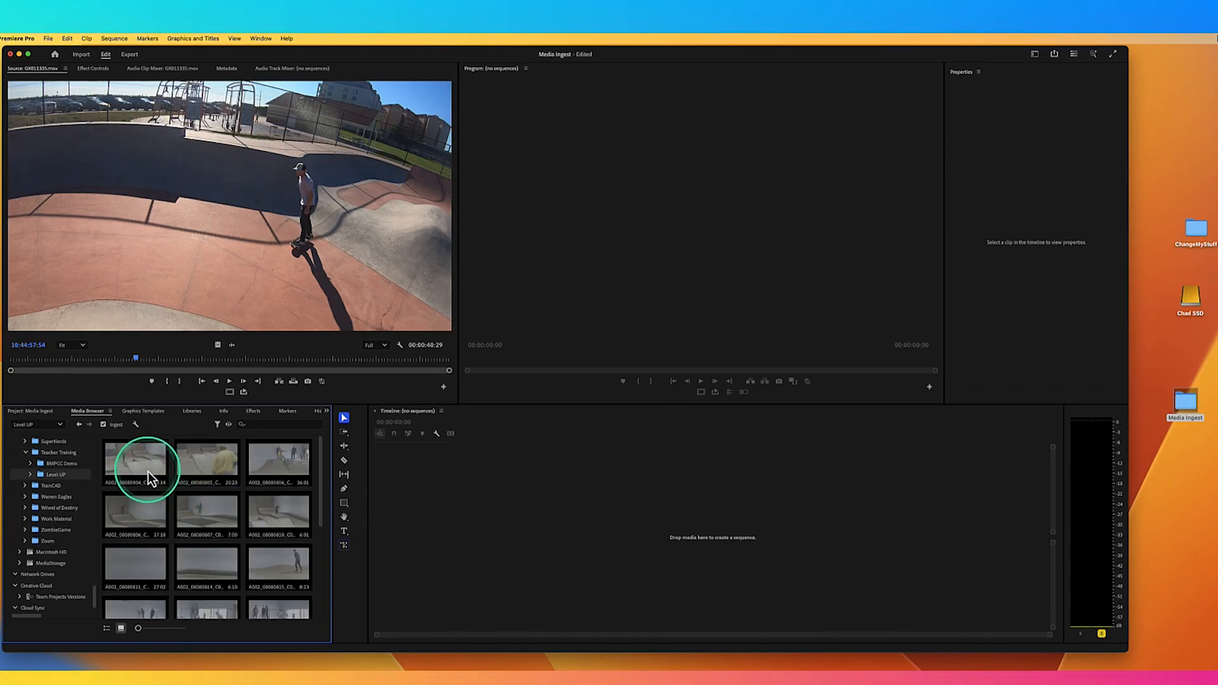
{"action": "left_click", "coordinate": [106, 628]}
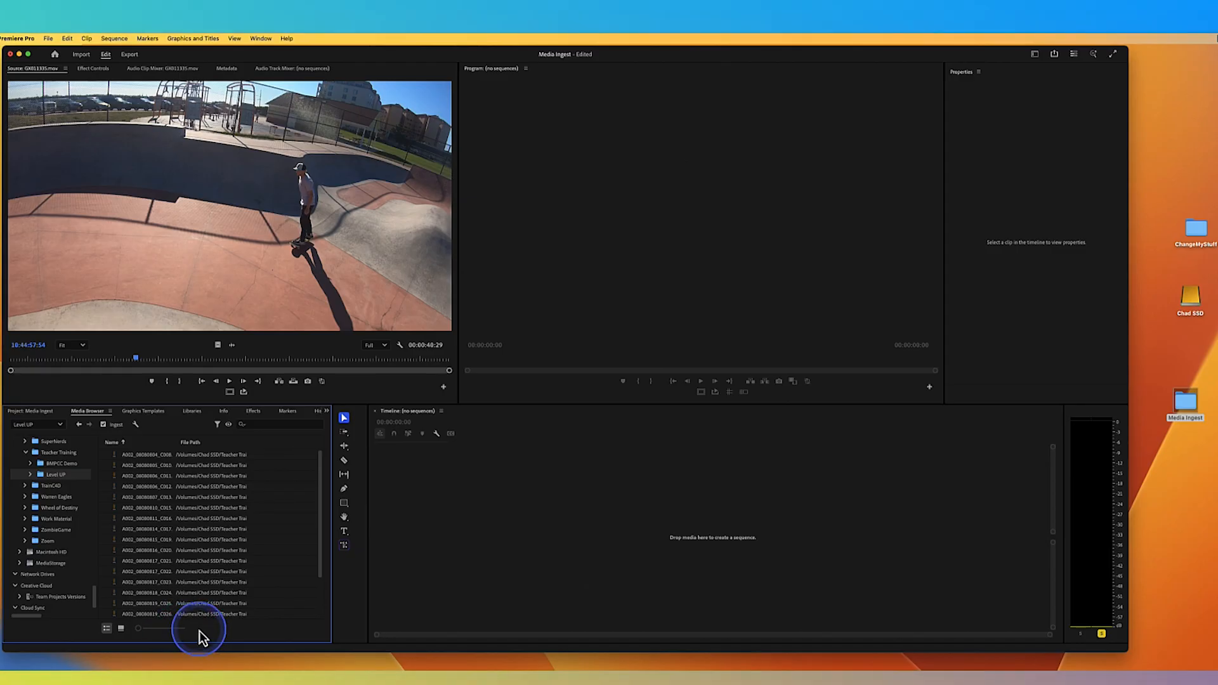
{"action": "left_click", "coordinate": [120, 628]}
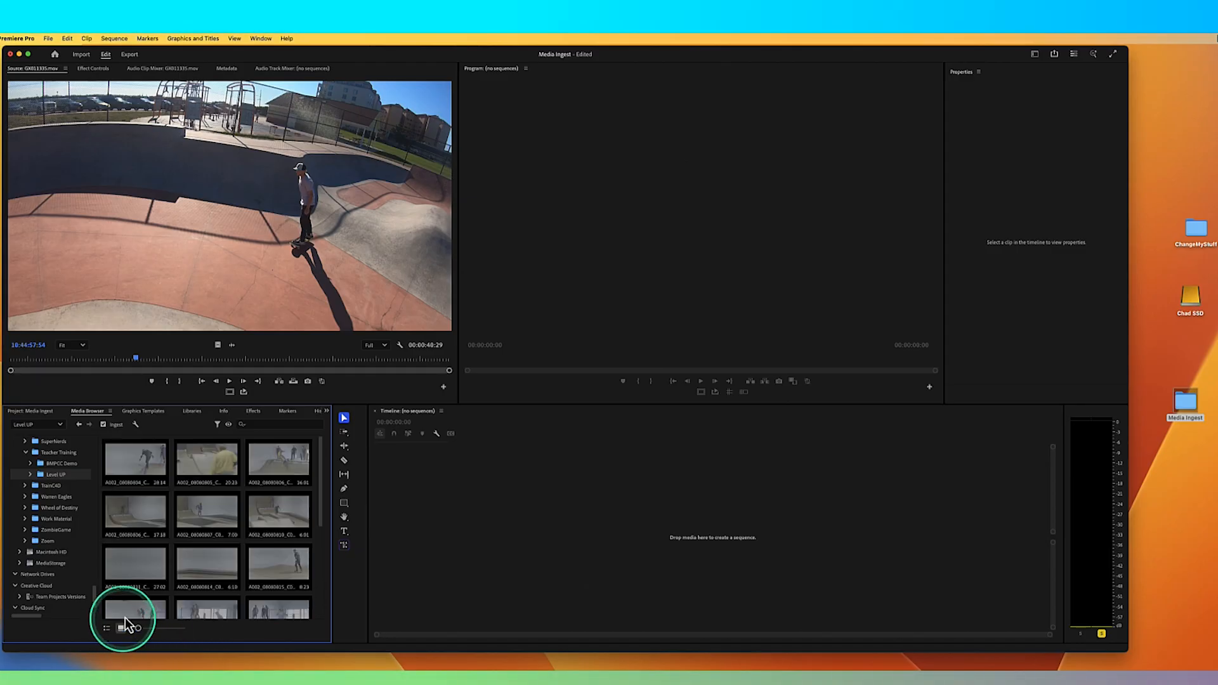
Turn off ingest for the project and select the first three clips in the Level UP folder
{"action": "right_click", "coordinate": [151, 462]}
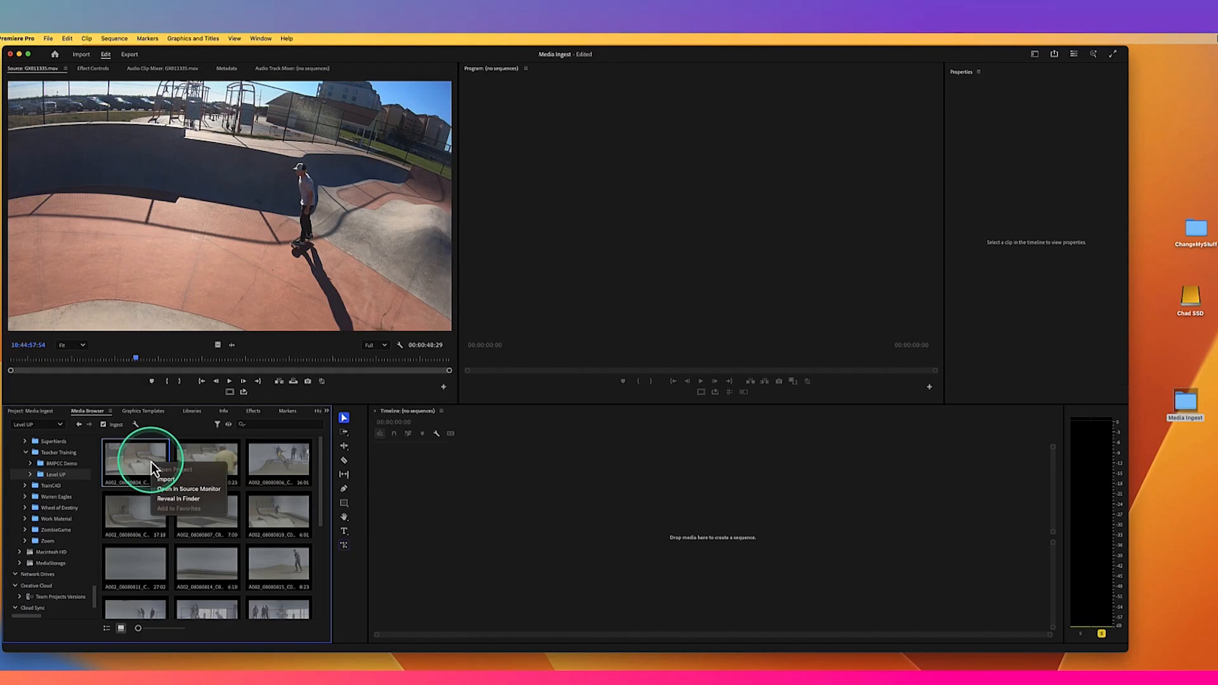
{"action": "left_click", "coordinate": [102, 426]}
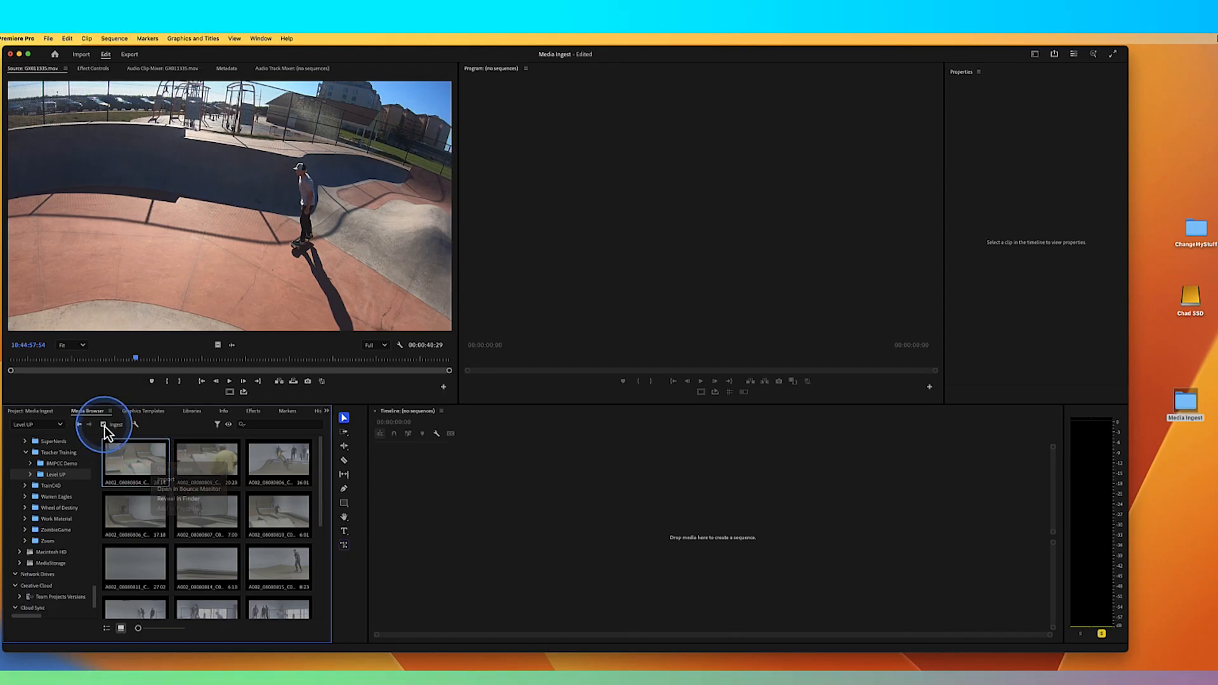
{"action": "left_click", "coordinate": [271, 469]}
{"action": "left_click", "coordinate": [151, 470]}
{"action": "left_click", "coordinate": [220, 471], "text": "shift"}
{"action": "left_click", "coordinate": [269, 466], "text": "shift"}
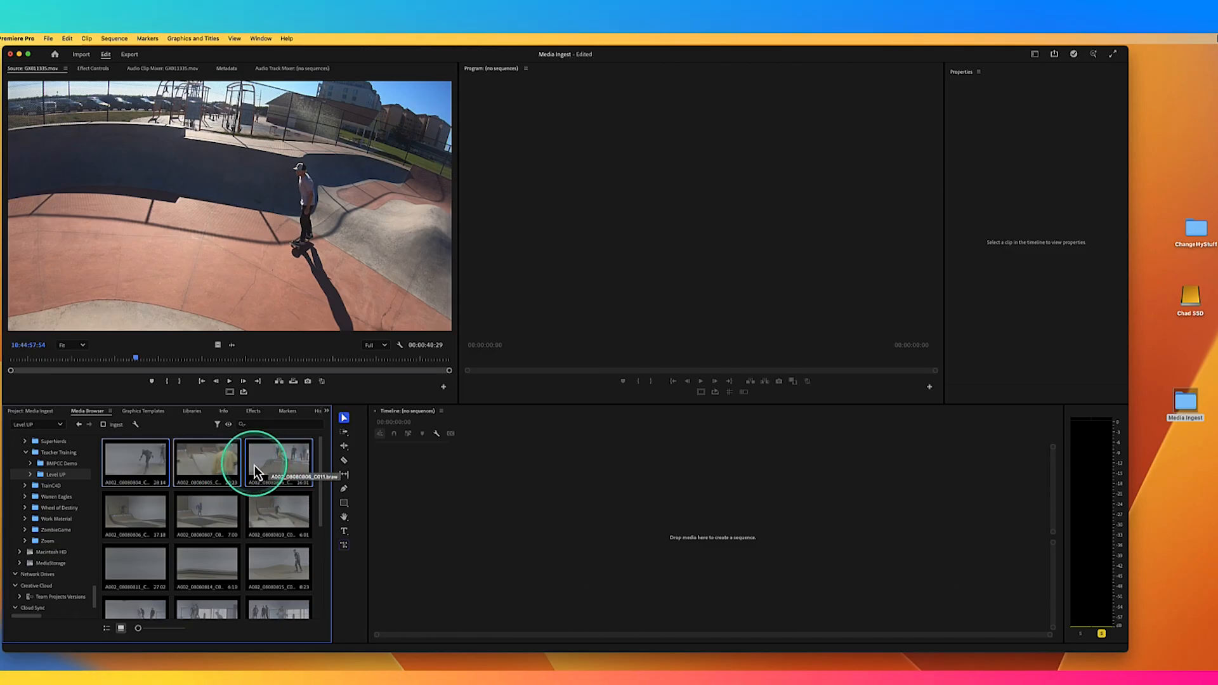
Create a bin named LevelUpSkate in the Media Ingest project
{"action": "left_click", "coordinate": [43, 413]}
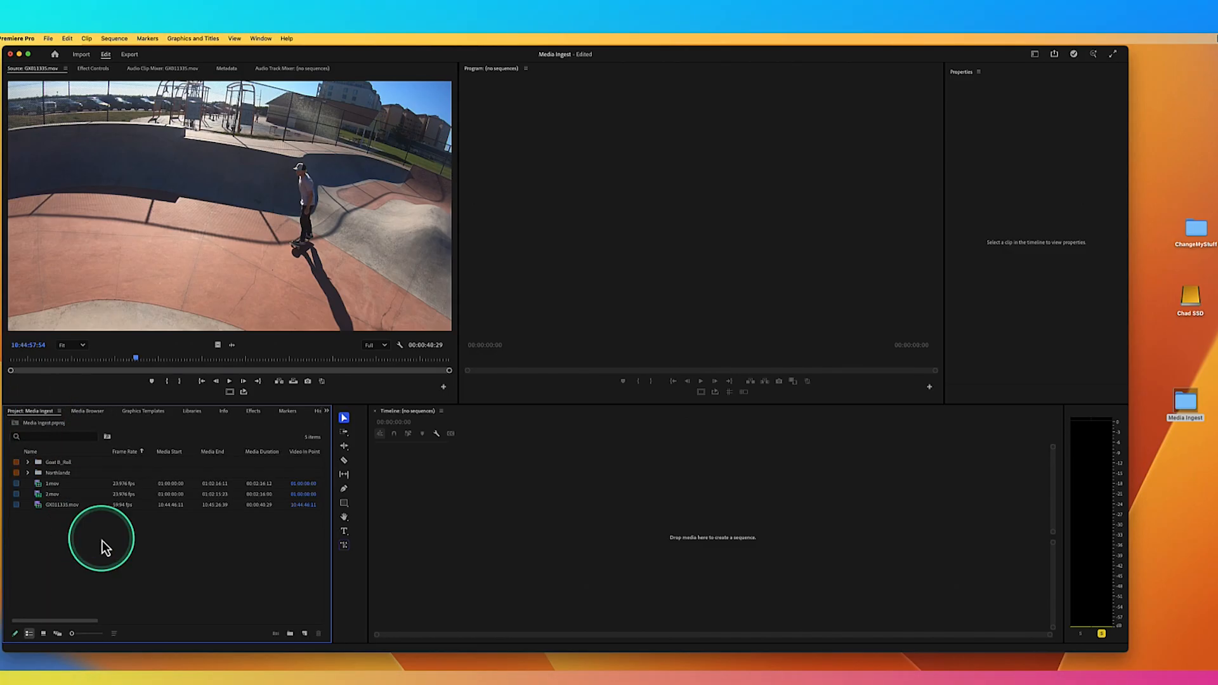
{"action": "key", "text": "super+b"}
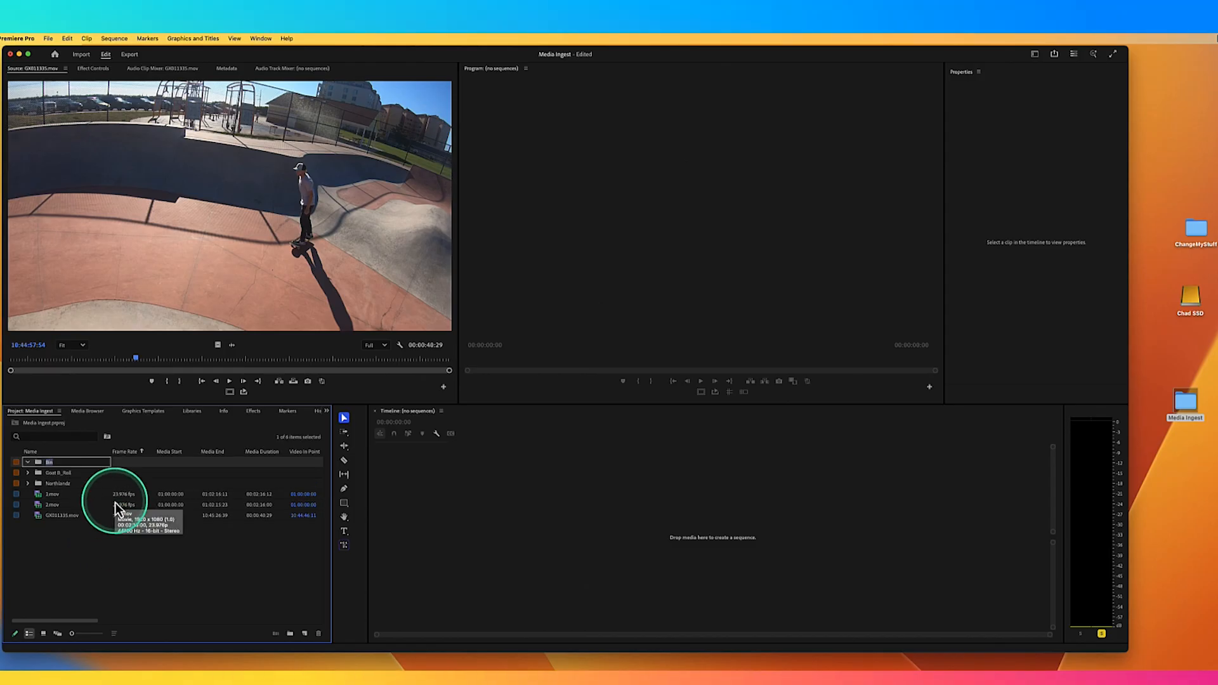
{"action": "type", "text": "Le"}
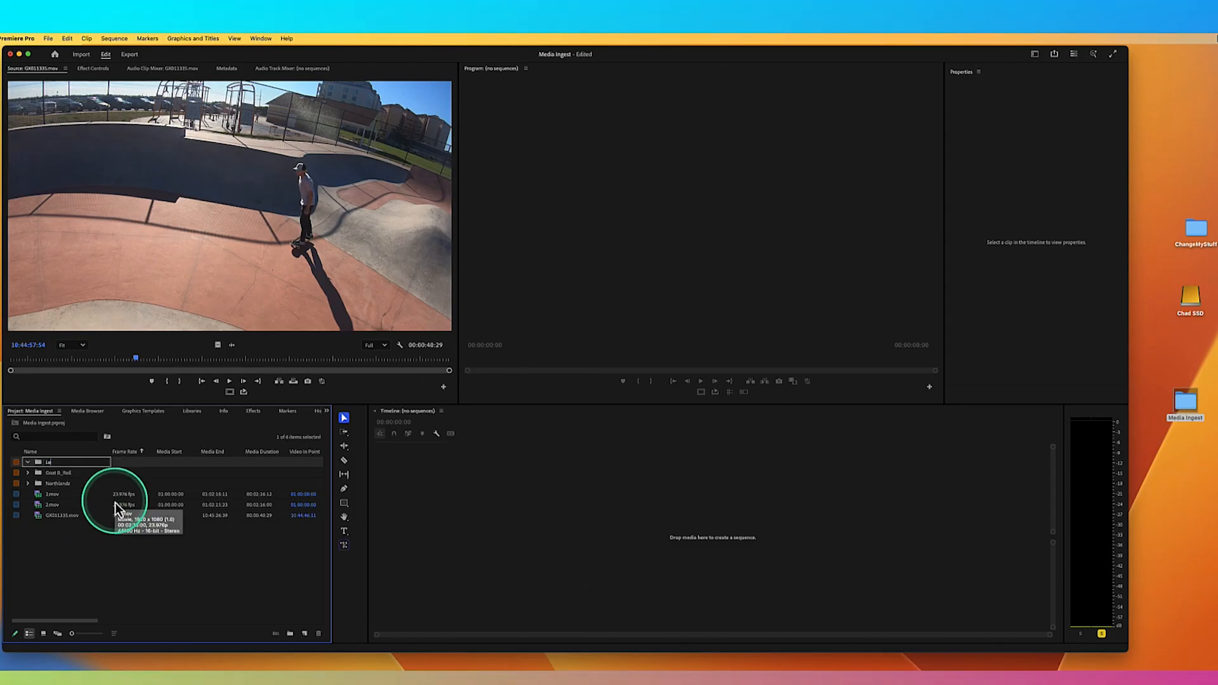
{"action": "type", "text": "velUpS"}
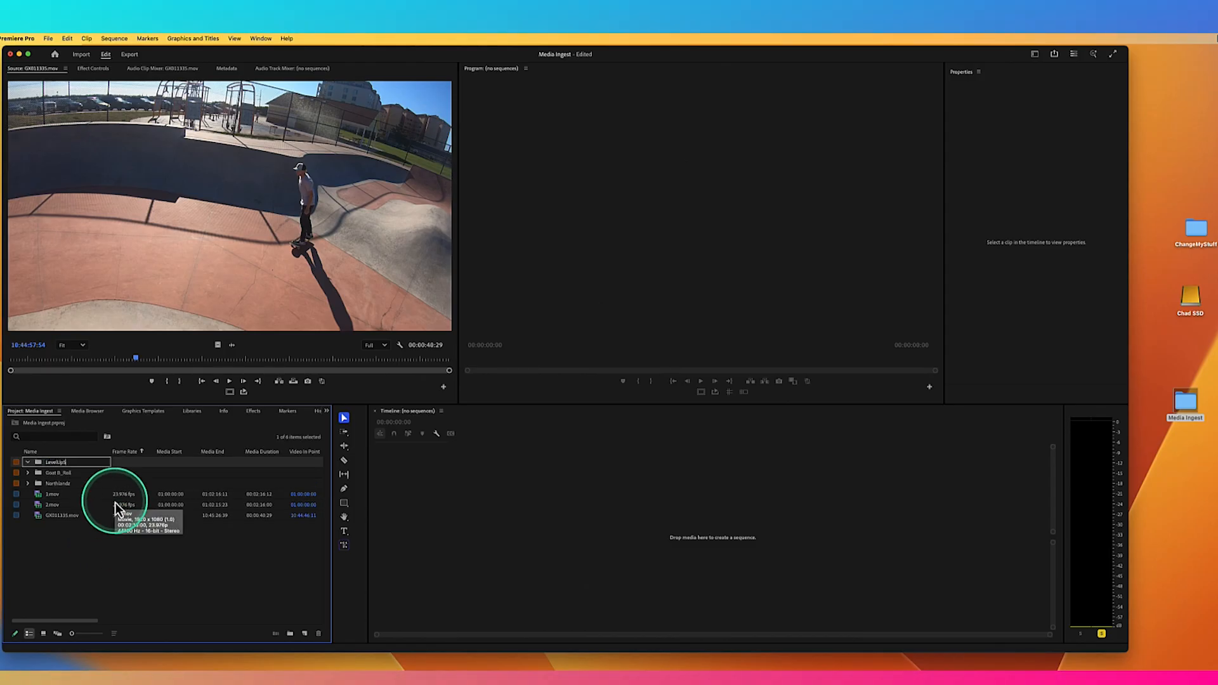
{"action": "type", "text": "kate"}
{"action": "key", "text": "Tab"}
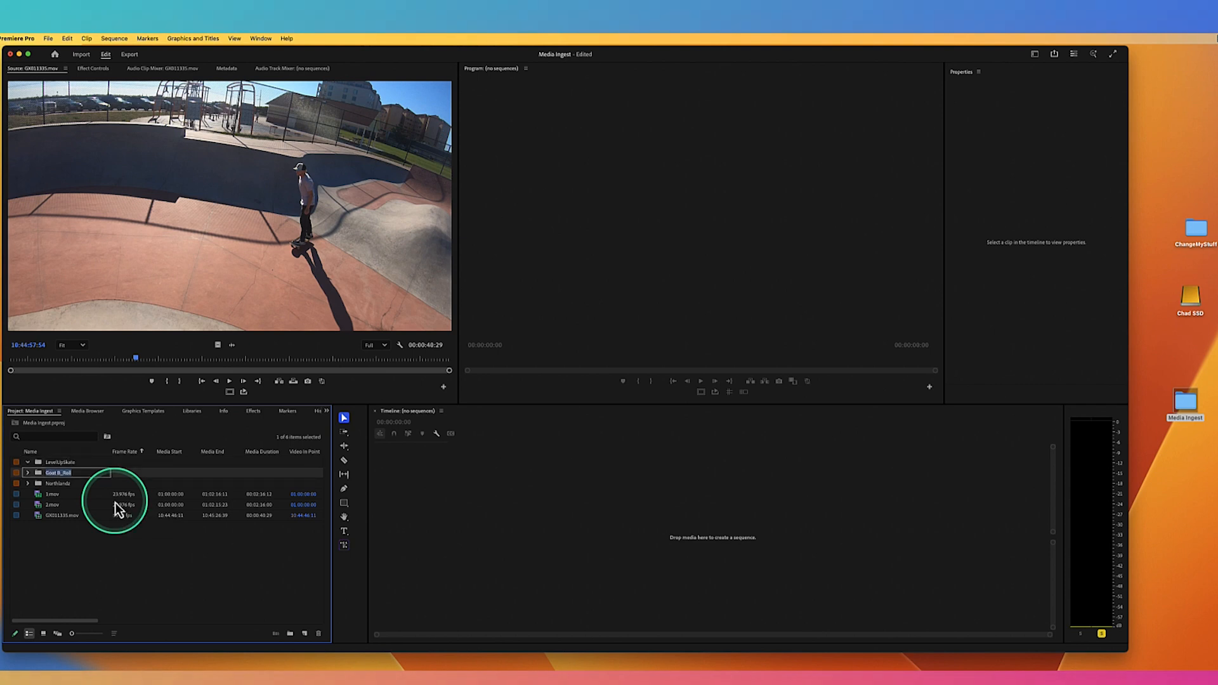
Import the three selected Level UP clips into the LevelUpSkate bin
{"action": "left_click", "coordinate": [38, 463]}
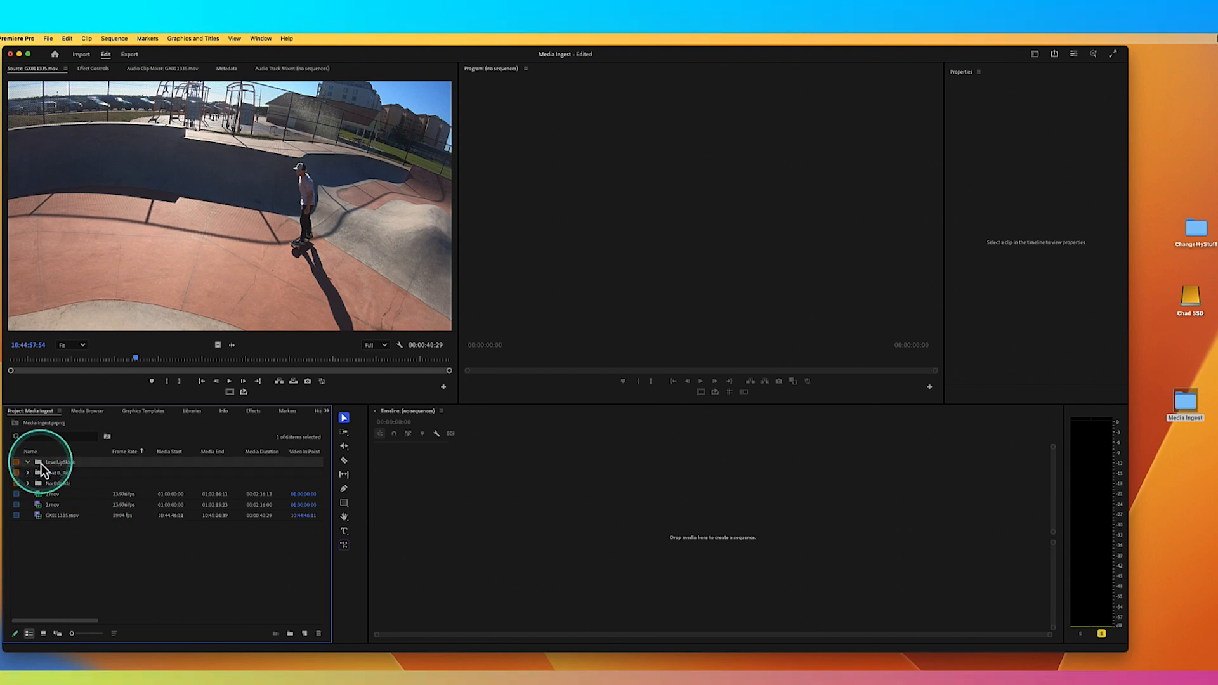
{"action": "left_click", "coordinate": [102, 414]}
{"action": "left_click", "coordinate": [144, 458]}
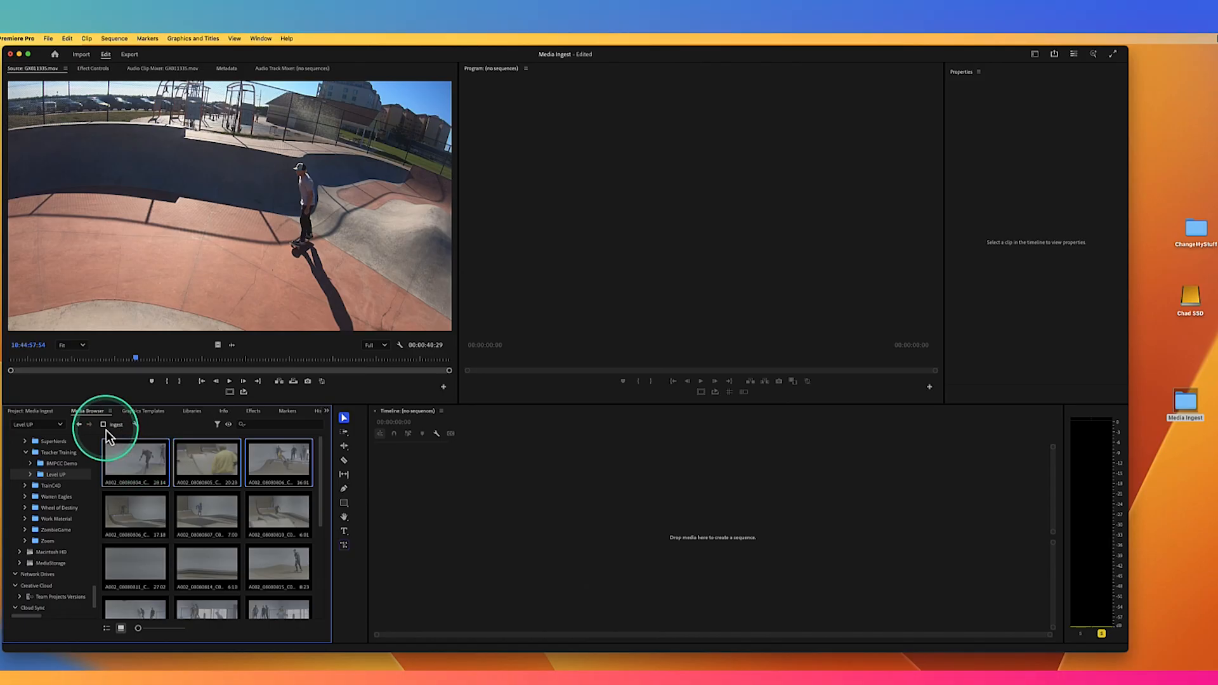
{"action": "right_click", "coordinate": [141, 468]}
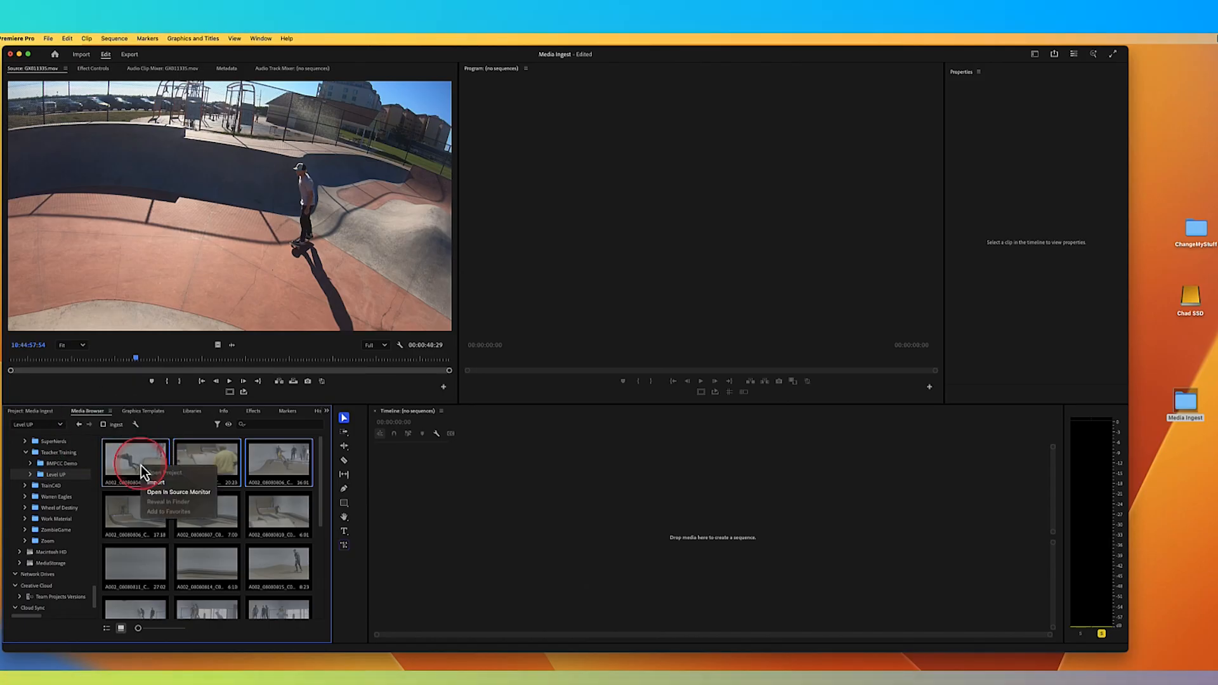
{"action": "left_click", "coordinate": [155, 483]}
{"action": "left_click", "coordinate": [43, 412]}
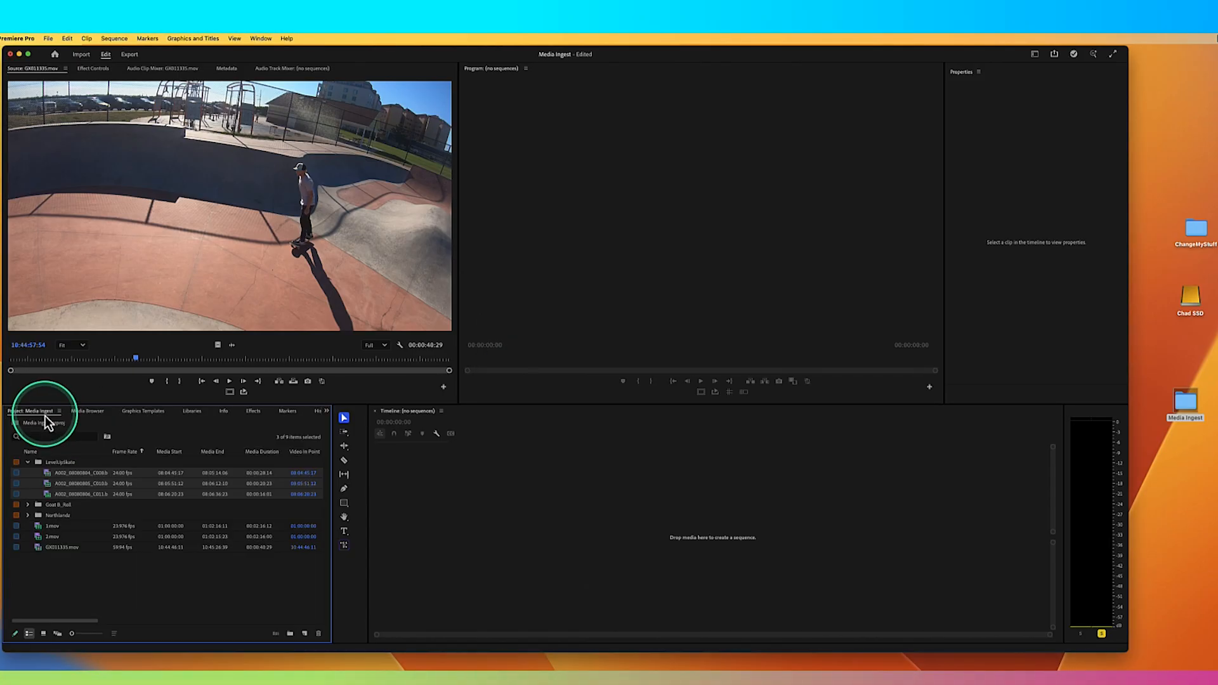
Check the media file properties of the first clip in the LevelUpSkate bin and close them
{"action": "left_click", "coordinate": [56, 466]}
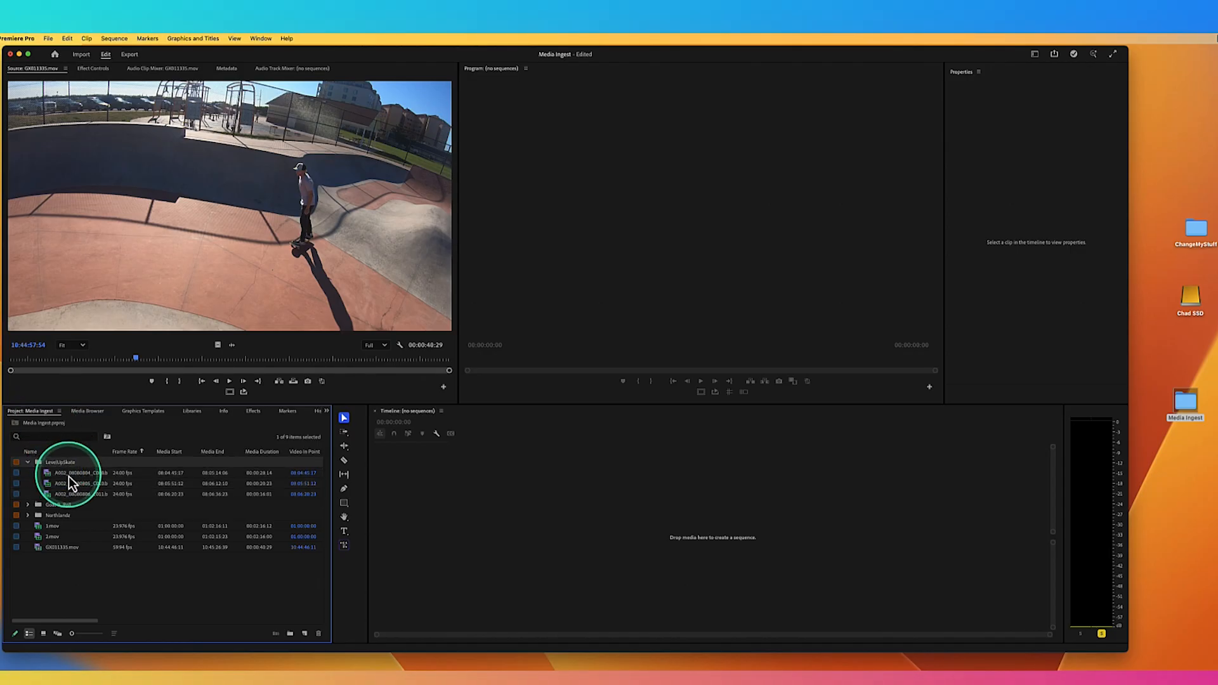
{"action": "right_click", "coordinate": [68, 477]}
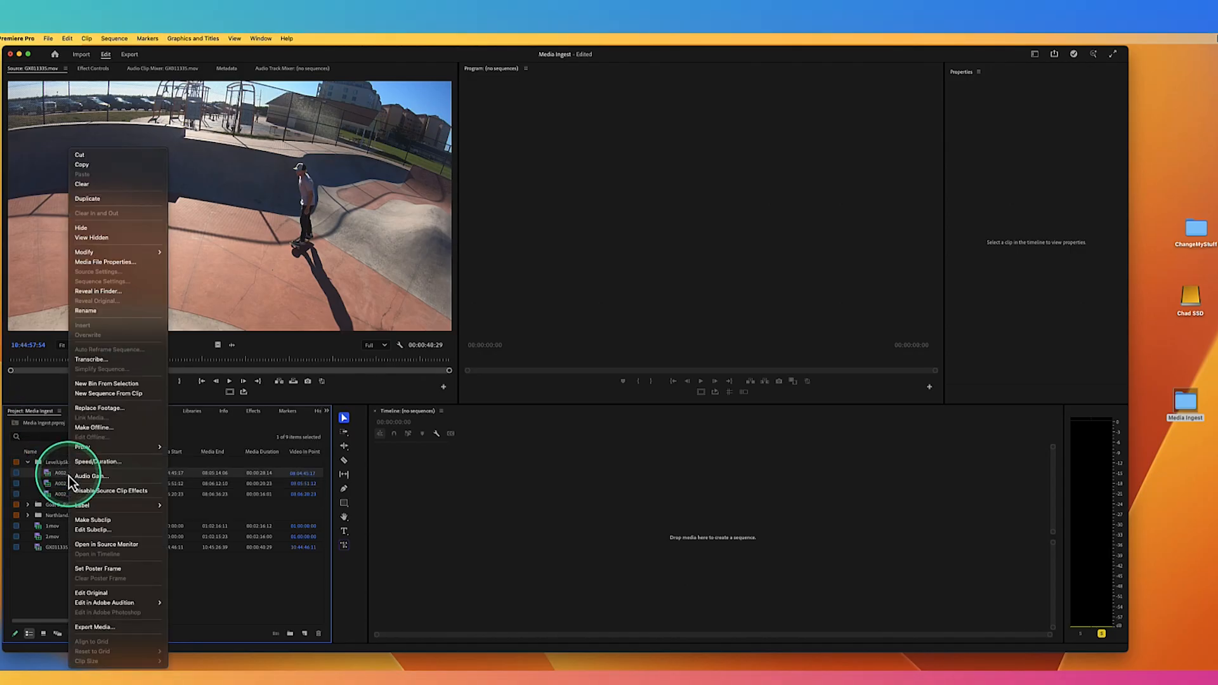
{"action": "left_click", "coordinate": [125, 262]}
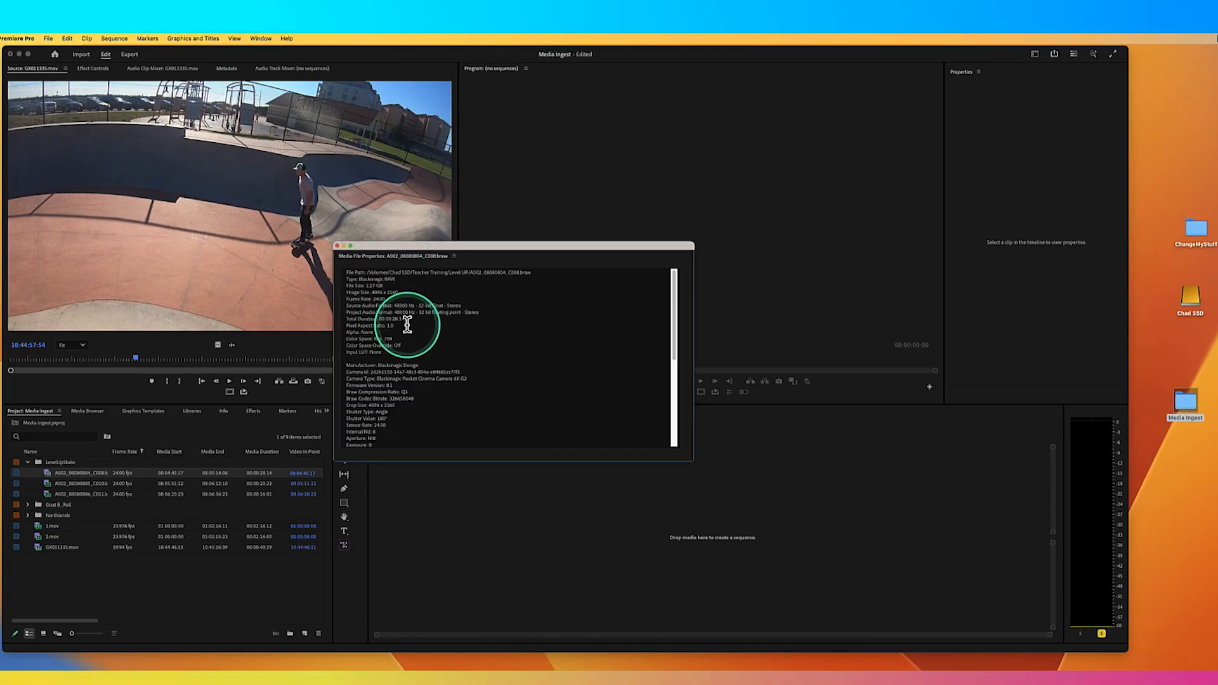
{"action": "left_click", "coordinate": [337, 247]}
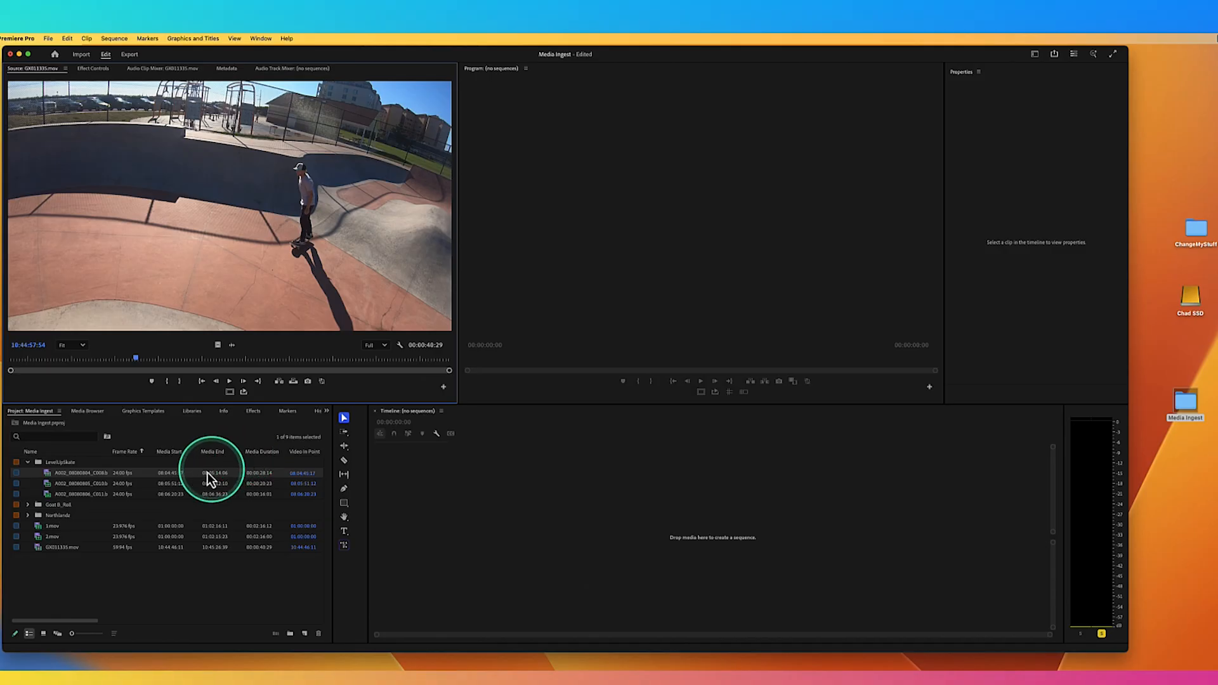
Reveal the first LevelUpSkate clip in Finder to check its file size, and return to the Media Ingest project
{"action": "right_click", "coordinate": [65, 477]}
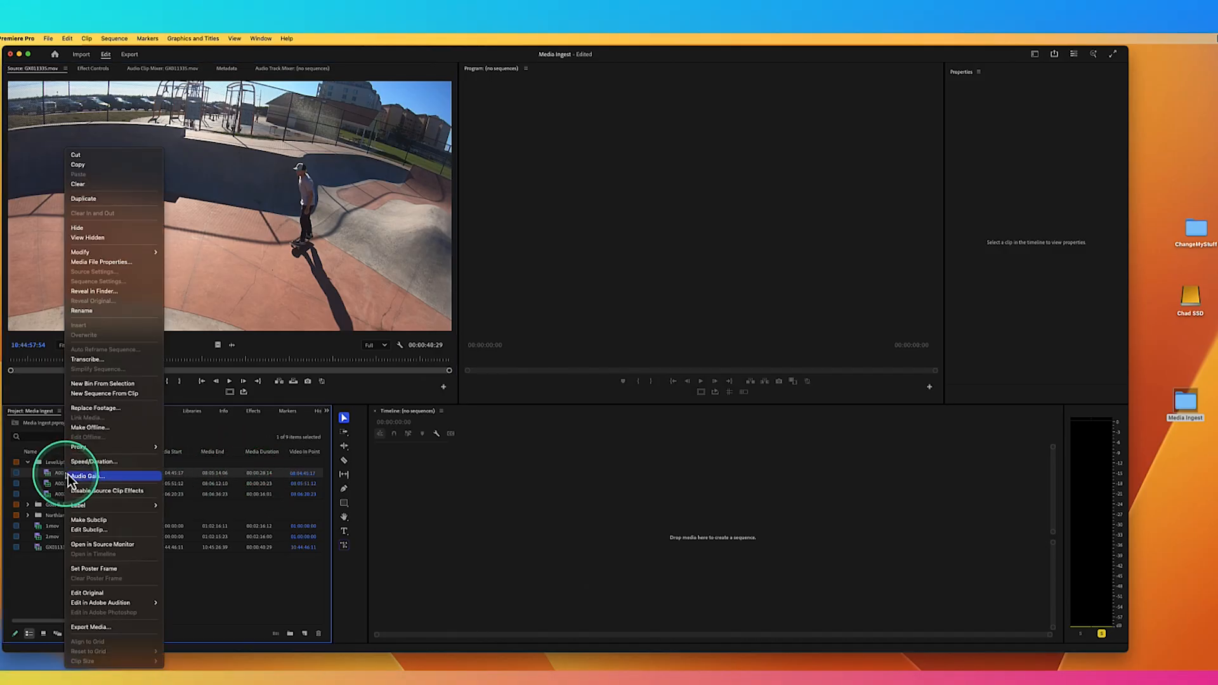
{"action": "left_click", "coordinate": [109, 291]}
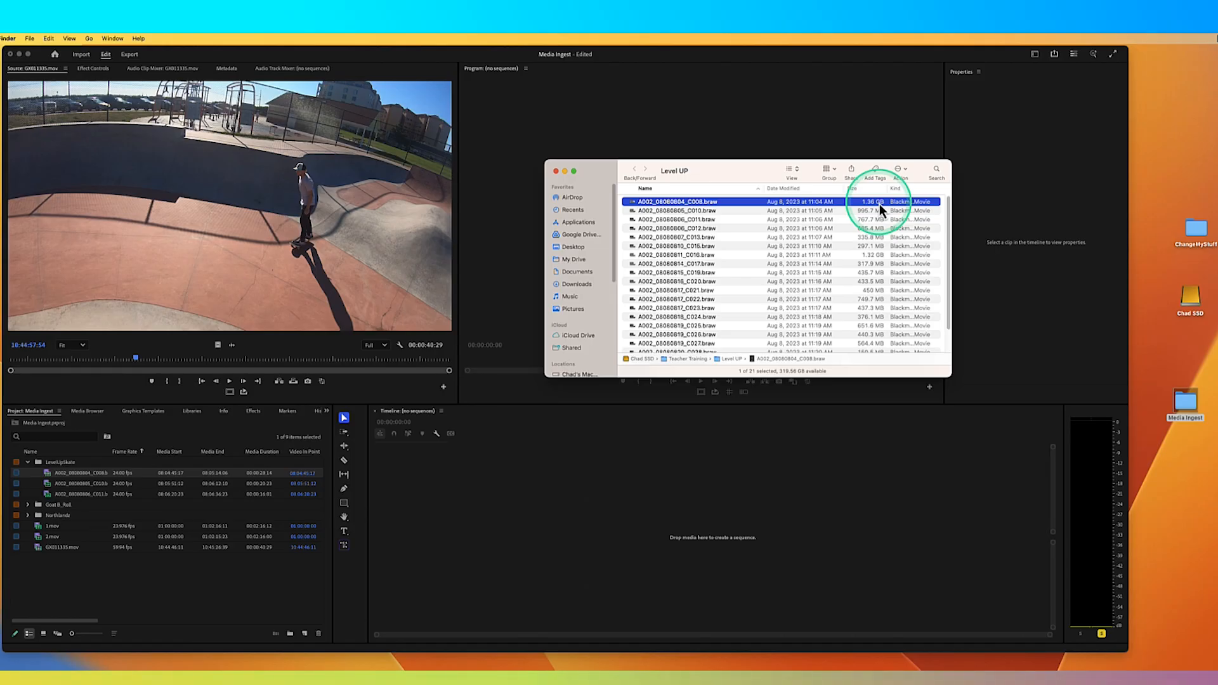
{"action": "left_click", "coordinate": [115, 573]}
Create a bin named RED Footage at the top level of the Media Ingest project
{"action": "right_click", "coordinate": [59, 568]}
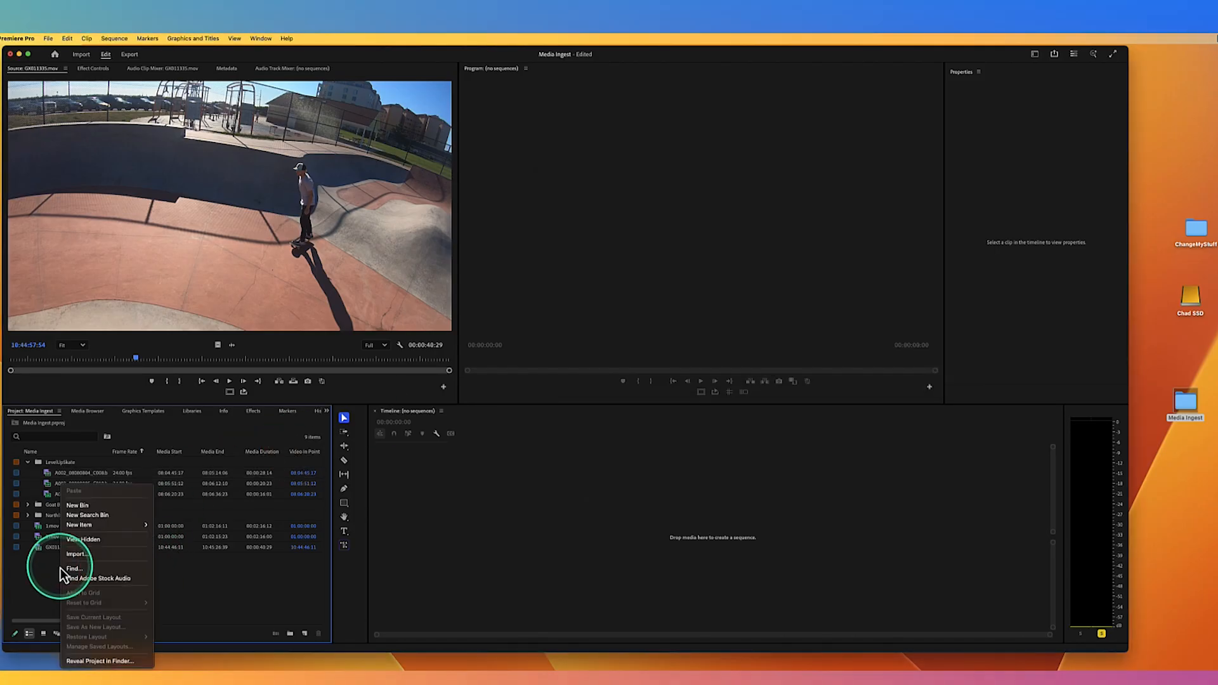
{"action": "left_click", "coordinate": [98, 505]}
{"action": "type", "text": "Red"}
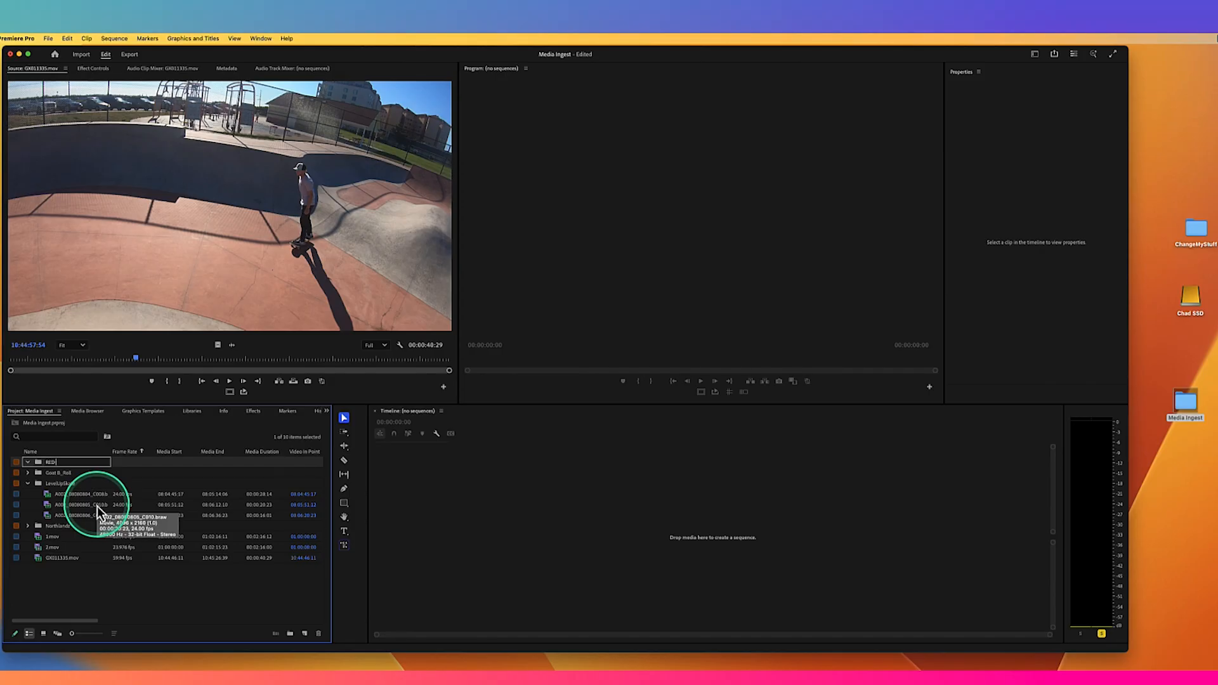
{"action": "type", "text": " Footage"}
{"action": "key", "text": "Tab"}
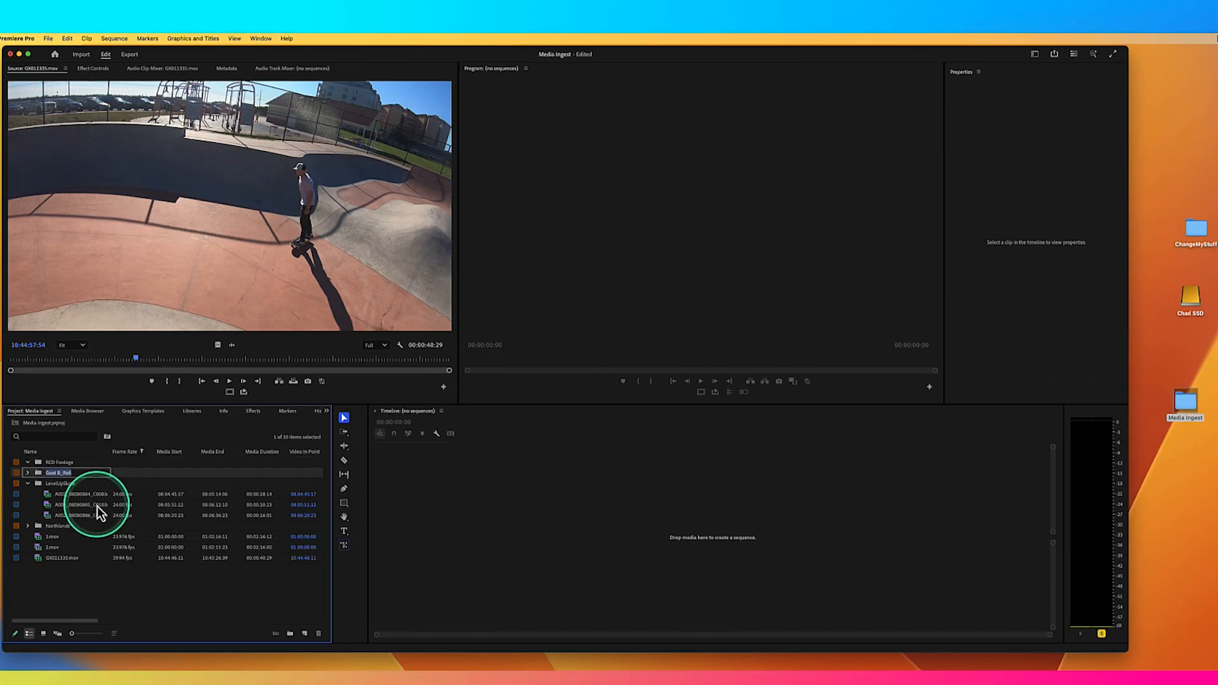
Import the R3D clip from the SSD's folder of RED camera footage into the RED Footage bin
{"action": "left_click", "coordinate": [55, 464]}
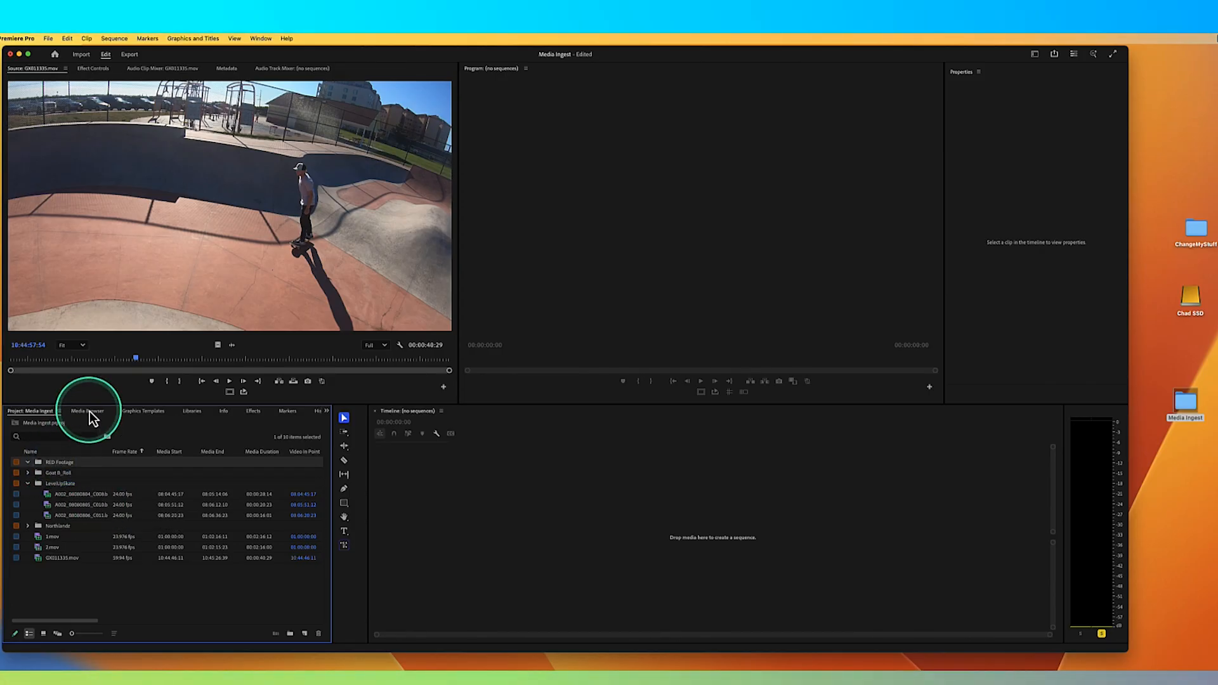
{"action": "left_click", "coordinate": [88, 411]}
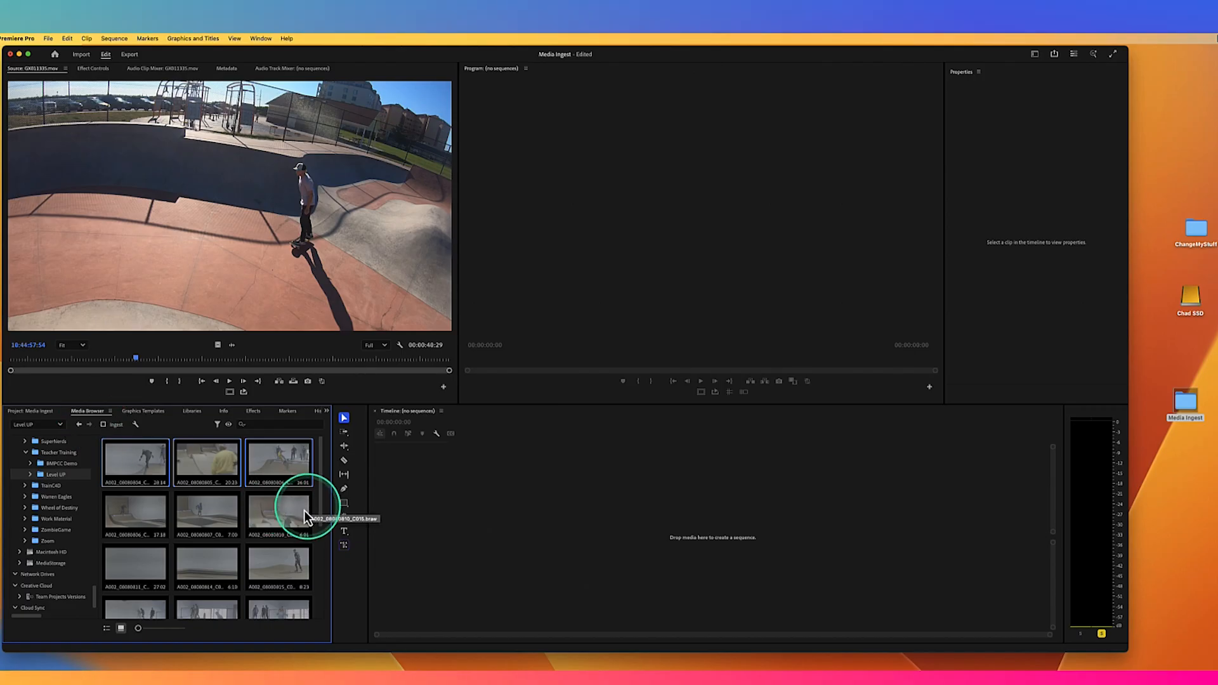
{"action": "scroll", "coordinate": [81, 497], "scroll_direction": "down", "scroll_amount": 1}
{"action": "scroll", "coordinate": [56, 497], "scroll_direction": "up", "scroll_amount": 5}
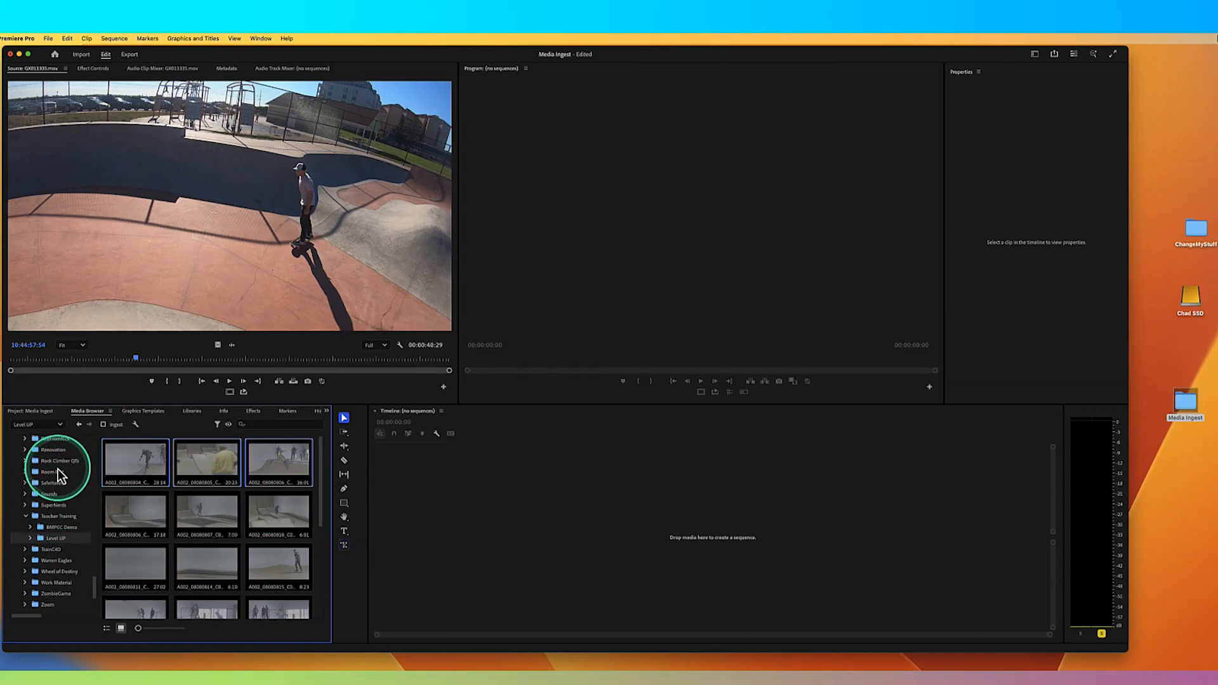
{"action": "left_click", "coordinate": [60, 443]}
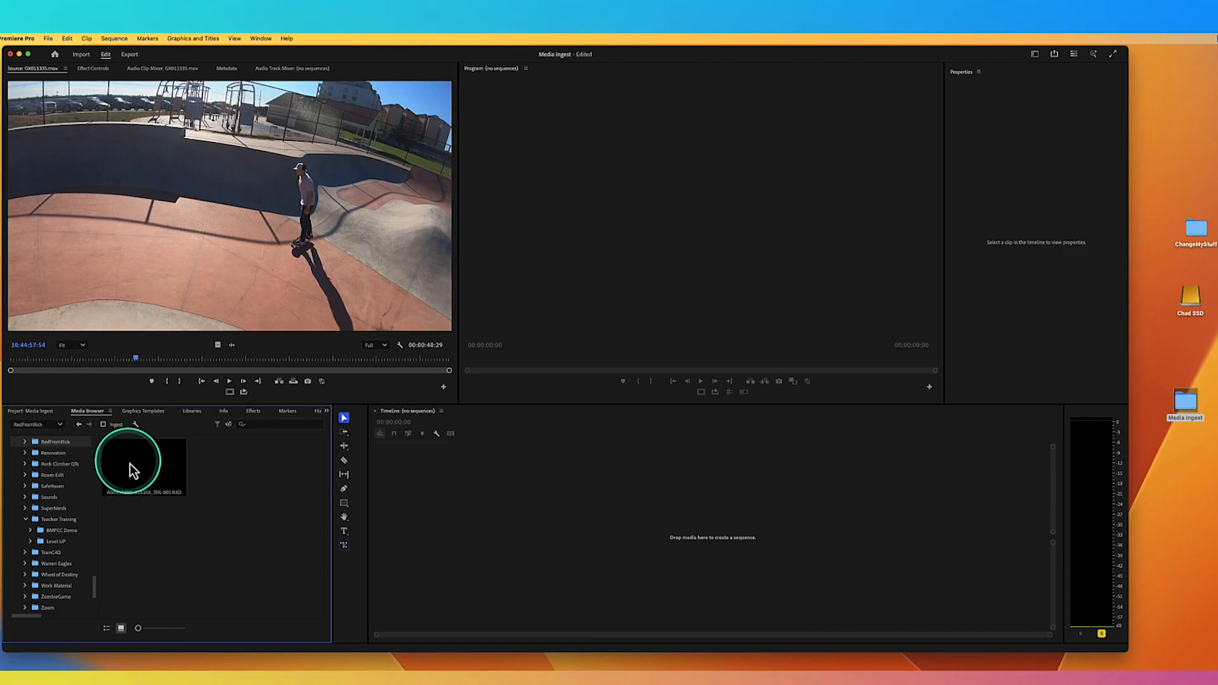
{"action": "right_click", "coordinate": [150, 467]}
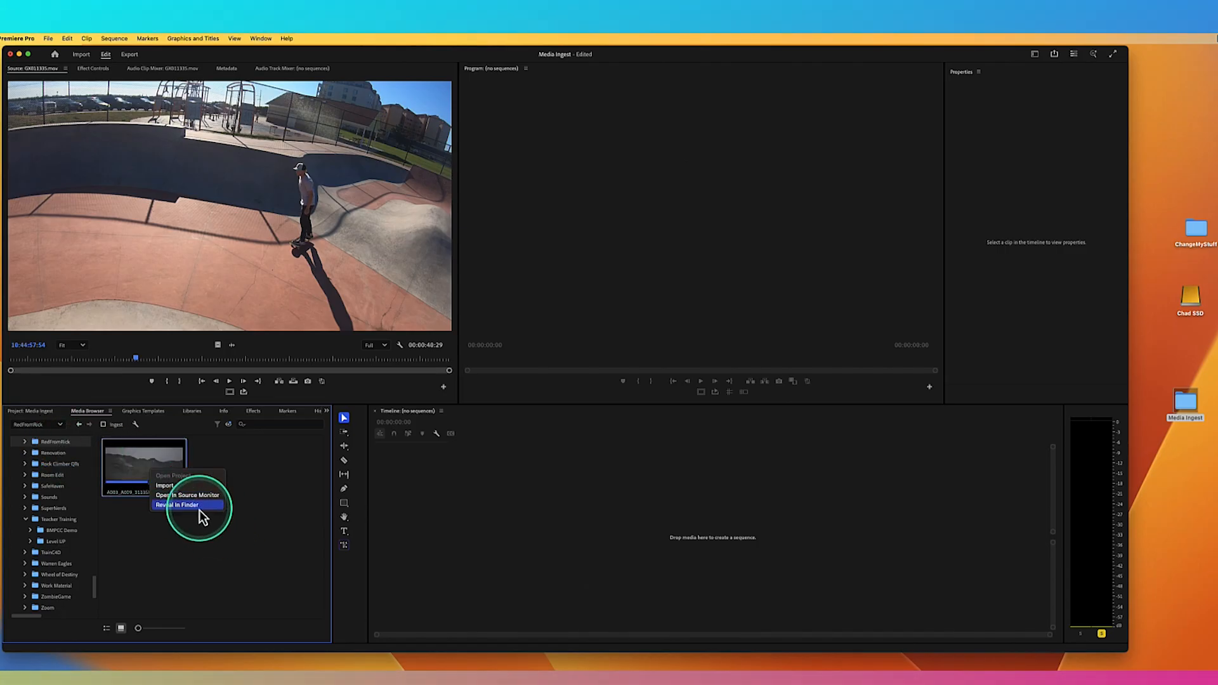
{"action": "left_click", "coordinate": [179, 487]}
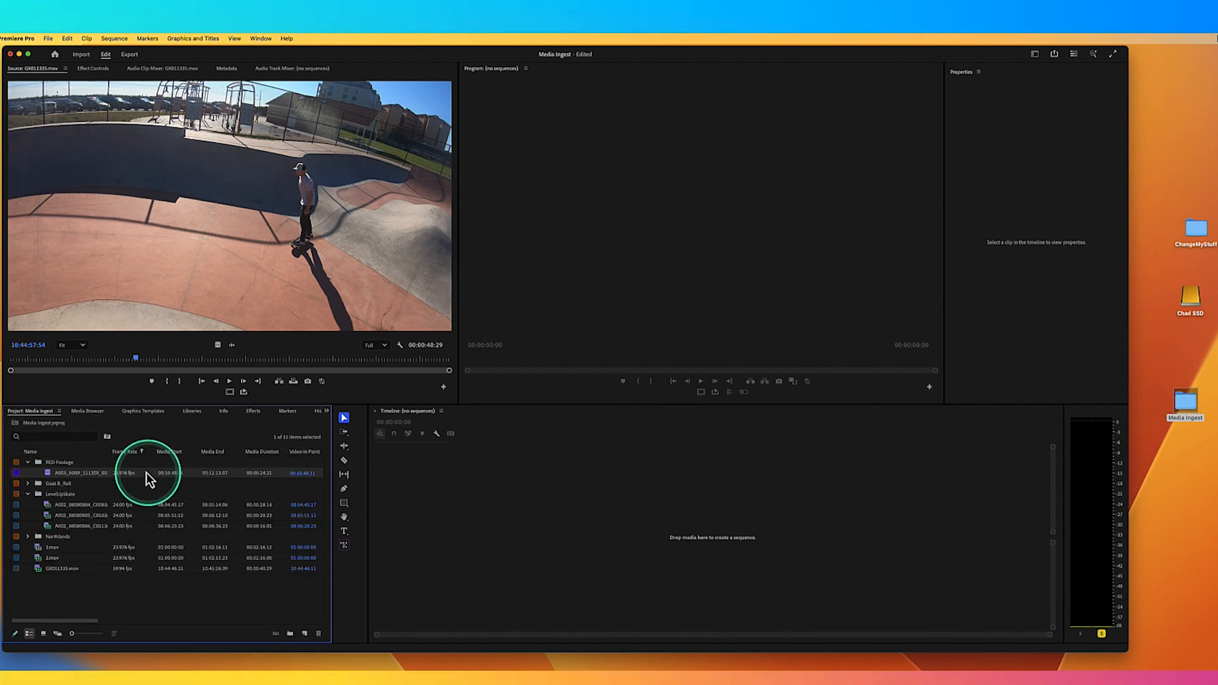
Check the media file properties of the R3D clip in the RED Footage bin and close them
{"action": "right_click", "coordinate": [88, 474]}
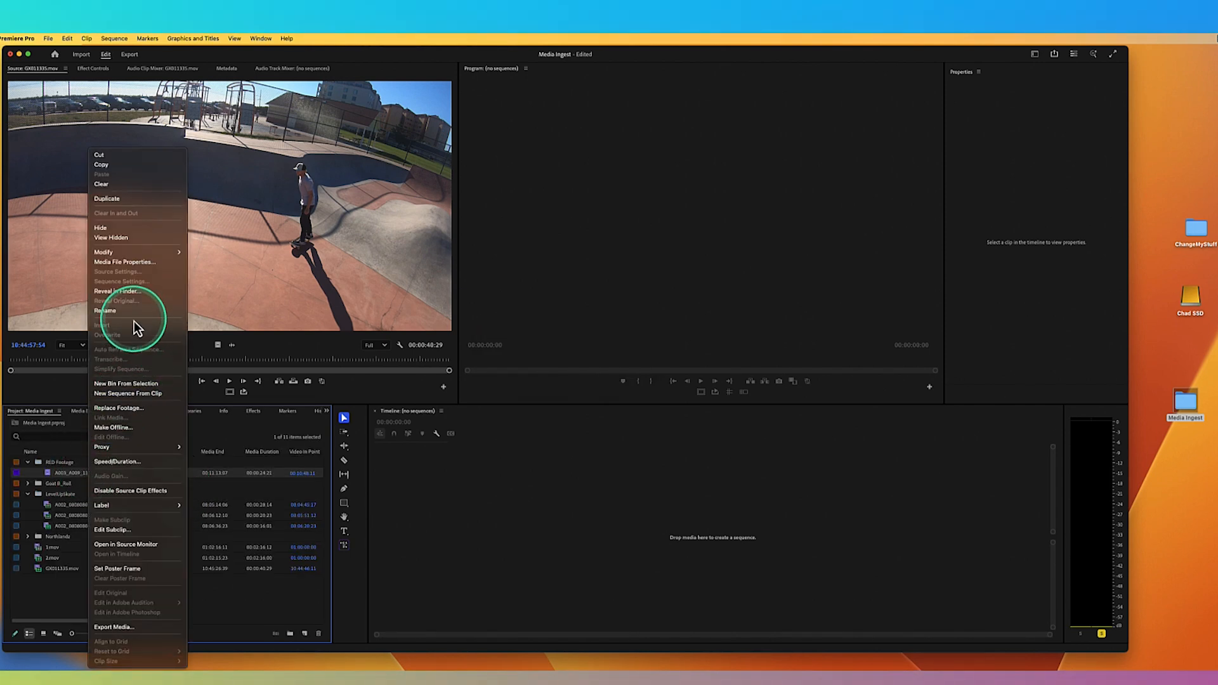
{"action": "left_click", "coordinate": [126, 293]}
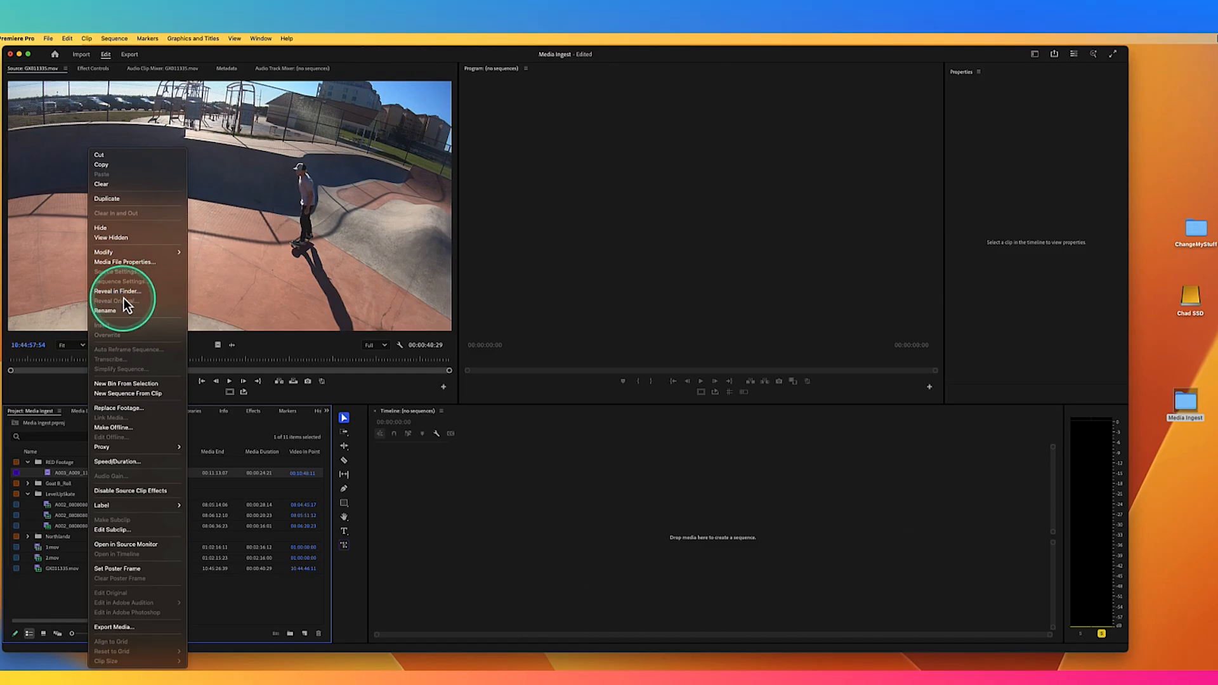
{"action": "left_click", "coordinate": [126, 262]}
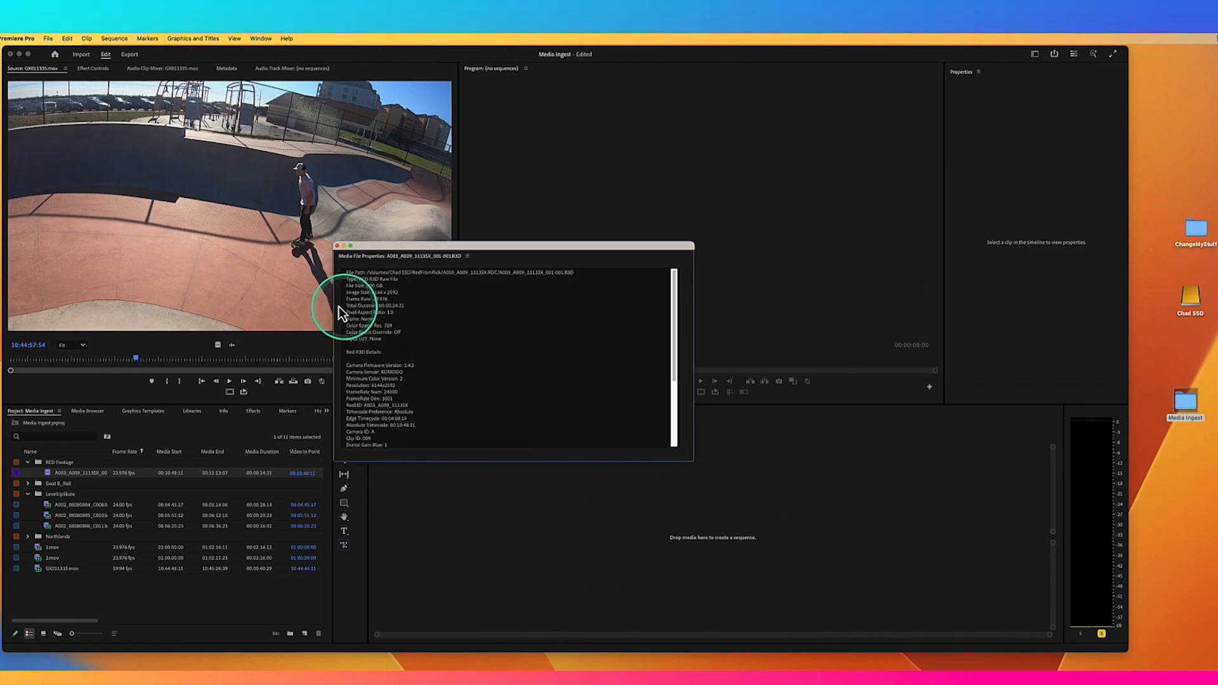
{"action": "left_click", "coordinate": [336, 247]}
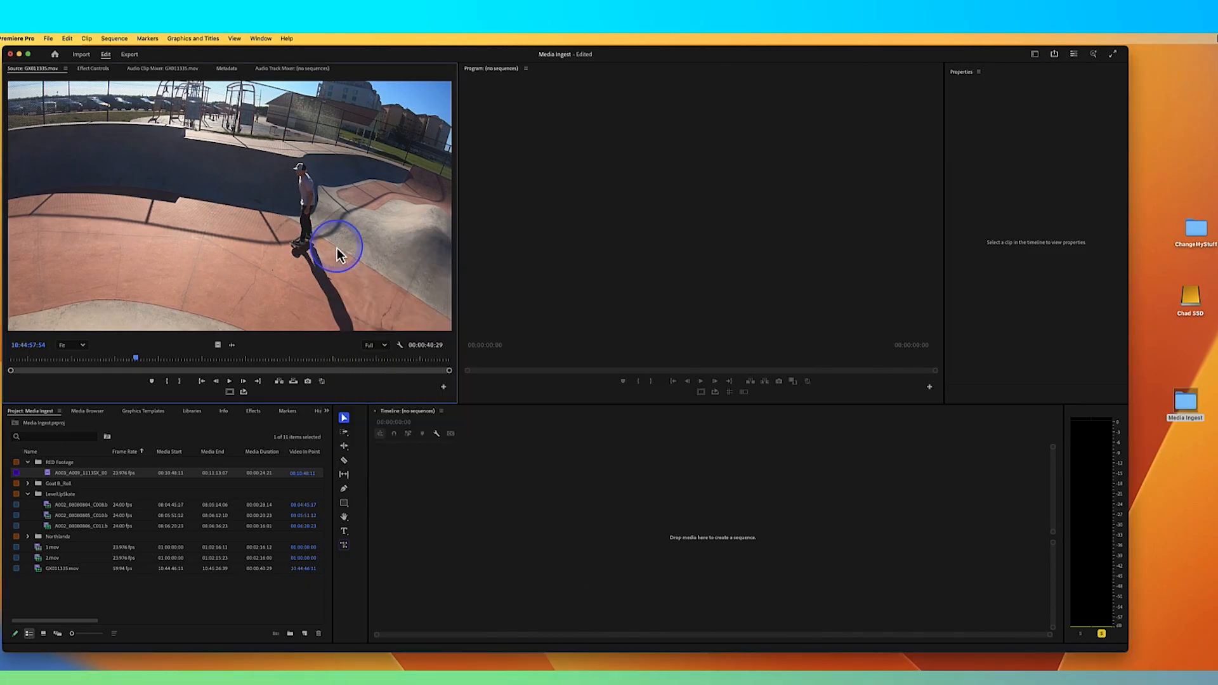
Reveal the R3D clip in Finder to check its file size, and close all the open Finder windows
{"action": "right_click", "coordinate": [66, 474]}
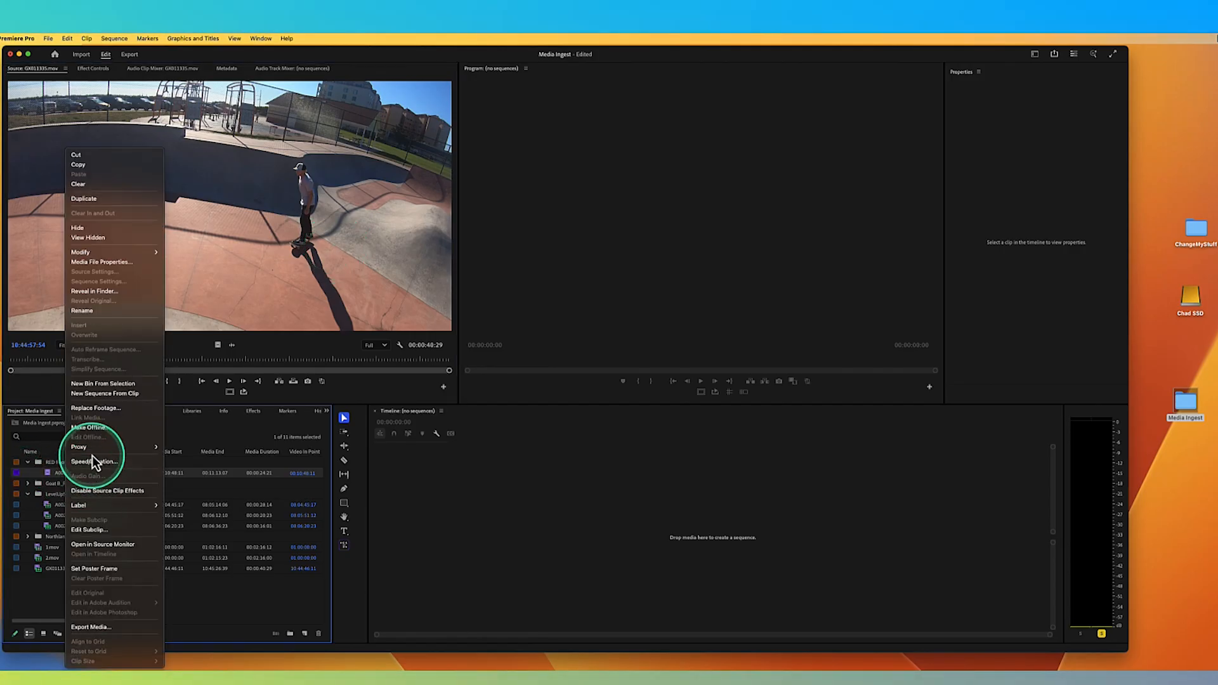
{"action": "left_click", "coordinate": [119, 293]}
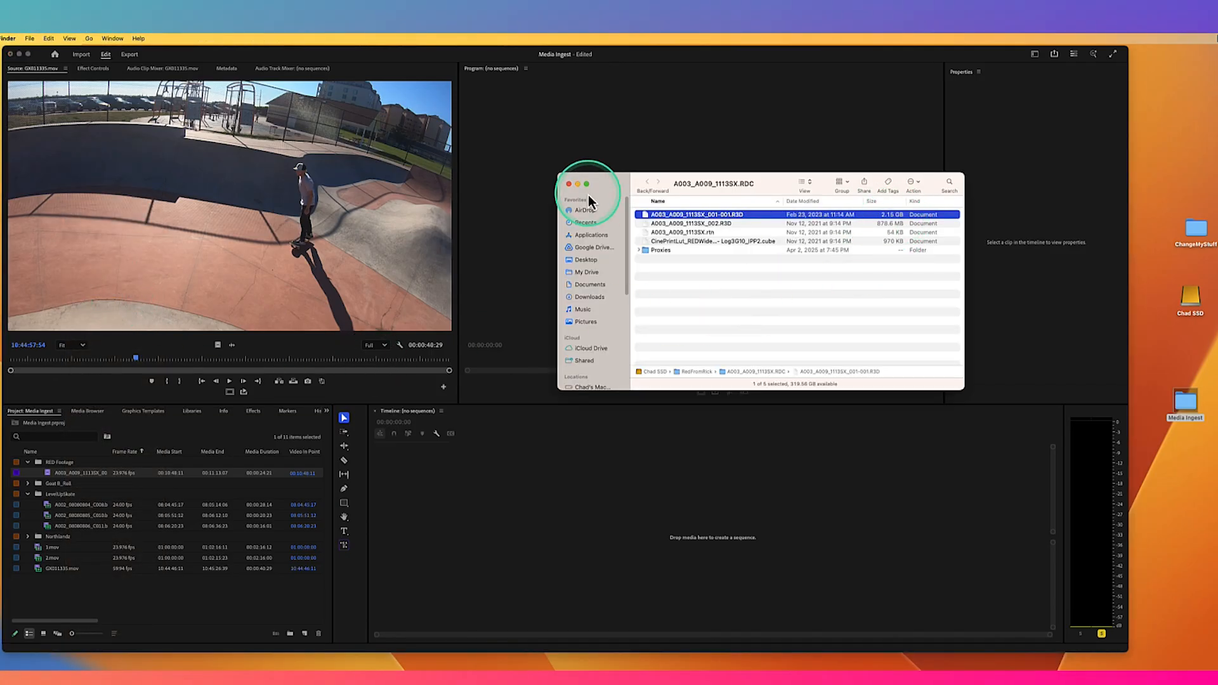
{"action": "left_click", "coordinate": [570, 184]}
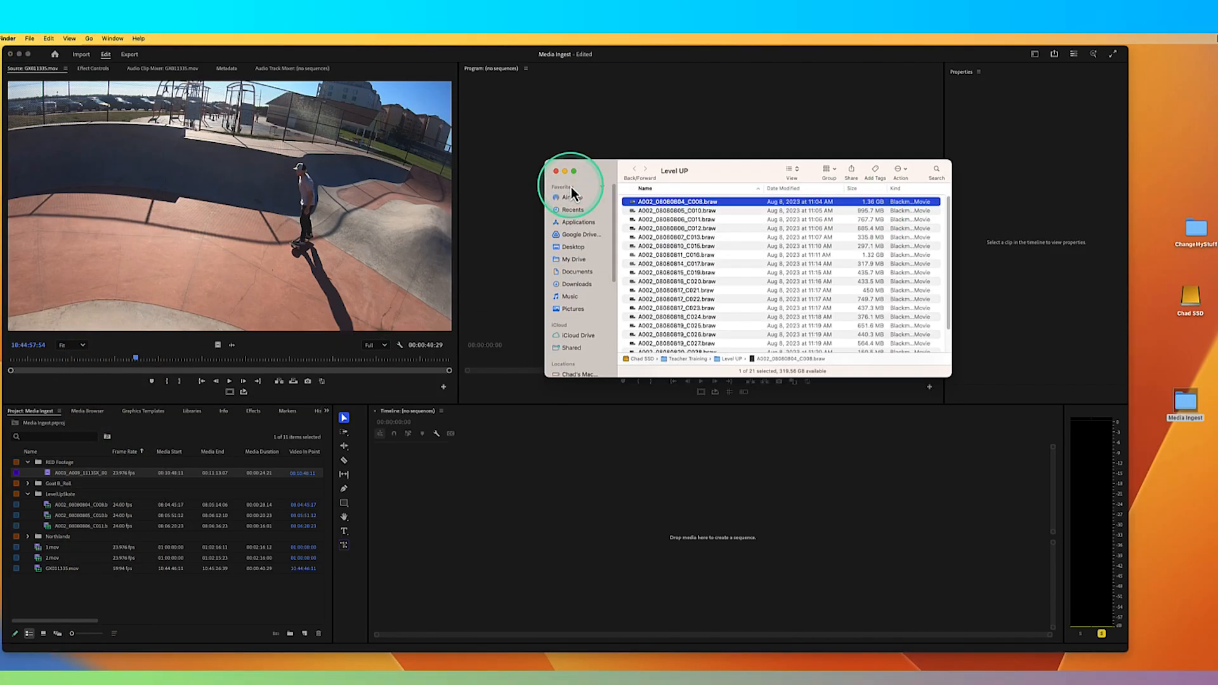
{"action": "left_click", "coordinate": [556, 172]}
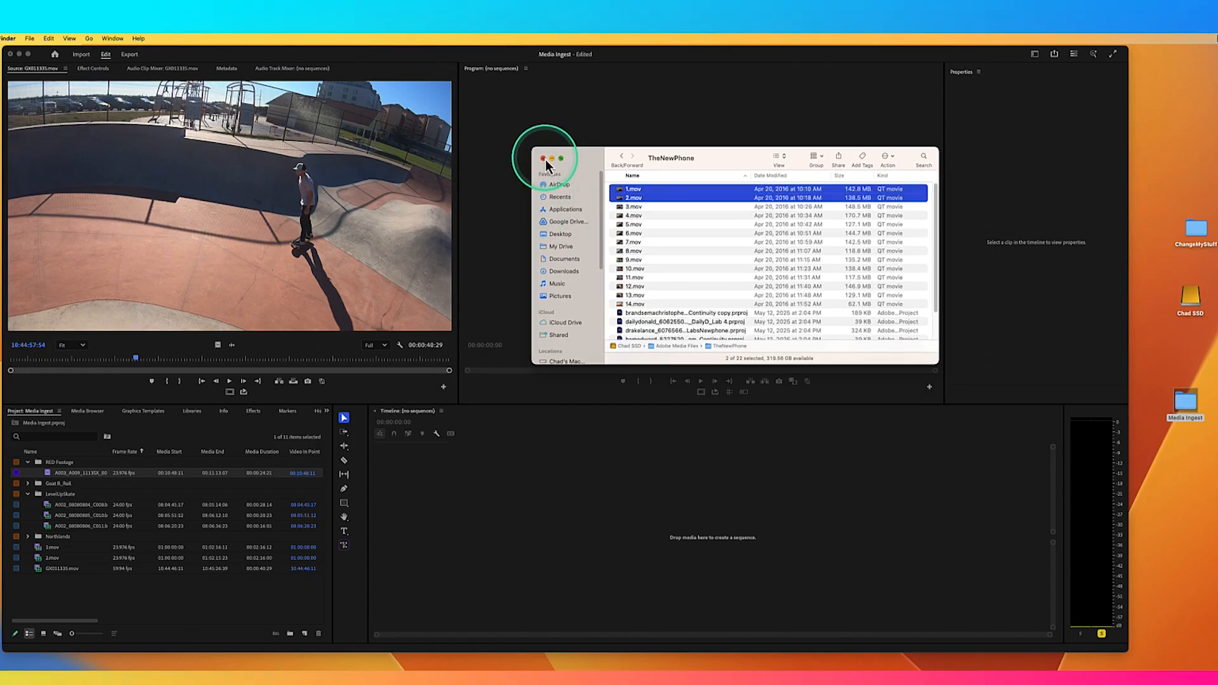
{"action": "left_click", "coordinate": [544, 159]}
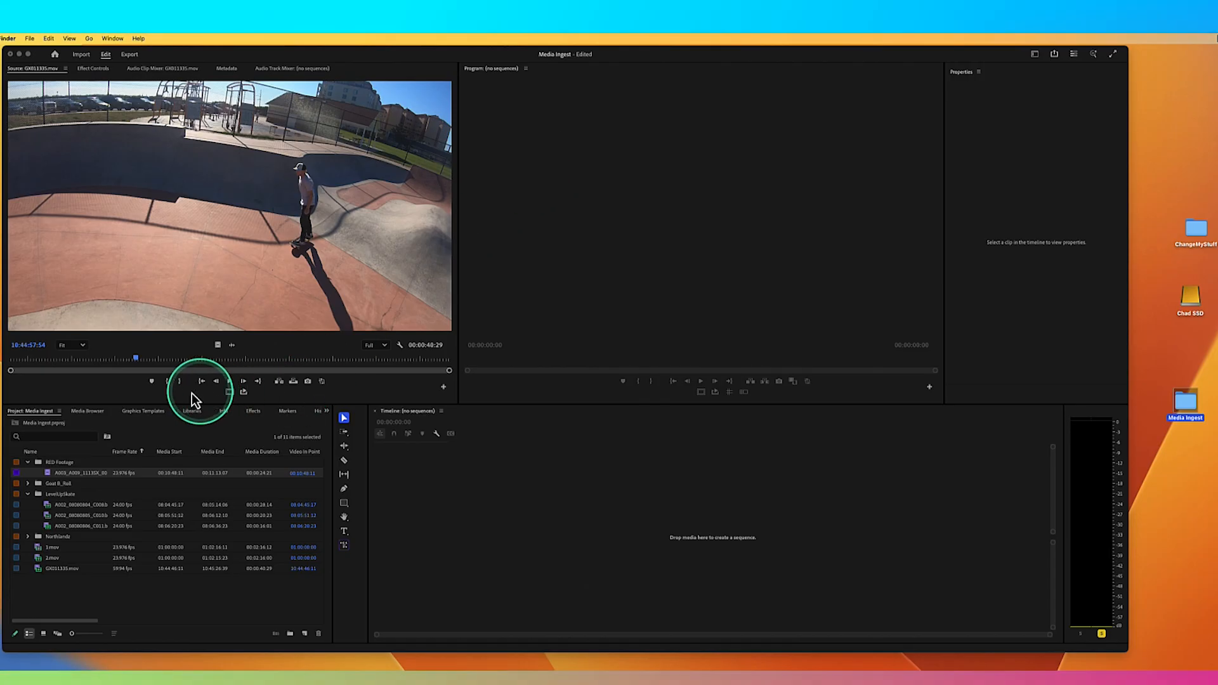
Delete the R3D clip from the RED Footage bin and the three clips from the LevelUpSkate bin
{"action": "left_click", "coordinate": [55, 475]}
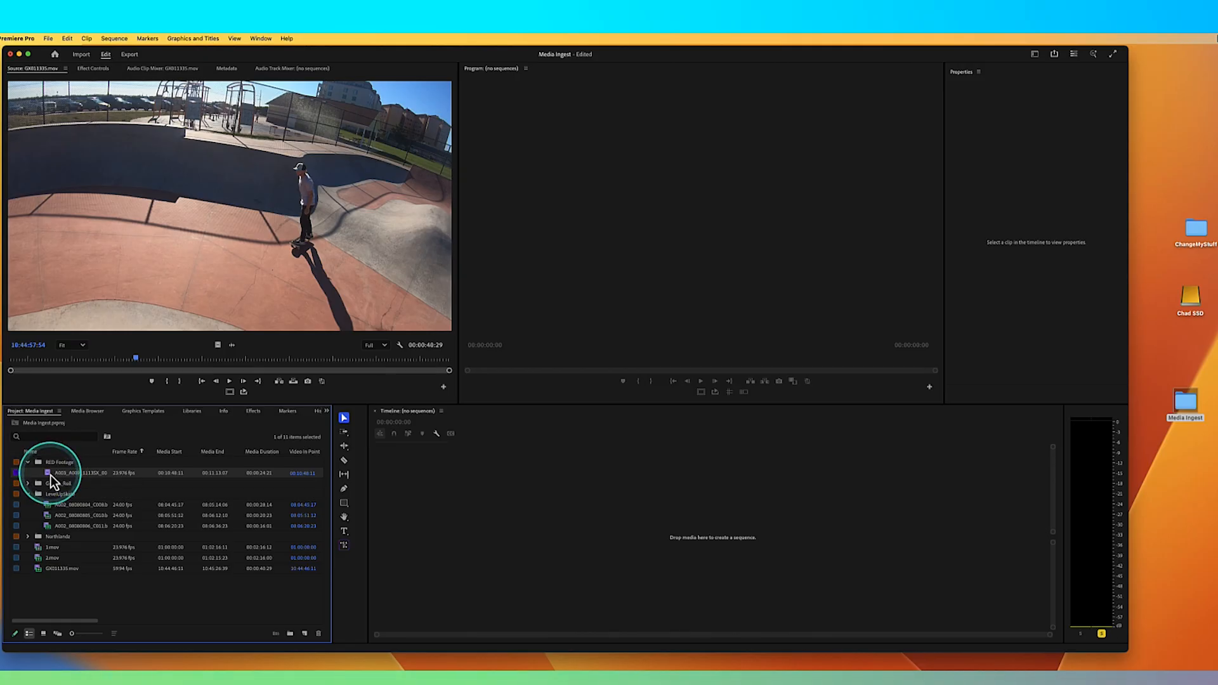
{"action": "key", "text": "Delete"}
{"action": "left_click", "coordinate": [54, 495]}
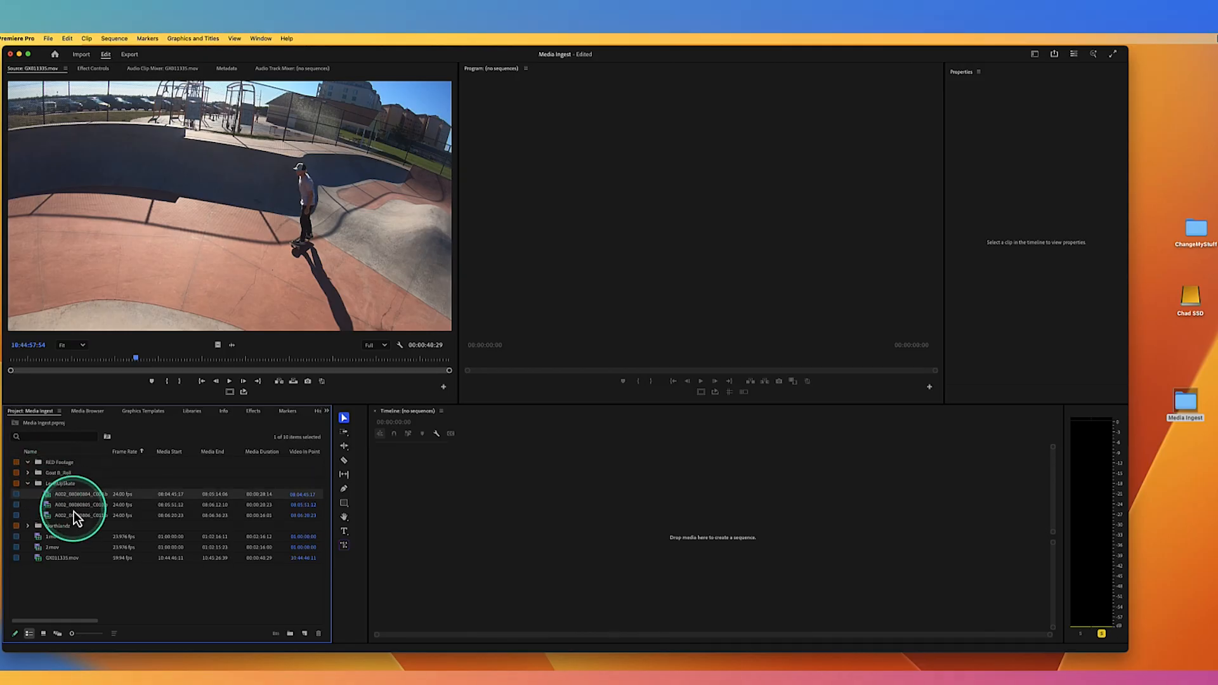
{"action": "left_click", "coordinate": [75, 516], "text": "shift"}
{"action": "key", "text": "Delete"}
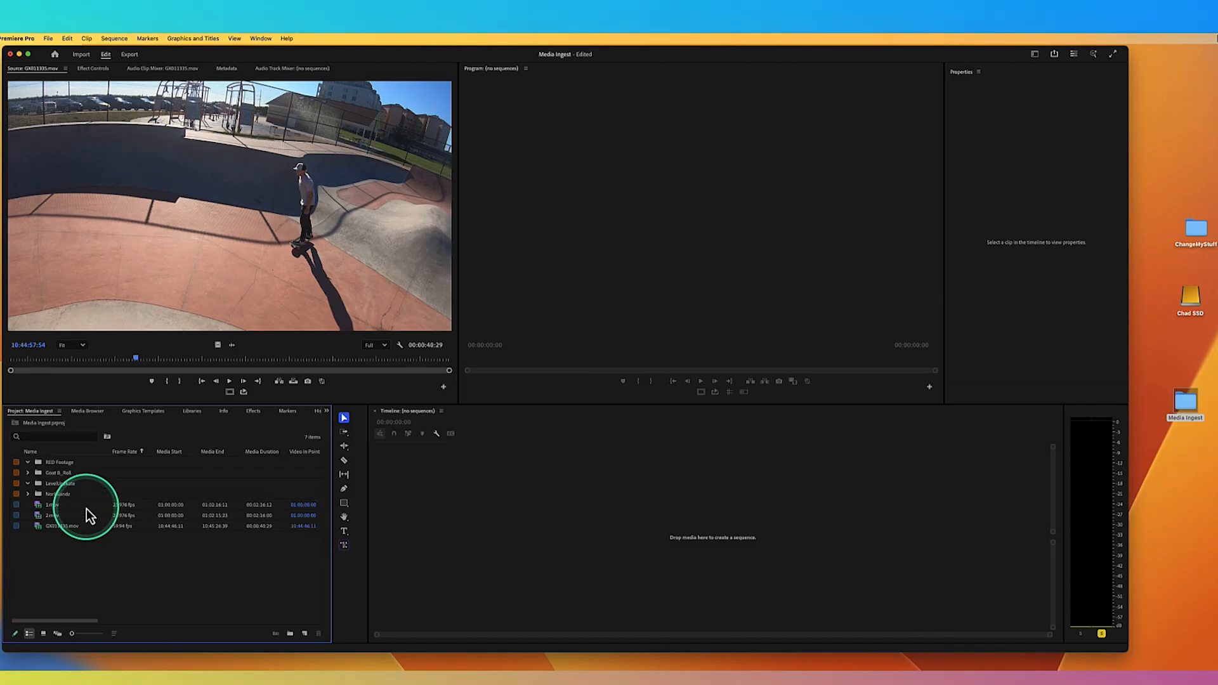
Enable ingest in the Media Browser and set it to Create Proxies at Full frame size with the ProRes QuickTime Proxy preset
{"action": "left_click", "coordinate": [92, 411]}
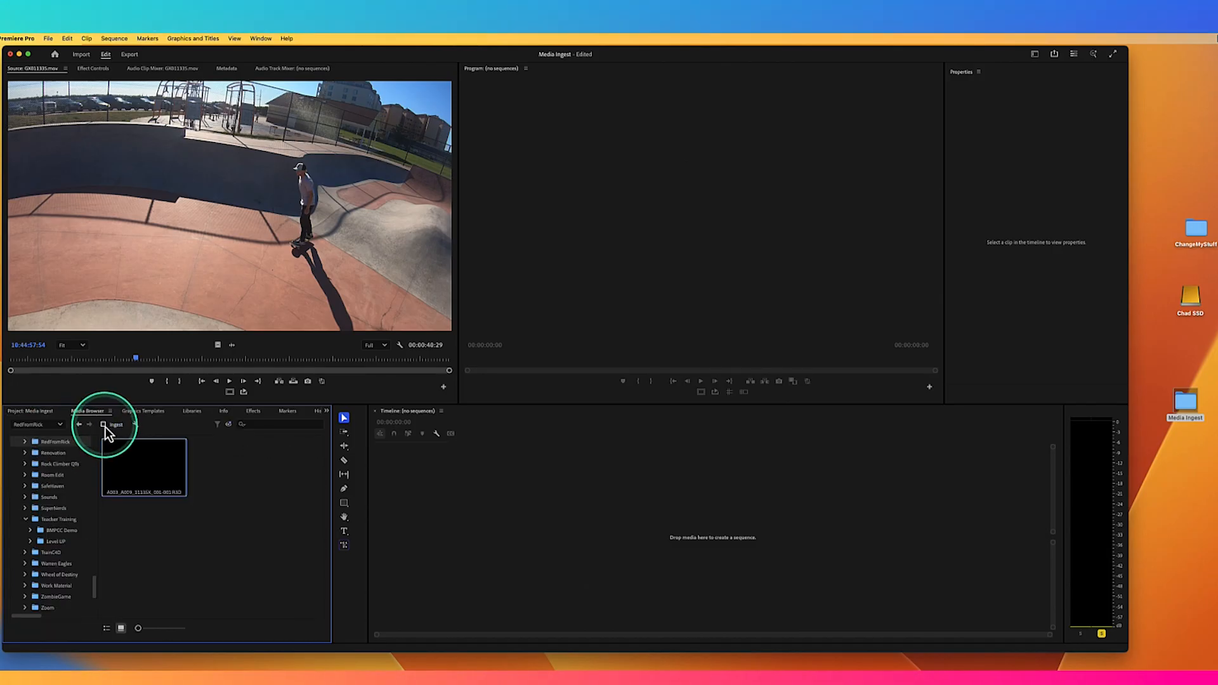
{"action": "left_click", "coordinate": [135, 424]}
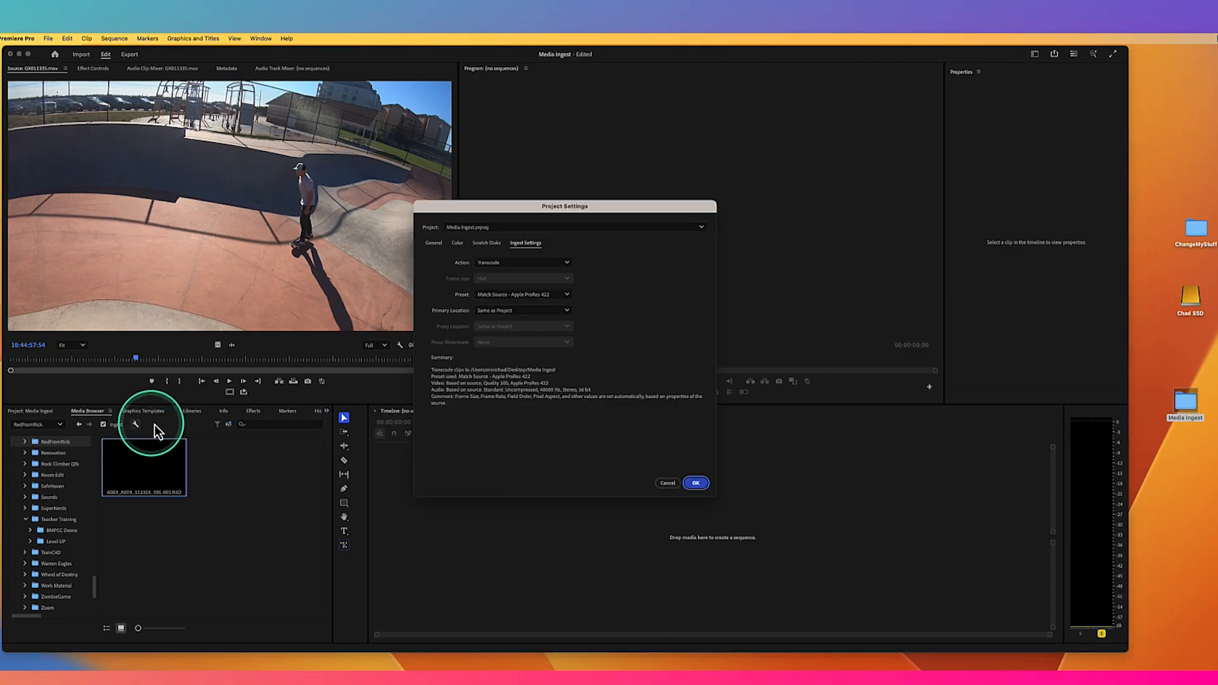
{"action": "left_click", "coordinate": [505, 264]}
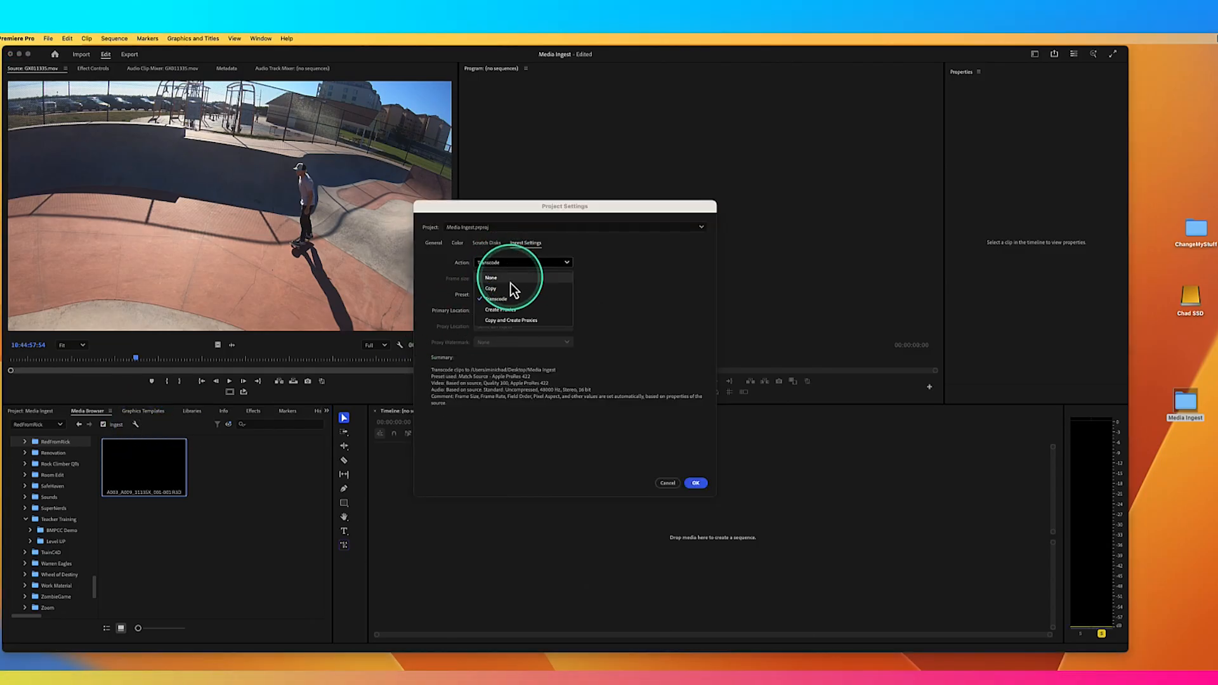
{"action": "left_click", "coordinate": [511, 315]}
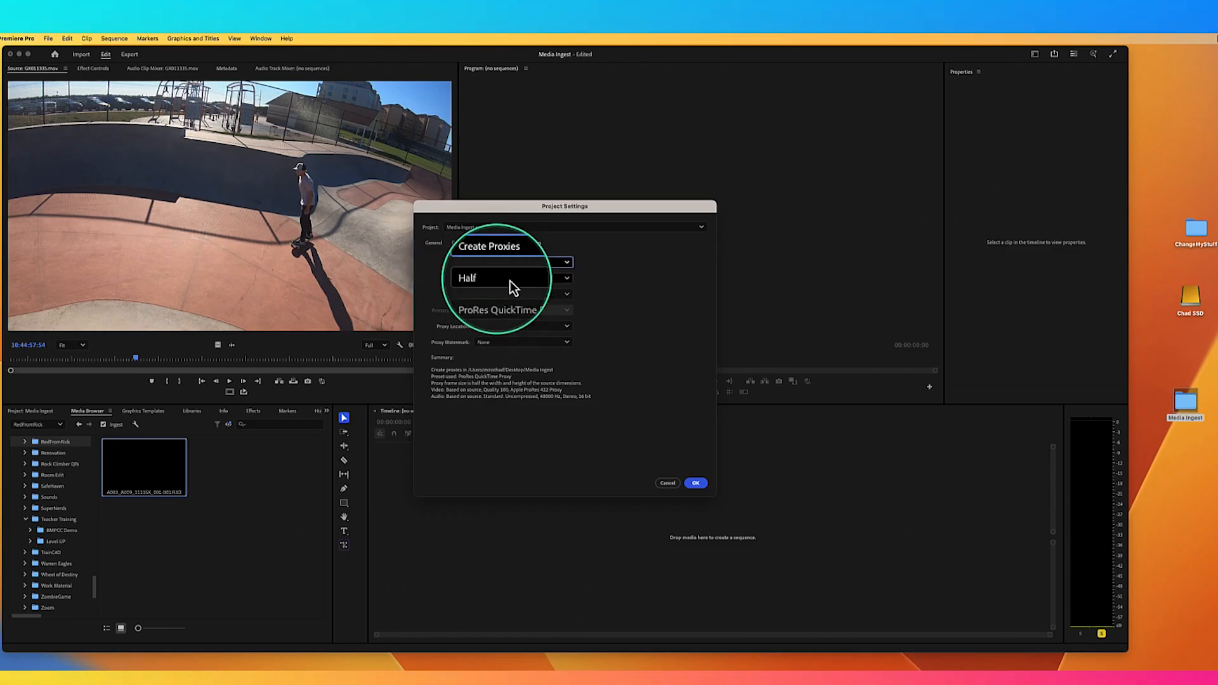
{"action": "left_click", "coordinate": [512, 279]}
{"action": "left_click", "coordinate": [512, 295]}
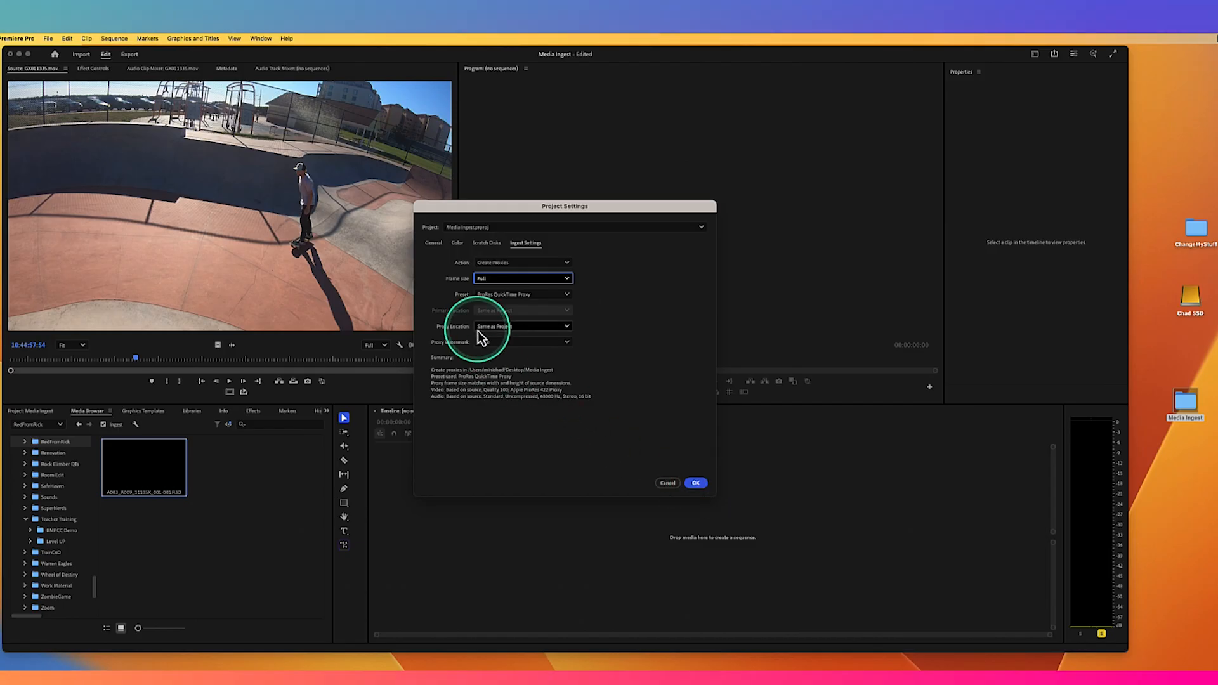
{"action": "left_click", "coordinate": [696, 483]}
Import the first three clips from the Level UP folder in Teacher Training with proxy creation, and return to the Media Ingest project
{"action": "left_click", "coordinate": [67, 521]}
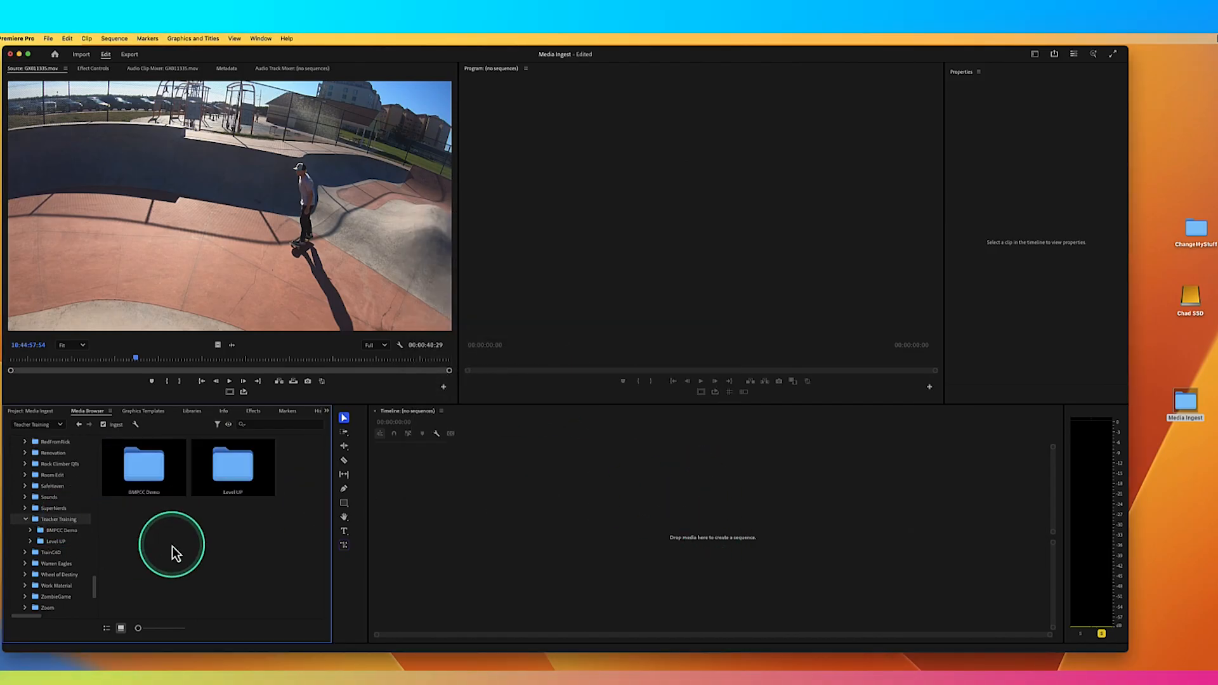
{"action": "left_click", "coordinate": [230, 474]}
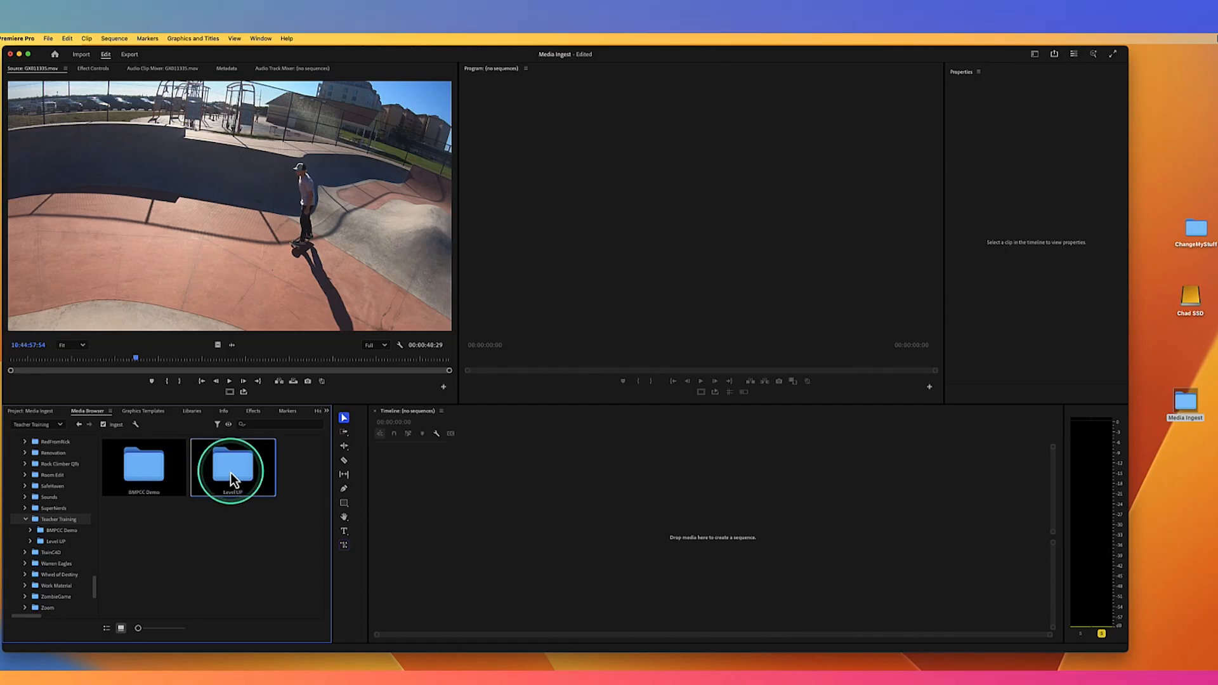
{"action": "double_click", "coordinate": [230, 473]}
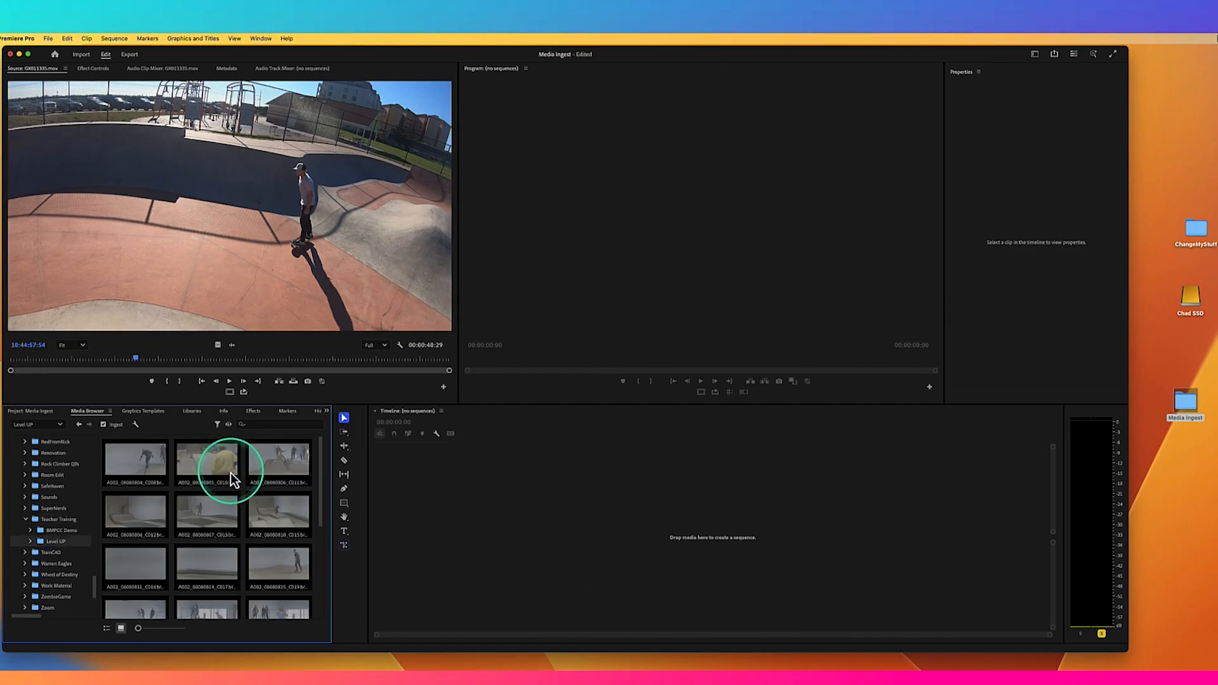
{"action": "left_click", "coordinate": [146, 467]}
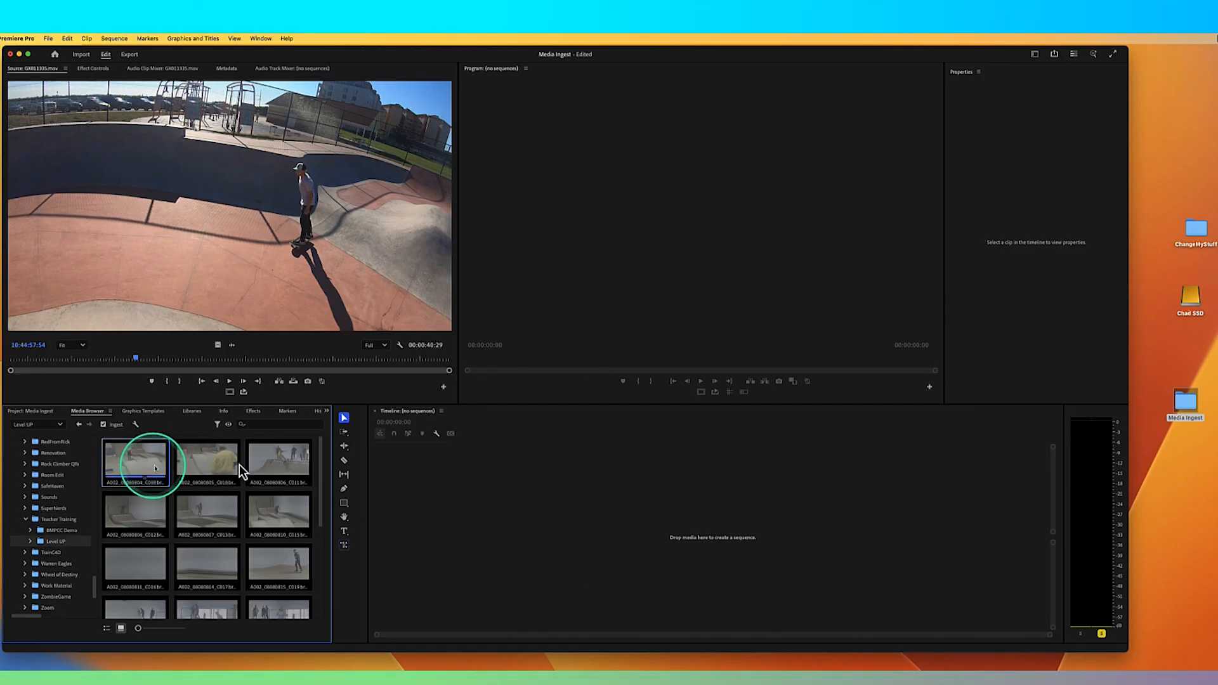
{"action": "left_click", "coordinate": [295, 462], "text": "shift"}
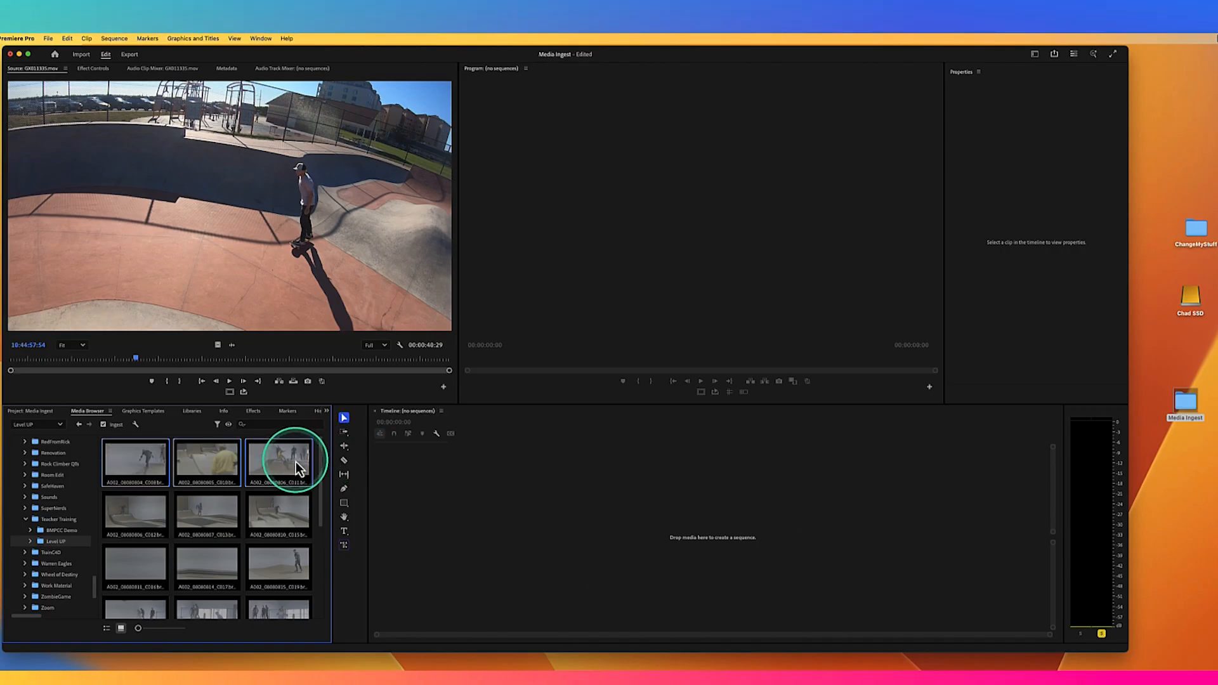
{"action": "right_click", "coordinate": [148, 459]}
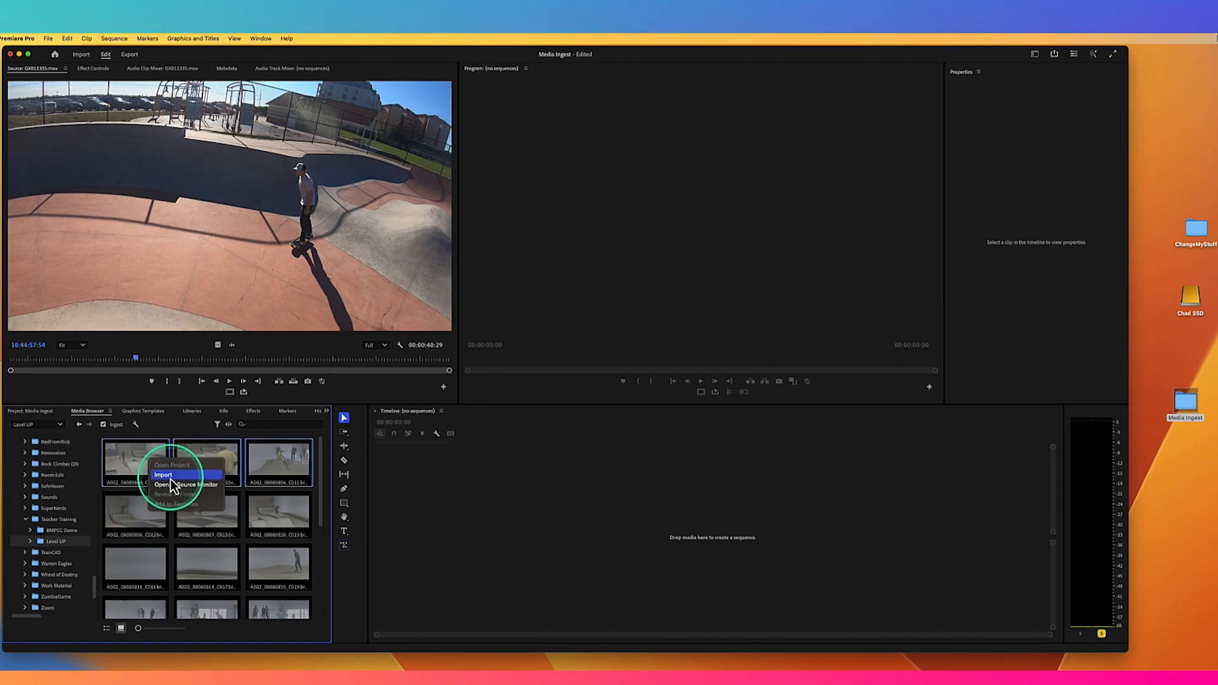
{"action": "left_click", "coordinate": [170, 478]}
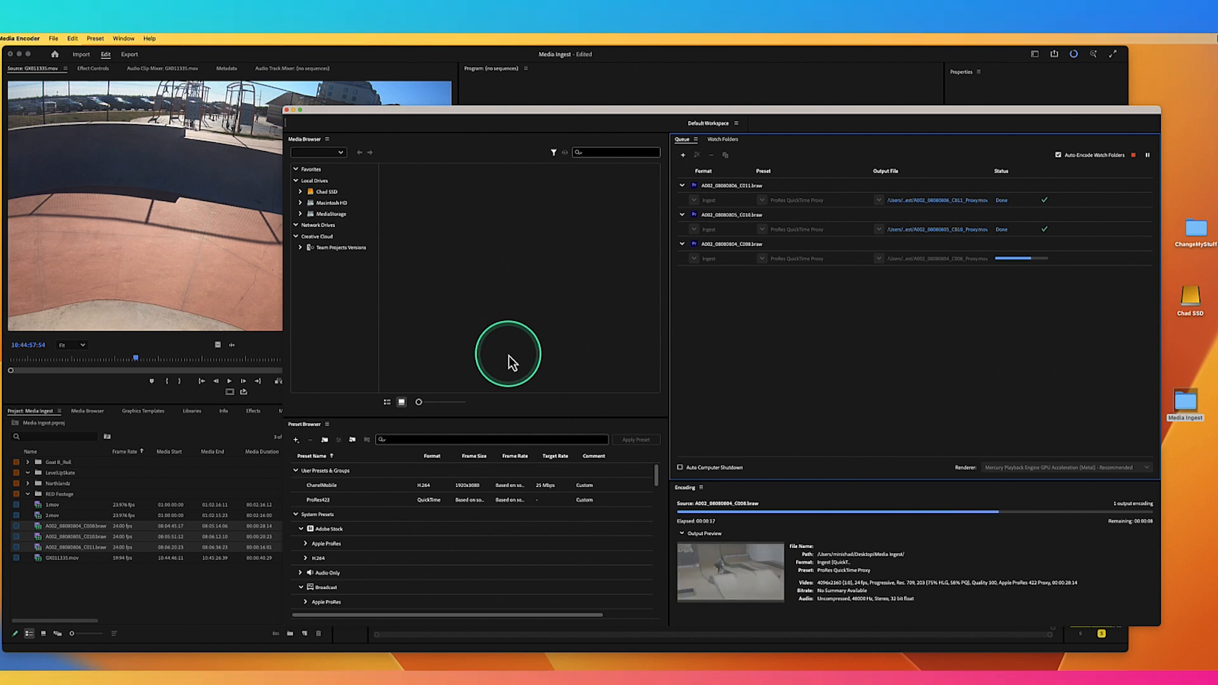
{"action": "left_click", "coordinate": [108, 581]}
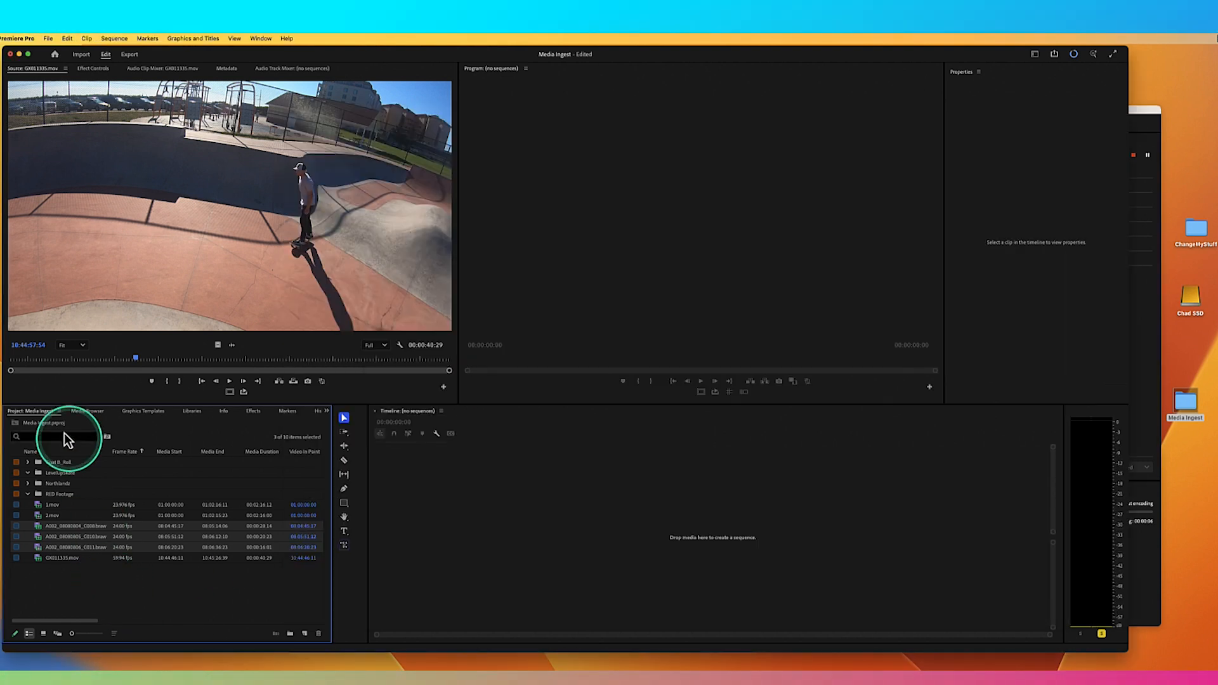
Import the R3D clip from the SSD's folder of RED camera footage with proxy creation
{"action": "left_click", "coordinate": [87, 412]}
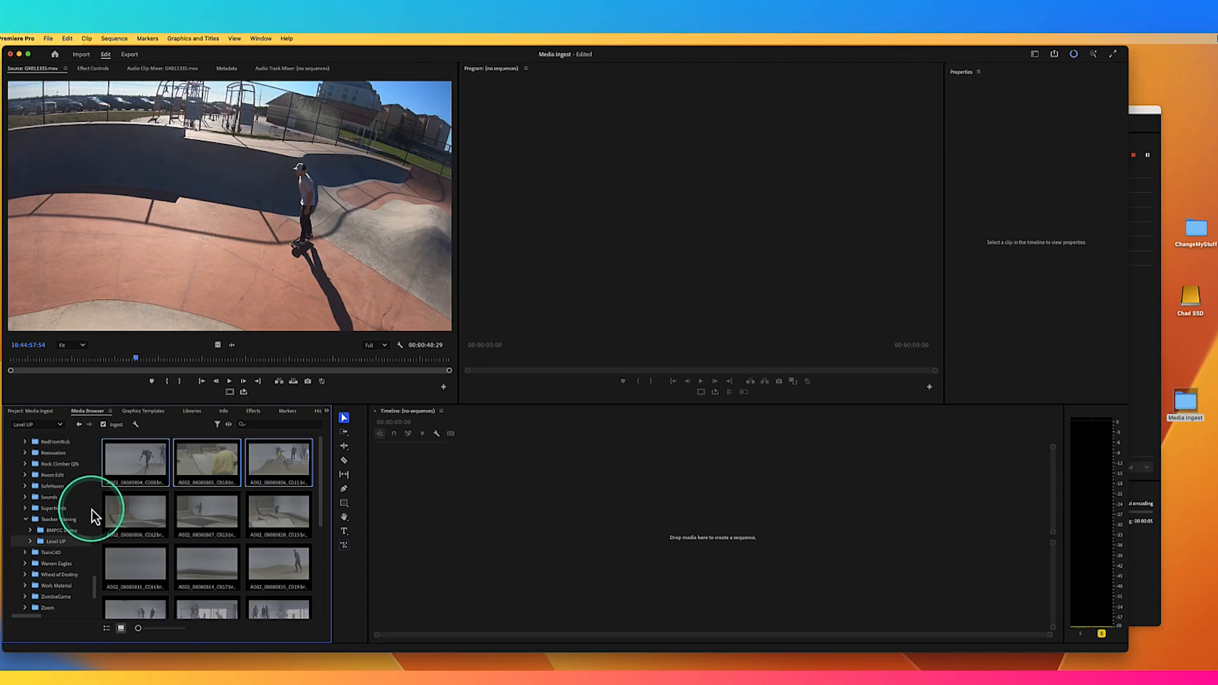
{"action": "left_click", "coordinate": [53, 443]}
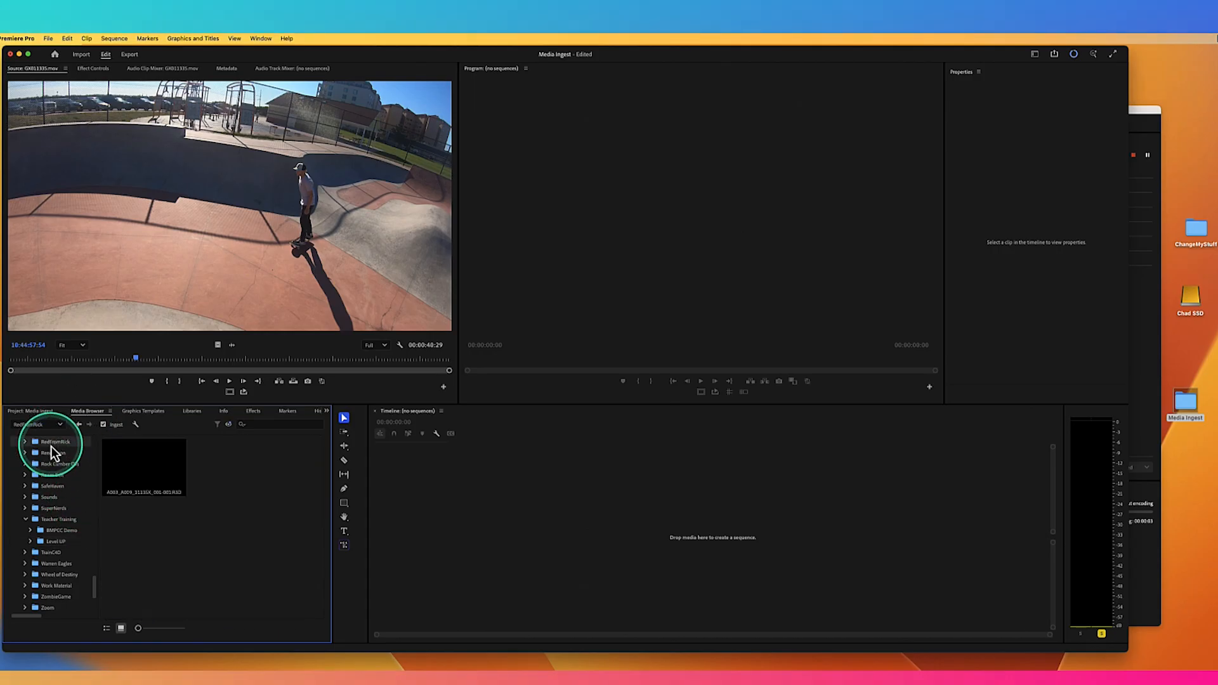
{"action": "right_click", "coordinate": [155, 463]}
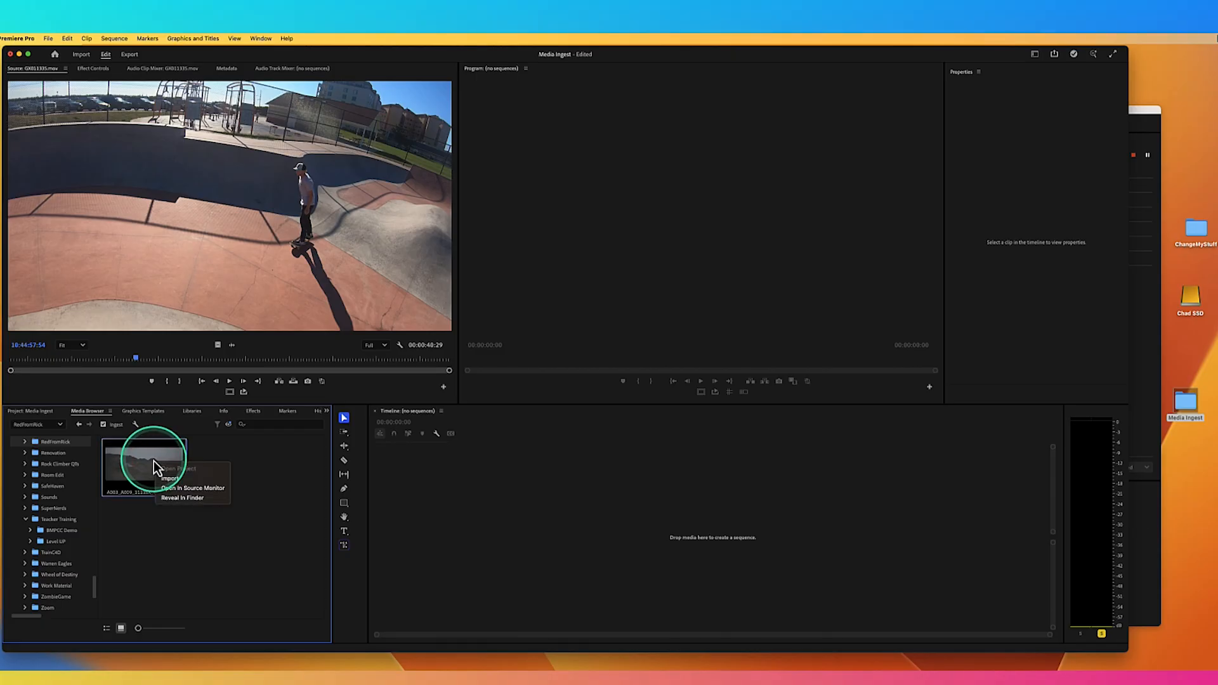
{"action": "left_click", "coordinate": [181, 481]}
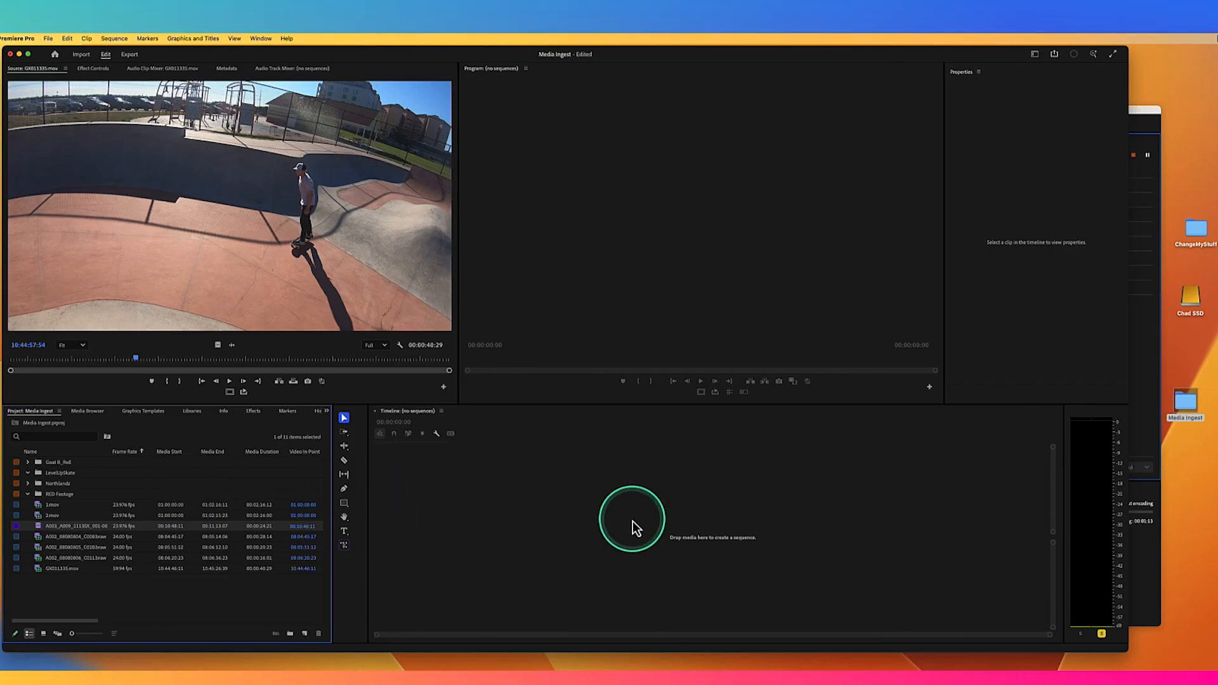
{"action": "left_click", "coordinate": [1144, 435]}
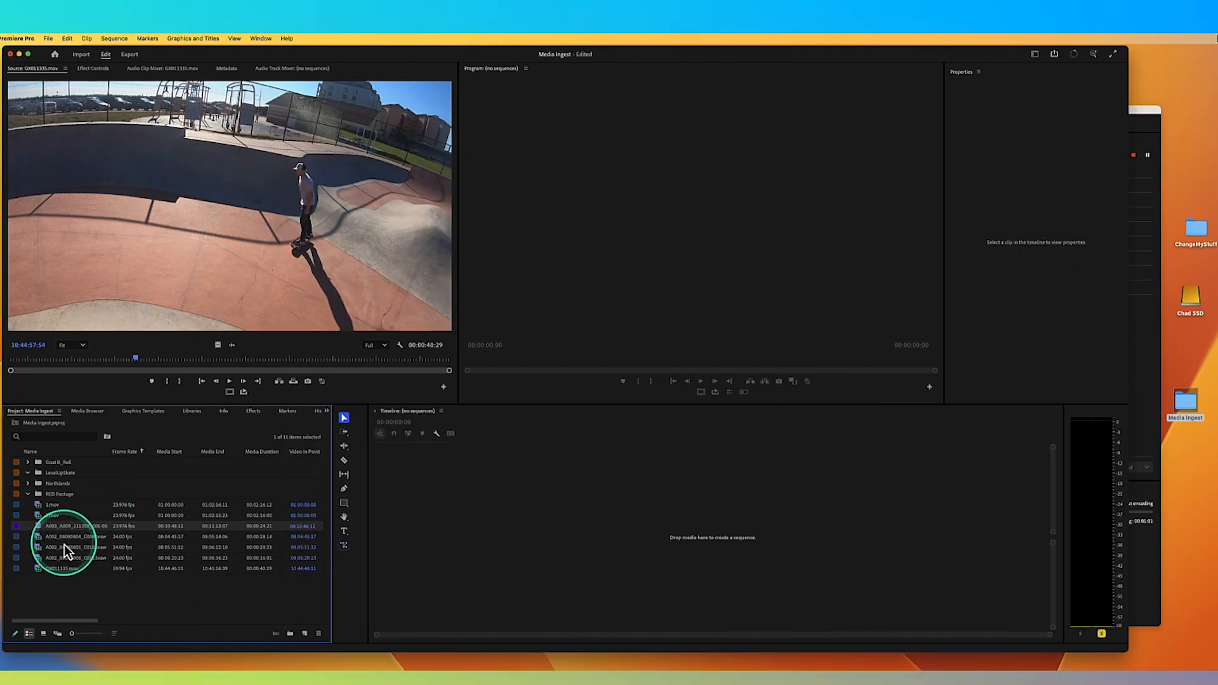
Move the three imported A002 BRAW clips into the LevelUpSkate bin and collapse the bin
{"action": "left_click", "coordinate": [40, 538]}
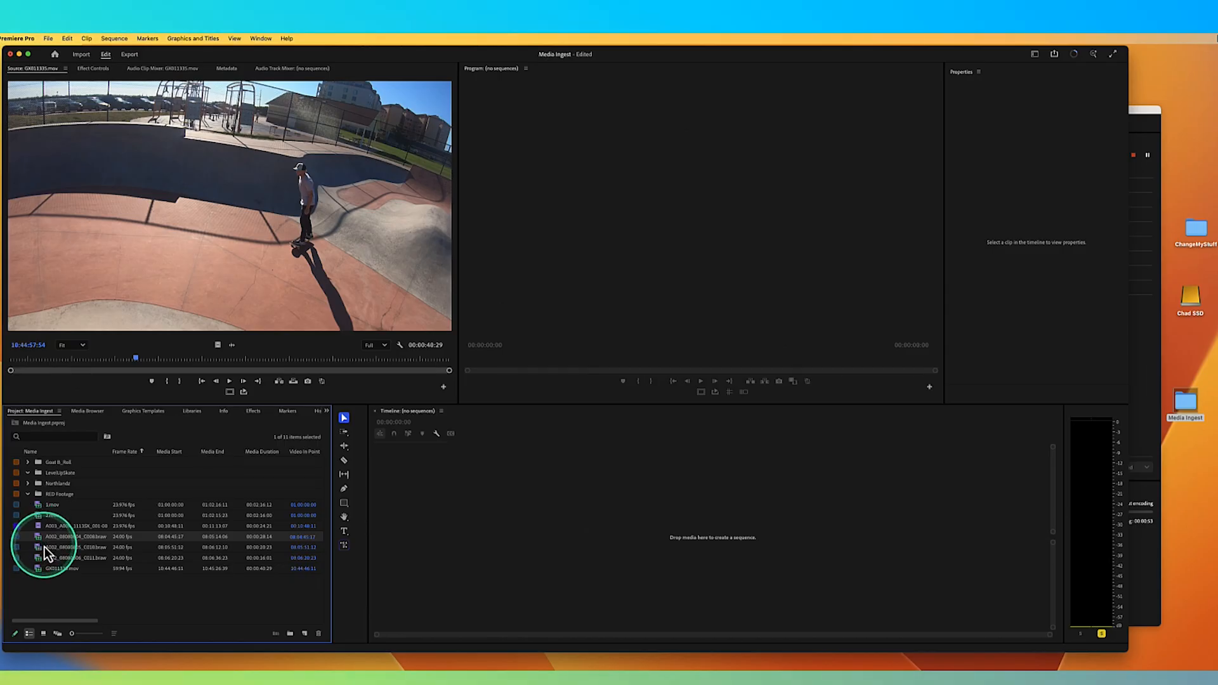
{"action": "left_click", "coordinate": [39, 559], "text": "shift"}
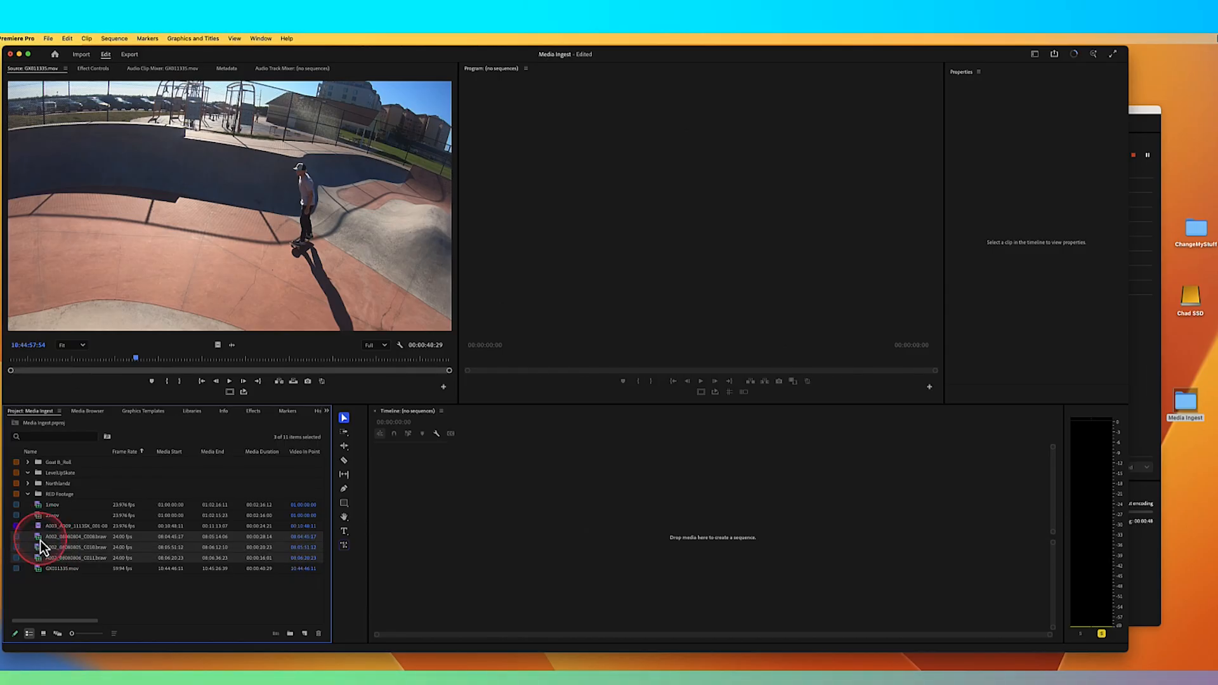
{"action": "right_click", "coordinate": [40, 540]}
{"action": "left_click", "coordinate": [220, 597]}
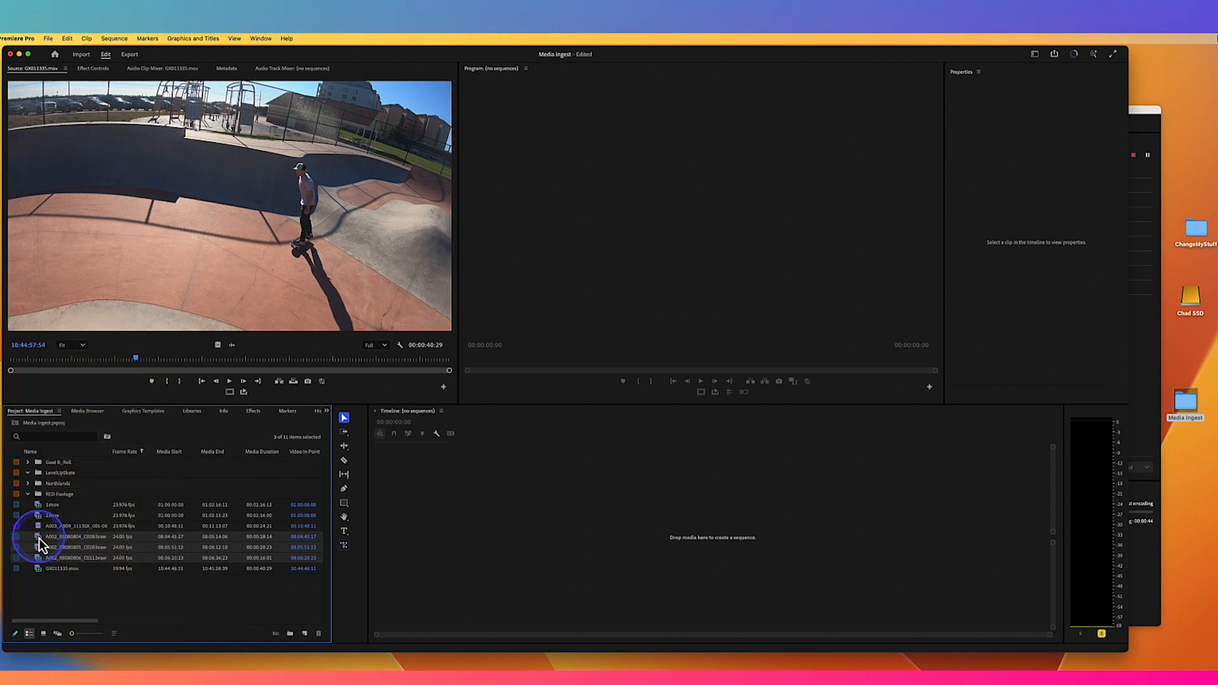
{"action": "left_click_drag", "start_coordinate": [41, 488], "coordinate": [47, 475]}
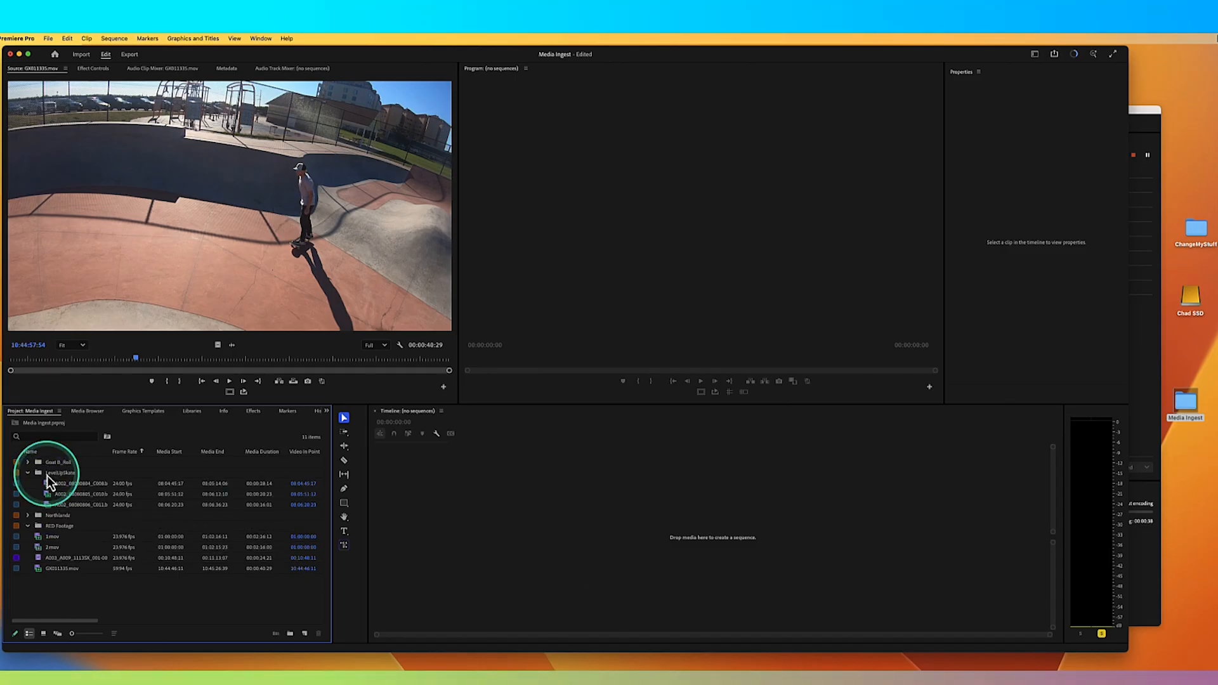
{"action": "left_click", "coordinate": [28, 473]}
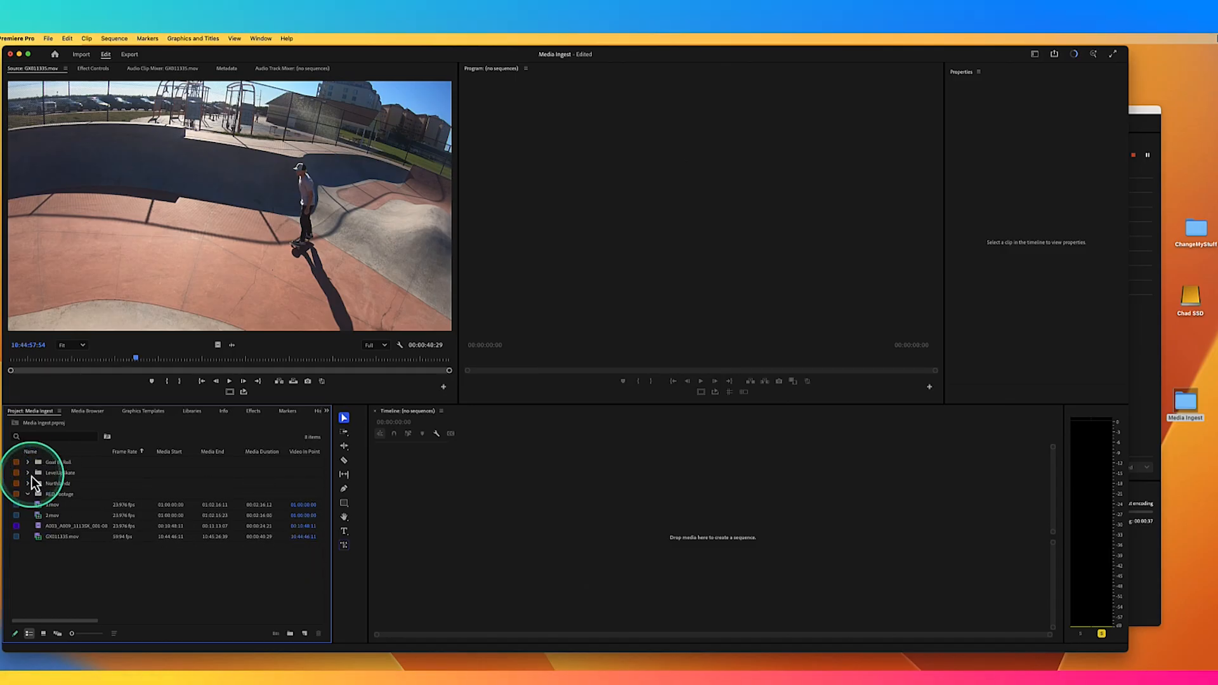
Expand the LevelUpSkate bin, open its first A002 BRAW clip in the Source Monitor and scrub through it
{"action": "left_click", "coordinate": [28, 473]}
{"action": "double_click", "coordinate": [57, 486]}
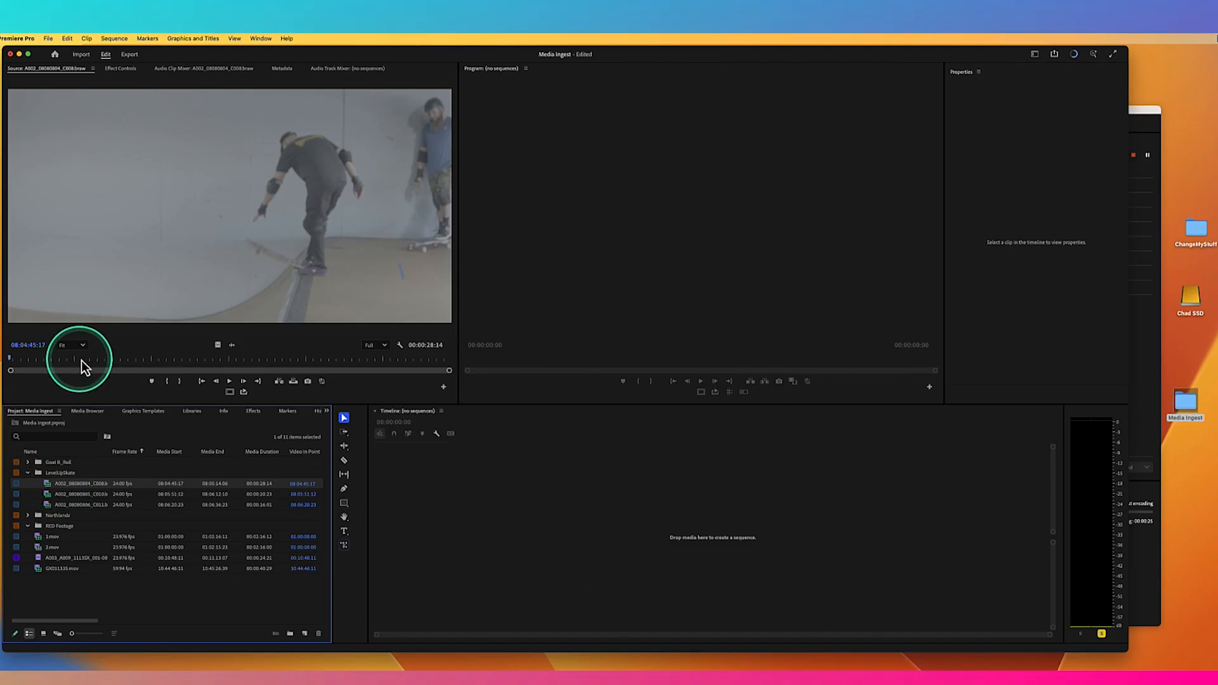
{"action": "mouse_move", "coordinate": [97, 359]}
{"action": "left_mouse_down"}
{"action": "mouse_move", "coordinate": [116, 361]}
{"action": "mouse_move", "coordinate": [107, 361]}
{"action": "left_mouse_up"}
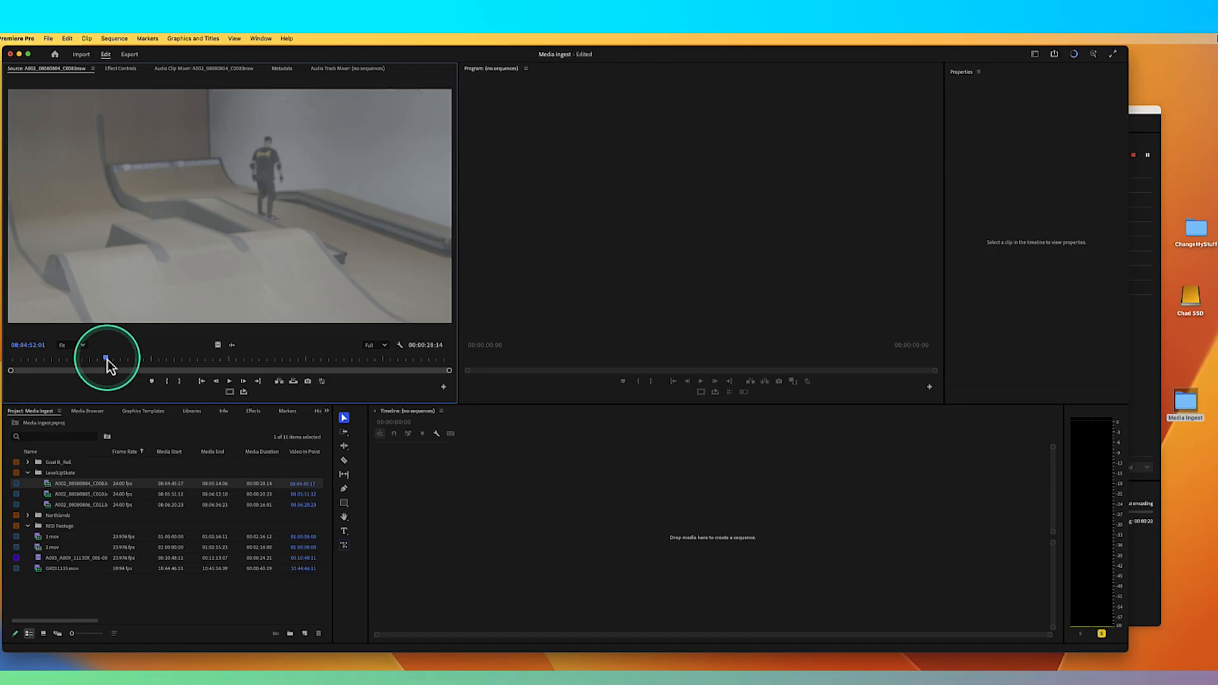
{"action": "mouse_move", "coordinate": [155, 360]}
{"action": "left_mouse_down"}
{"action": "mouse_move", "coordinate": [171, 361]}
{"action": "mouse_move", "coordinate": [155, 359]}
{"action": "left_mouse_up"}
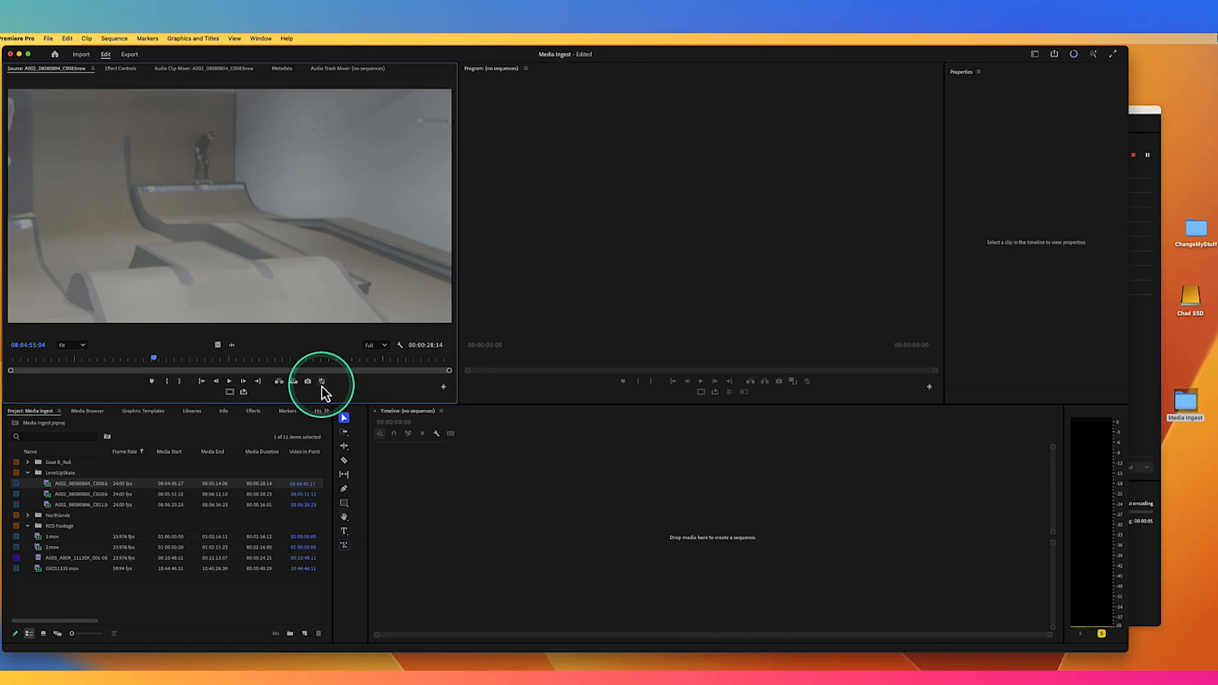
{"action": "left_click", "coordinate": [443, 387]}
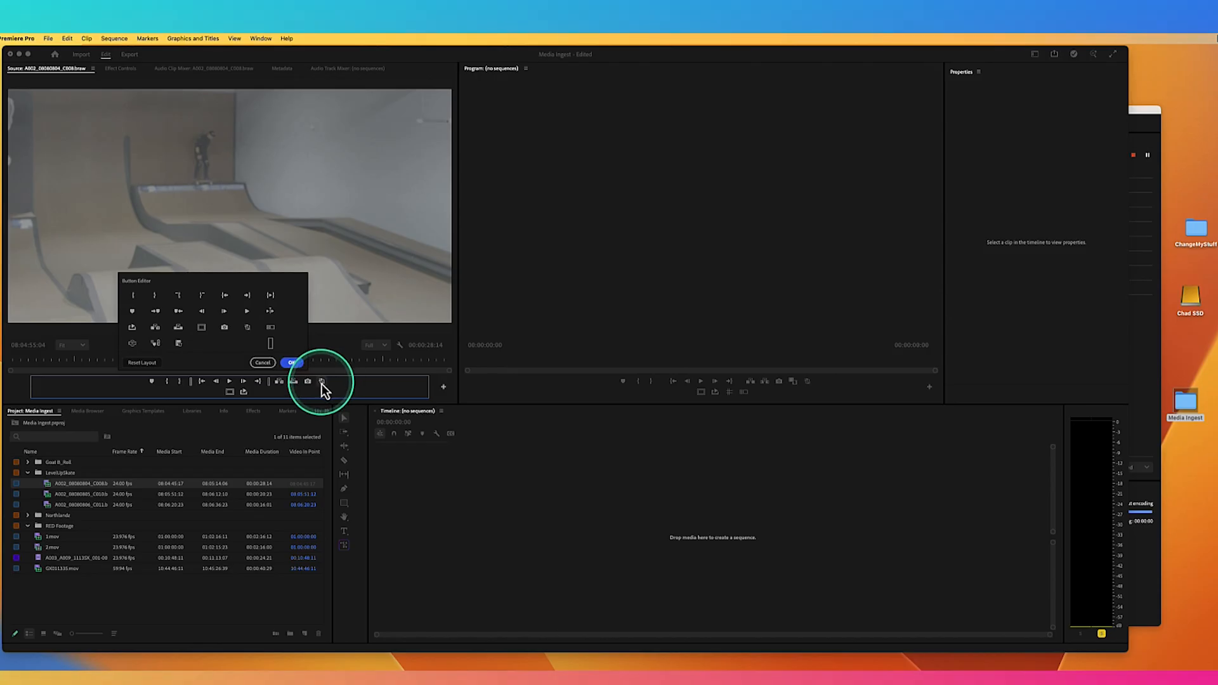
{"action": "left_click_drag", "start_coordinate": [322, 383], "coordinate": [1042, 447]}
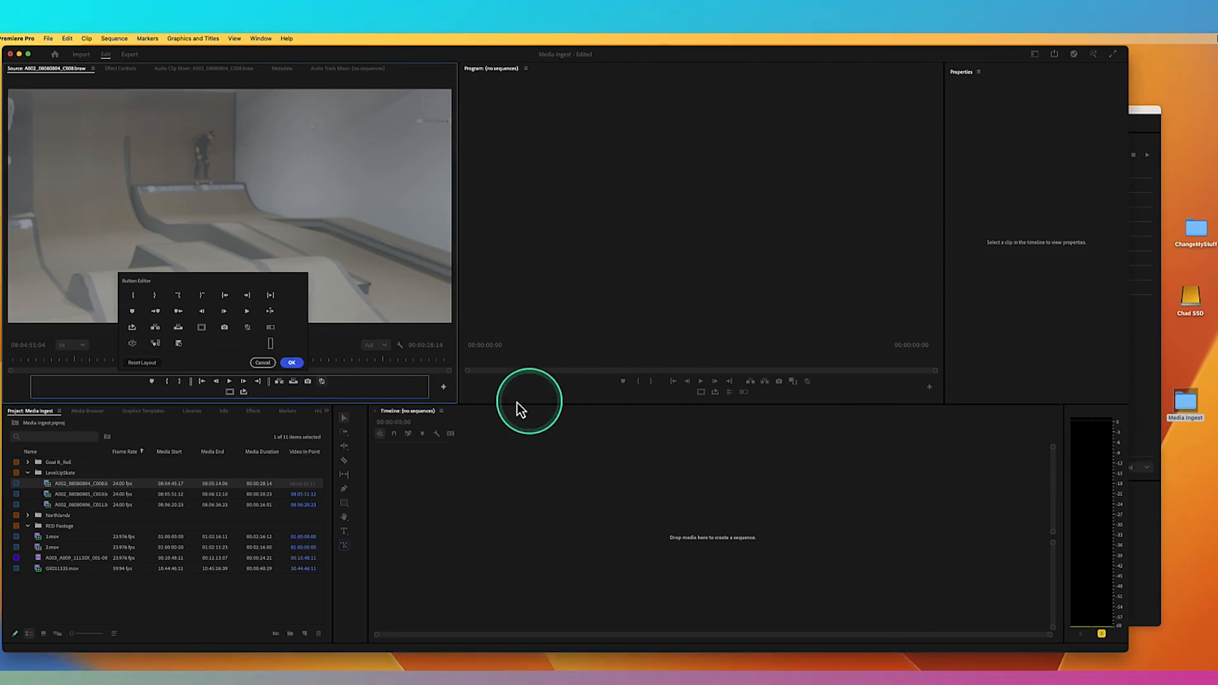
{"action": "left_click", "coordinate": [262, 363]}
Place the Toggle Proxies control in the Source Monitor's button bar and turn proxies on
{"action": "left_click", "coordinate": [443, 387]}
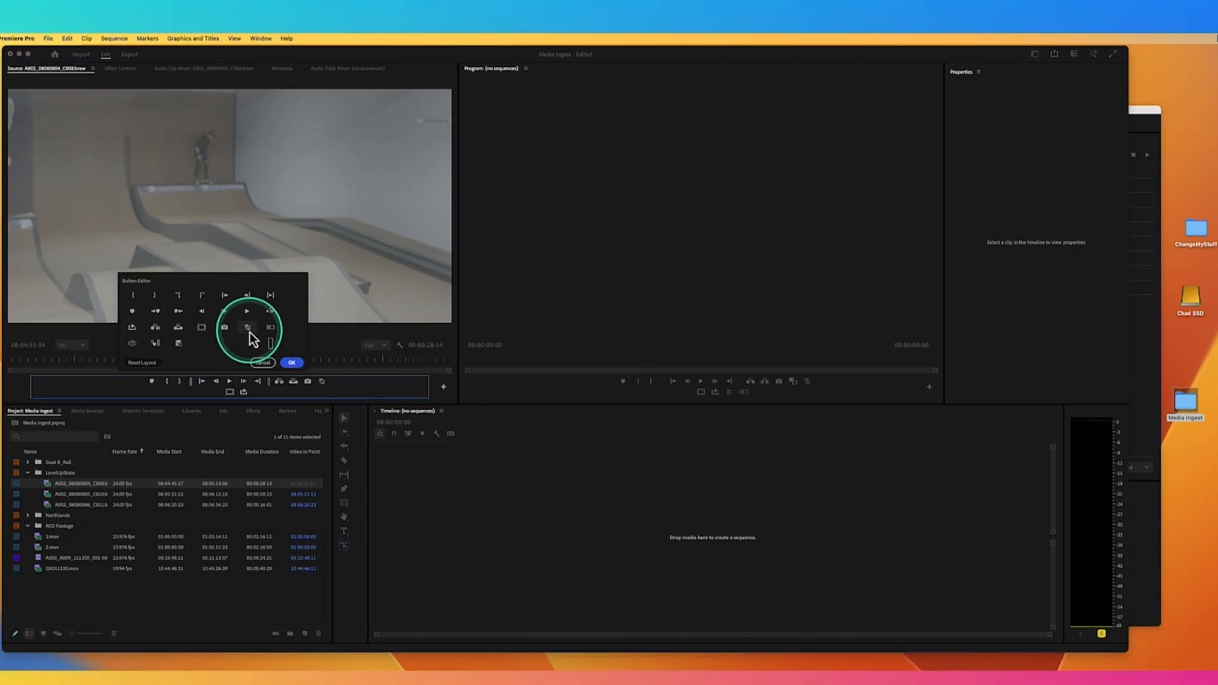
{"action": "left_click_drag", "start_coordinate": [250, 332], "coordinate": [339, 389]}
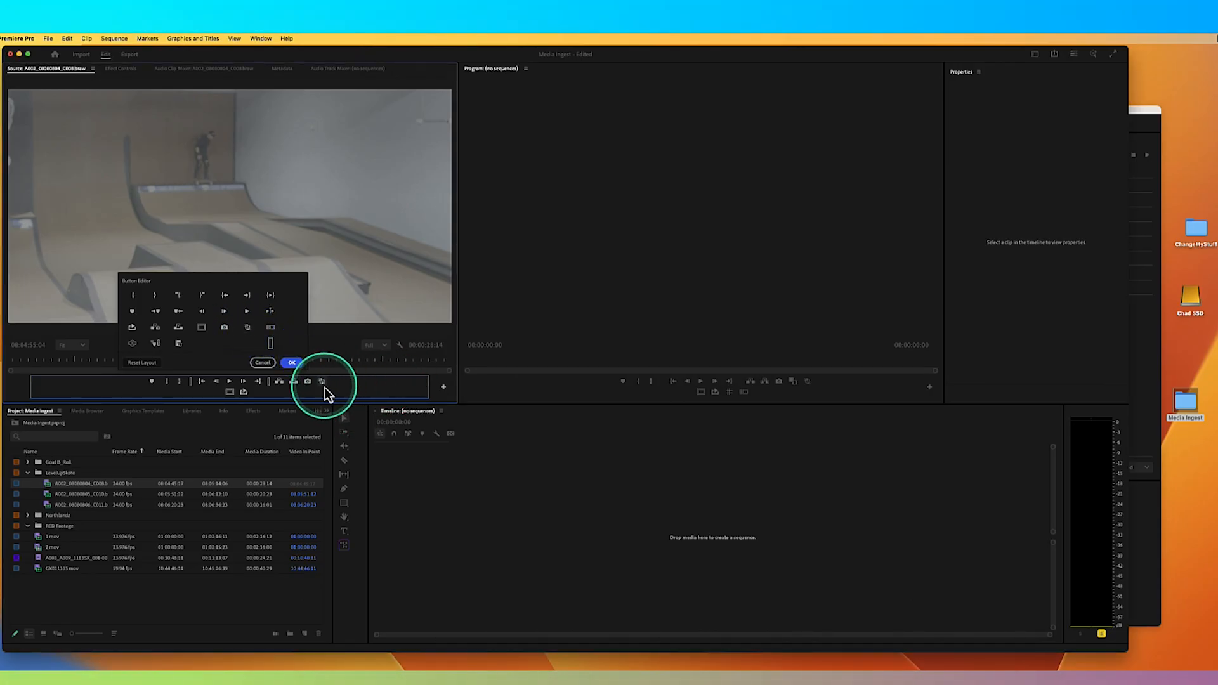
{"action": "left_click", "coordinate": [291, 362]}
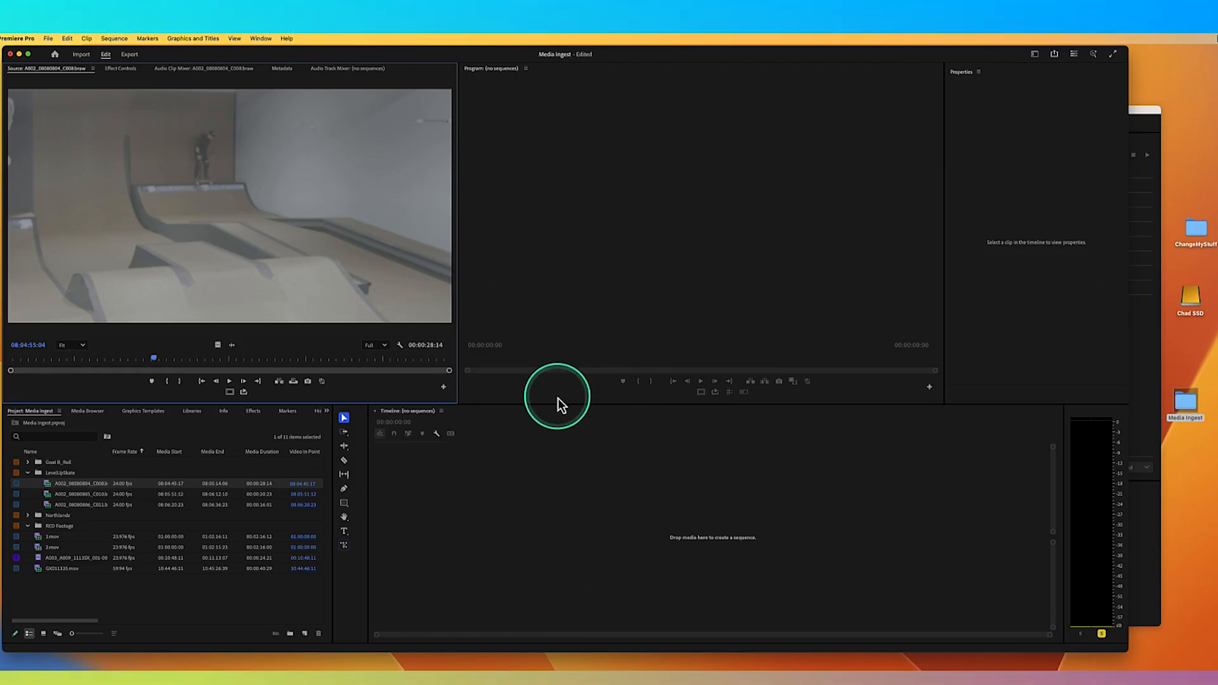
{"action": "left_click", "coordinate": [324, 383]}
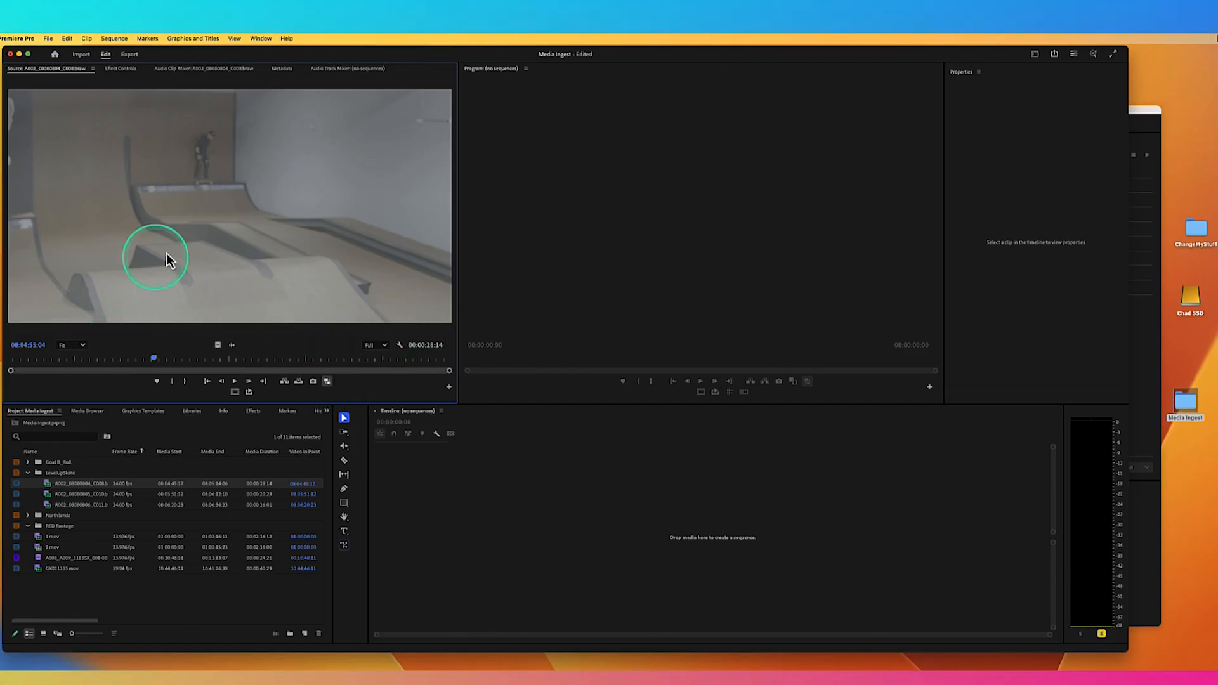
Compare the BRAW clip's proxy with its original media on a skater frame past mid-clip at 400% magnification
{"action": "left_click_drag", "start_coordinate": [199, 360], "coordinate": [249, 360]}
{"action": "left_click", "coordinate": [82, 346]}
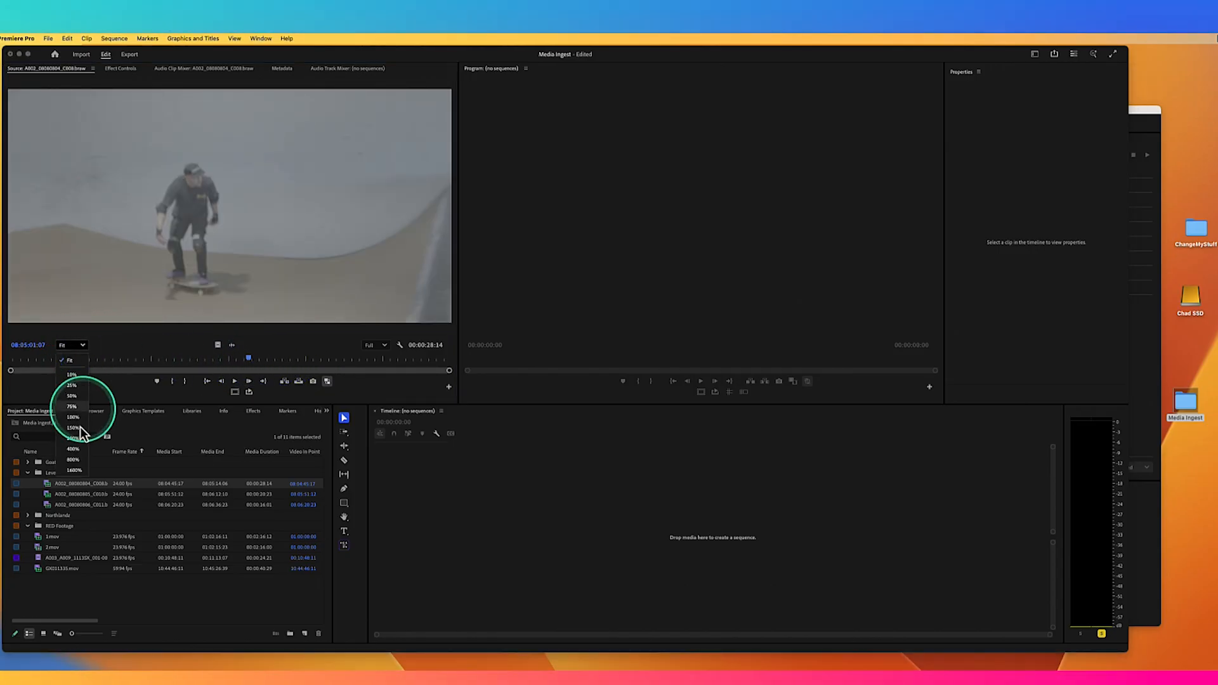
{"action": "left_click", "coordinate": [76, 449]}
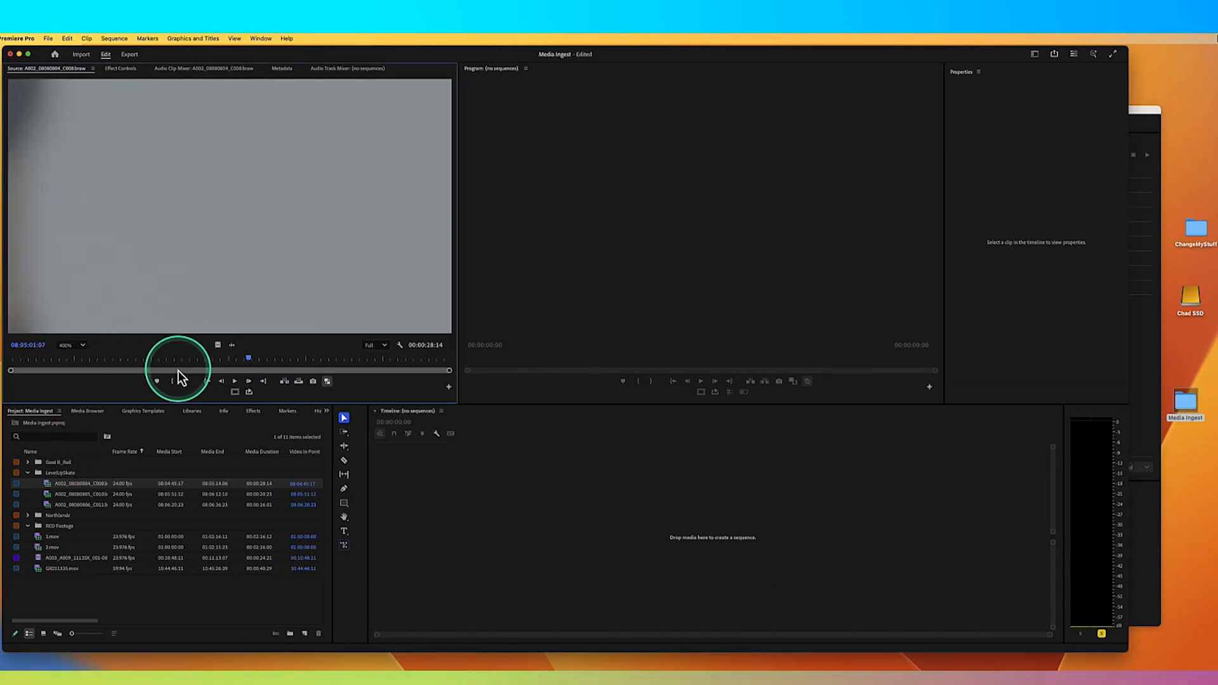
{"action": "key", "text": "h"}
{"action": "left_click_drag", "start_coordinate": [194, 248], "coordinate": [336, 344]}
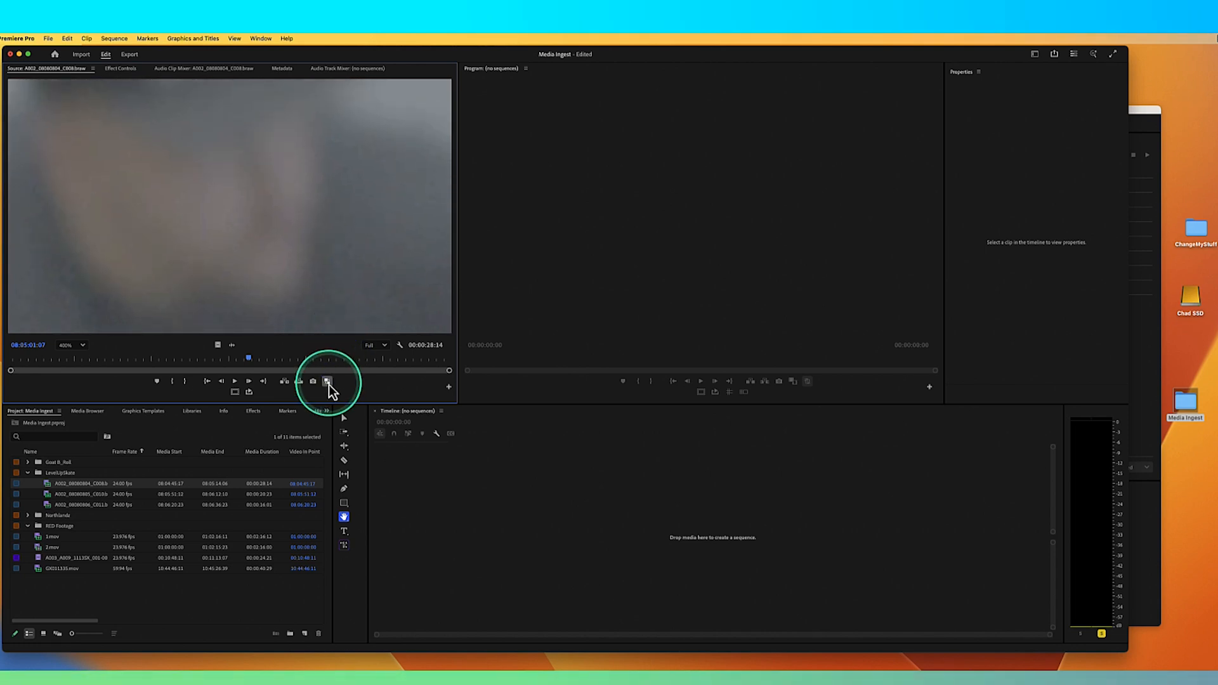
{"action": "left_click", "coordinate": [329, 389]}
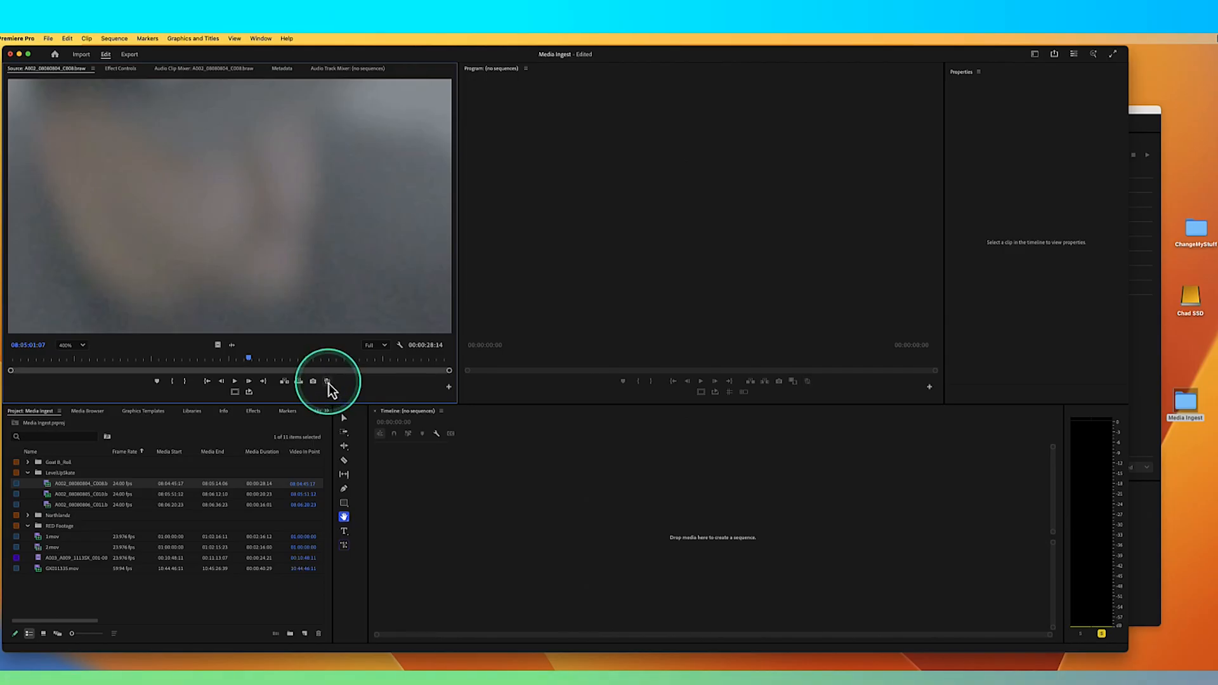
{"action": "left_click", "coordinate": [329, 383]}
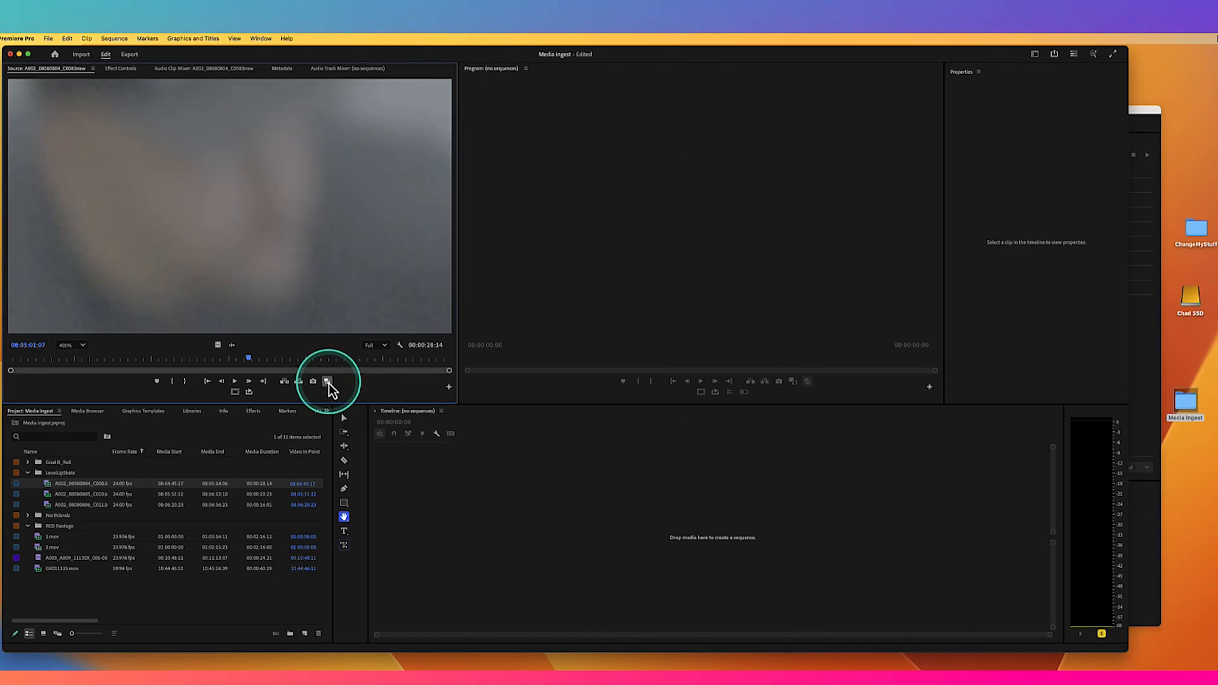
{"action": "left_click", "coordinate": [329, 383]}
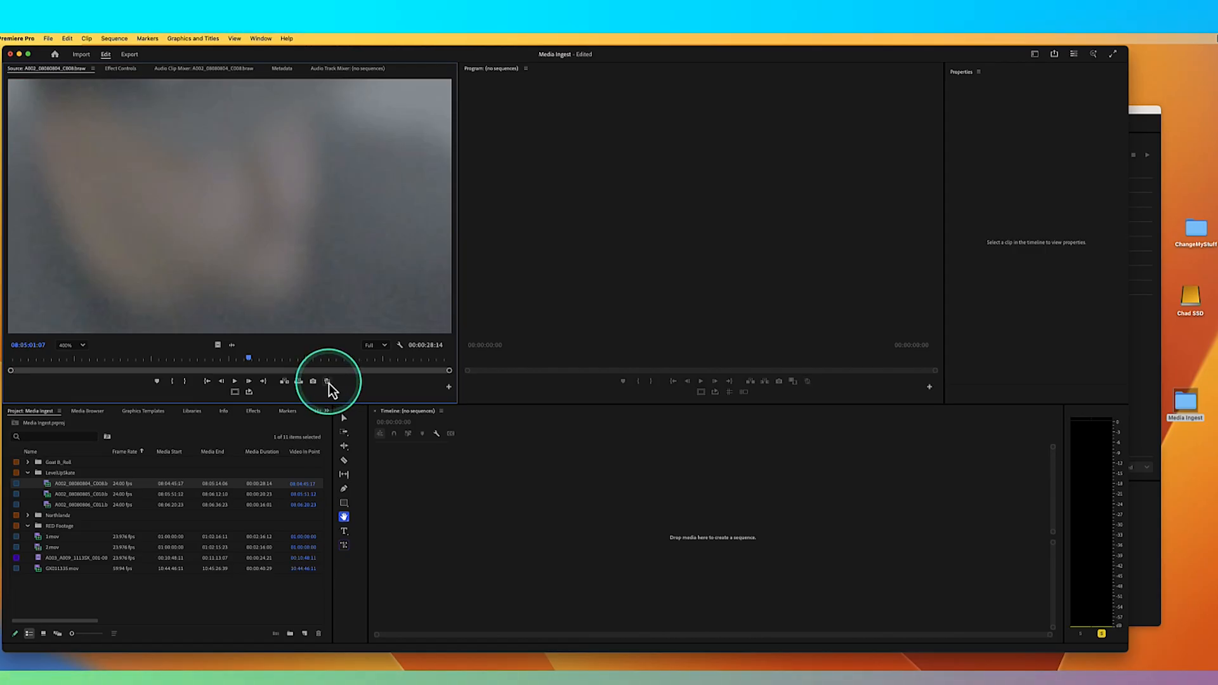
{"action": "left_click", "coordinate": [329, 383]}
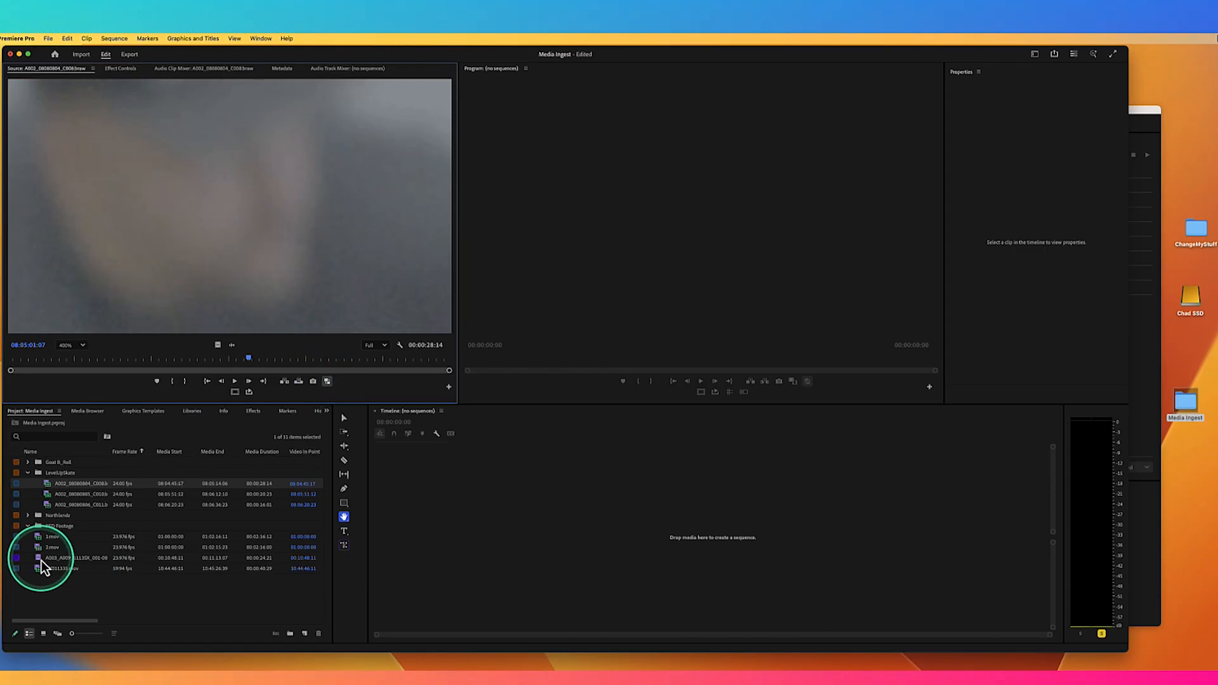
Check the proxy jobs in the Media Encoder queue, and load the A003 R3D clip into Premiere Pro's Source Monitor
{"action": "left_click", "coordinate": [1153, 419]}
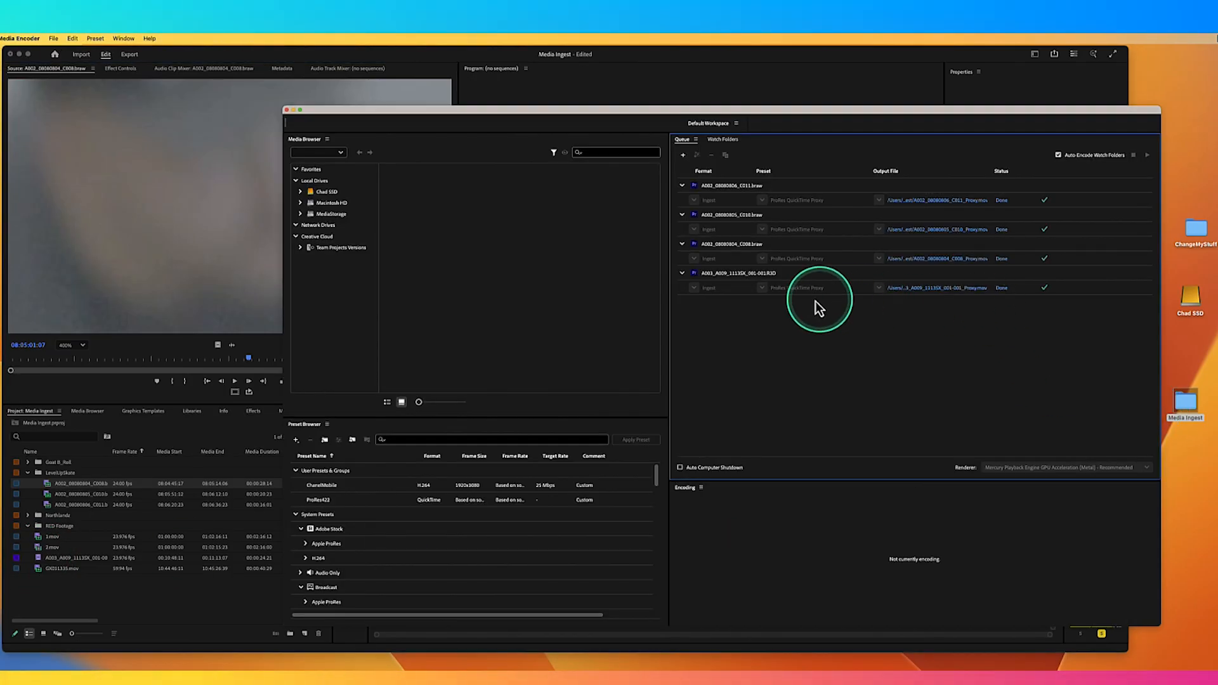
{"action": "left_click", "coordinate": [109, 594]}
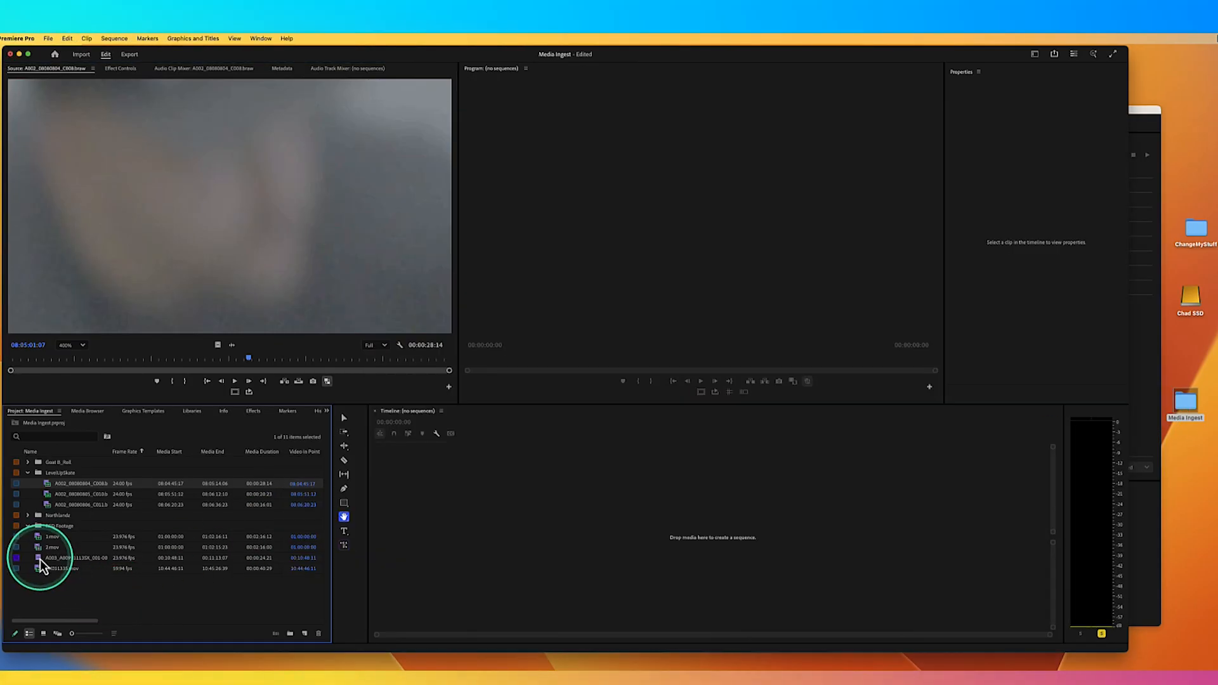
{"action": "left_click_drag", "start_coordinate": [39, 562], "coordinate": [247, 229]}
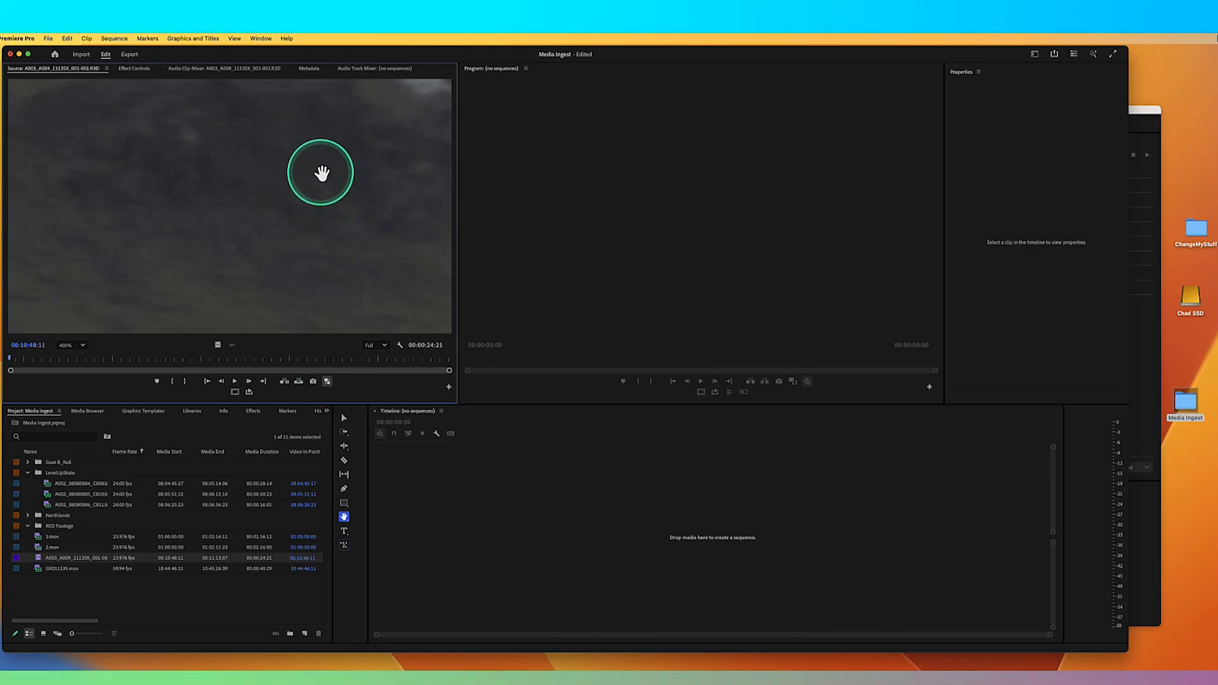
Compare the R3D clip's proxy with its original media, viewing the hillside at 200% and the whole frame at Fit
{"action": "left_click", "coordinate": [327, 382]}
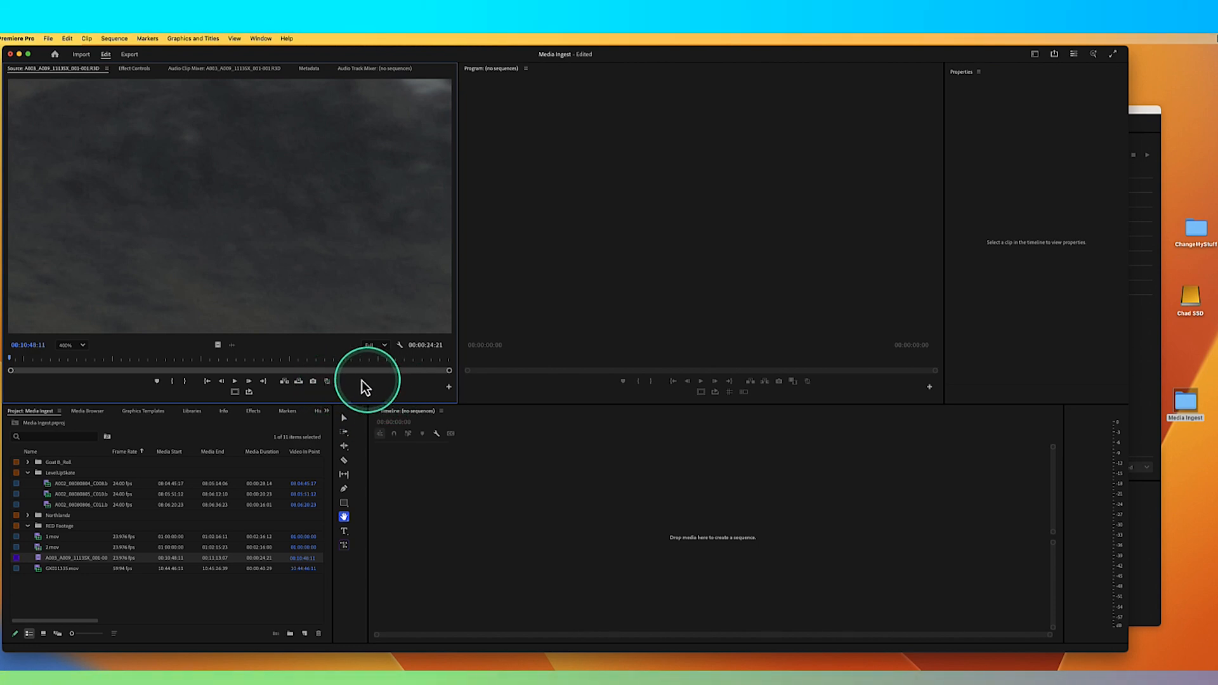
{"action": "left_click", "coordinate": [81, 346]}
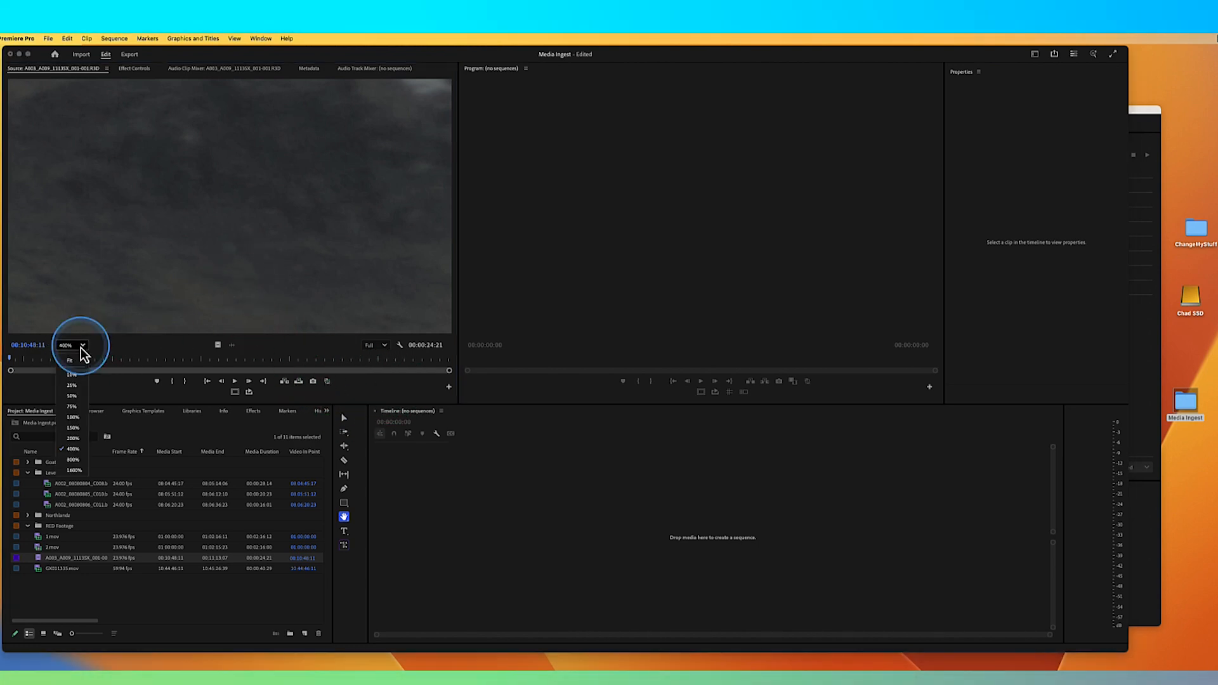
{"action": "left_click", "coordinate": [73, 438]}
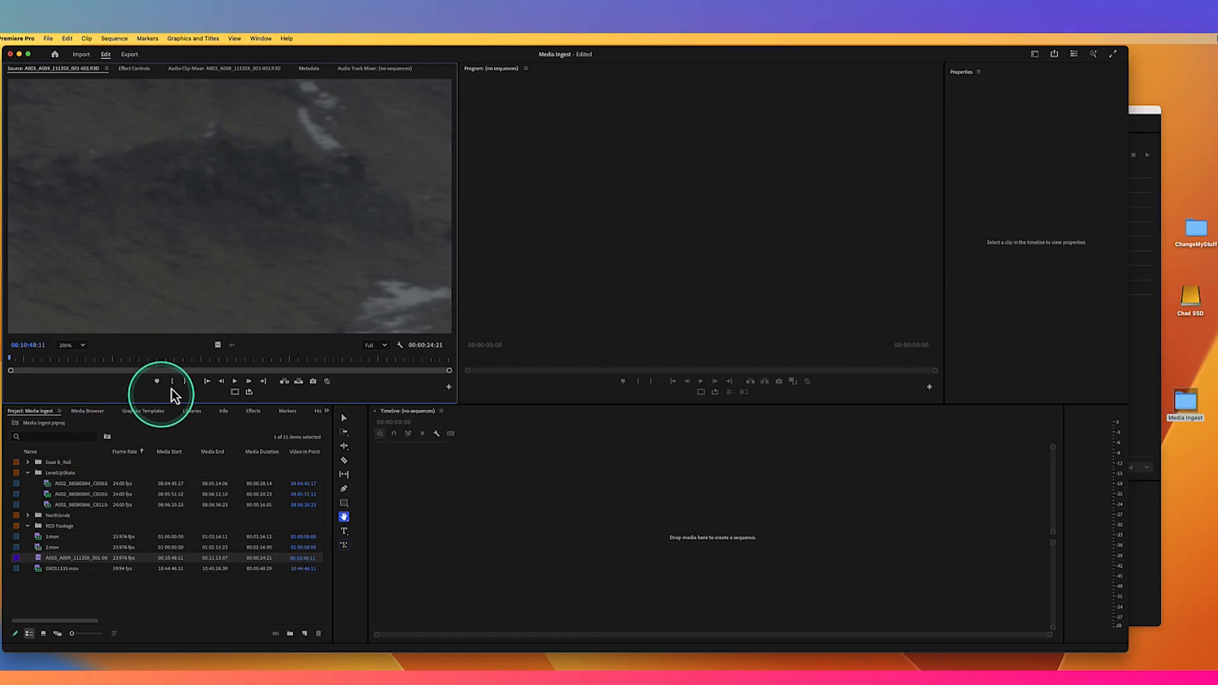
{"action": "left_click_drag", "start_coordinate": [269, 212], "coordinate": [329, 383]}
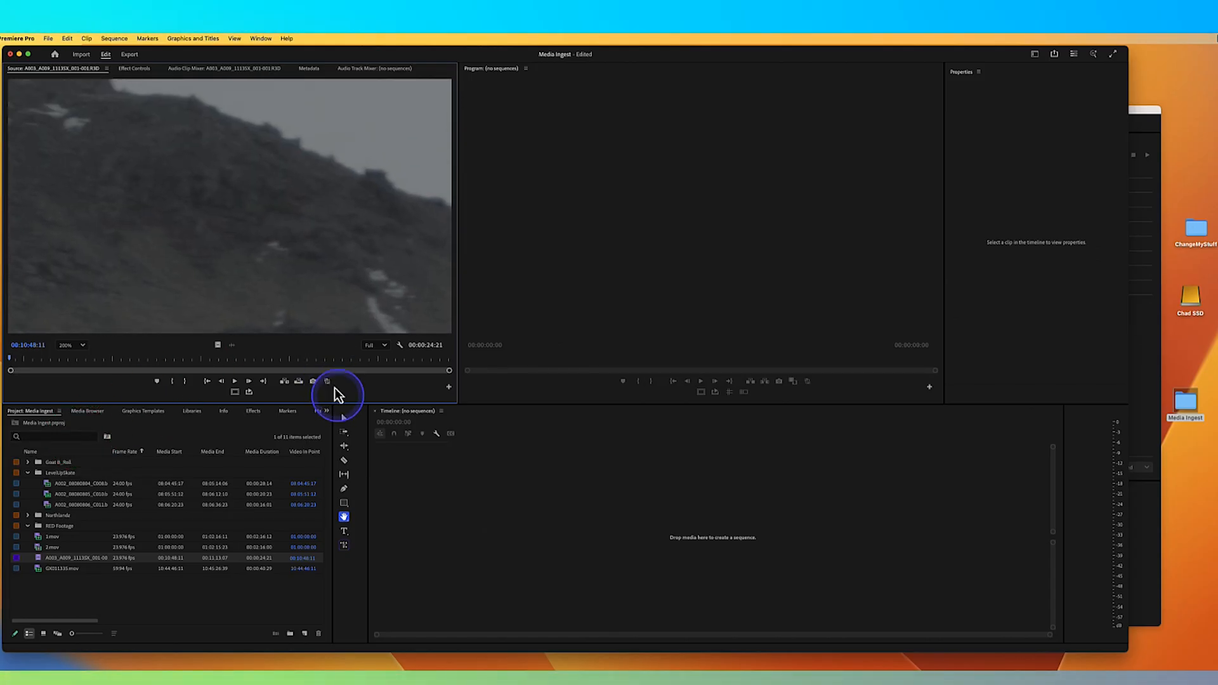
{"action": "left_click_drag", "start_coordinate": [258, 254], "coordinate": [293, 301]}
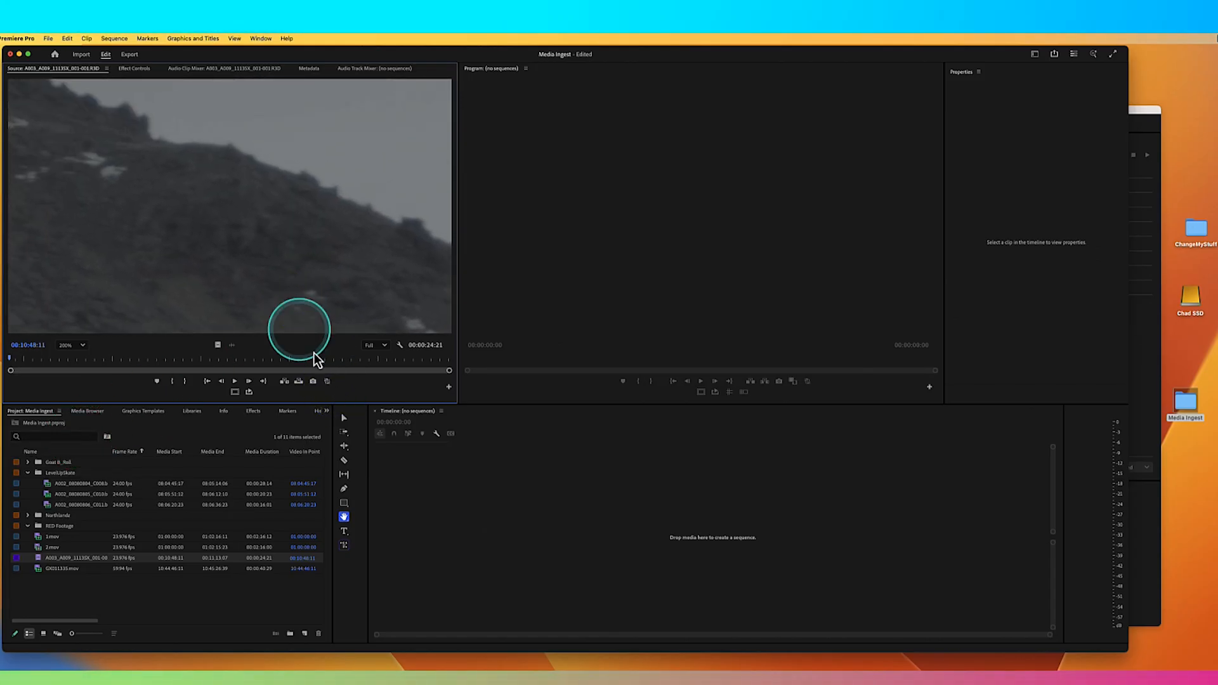
{"action": "left_click", "coordinate": [327, 381]}
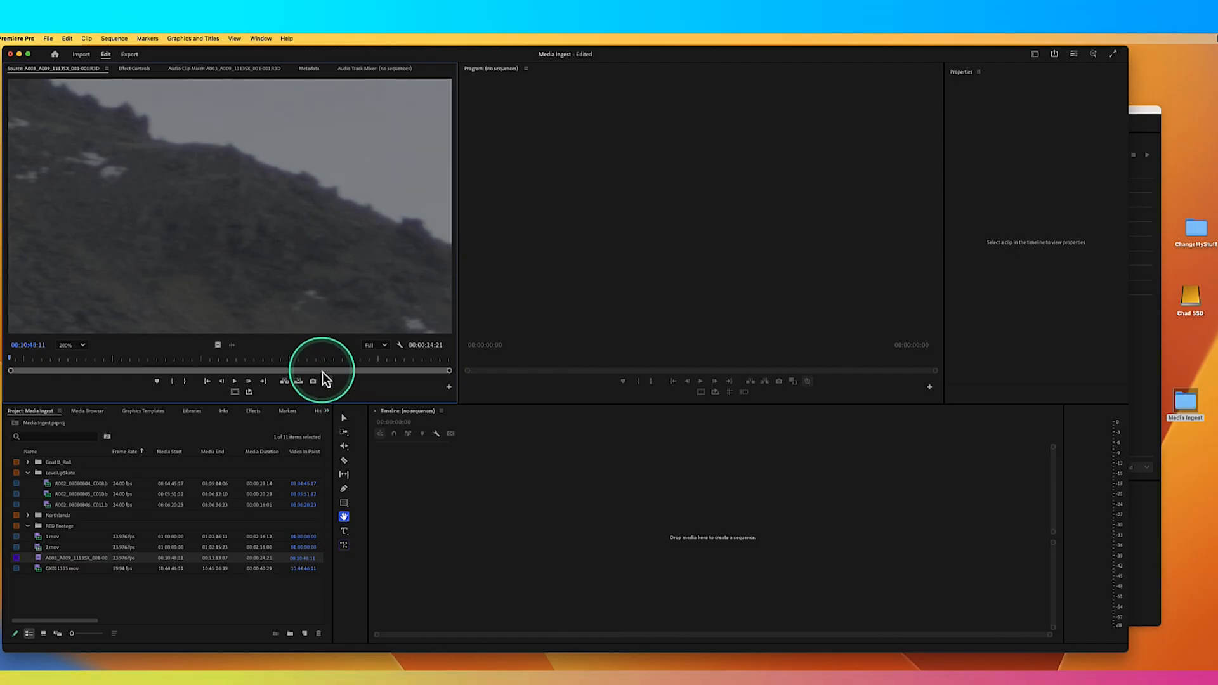
{"action": "left_click", "coordinate": [73, 345]}
{"action": "left_click", "coordinate": [78, 363]}
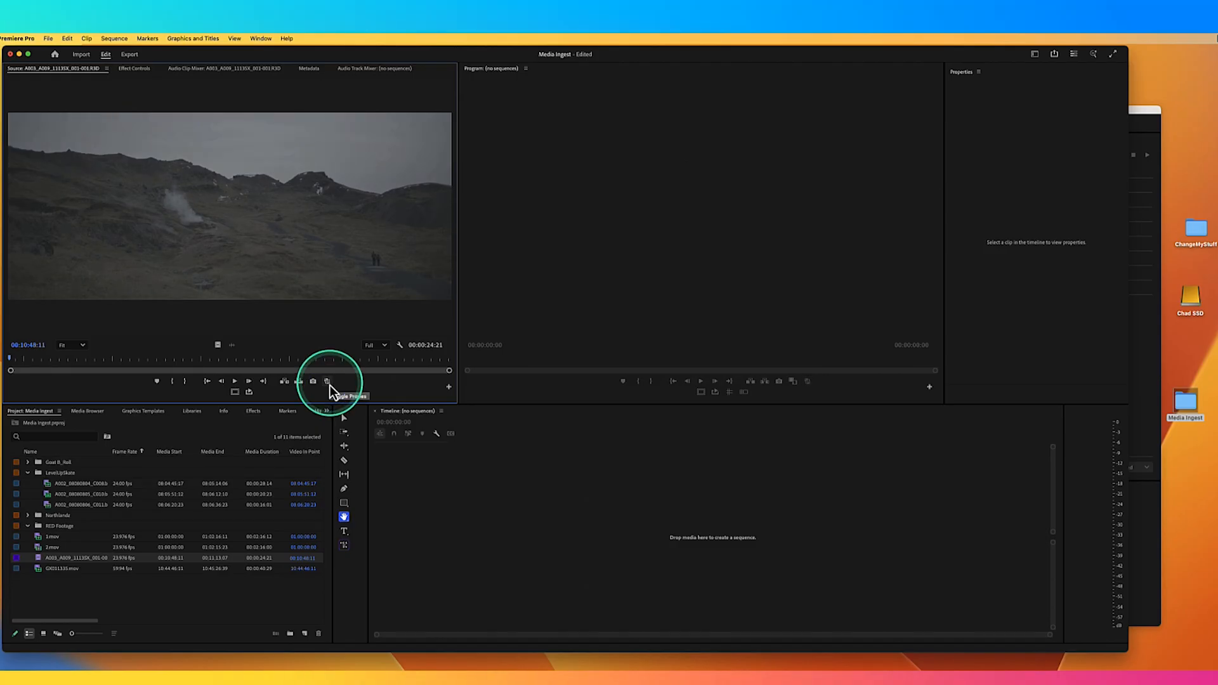
{"action": "left_click", "coordinate": [330, 385]}
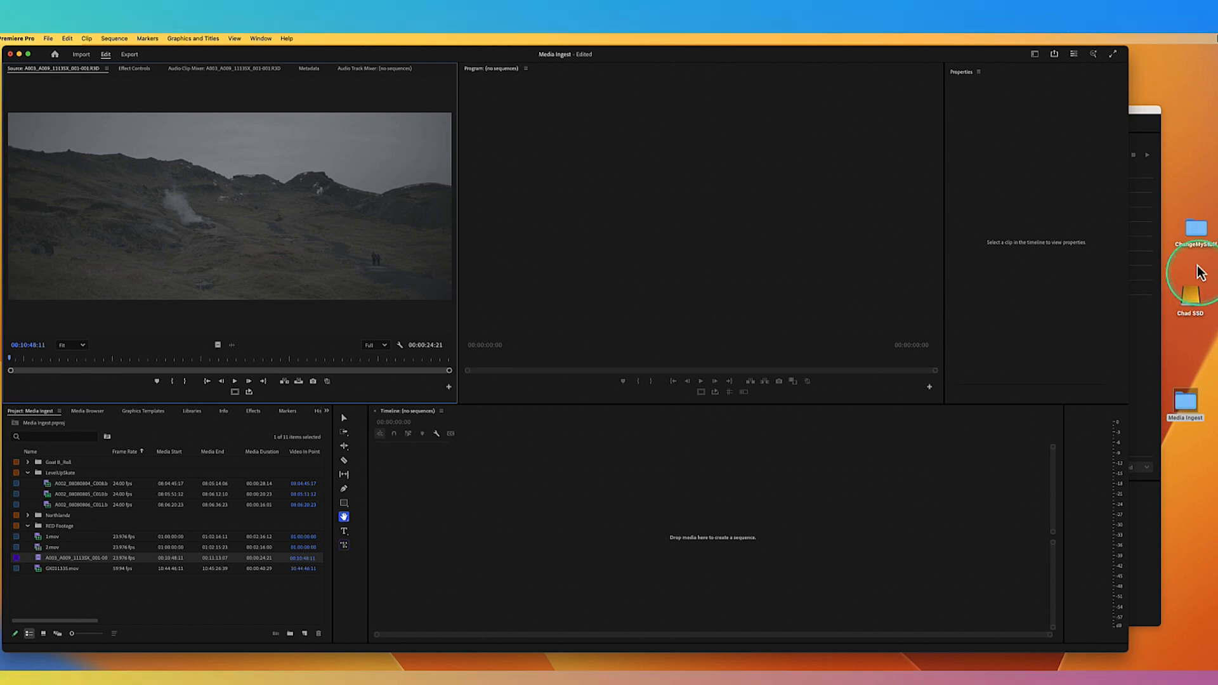
Open the Media Ingest folder in Finder and check the file size of the A003 clip's proxy
{"action": "double_click", "coordinate": [1186, 403]}
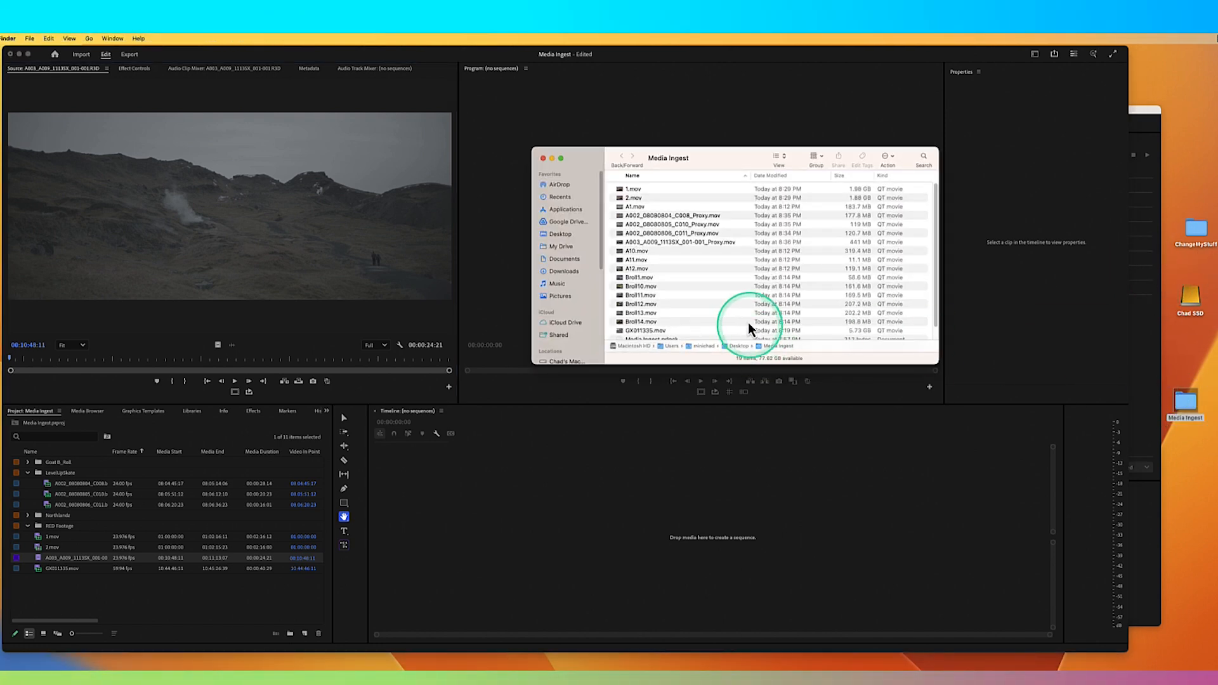
{"action": "scroll", "coordinate": [709, 283], "scroll_direction": "down", "scroll_amount": 2}
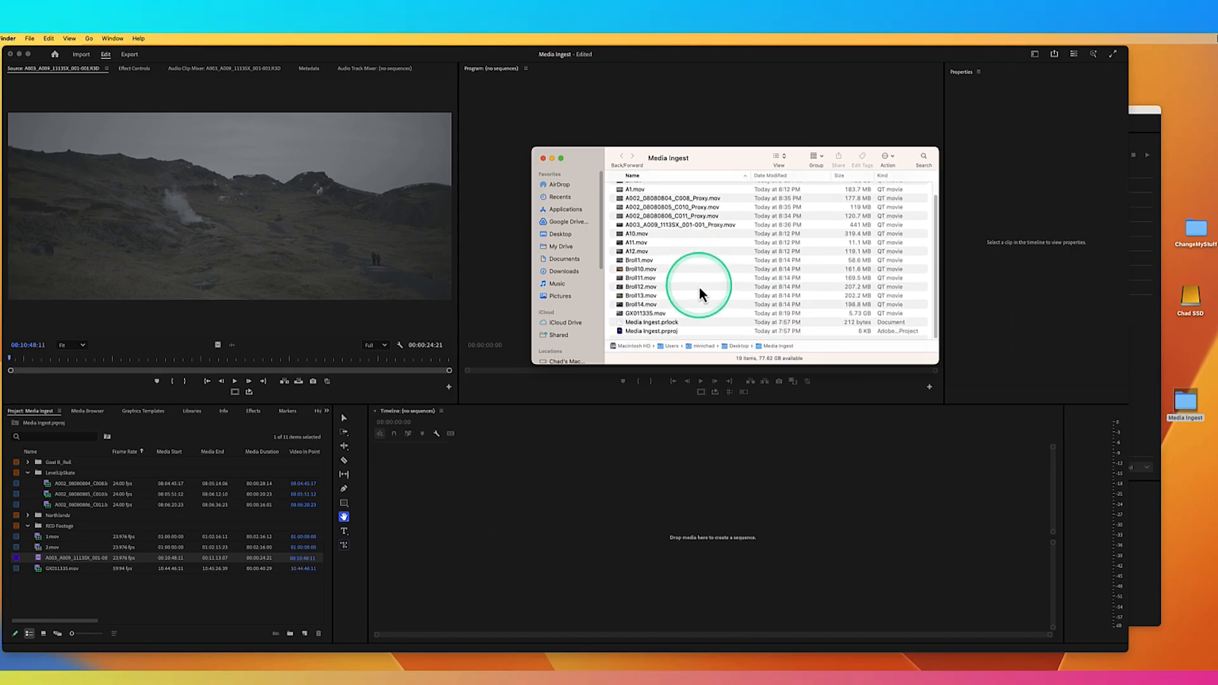
{"action": "scroll", "coordinate": [696, 252], "scroll_direction": "up", "scroll_amount": 1}
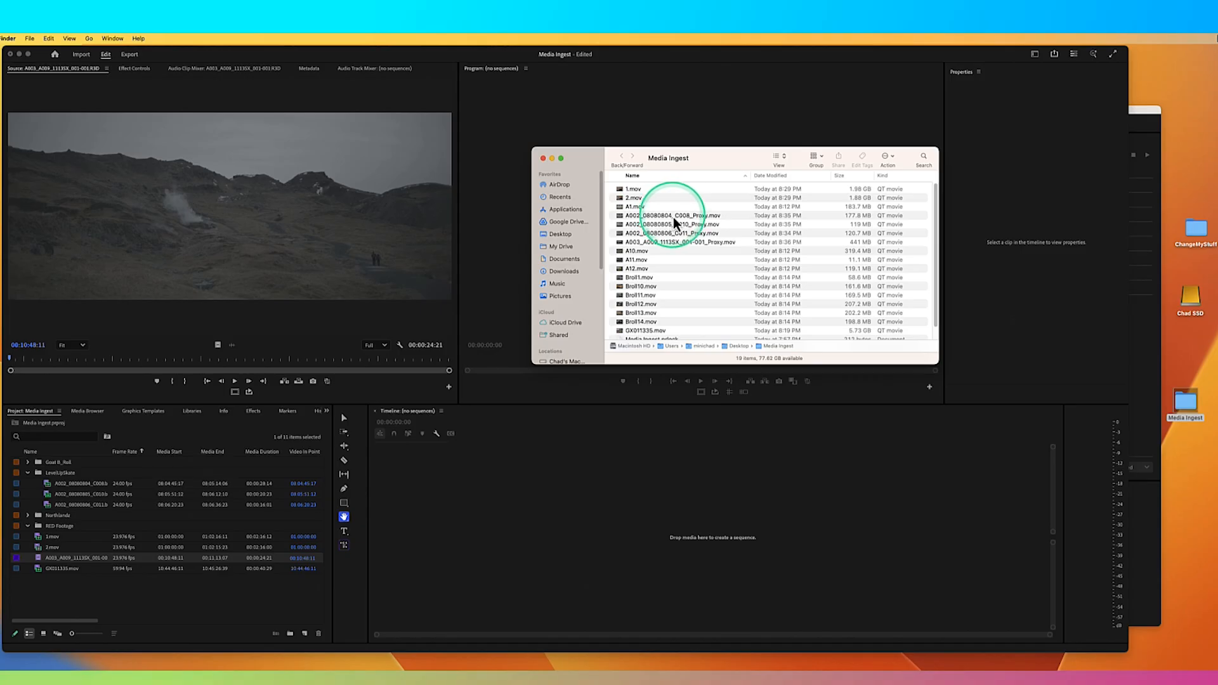
{"action": "left_click", "coordinate": [684, 245]}
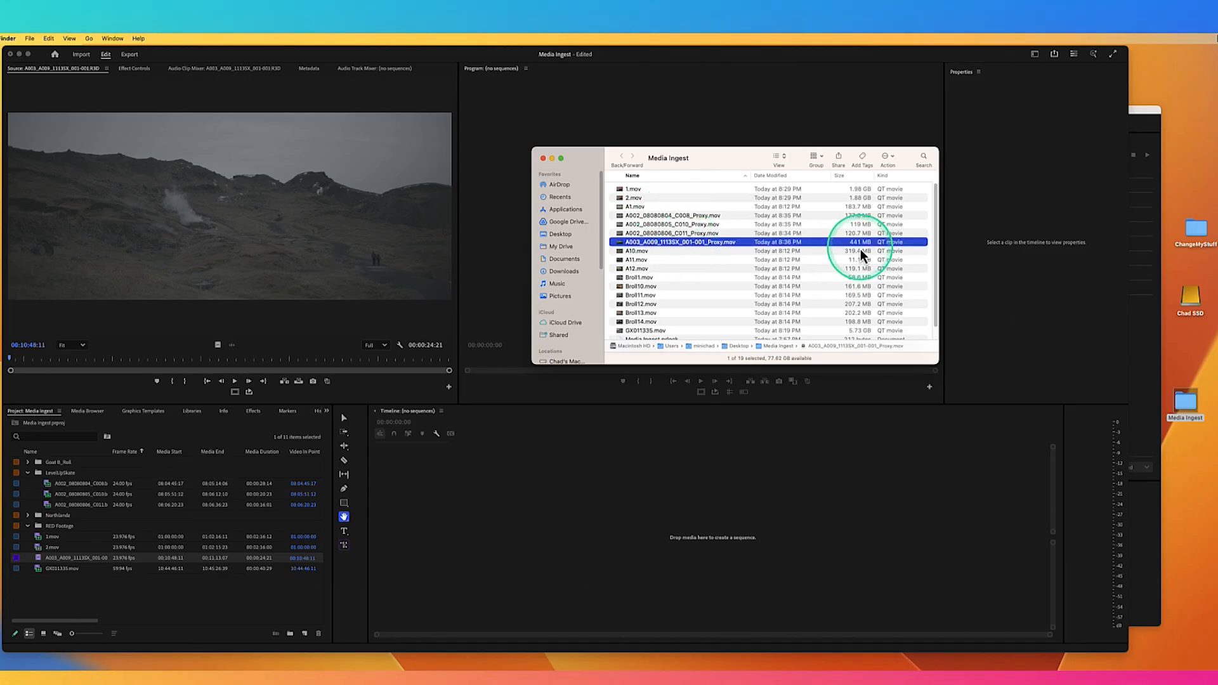
Open the SSD's folder of RED camera footage and check the file size of the original A003_A010 R3D file
{"action": "double_click", "coordinate": [1191, 298]}
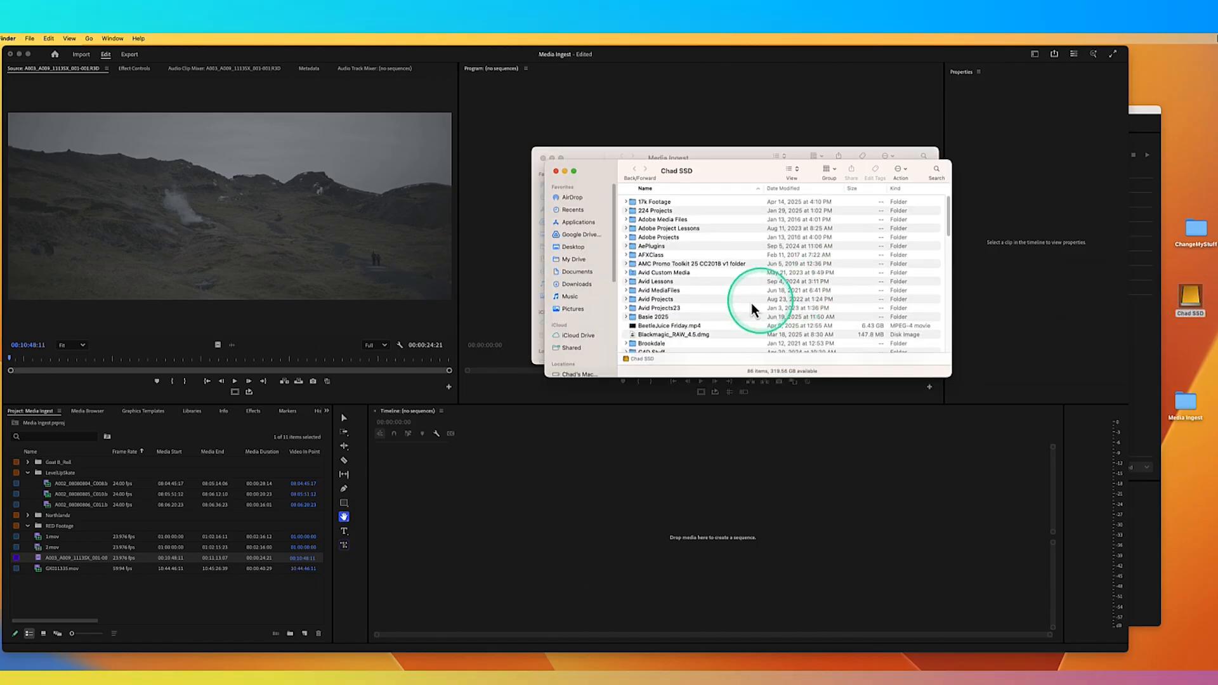
{"action": "scroll", "coordinate": [650, 303], "scroll_direction": "down", "scroll_amount": 10}
{"action": "scroll", "coordinate": [654, 303], "scroll_direction": "down", "scroll_amount": 5}
{"action": "scroll", "coordinate": [657, 279], "scroll_direction": "down", "scroll_amount": 5}
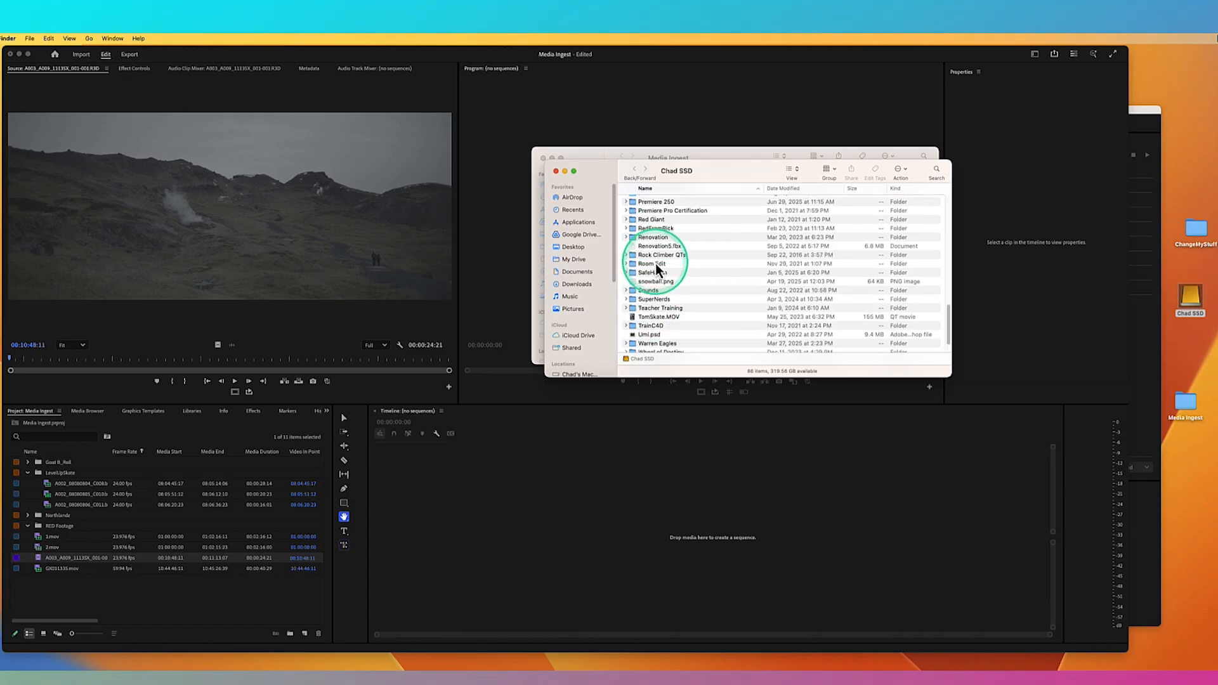
{"action": "double_click", "coordinate": [654, 228]}
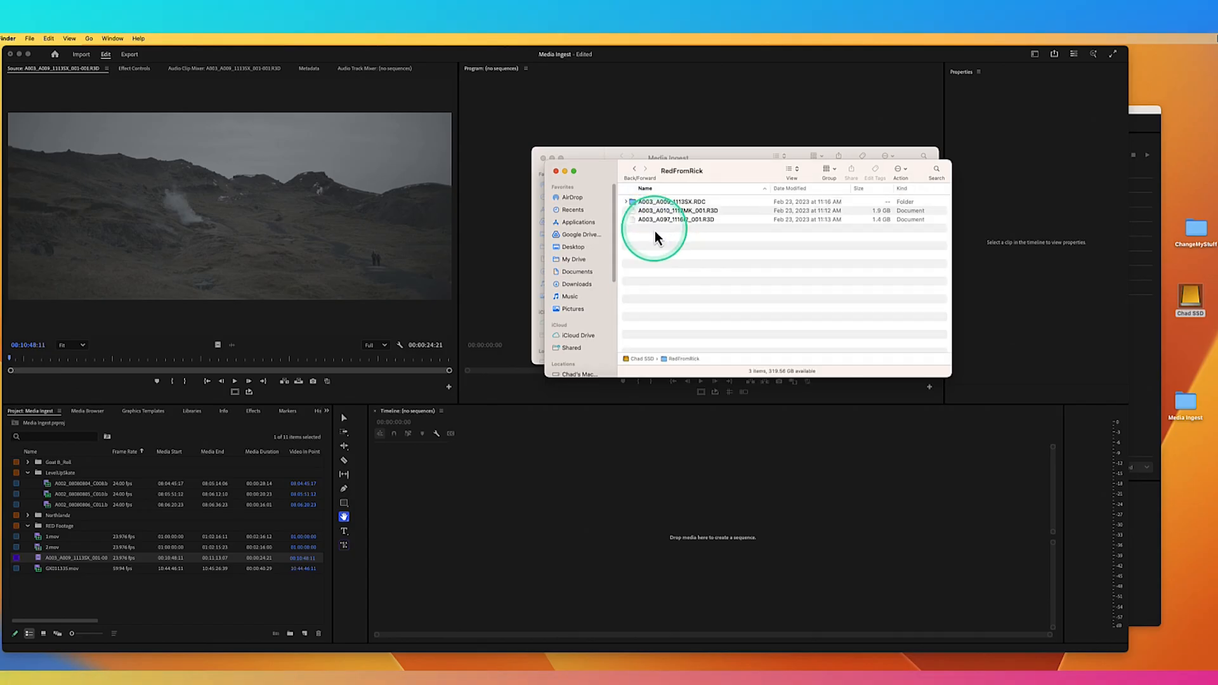
{"action": "left_click", "coordinate": [685, 212]}
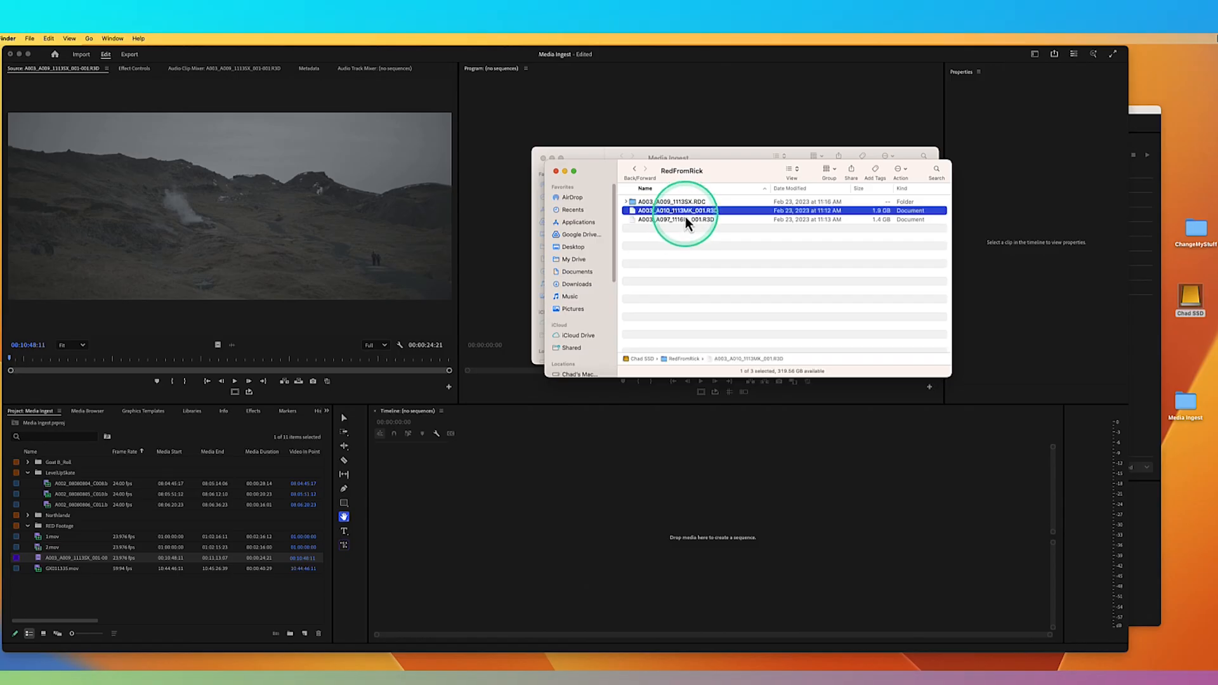
Check the original file sizes inside the A003_A009 RDC folder in Finder, and close both Finder windows
{"action": "left_click", "coordinate": [626, 201]}
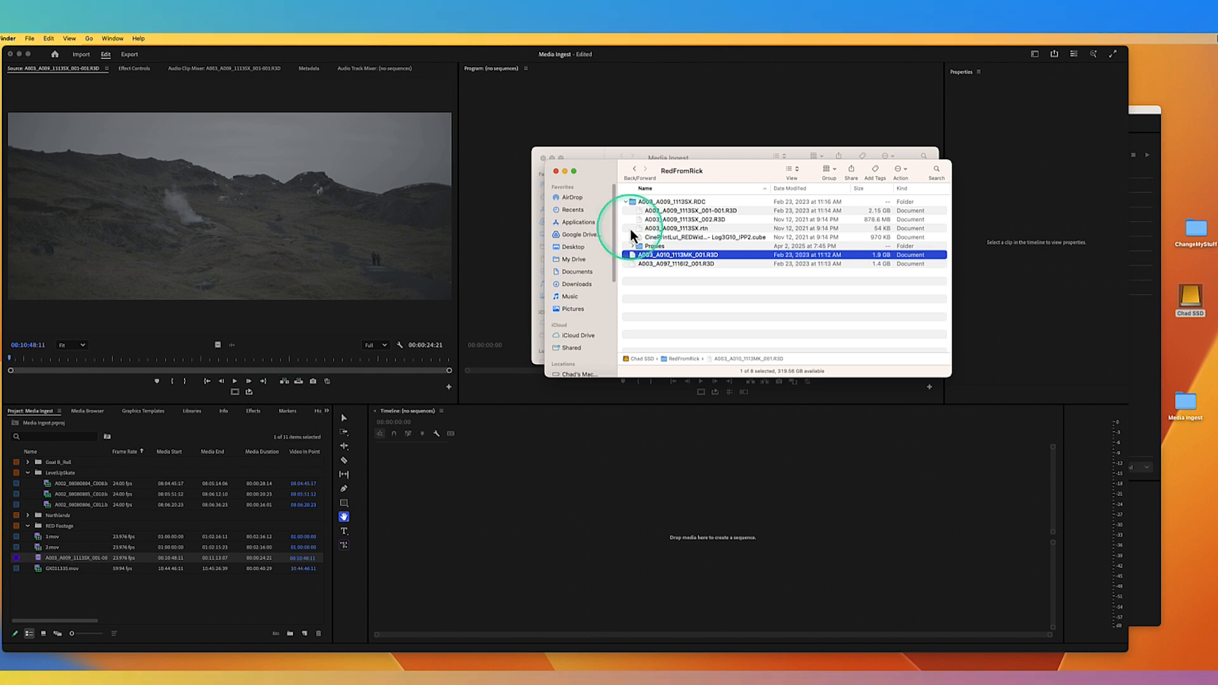
{"action": "left_click", "coordinate": [557, 171]}
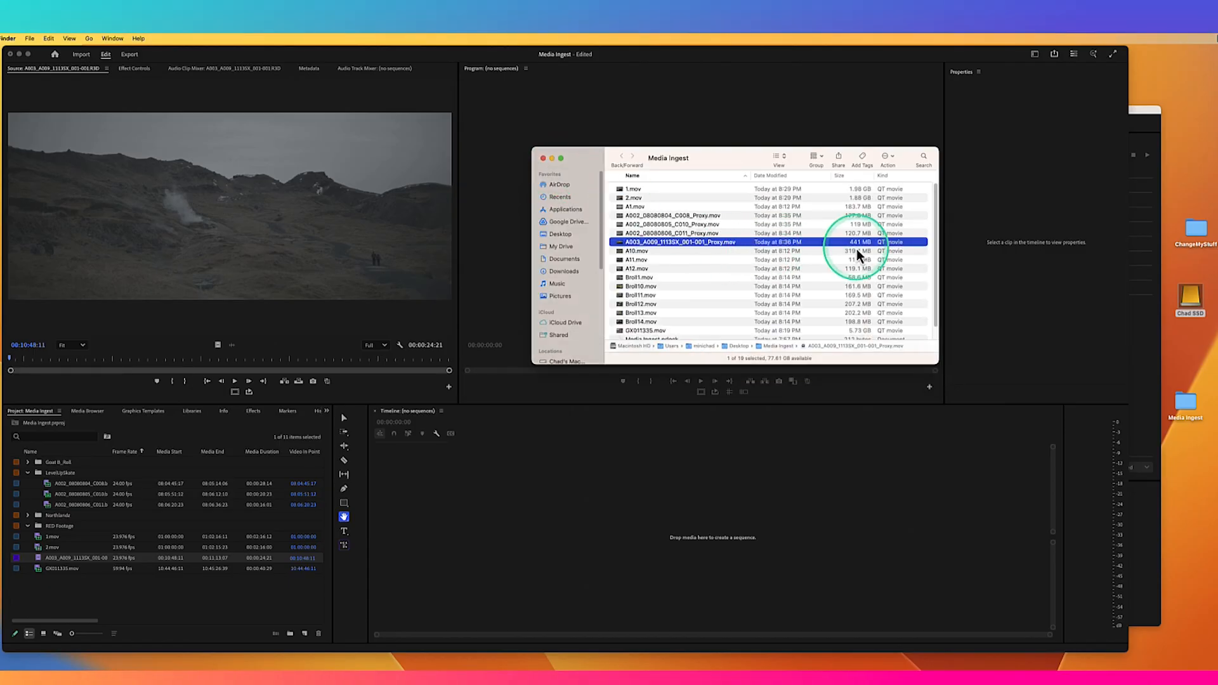
{"action": "left_click", "coordinate": [543, 159]}
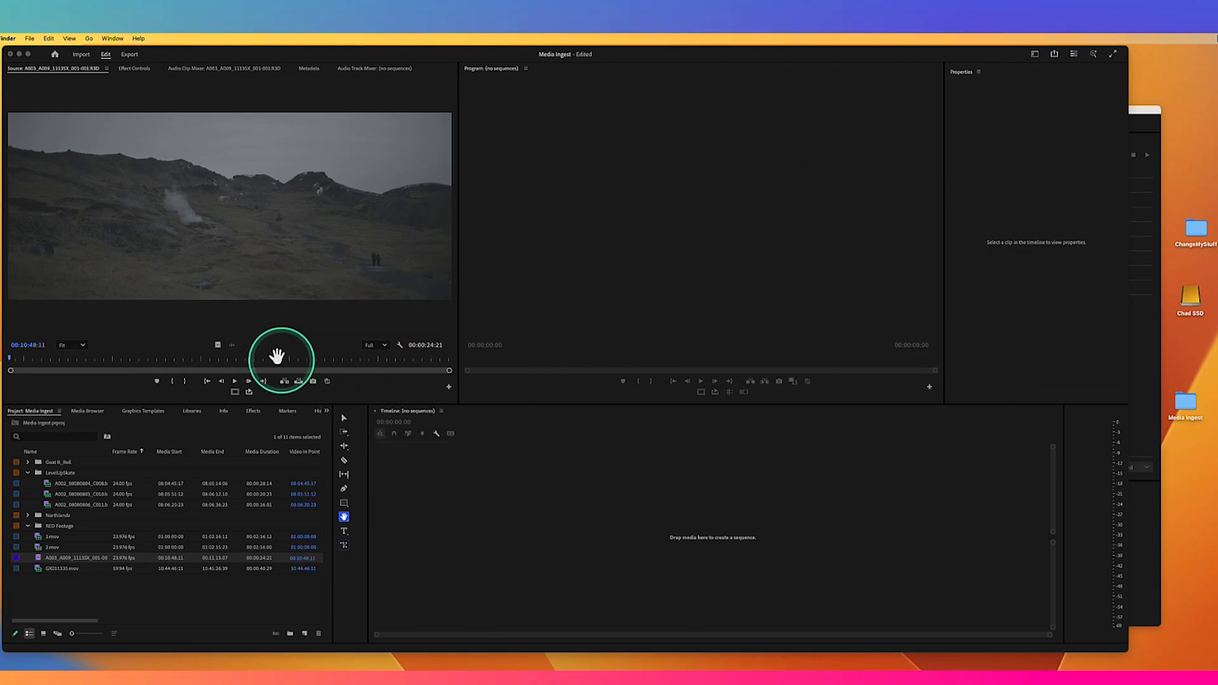
Switch to the Selection tool in Premiere Pro and delete the A003_A009 R3D clip from the project's RED Footage bin
{"action": "left_click", "coordinate": [345, 422]}
{"action": "left_click", "coordinate": [345, 418]}
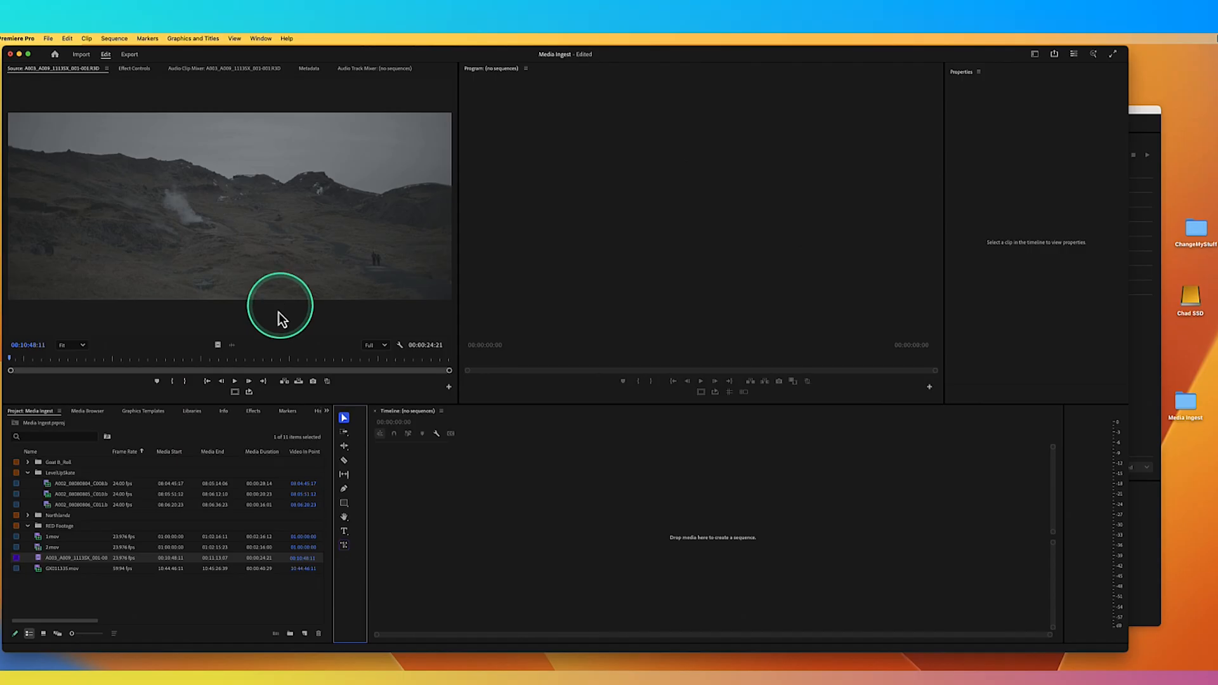
{"action": "left_click", "coordinate": [39, 560]}
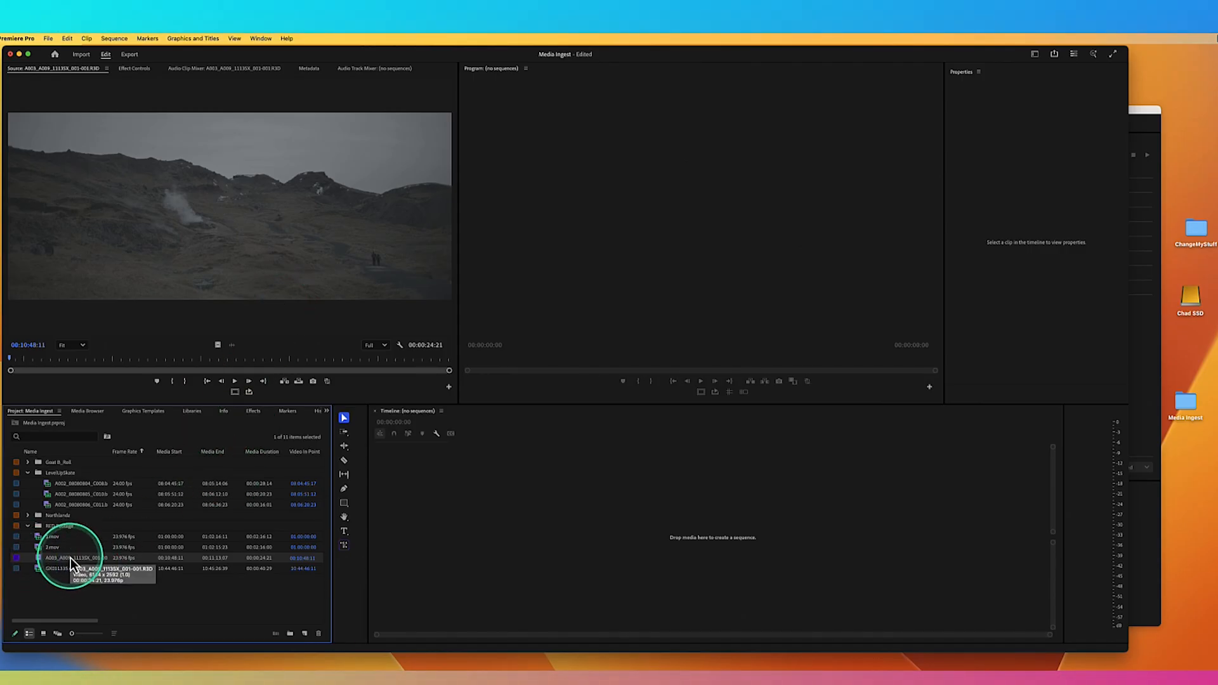
{"action": "key", "text": "Delete"}
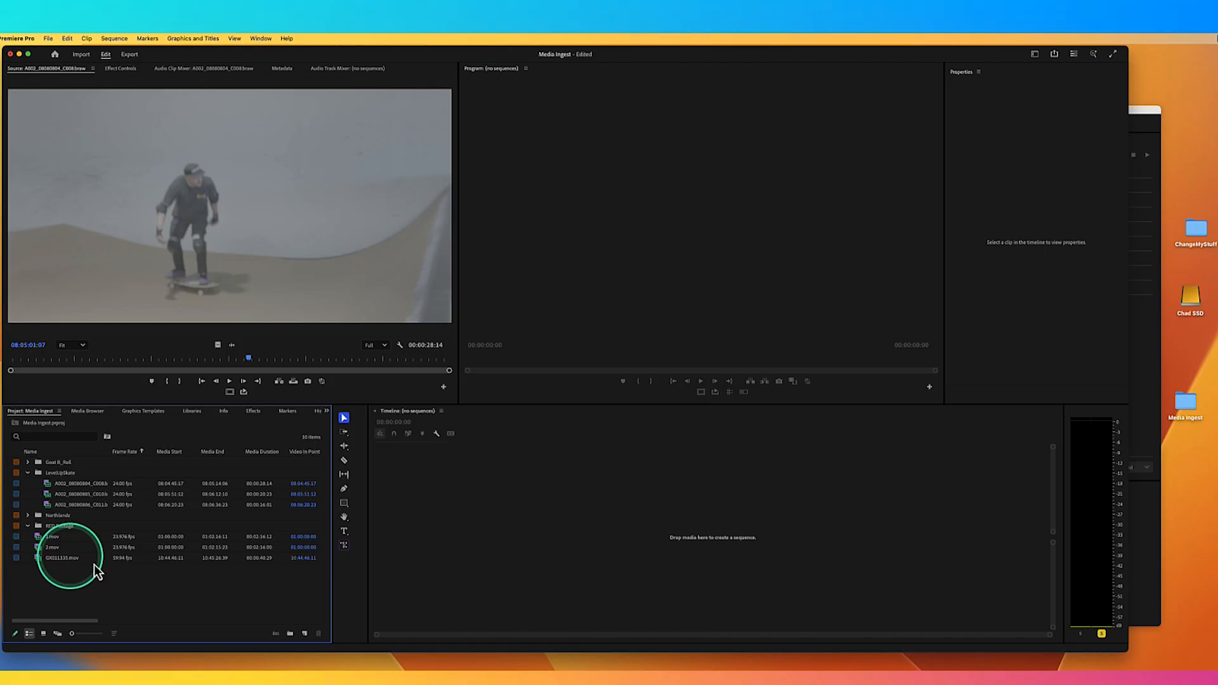
Trash the A003_A009 proxy file from the Media Ingest folder in Finder, and leave the missing proxy offline in Premiere Pro
{"action": "double_click", "coordinate": [1184, 406]}
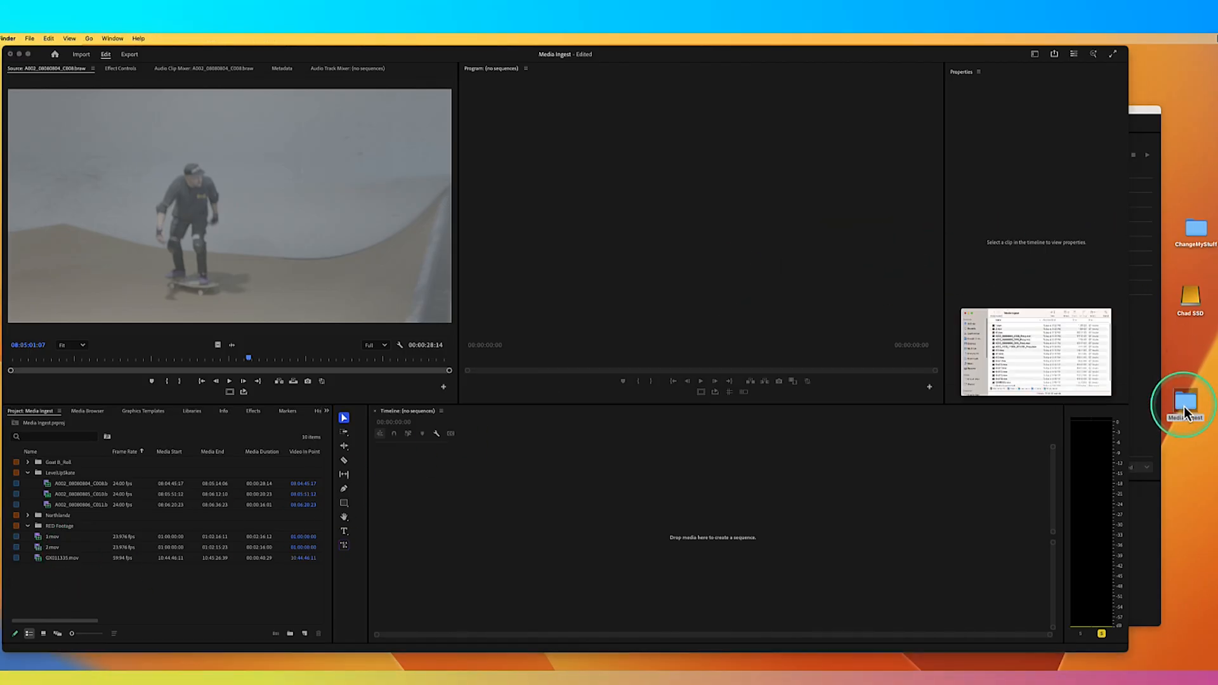
{"action": "left_click", "coordinate": [661, 243]}
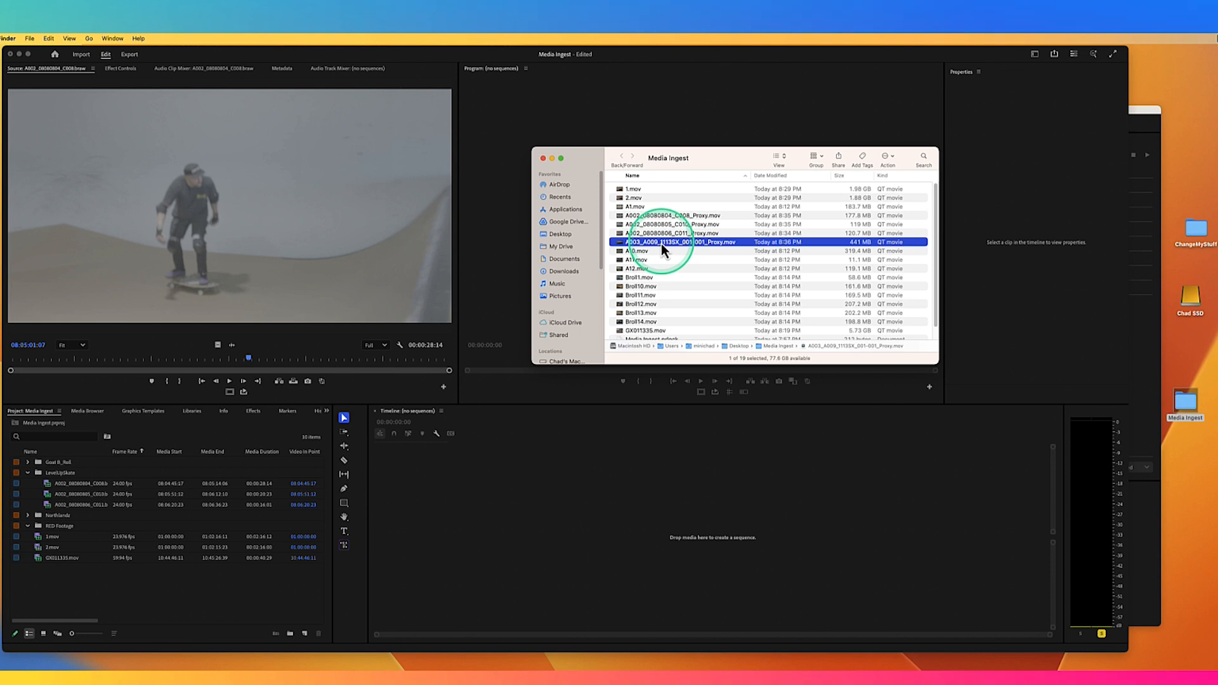
{"action": "key", "text": "super+BackSpace"}
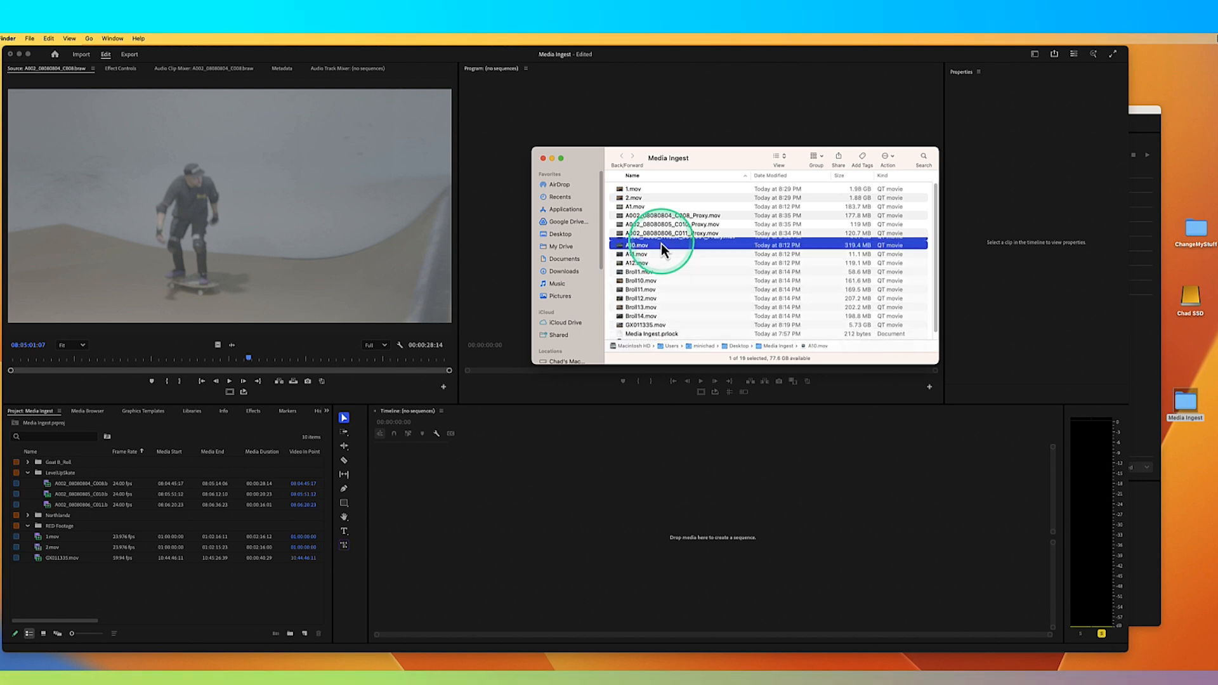
{"action": "left_click", "coordinate": [100, 411]}
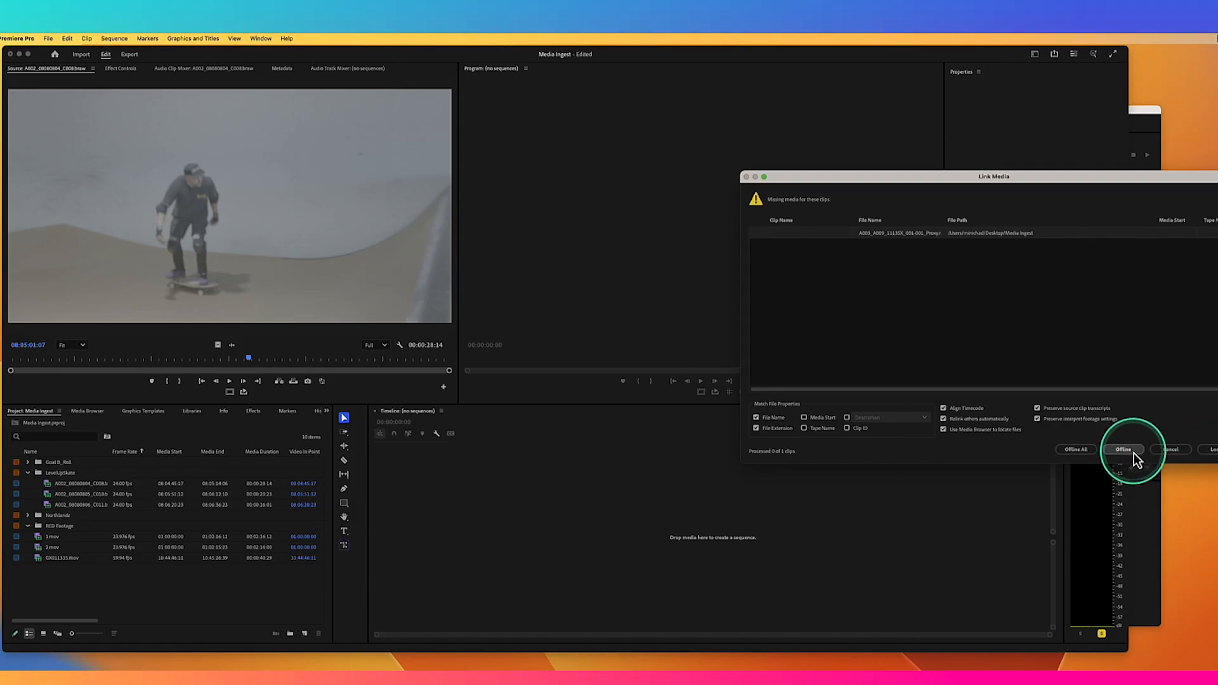
{"action": "left_click", "coordinate": [1133, 453]}
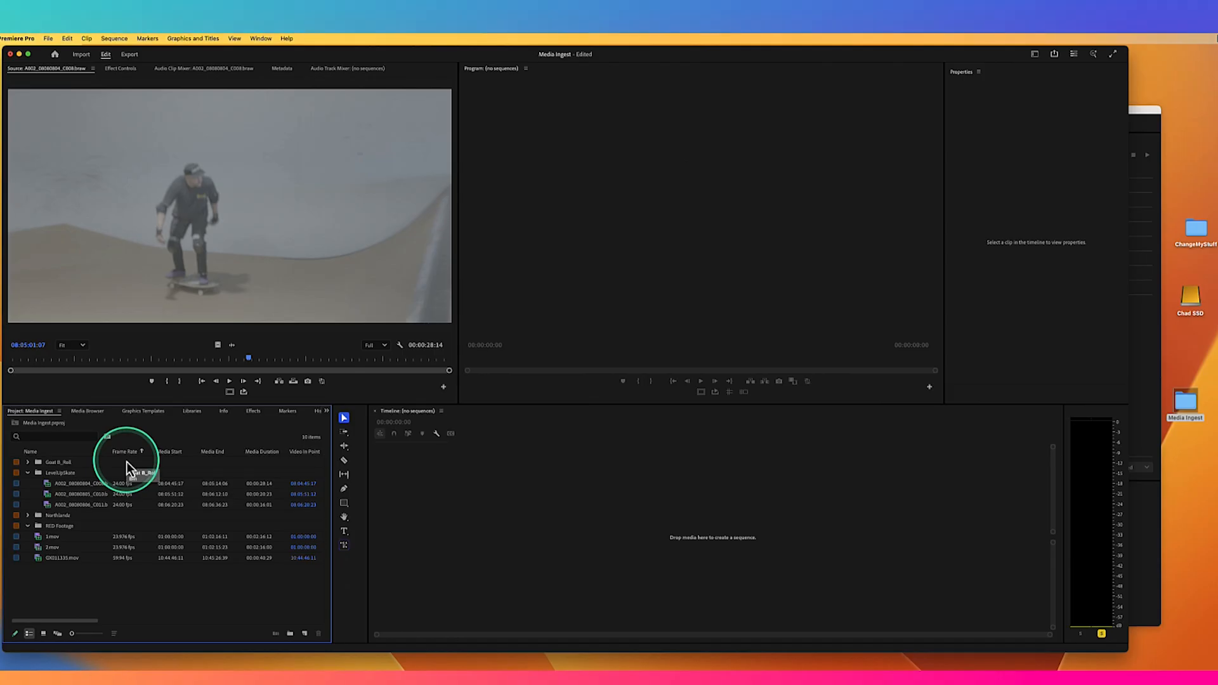
Set the ingest proxy watermark to Proxy Icon, and import the A003_A009 R3D clip from the RedFromRick folder
{"action": "left_click", "coordinate": [95, 414]}
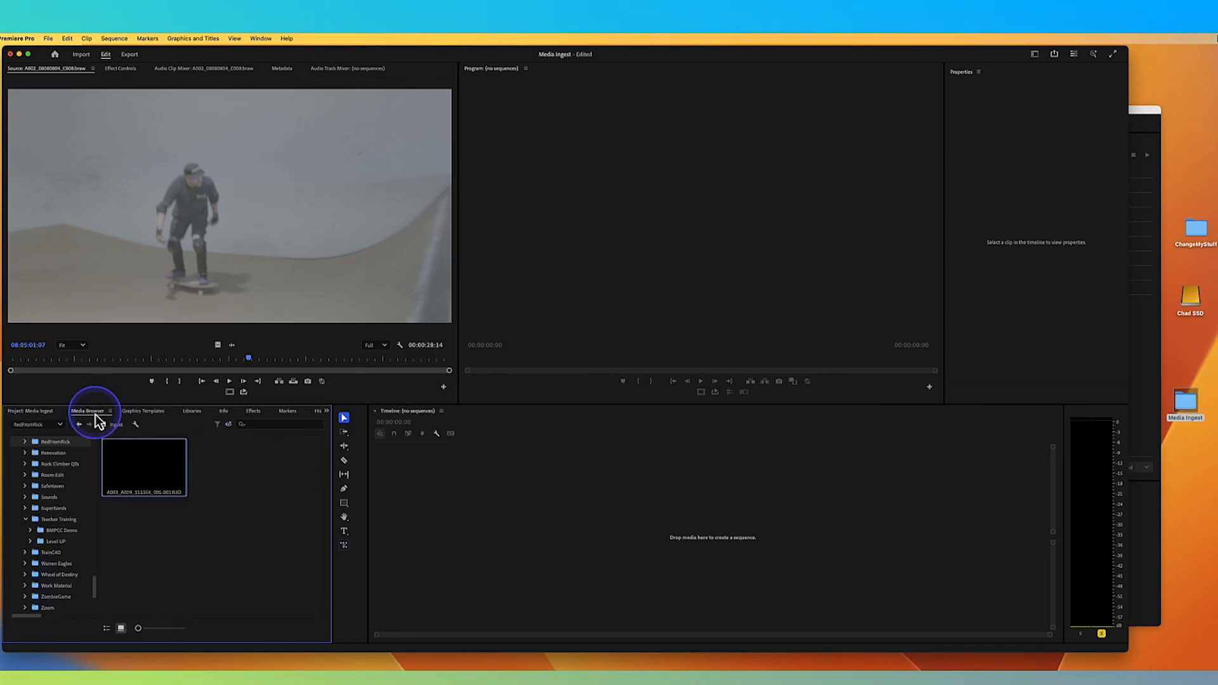
{"action": "left_click", "coordinate": [136, 424]}
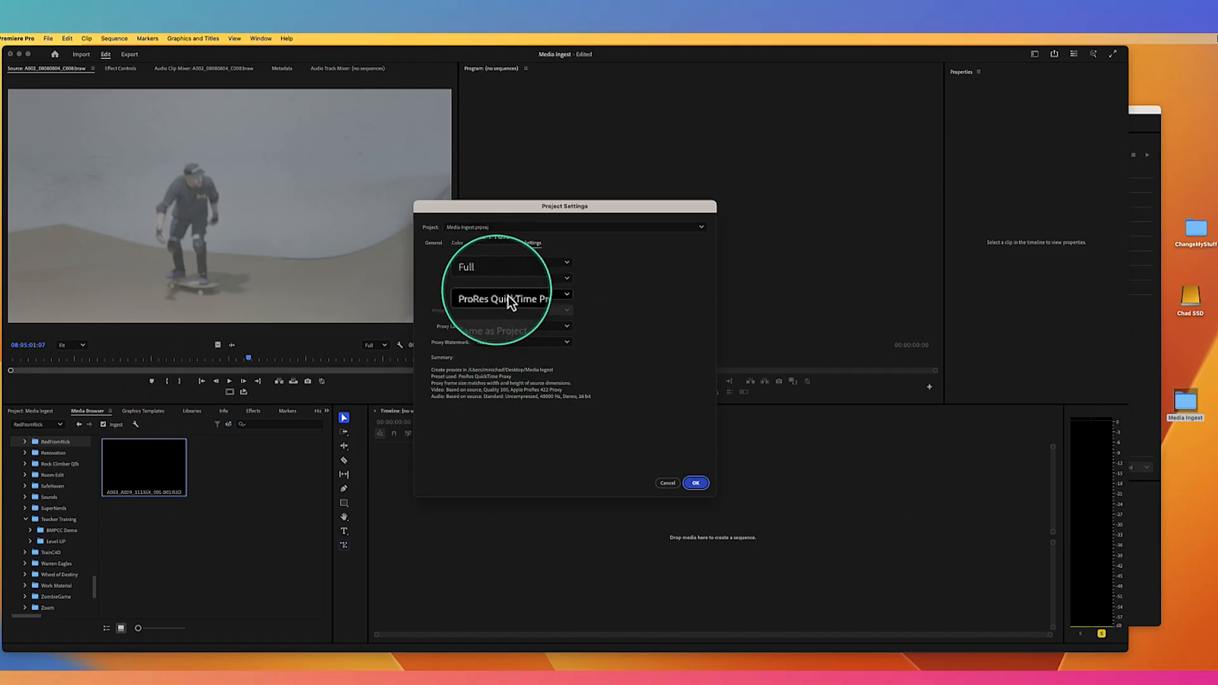
{"action": "left_click", "coordinate": [492, 345]}
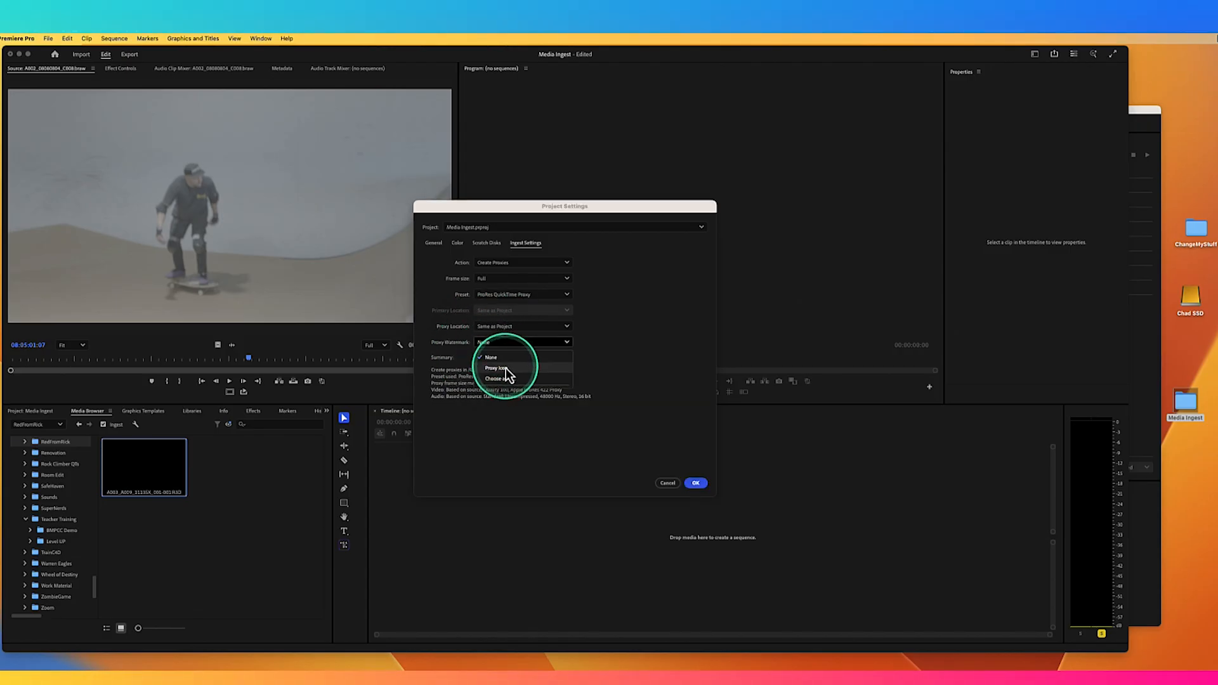
{"action": "left_click", "coordinate": [505, 368]}
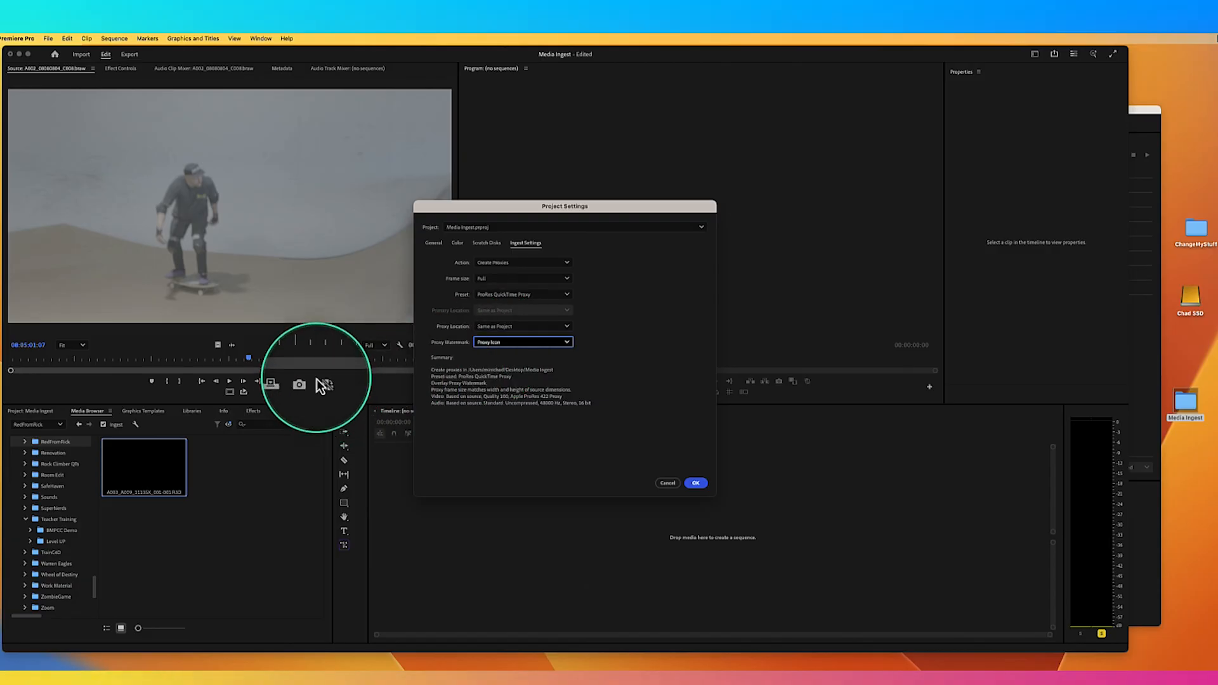
{"action": "left_click", "coordinate": [694, 484]}
{"action": "right_click", "coordinate": [154, 473]}
{"action": "left_click", "coordinate": [191, 484]}
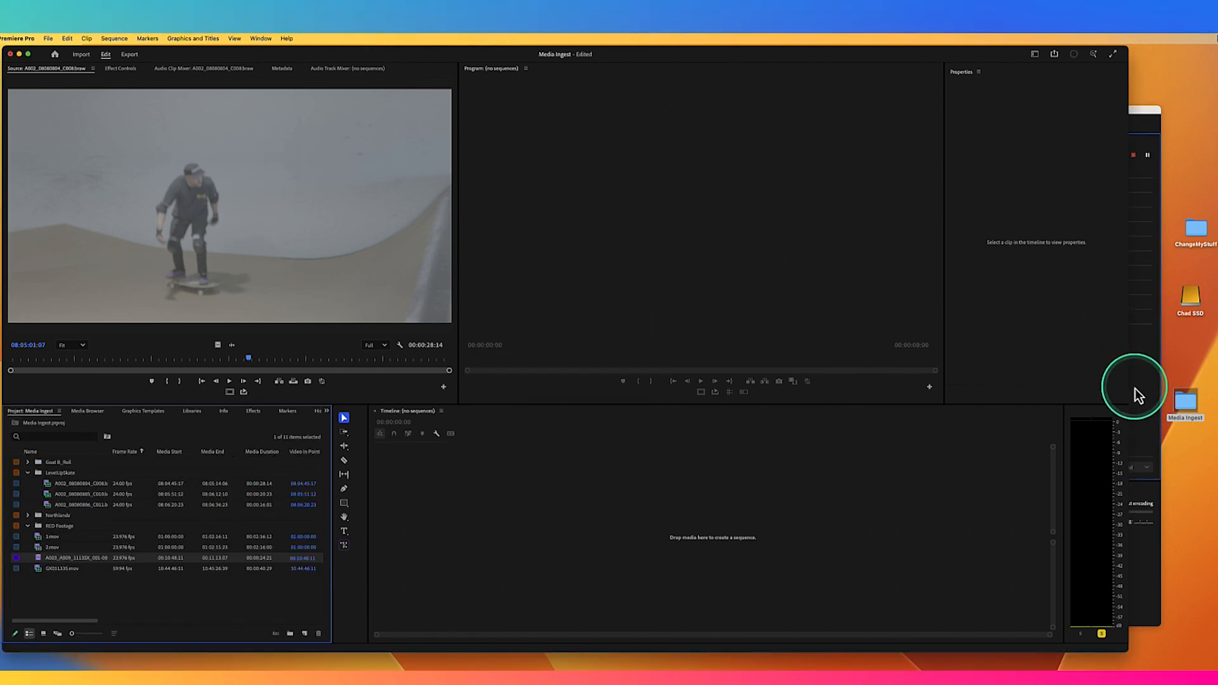
Check the progress of the watermarked R3D proxy job in the Media Encoder queue
{"action": "left_click", "coordinate": [1135, 388]}
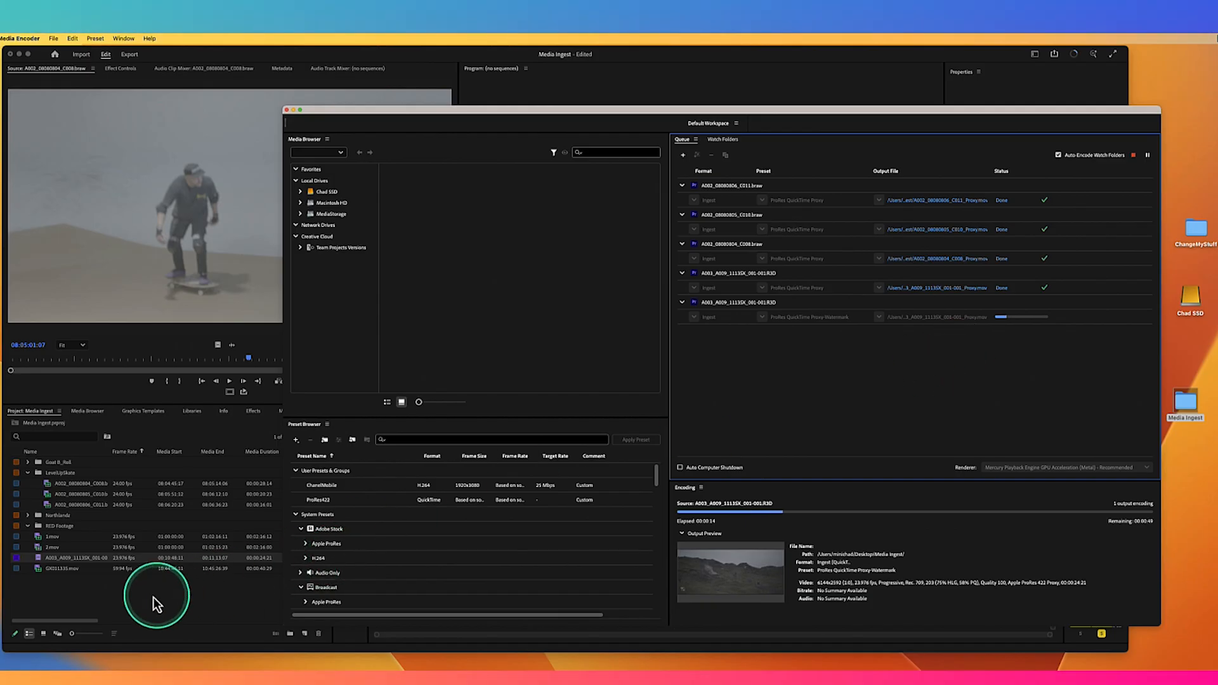
{"action": "left_click", "coordinate": [37, 561]}
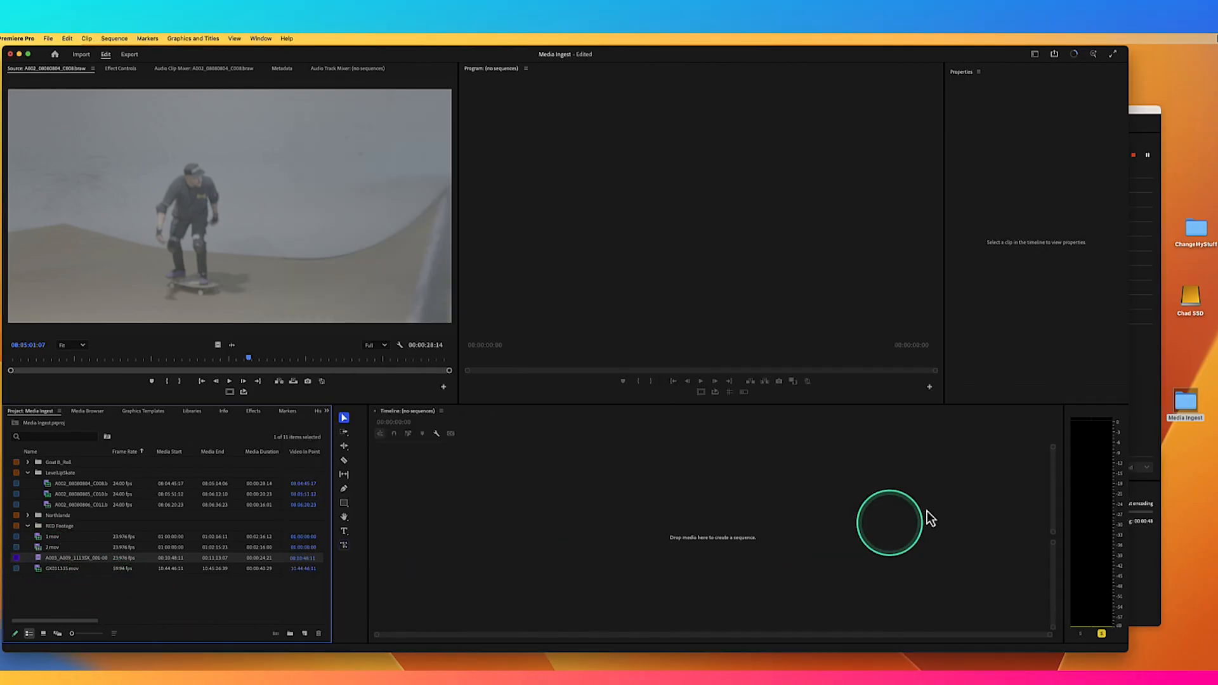
{"action": "left_click", "coordinate": [1146, 421]}
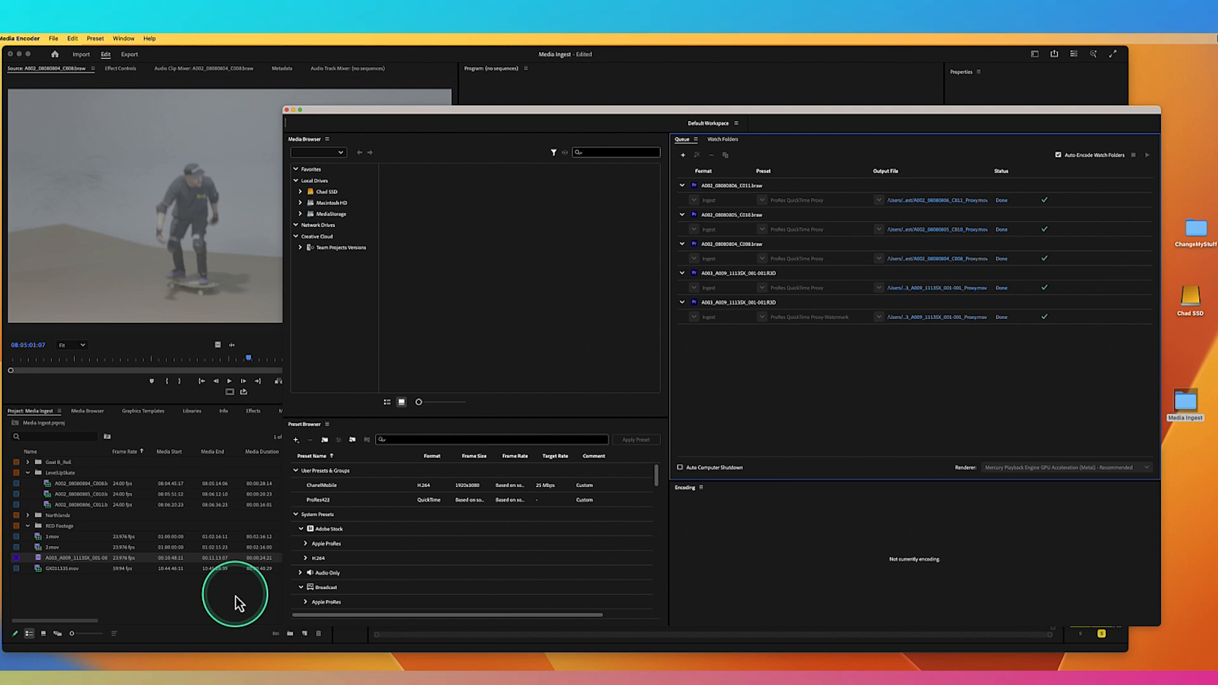
Load the reimported R3D clip into Premiere Pro's Source Monitor and create a new sequence from it in the timeline
{"action": "left_click", "coordinate": [199, 597]}
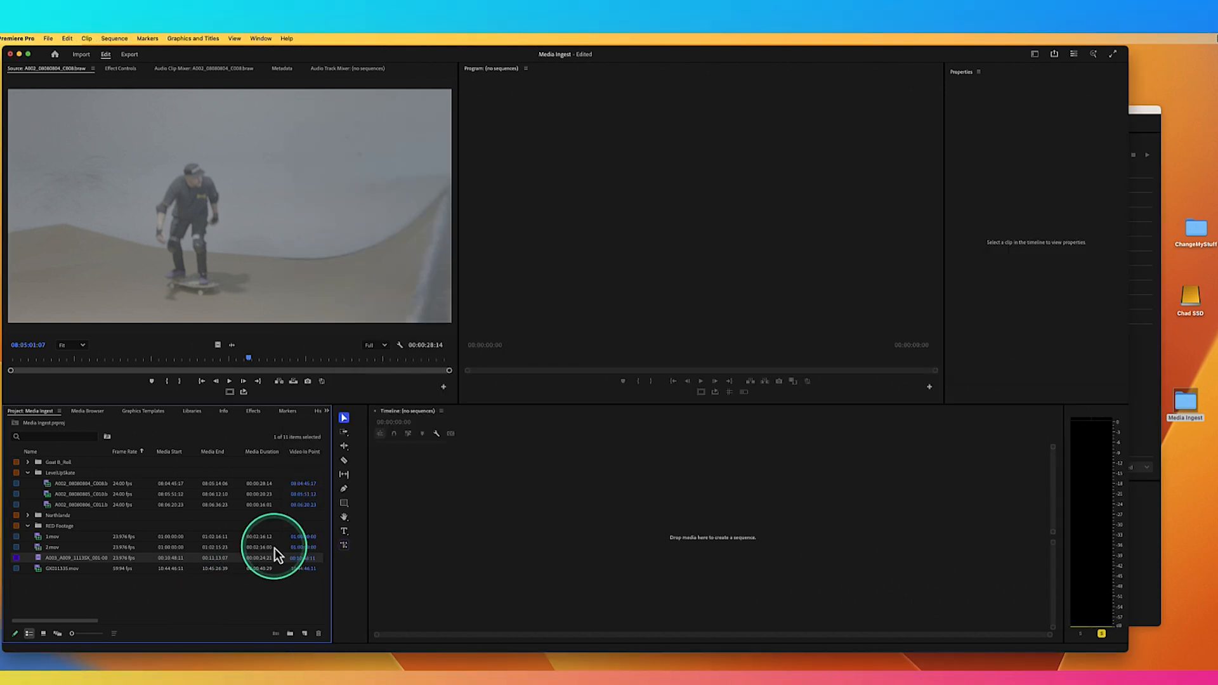
{"action": "double_click", "coordinate": [40, 560]}
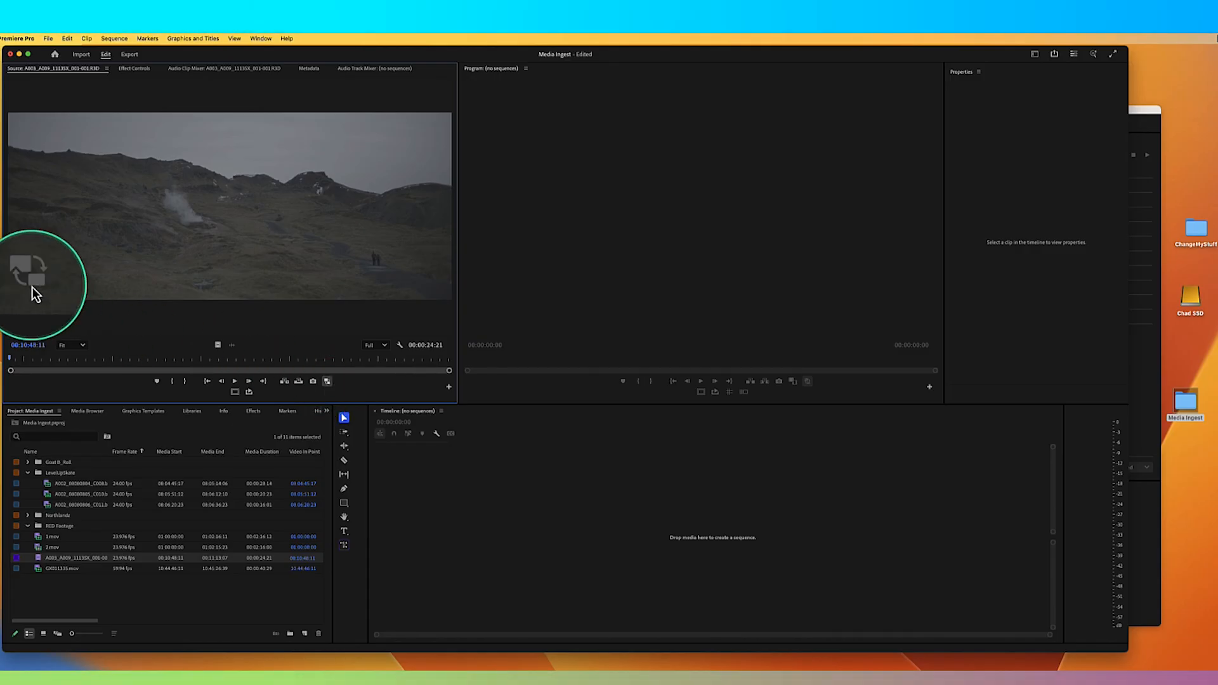
{"action": "left_click_drag", "start_coordinate": [271, 246], "coordinate": [476, 498]}
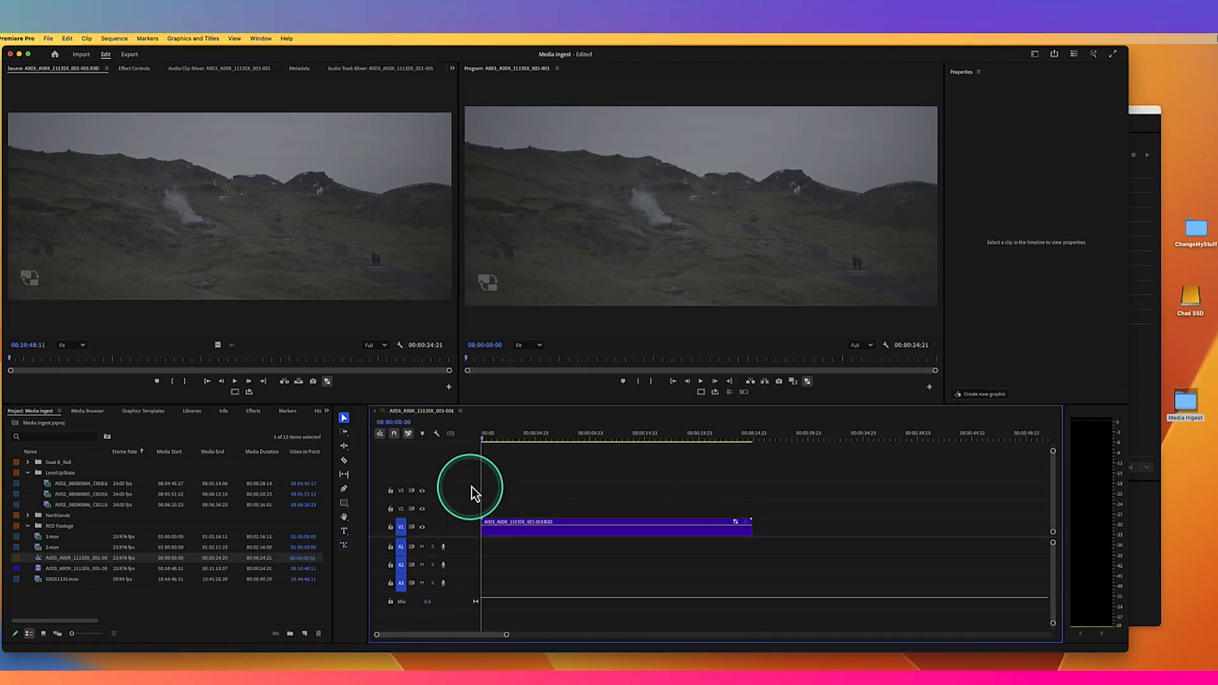
Toggle proxies off and on to compare the watermarked proxy with the original media in the Source and Program Monitors
{"action": "left_click", "coordinate": [331, 386]}
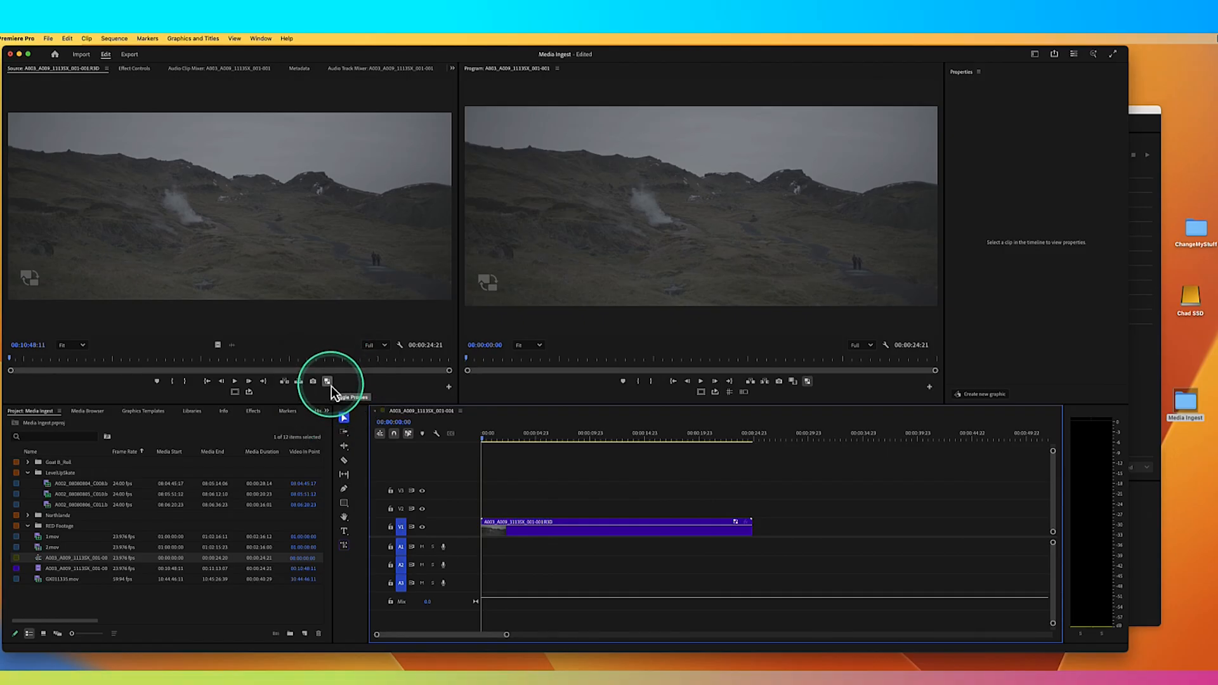
{"action": "left_click", "coordinate": [809, 382]}
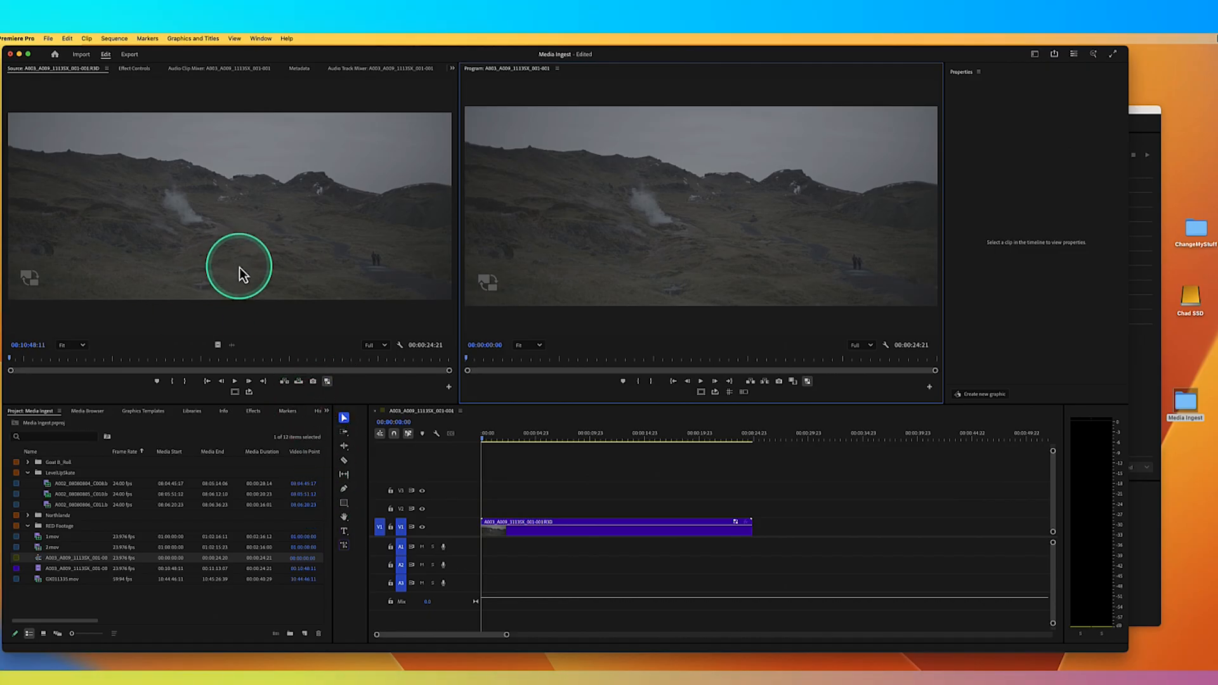
{"action": "left_click", "coordinate": [328, 382]}
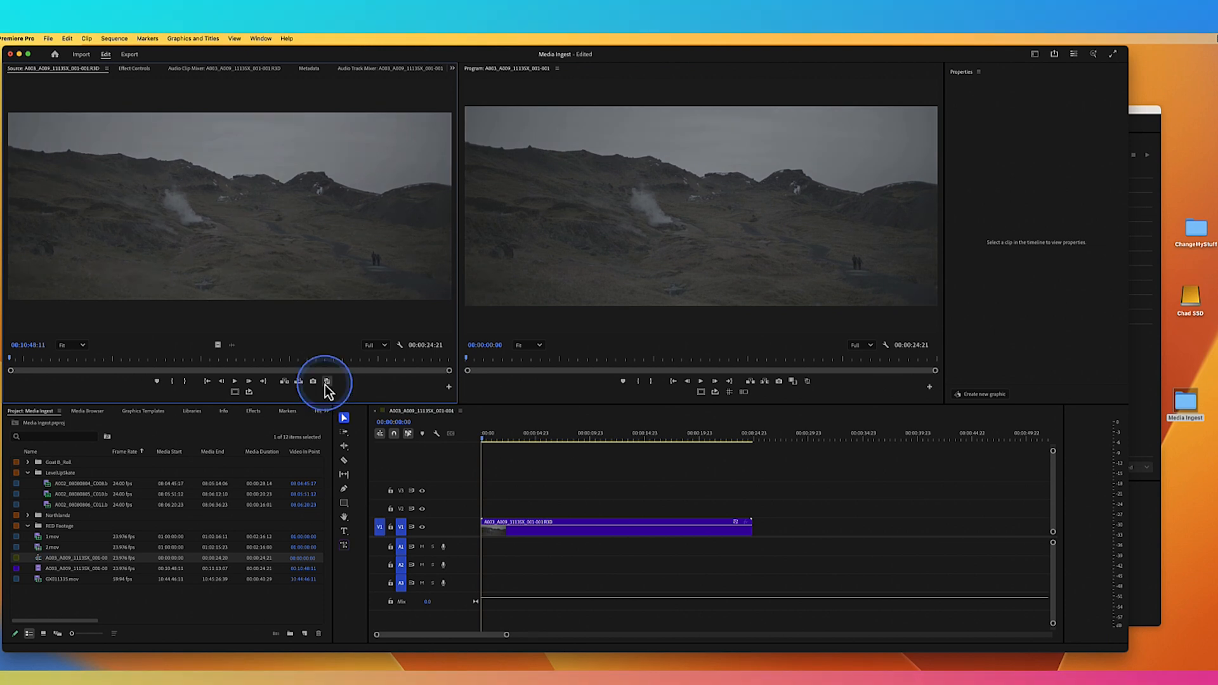
{"action": "left_click", "coordinate": [327, 381]}
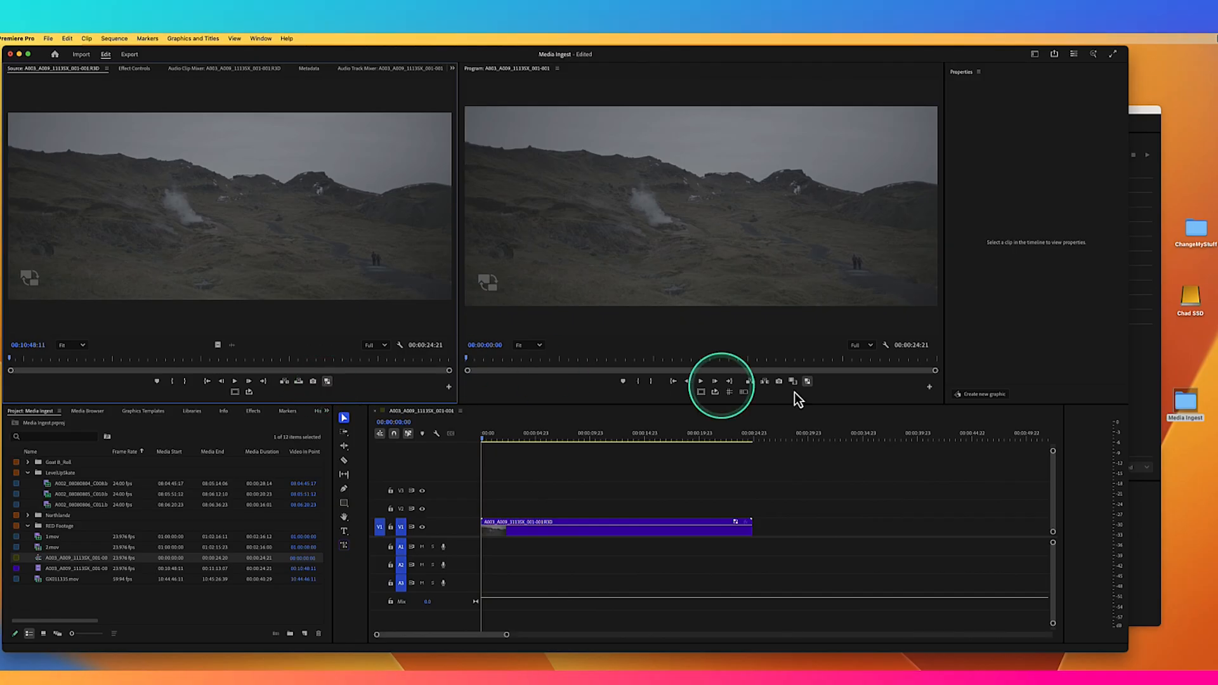
Create a folder named Celeb StandIN on the Desktop and add it as a watch folder in Media Encoder
{"action": "left_click", "coordinate": [1150, 413]}
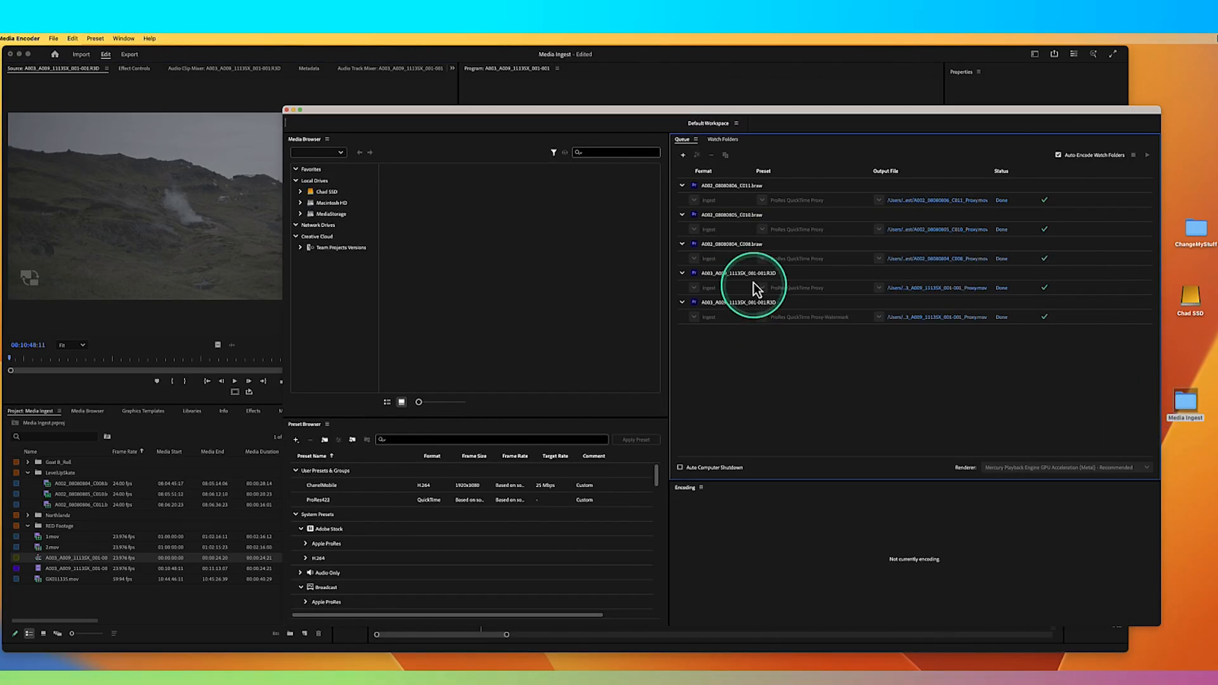
{"action": "left_click", "coordinate": [731, 140]}
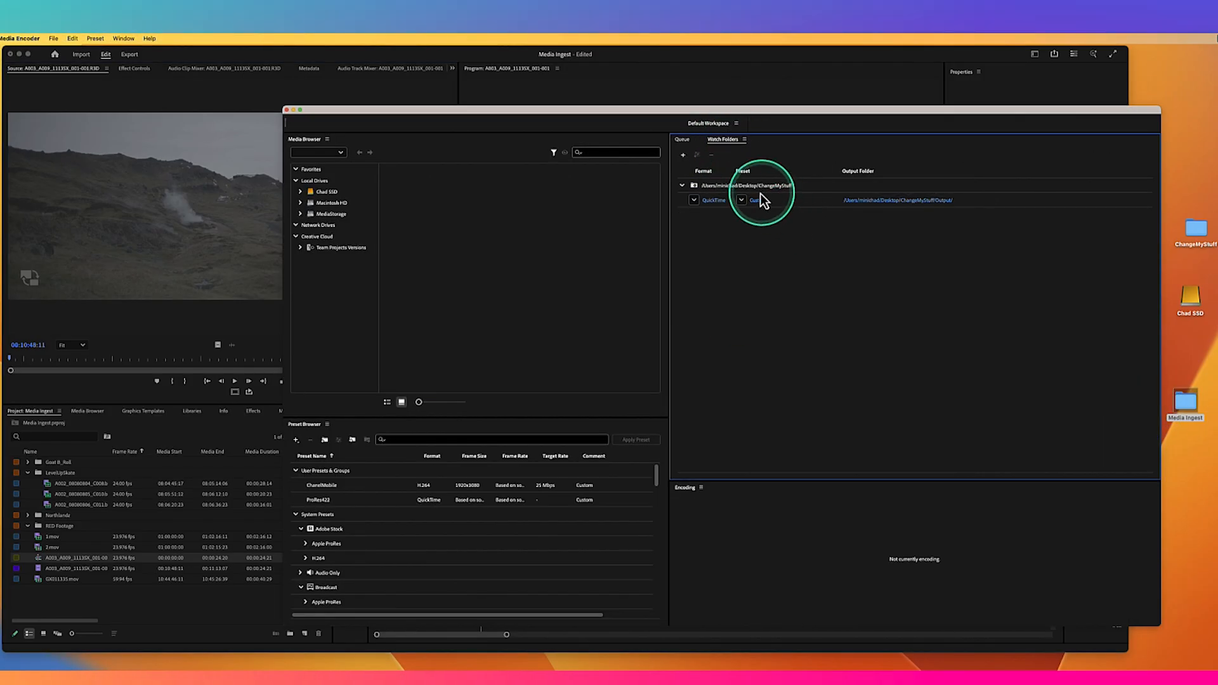
{"action": "left_click", "coordinate": [683, 156]}
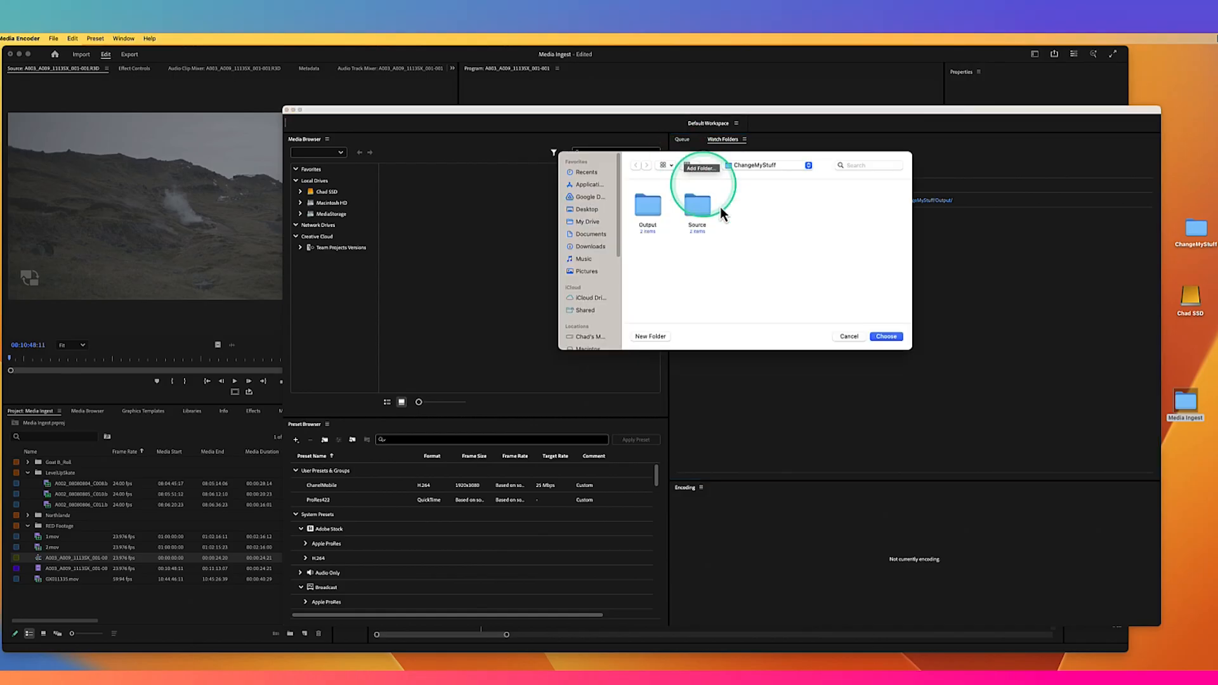
{"action": "left_click", "coordinate": [588, 210]}
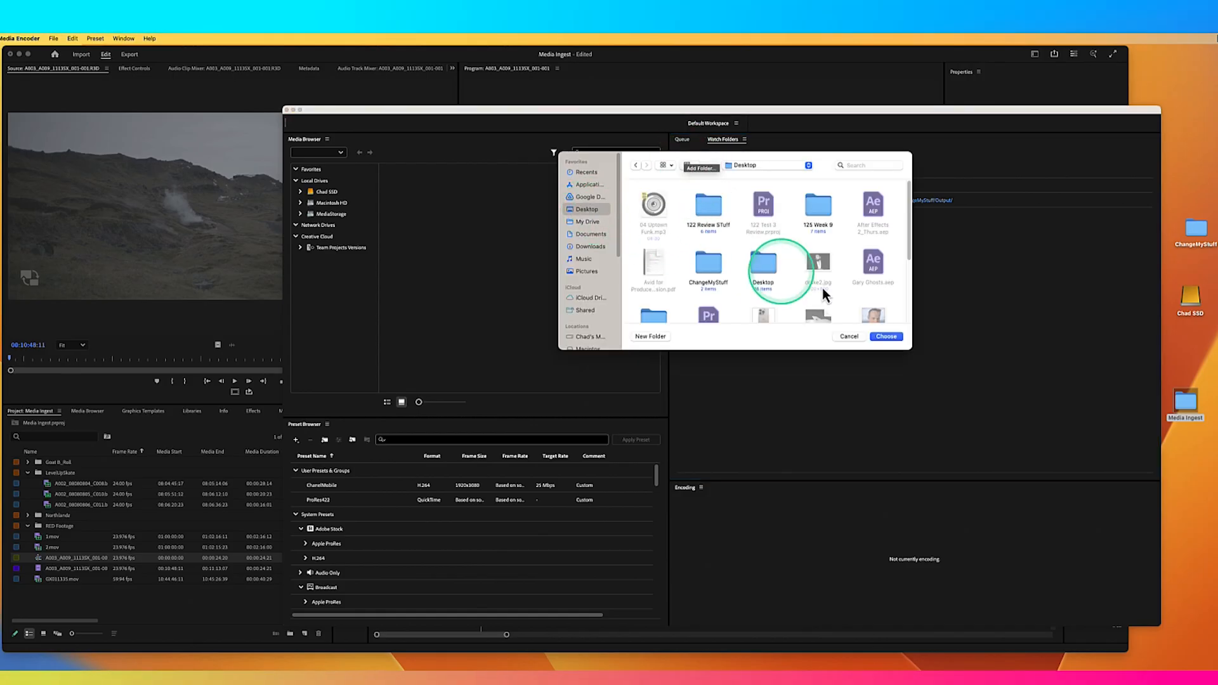
{"action": "left_click", "coordinate": [659, 333]}
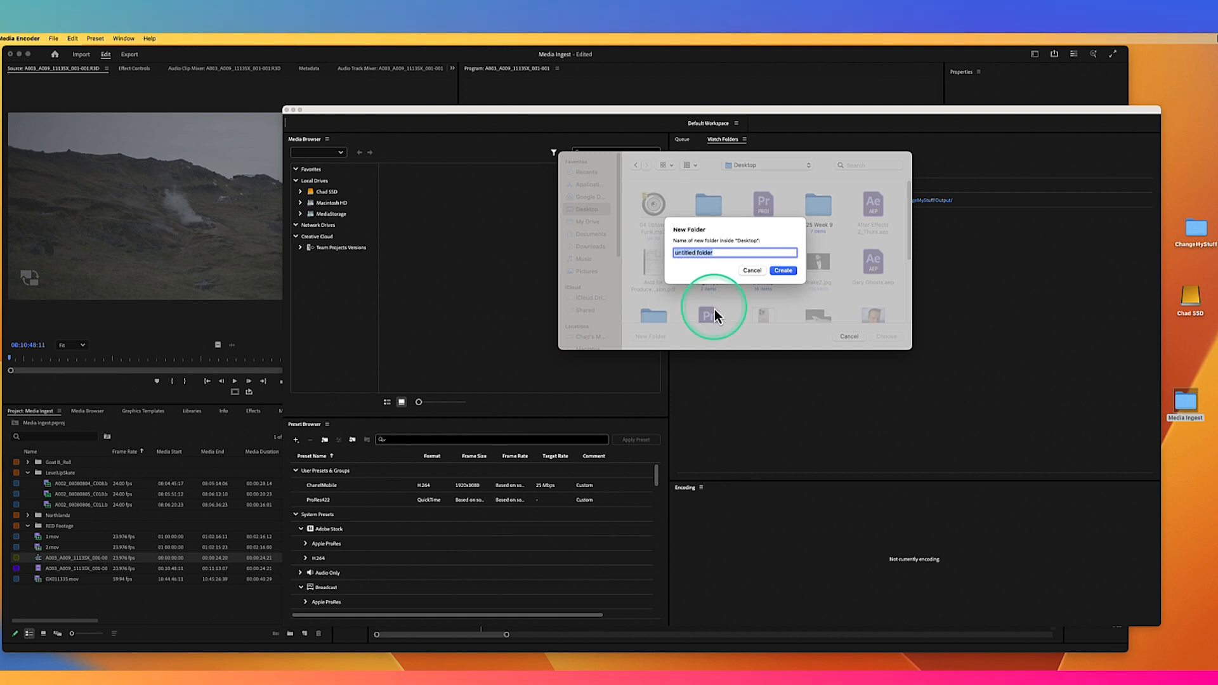
{"action": "type", "text": "Ce"}
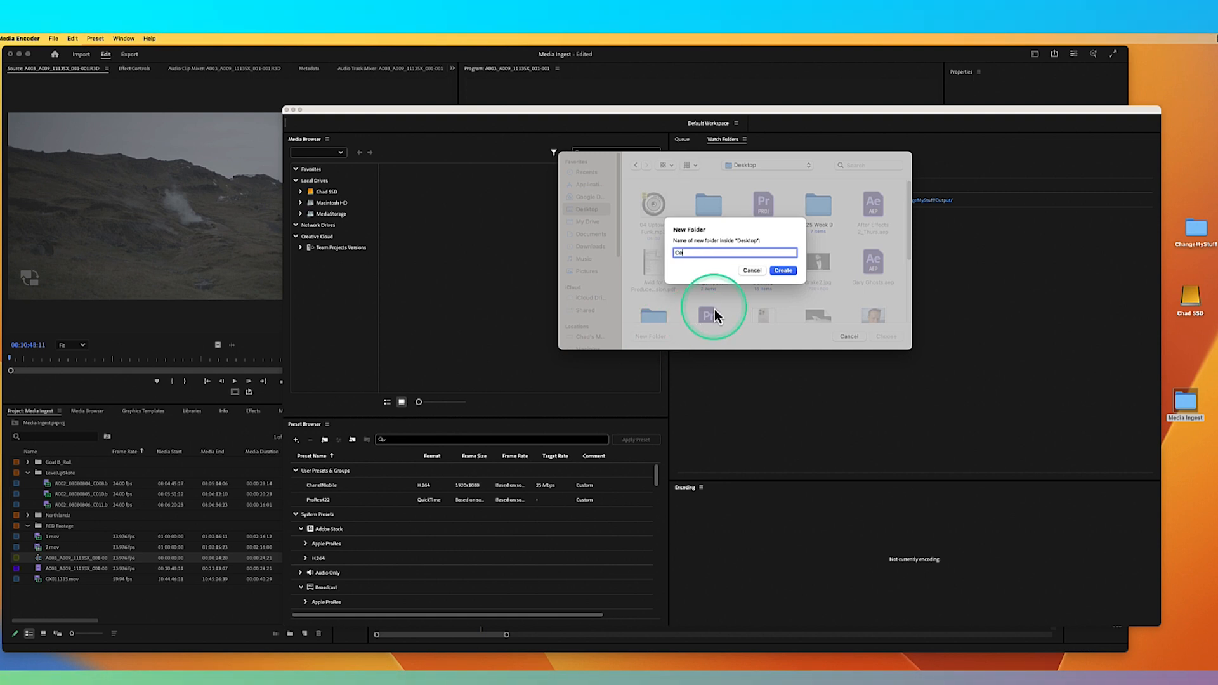
{"action": "type", "text": "leb StandIN"}
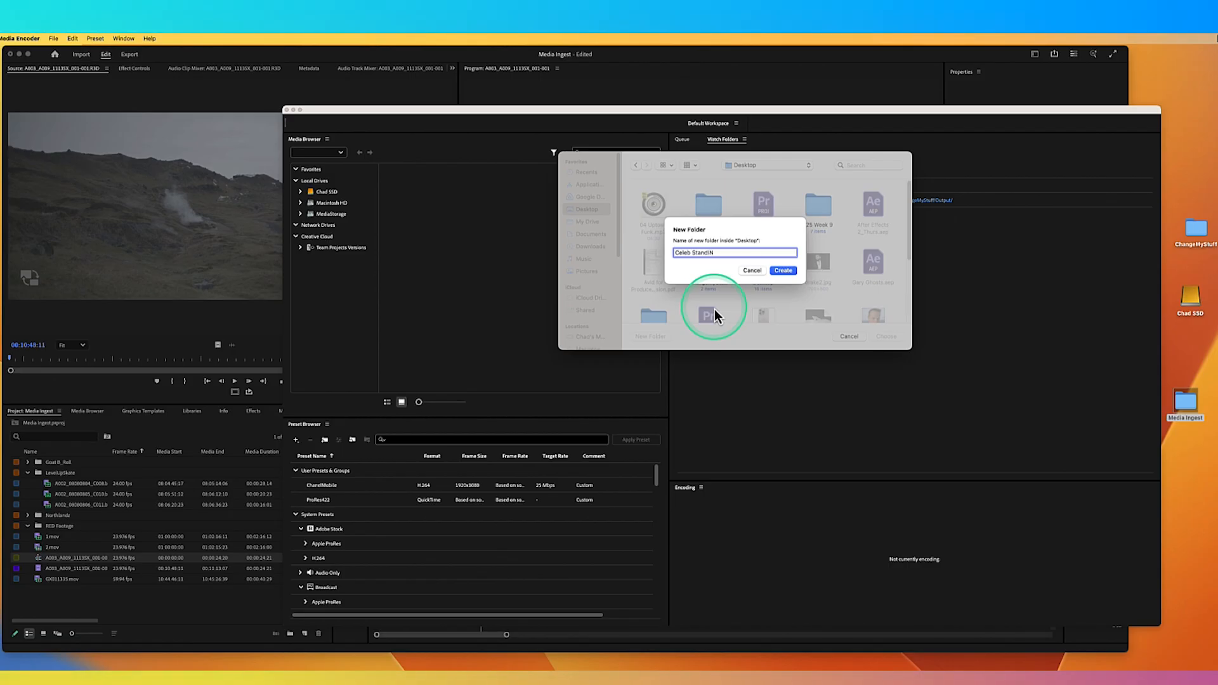
{"action": "key", "text": "Return"}
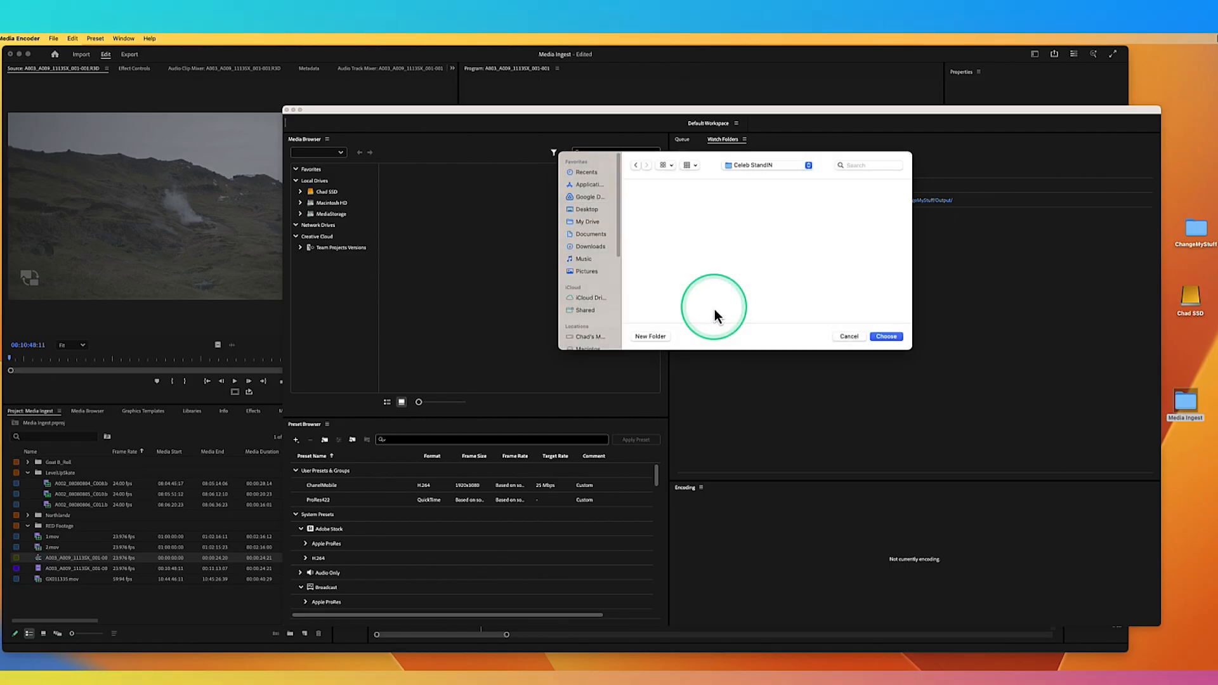
{"action": "left_click", "coordinate": [887, 337]}
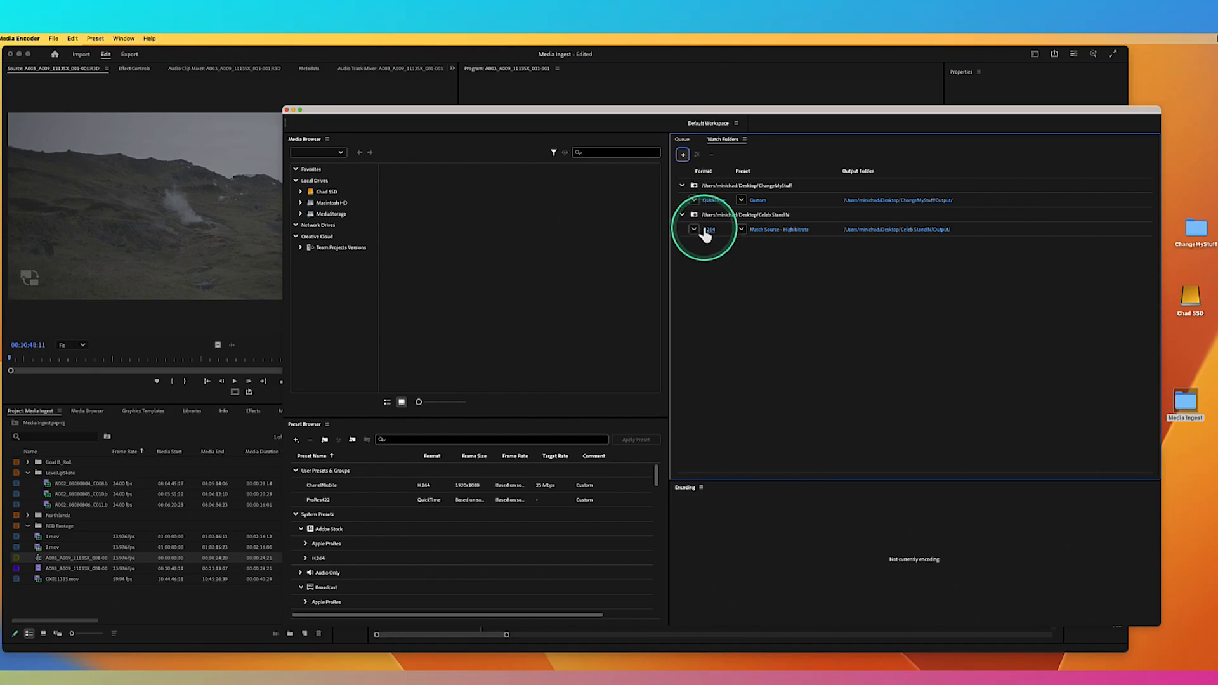
Set the Celeb StandIN watch folder to QuickTime with the Apple ProRes 422 Proxy codec and close the Media Encoder window
{"action": "left_click", "coordinate": [708, 229]}
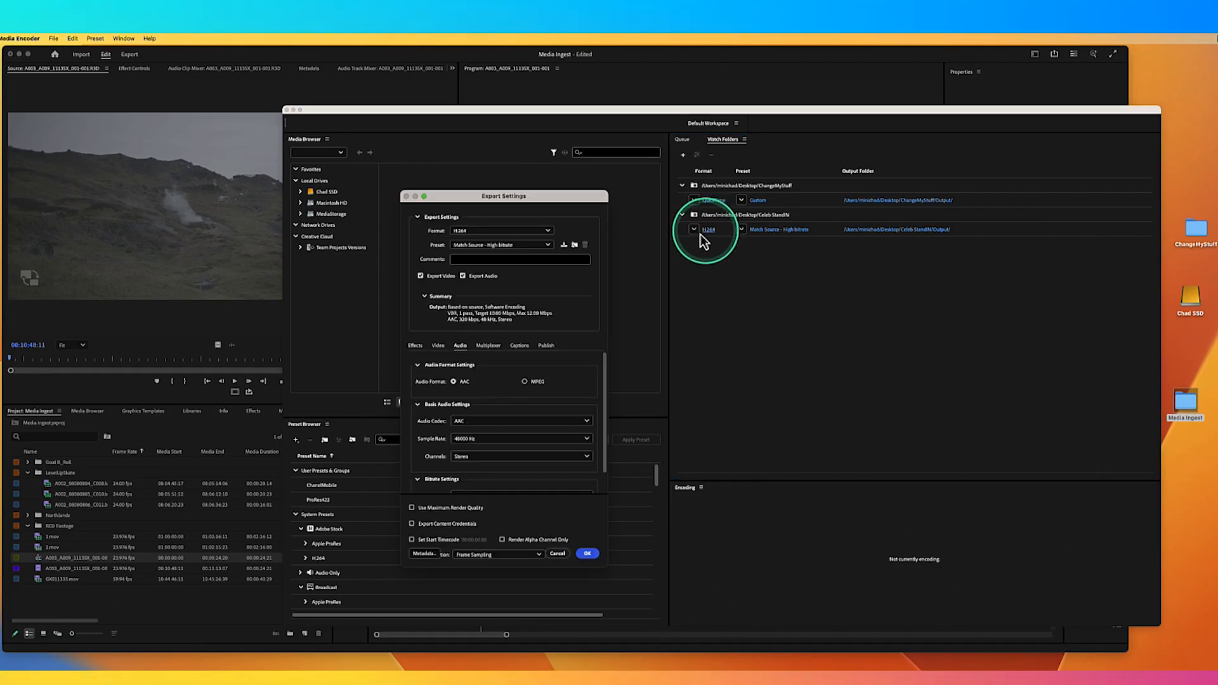
{"action": "left_click", "coordinate": [504, 233]}
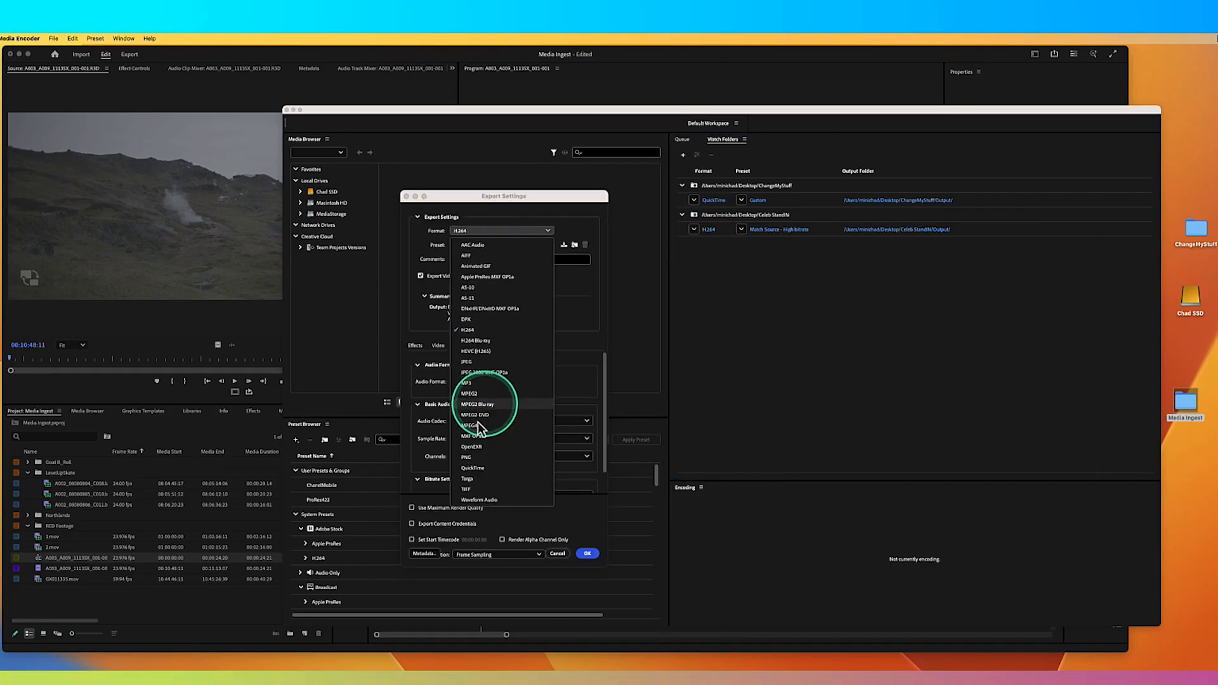
{"action": "left_click", "coordinate": [502, 469]}
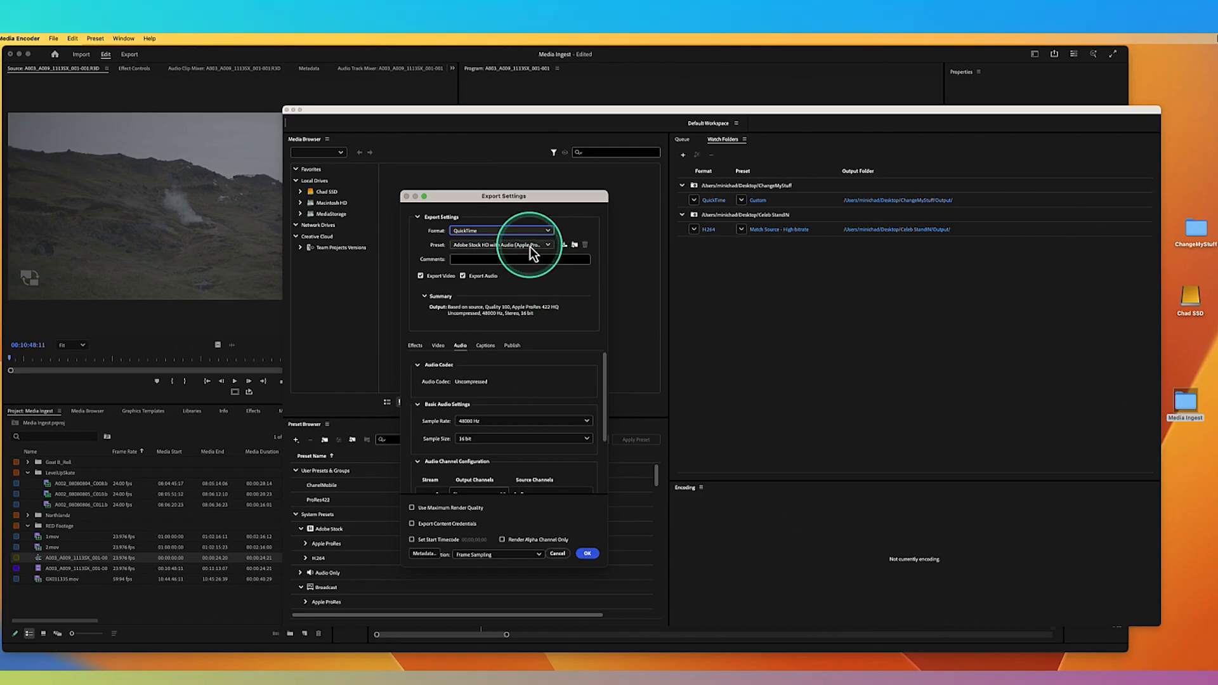
{"action": "left_click", "coordinate": [439, 346]}
{"action": "left_click", "coordinate": [538, 386]}
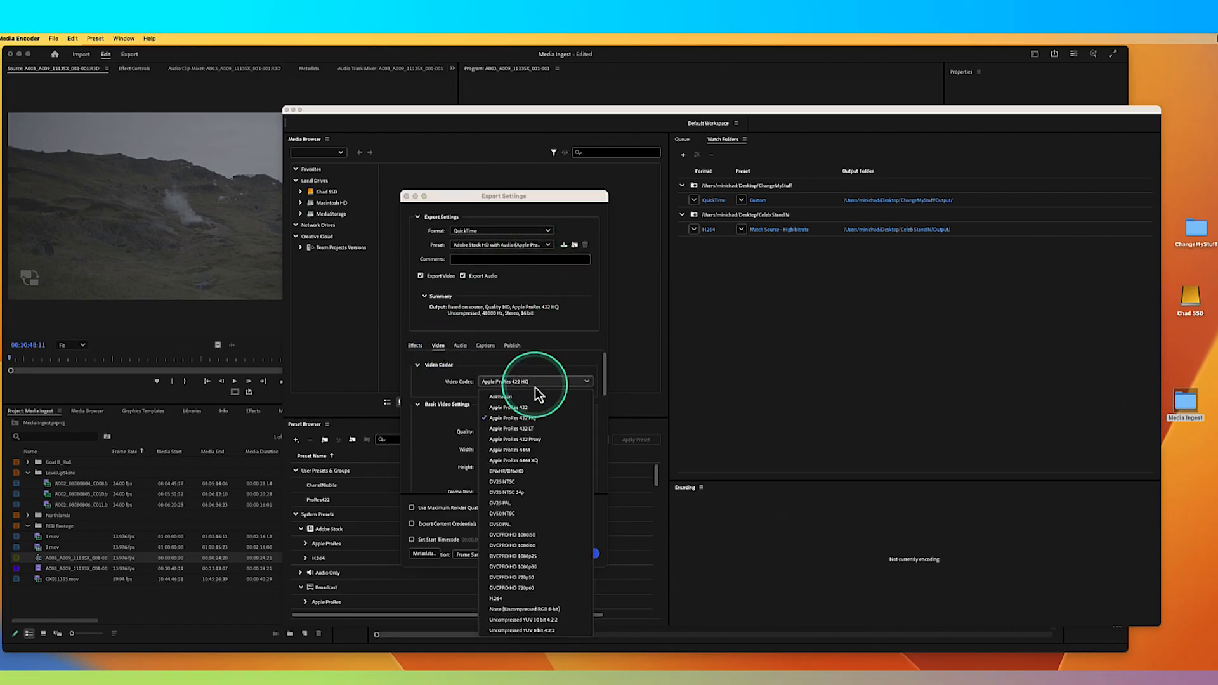
{"action": "left_click", "coordinate": [528, 443]}
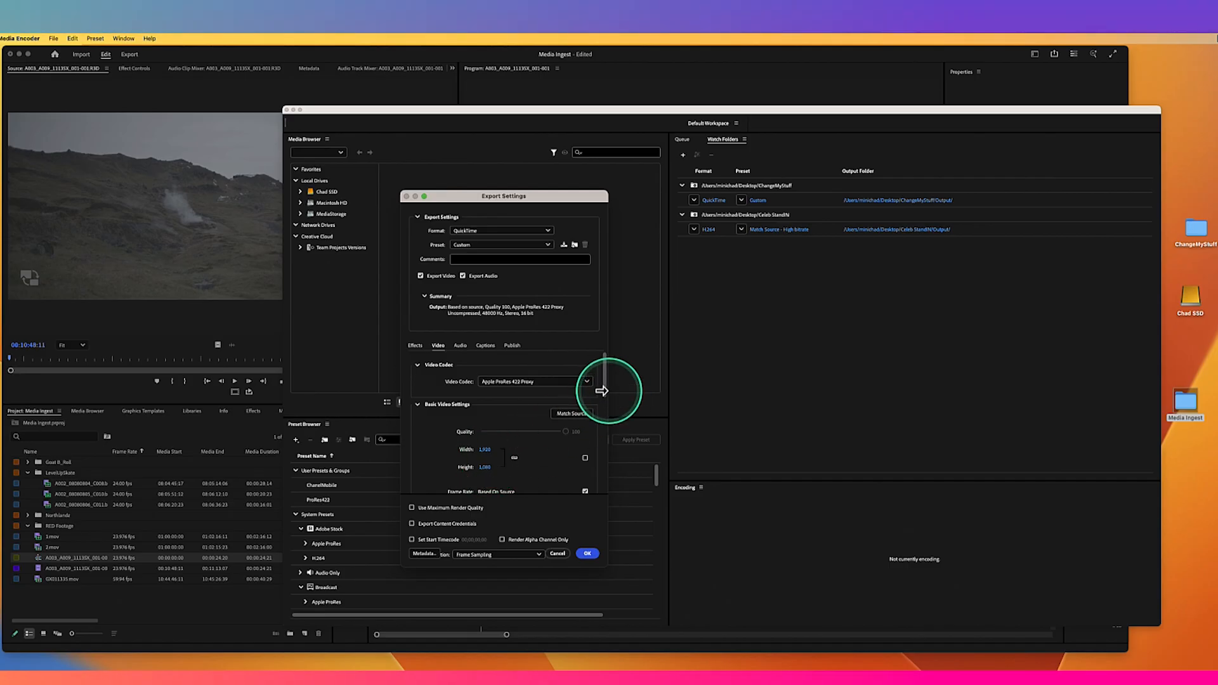
{"action": "left_click_drag", "start_coordinate": [604, 394], "coordinate": [603, 410]}
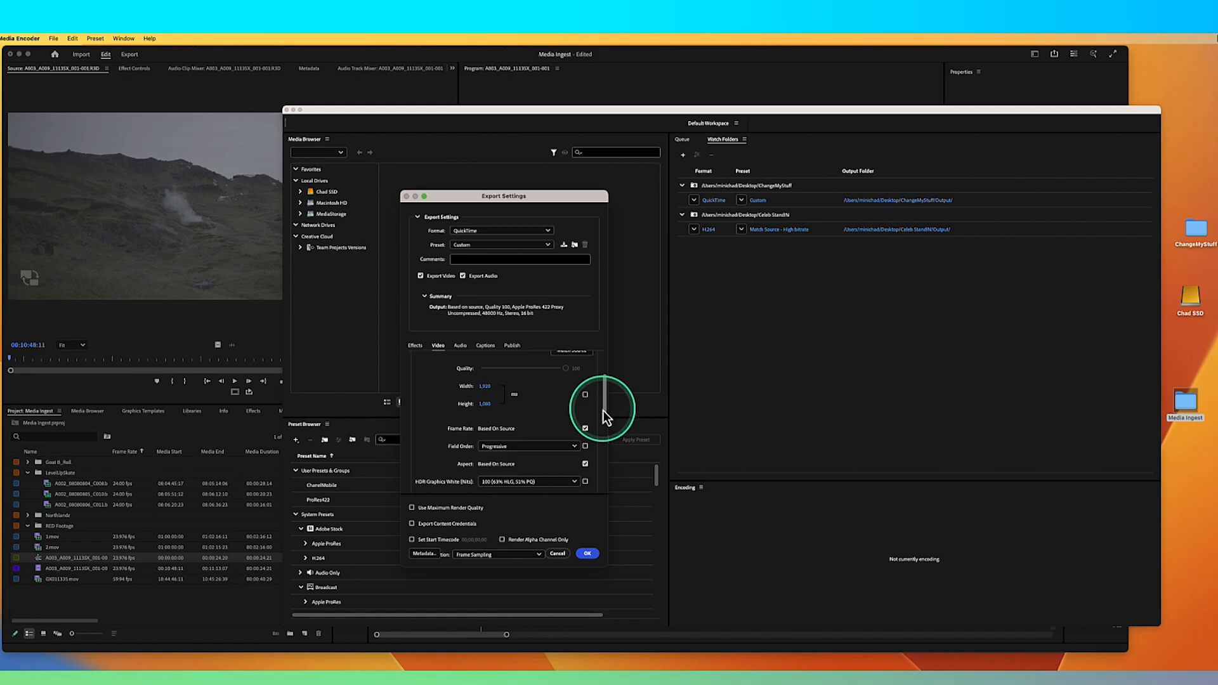
{"action": "left_click", "coordinate": [588, 554]}
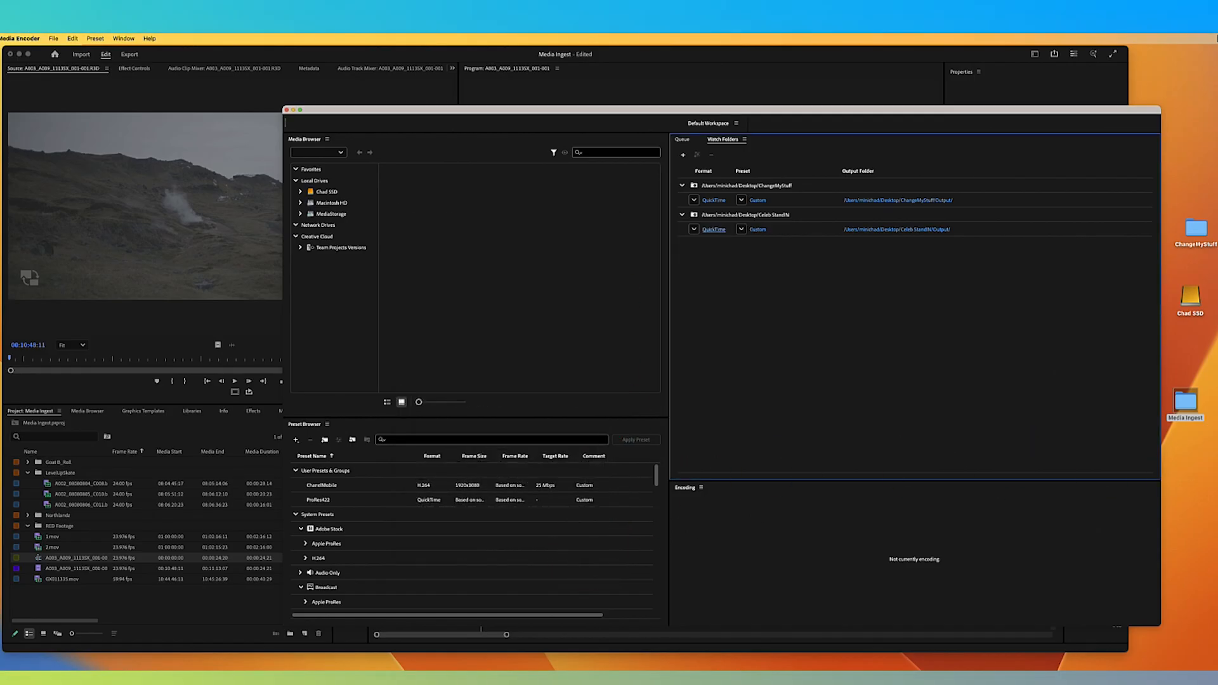
{"action": "left_click", "coordinate": [1197, 352]}
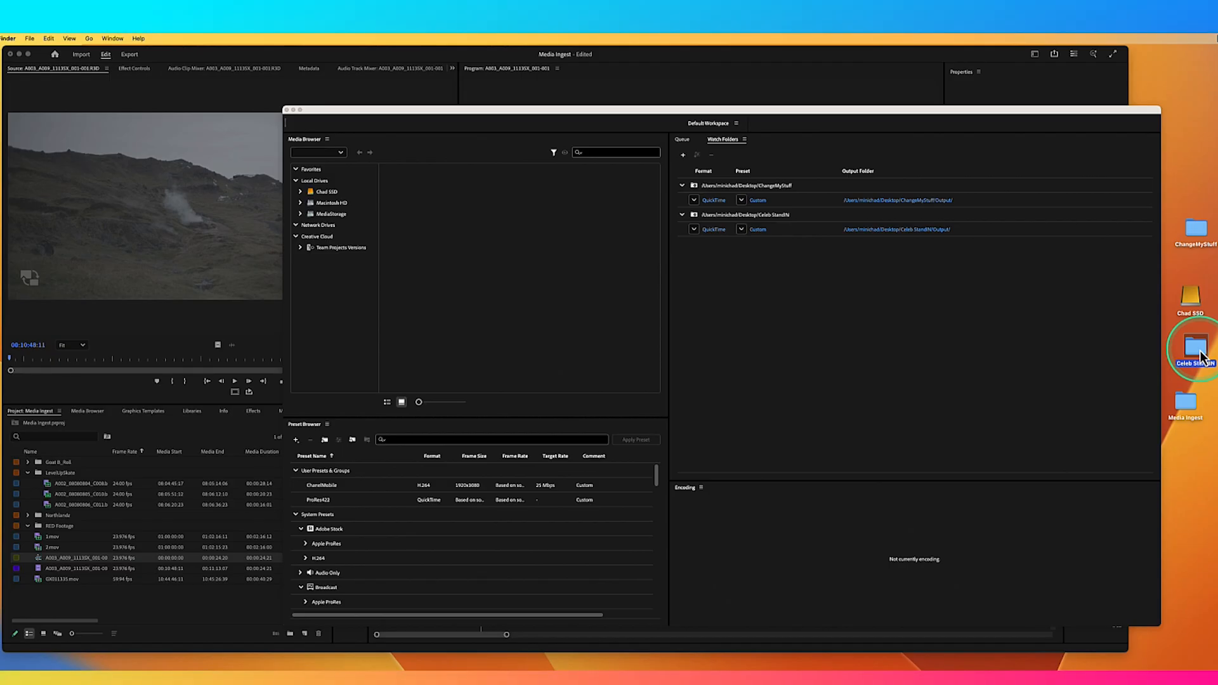
{"action": "left_click", "coordinate": [286, 110]}
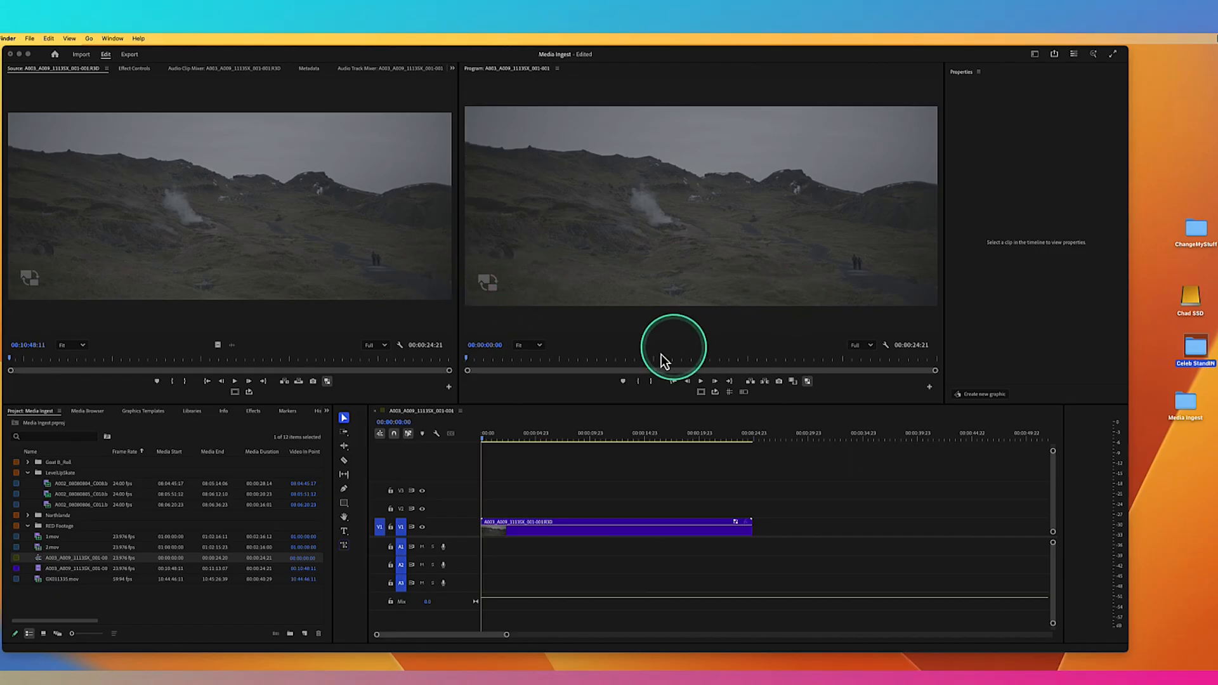
Scrub through the R3D sequence with its watermarked proxies on, and turn proxies off for the Source and Program Monitors
{"action": "left_click", "coordinate": [486, 442]}
{"action": "mouse_move", "coordinate": [488, 439]}
{"action": "left_mouse_down"}
{"action": "mouse_move", "coordinate": [520, 447]}
{"action": "mouse_move", "coordinate": [476, 443]}
{"action": "left_mouse_up"}
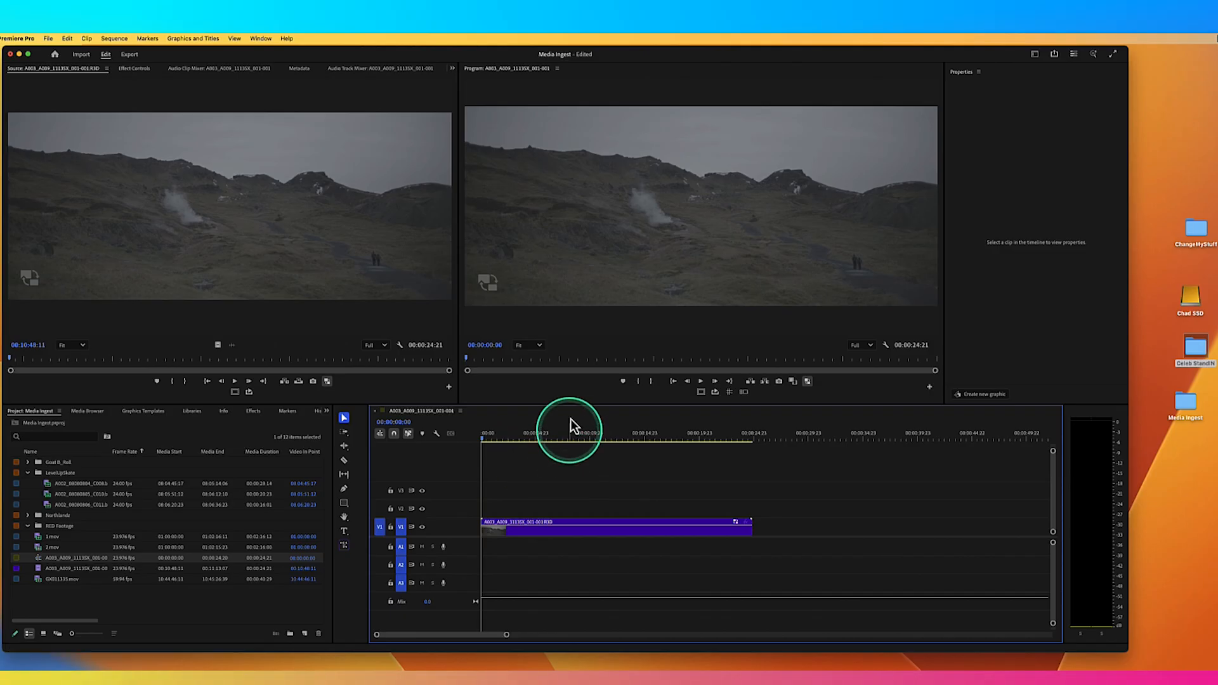
{"action": "left_click_drag", "start_coordinate": [534, 439], "coordinate": [625, 446]}
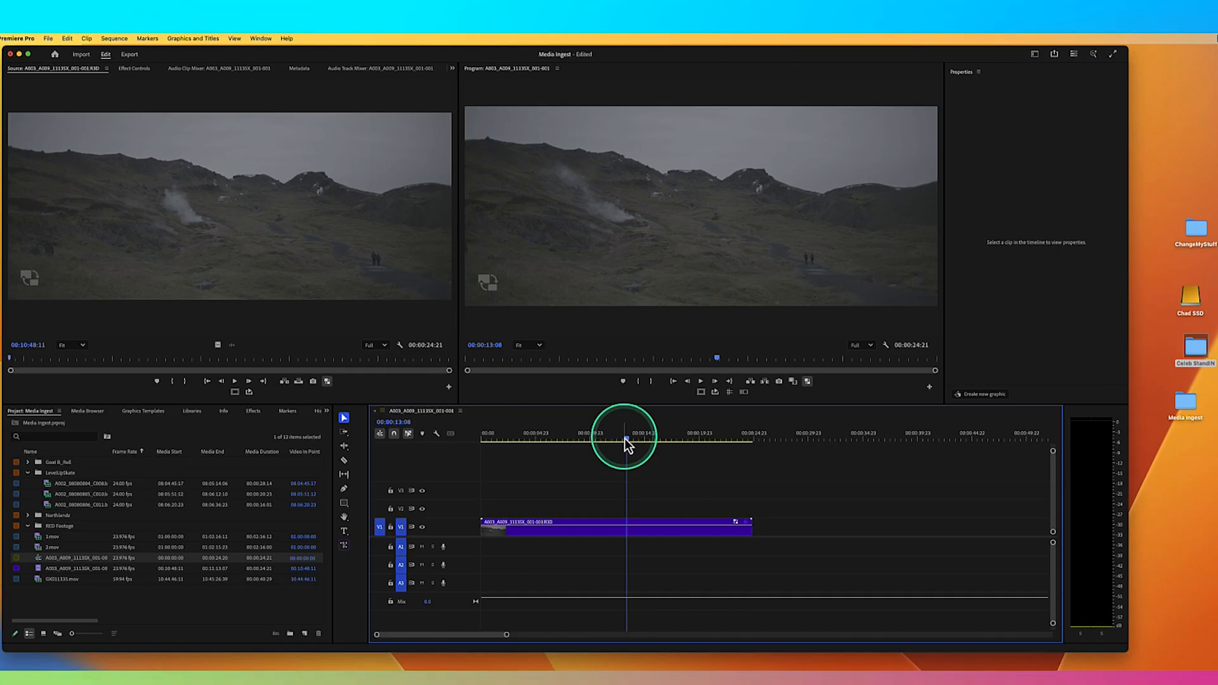
{"action": "left_click_drag", "start_coordinate": [623, 439], "coordinate": [463, 432]}
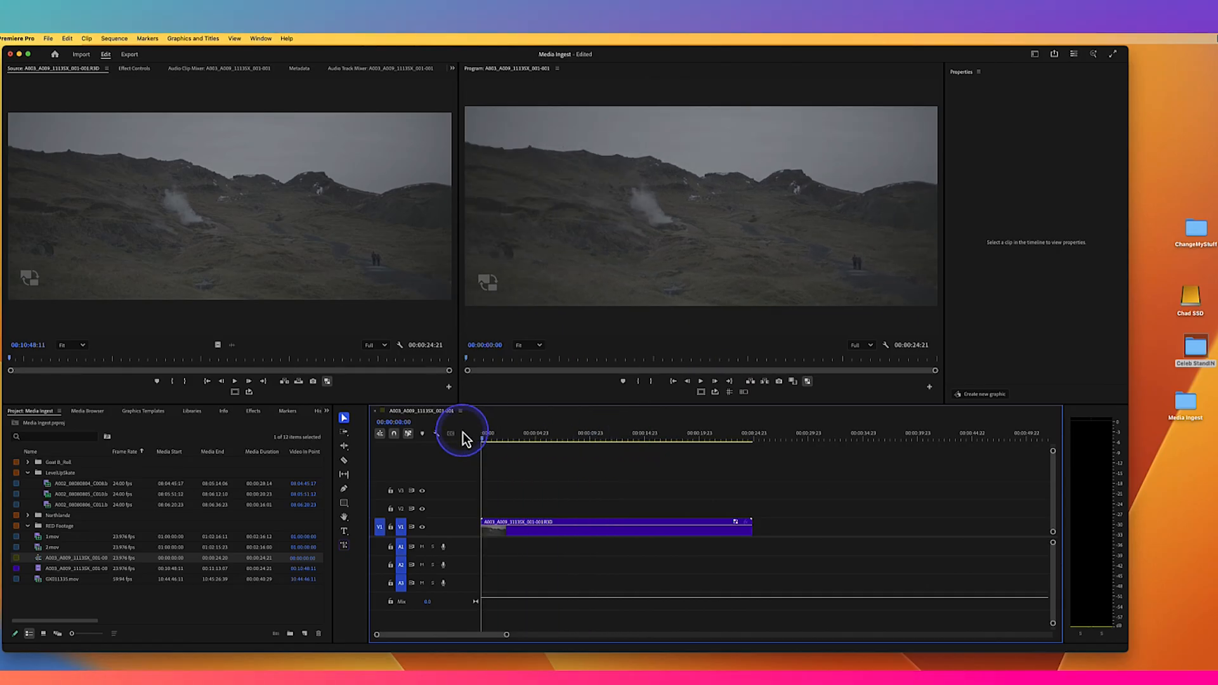
{"action": "left_click", "coordinate": [330, 384]}
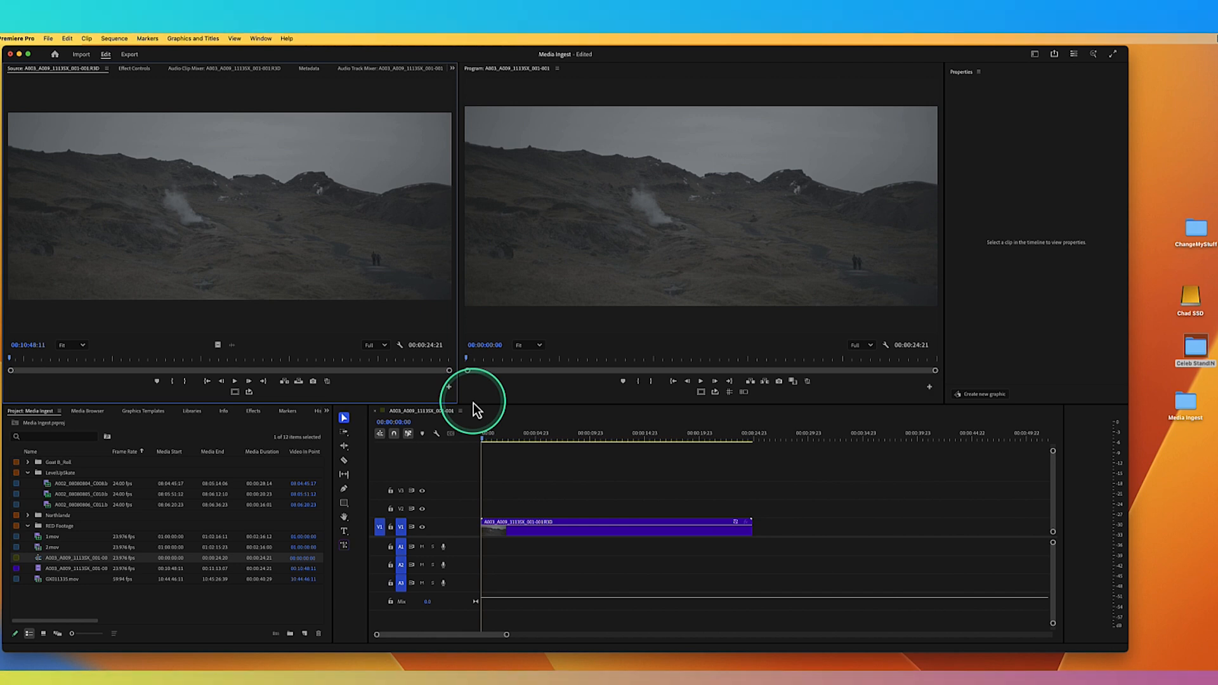
Open the Media Ingest folder on the Desktop and locate the R3D clip's proxy file, A003_A009_1113SX_001-001_Proxy.mov
{"action": "double_click", "coordinate": [1185, 402]}
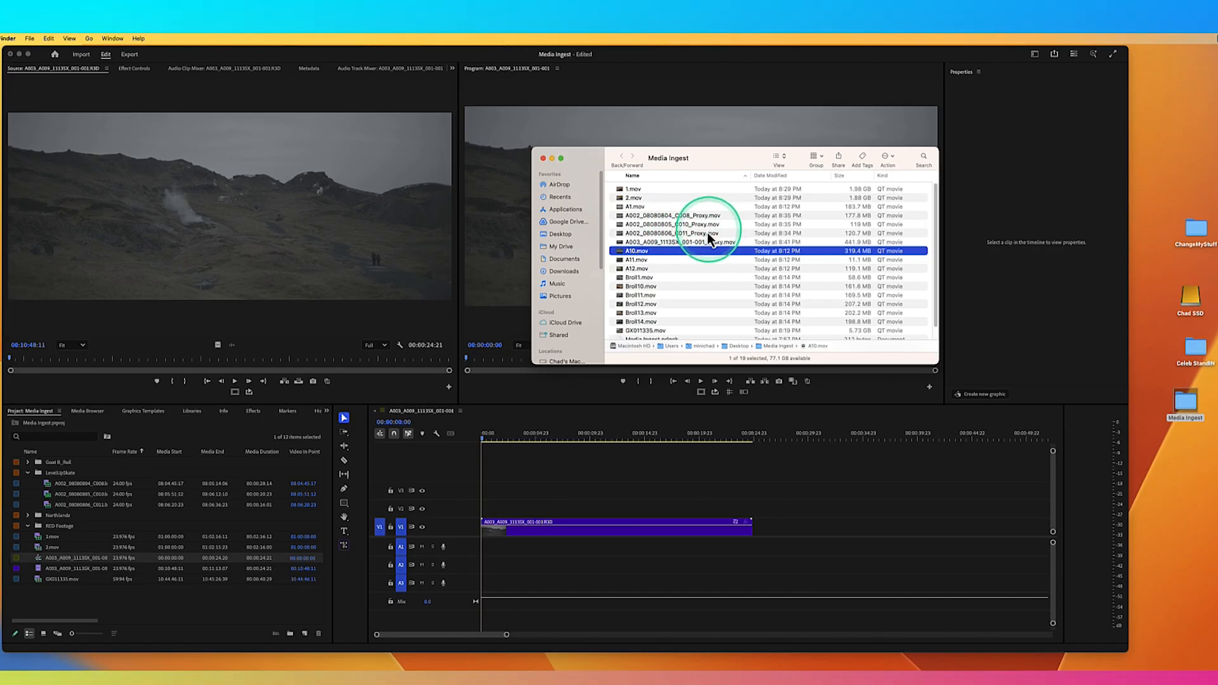
{"action": "left_click", "coordinate": [695, 243]}
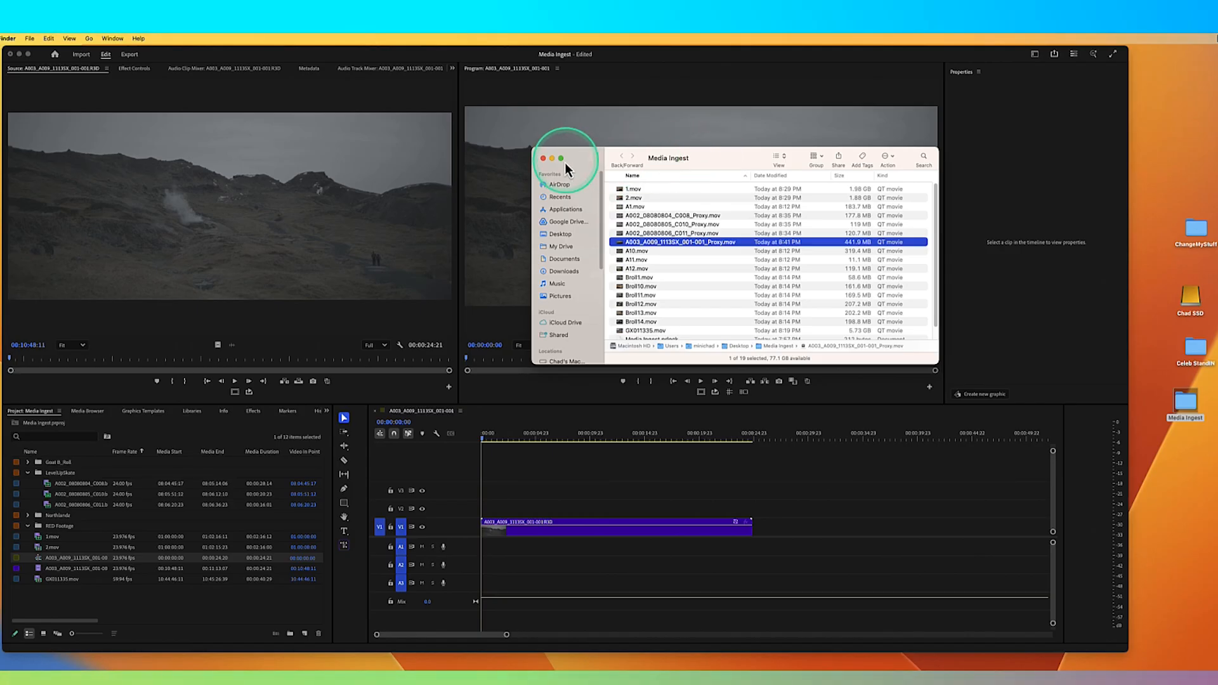
{"action": "left_click", "coordinate": [544, 158]}
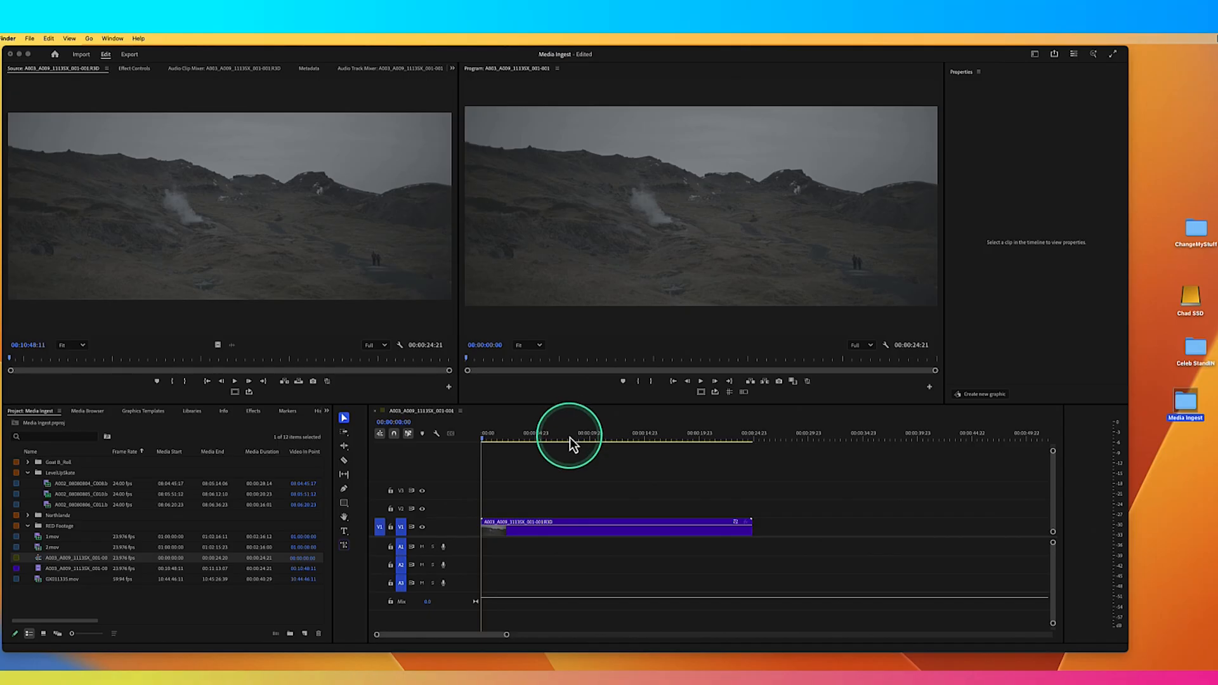
Review the project's ingest settings for creating proxies, including preset, proxy location and watermark, without changing them
{"action": "left_click", "coordinate": [520, 437]}
{"action": "left_click_drag", "start_coordinate": [520, 437], "coordinate": [462, 441]}
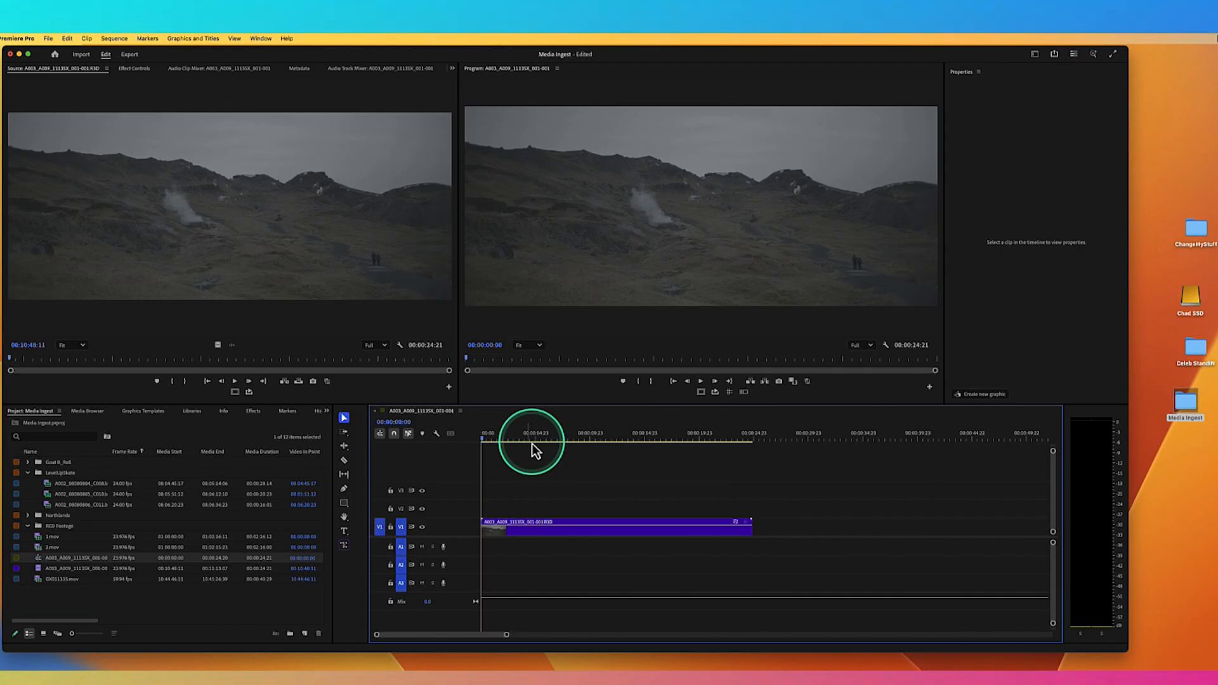
{"action": "left_click", "coordinate": [95, 412]}
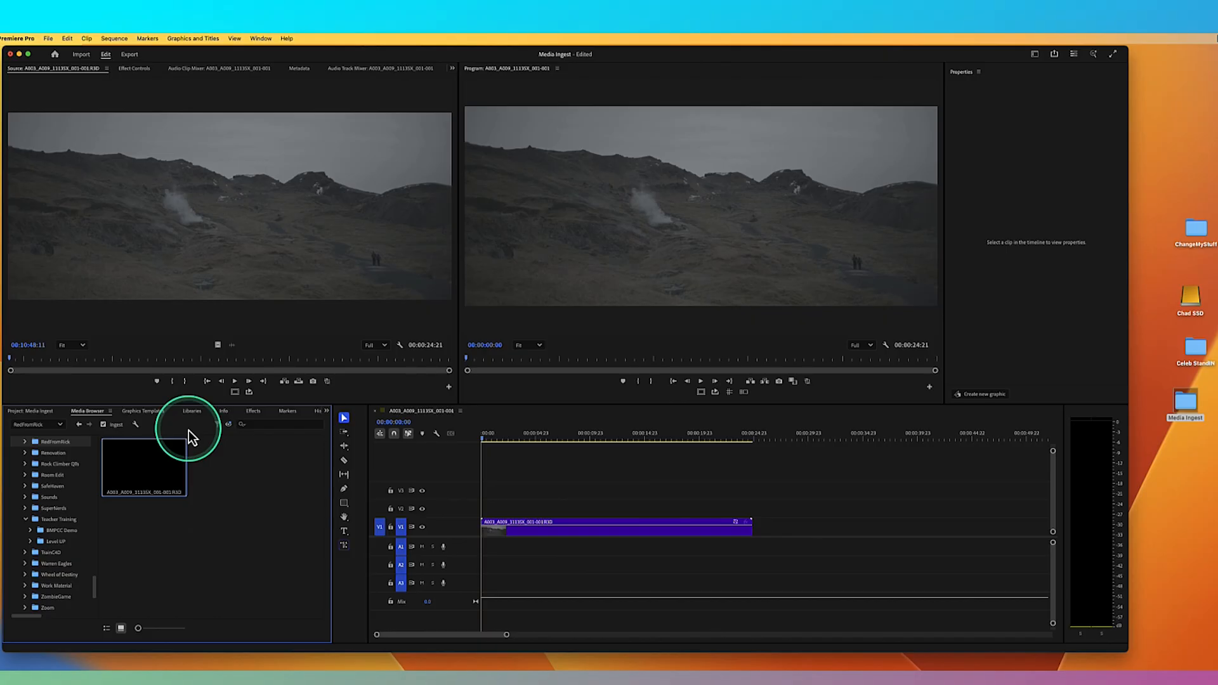
{"action": "left_click", "coordinate": [135, 425]}
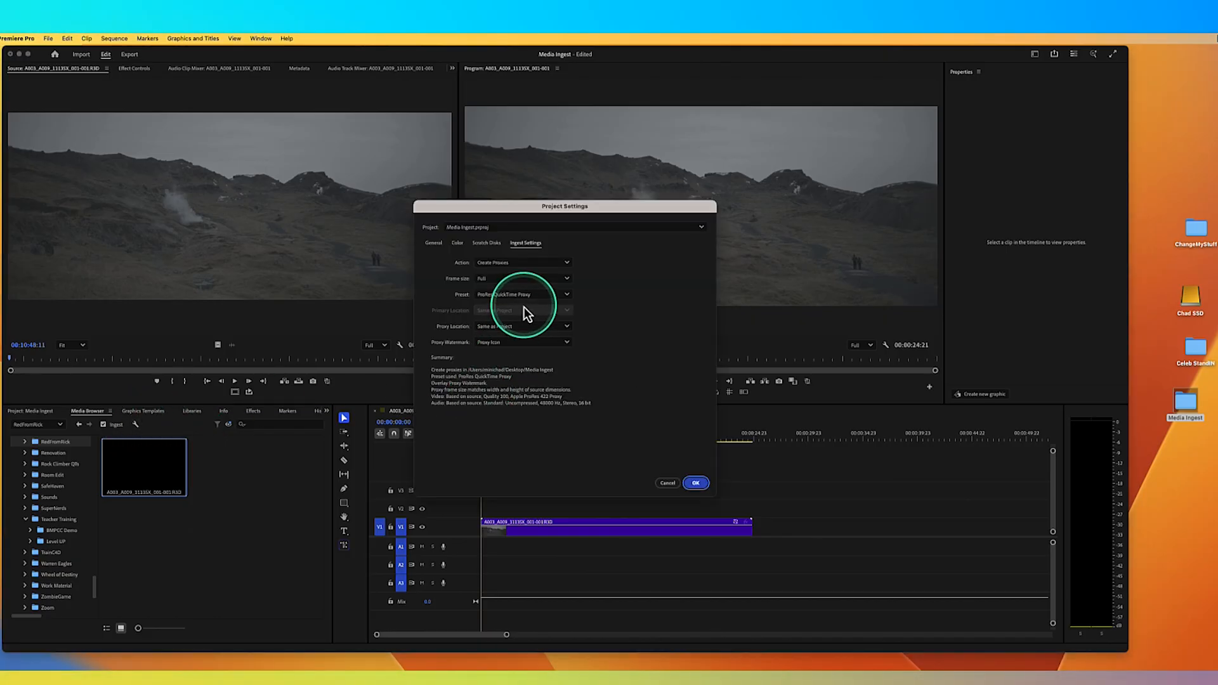
{"action": "left_click", "coordinate": [668, 484]}
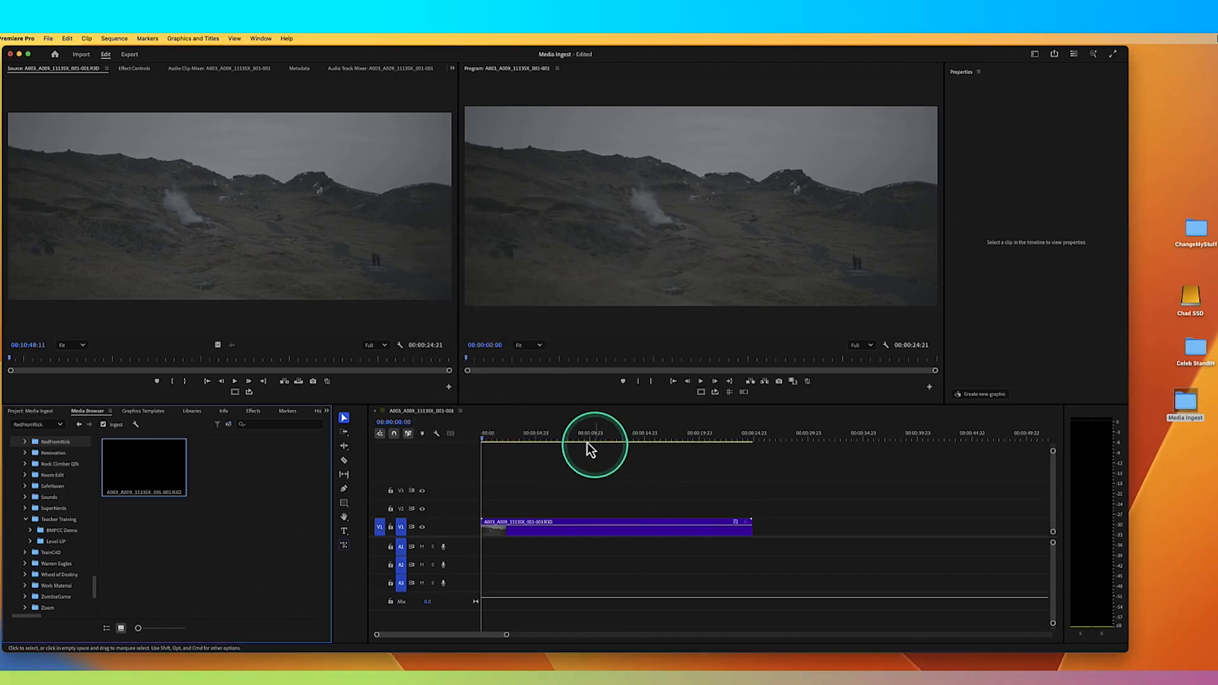
{"action": "left_click", "coordinate": [509, 437]}
{"action": "left_click", "coordinate": [482, 437]}
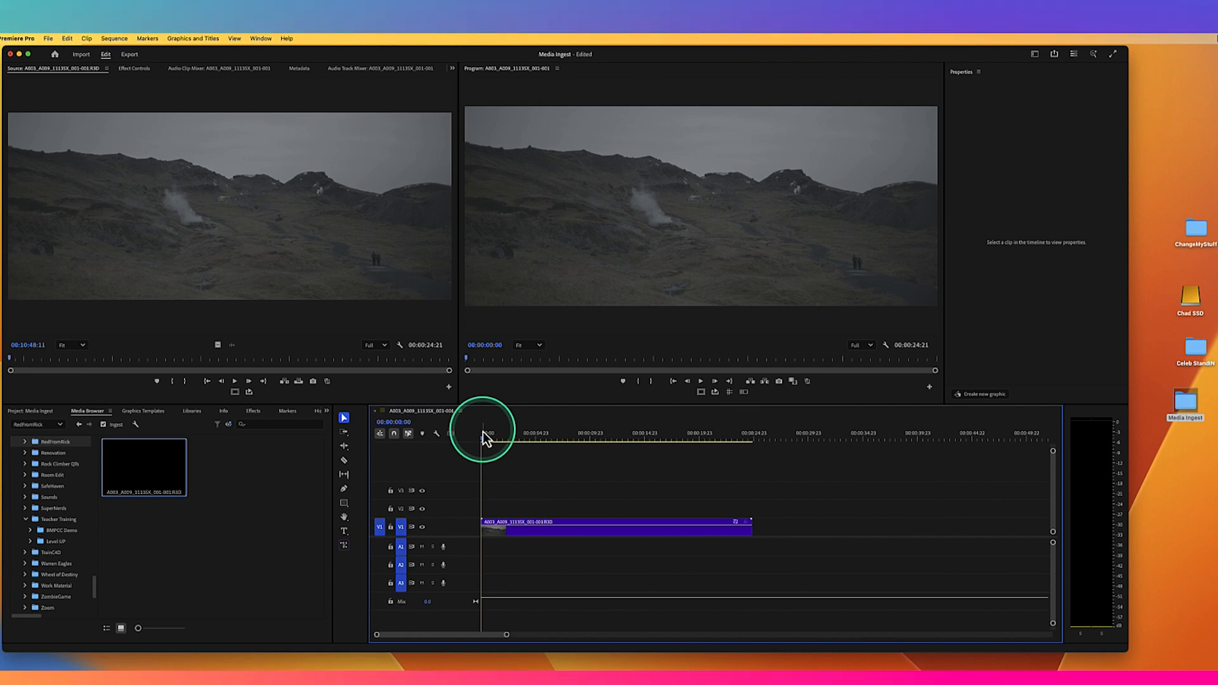
{"action": "left_click", "coordinate": [45, 411]}
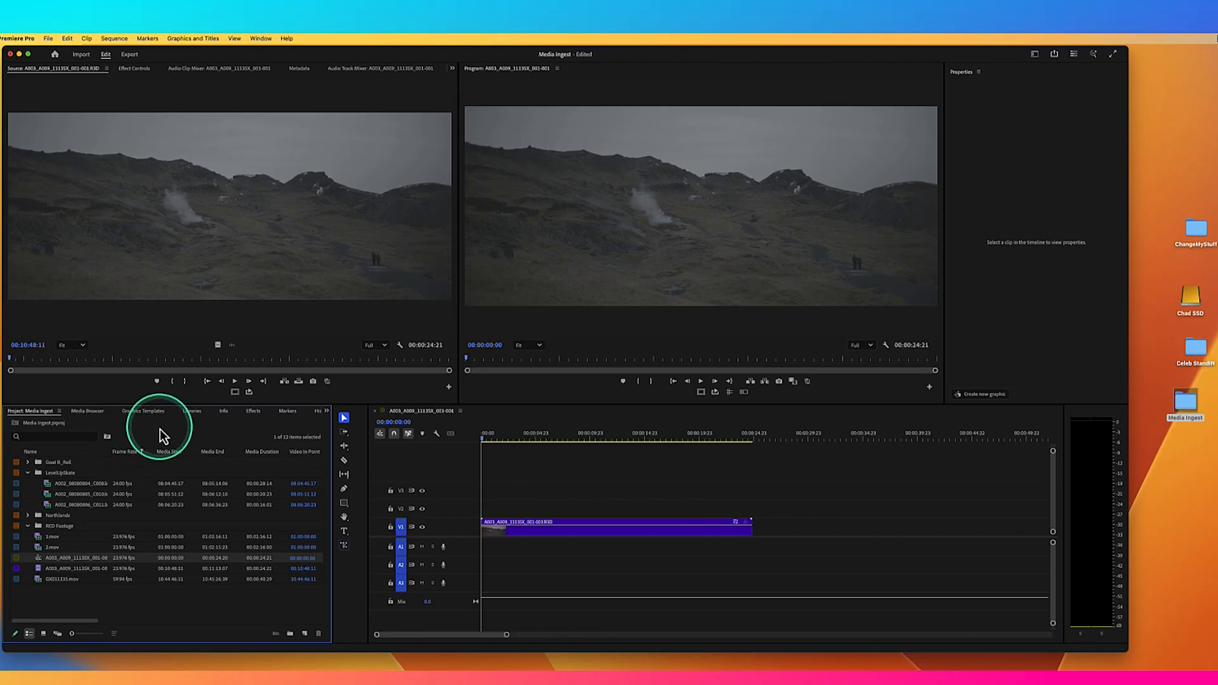
{"action": "left_click", "coordinate": [467, 441]}
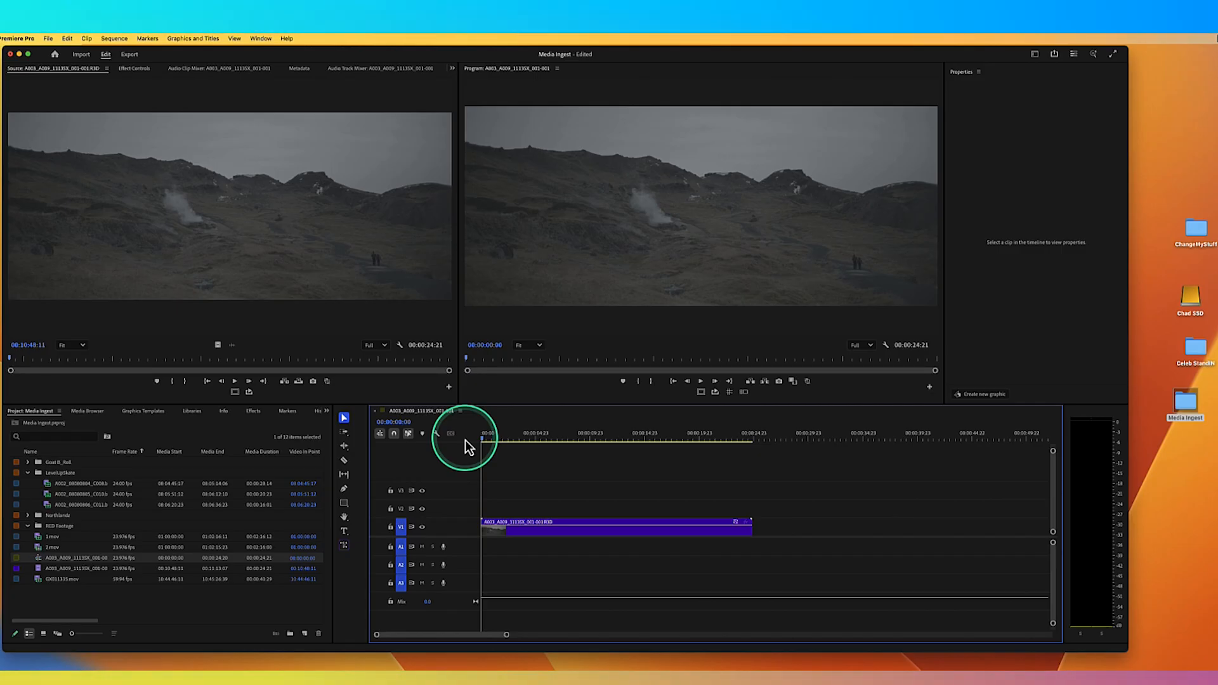
Preview the Transcode and Copy actions in the ingest settings without applying them, and turn off ingest in the Media Browser
{"action": "left_click", "coordinate": [94, 413]}
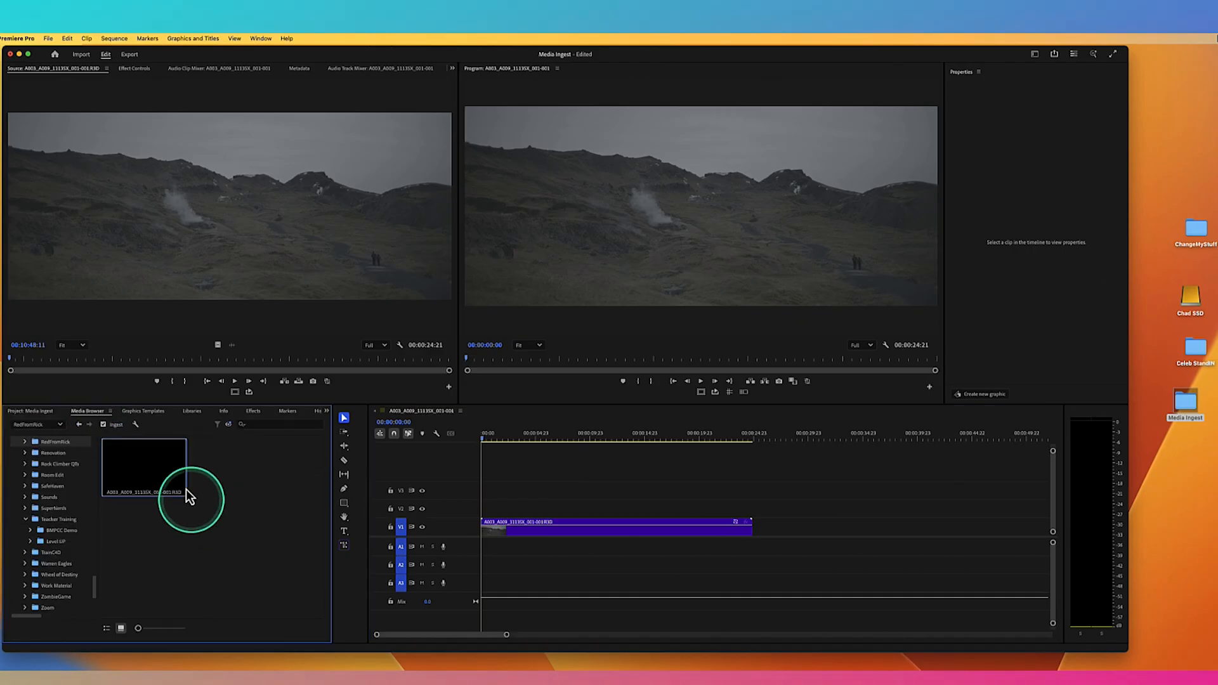
{"action": "left_click", "coordinate": [135, 425]}
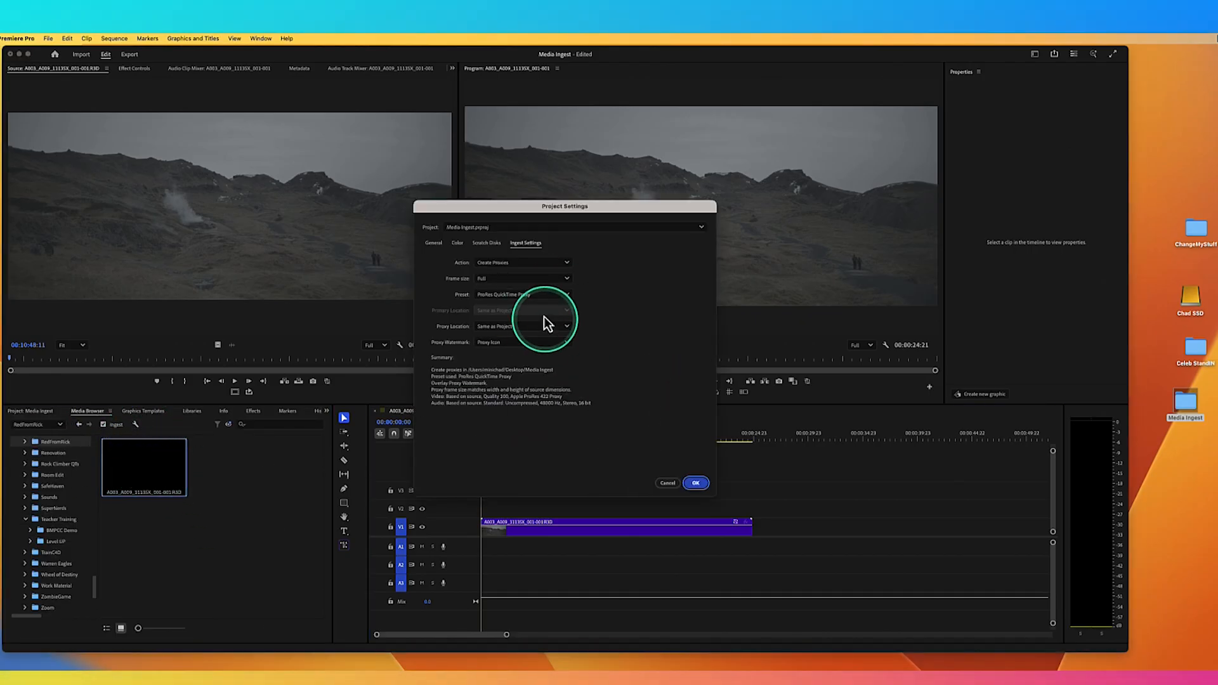
{"action": "left_click", "coordinate": [519, 264]}
{"action": "left_click", "coordinate": [518, 306]}
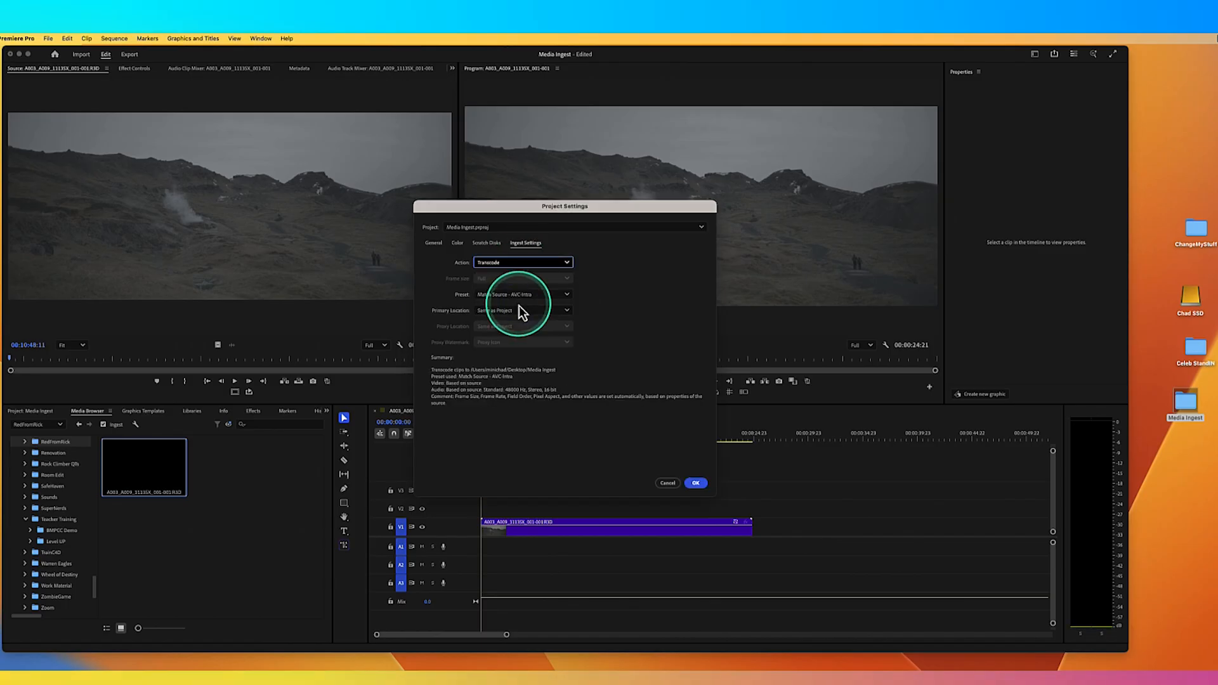
{"action": "left_click", "coordinate": [518, 264]}
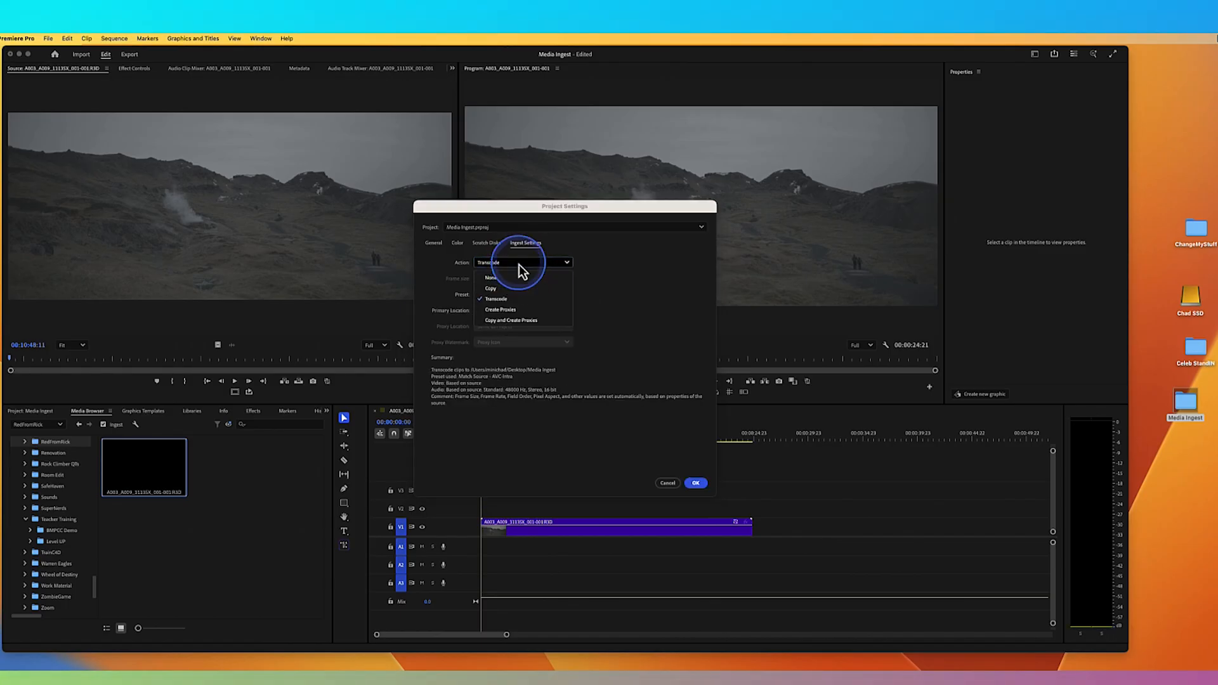
{"action": "left_click", "coordinate": [520, 287]}
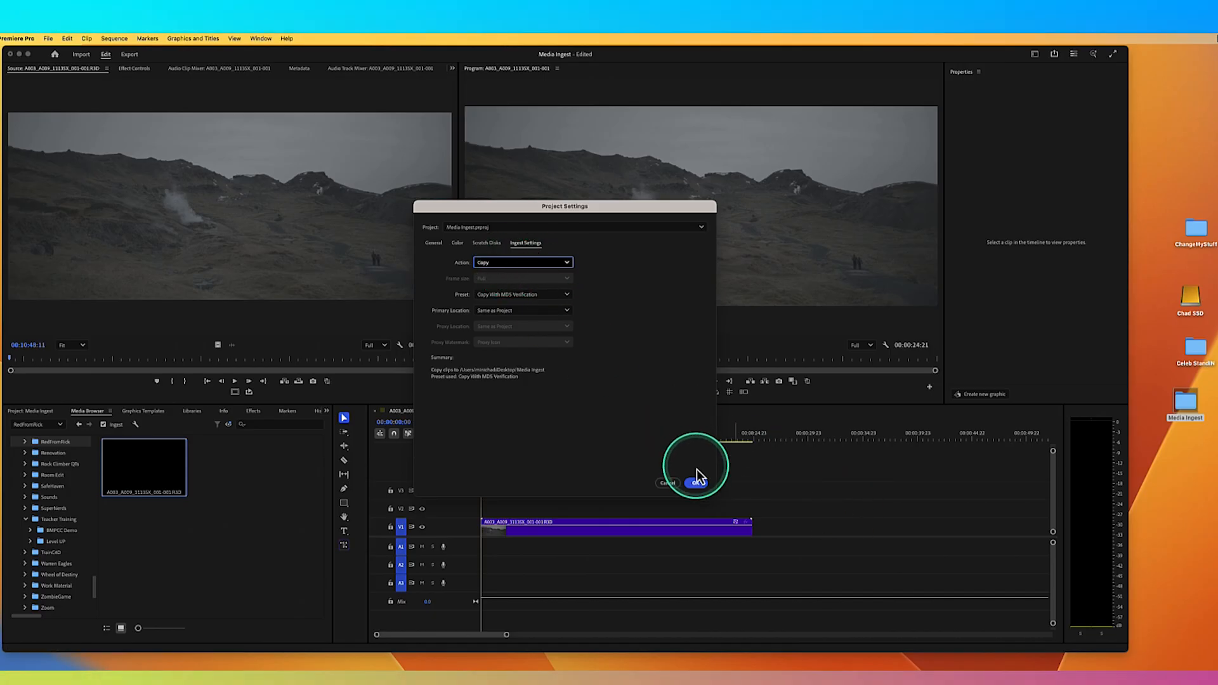
{"action": "left_click", "coordinate": [671, 484]}
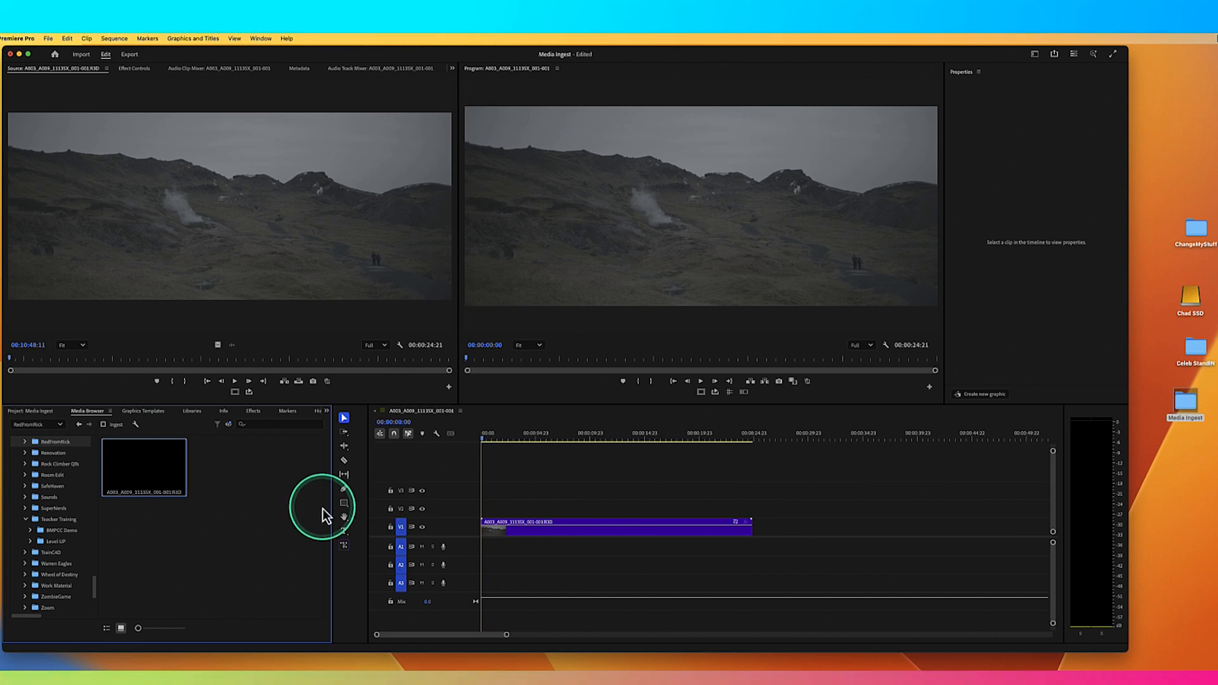
{"action": "left_click", "coordinate": [504, 441]}
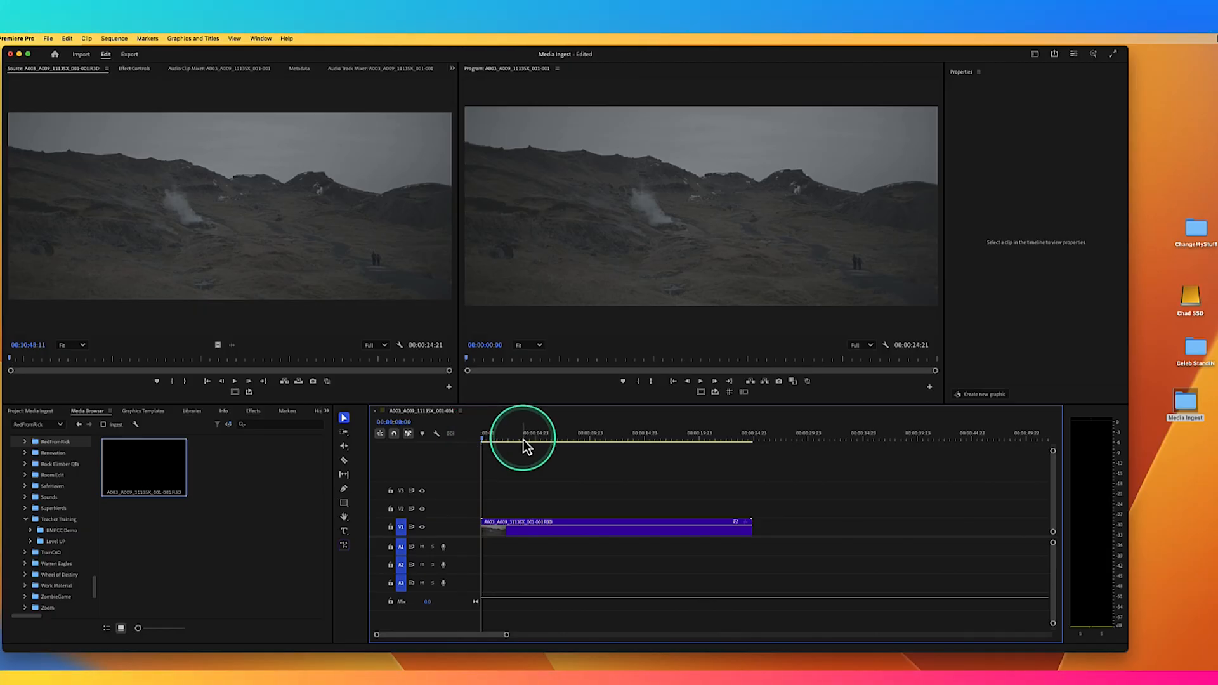
{"action": "left_click_drag", "start_coordinate": [524, 444], "coordinate": [465, 442]}
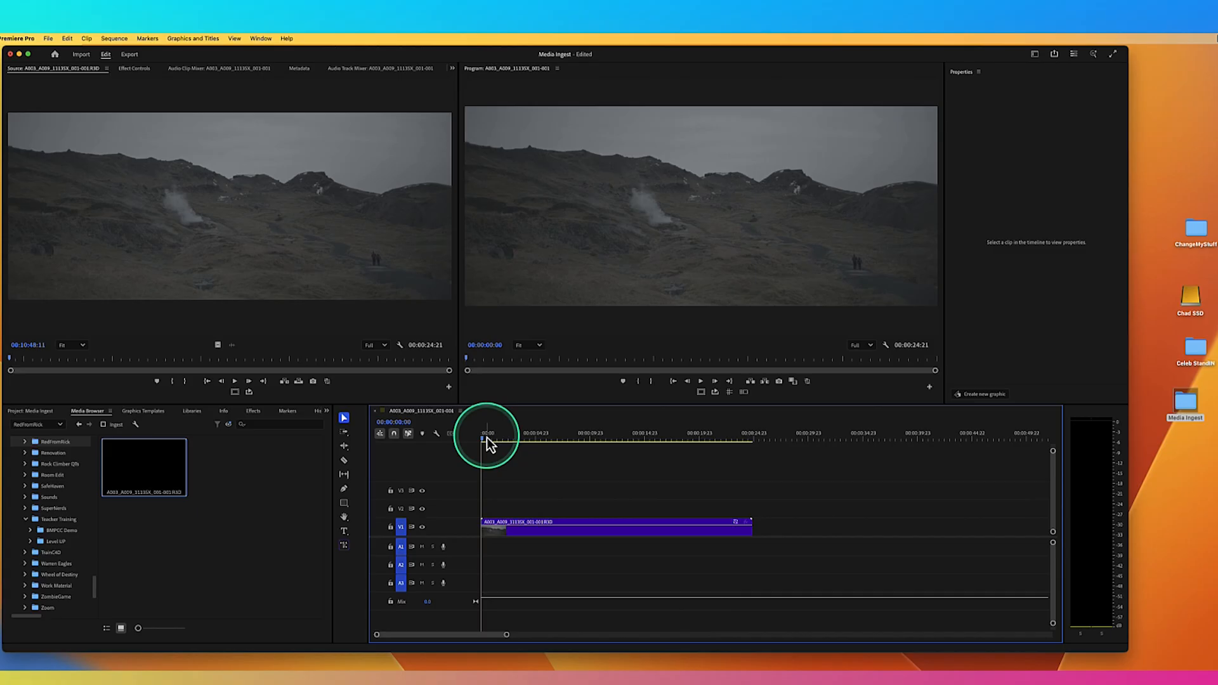